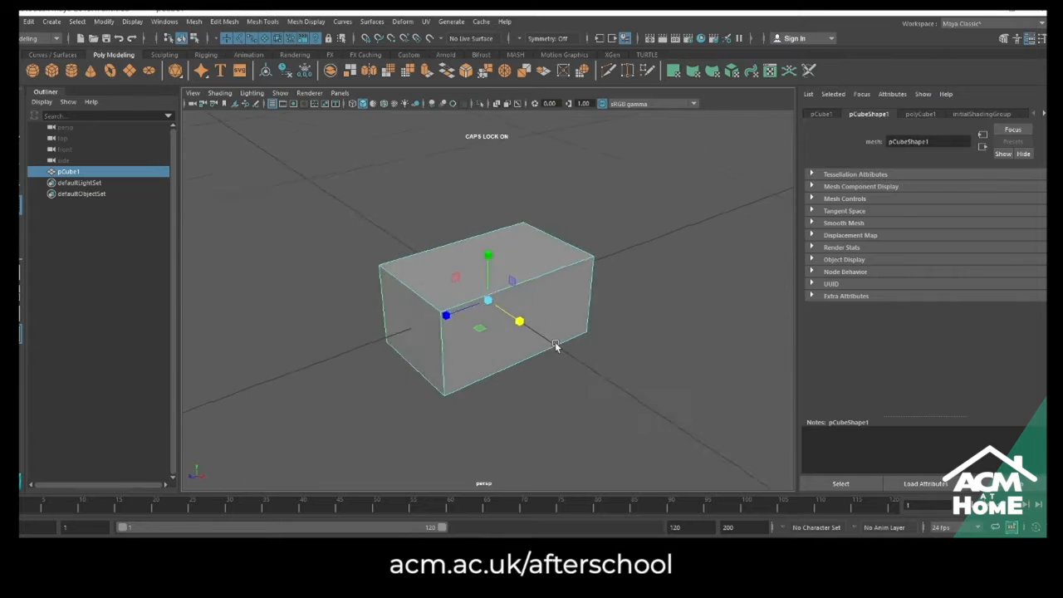
# Extrude the cube's end face outward along its length to form a long, narrow body
pyautogui.keyDown('alt'); pyautogui.moveTo(559, 351); pyautogui.dragTo(631, 285, button='middle'); pyautogui.keyUp('alt')
pyautogui.moveTo(476, 230); pyautogui.dragTo(480, 260, button='right')
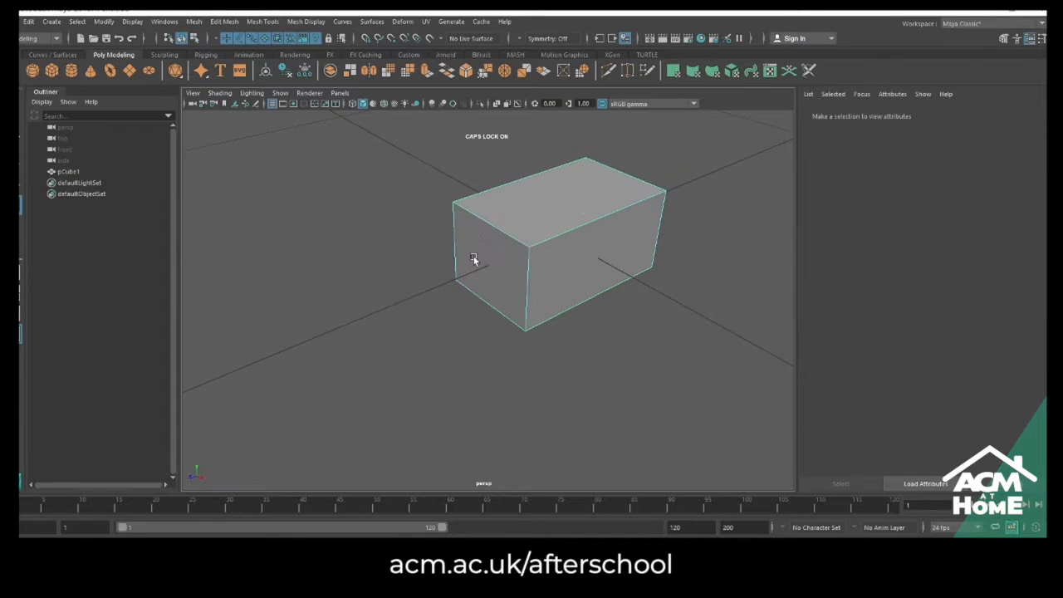
pyautogui.click(475, 258)
pyautogui.press('w')
pyautogui.scroll(-5, 490, 319)
pyautogui.keyDown('alt'); pyautogui.moveTo(494, 325); pyautogui.dragTo(496, 318, button='middle'); pyautogui.keyUp('alt')
pyautogui.keyDown('shift'); pyautogui.moveTo(460, 291); pyautogui.dragTo(282, 357); pyautogui.keyUp('shift')
pyautogui.keyDown('alt'); pyautogui.moveTo(500, 345); pyautogui.dragTo(617, 305); pyautogui.keyUp('alt')
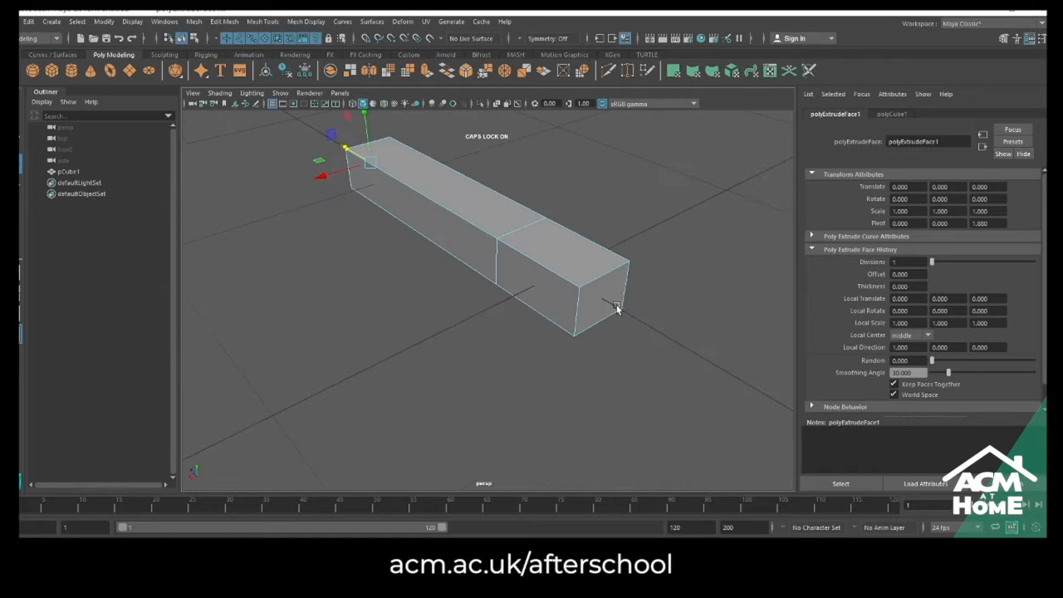
# Insert an edge loop around the middle of the body's extruded section
pyautogui.click(616, 305)
pyautogui.keyDown('alt'); pyautogui.moveTo(596, 345); pyautogui.dragTo(519, 238); pyautogui.keyUp('alt')
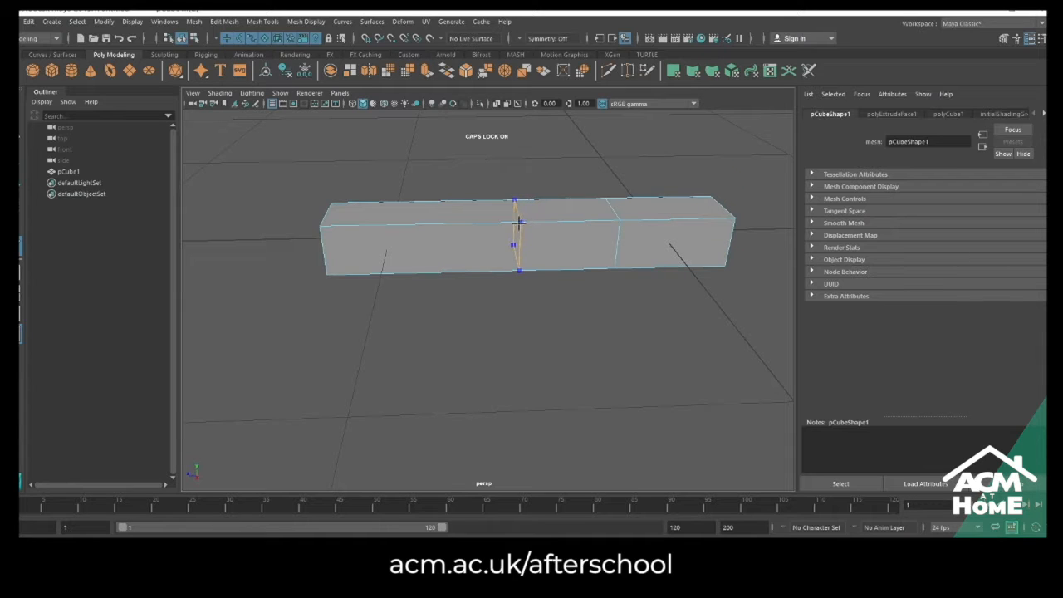
pyautogui.keyDown('ctrl'); pyautogui.click(523, 223); pyautogui.keyUp('ctrl')
# Scale down the vertices of the front section so the body tapers toward its nose
pyautogui.moveTo(490, 240); pyautogui.dragTo(438, 246, button='right')
pyautogui.moveTo(321, 190); pyautogui.dragTo(549, 346)
pyautogui.moveTo(423, 242); pyautogui.dragTo(465, 208)
pyautogui.moveTo(406, 153); pyautogui.dragTo(515, 322)
pyautogui.press('r')
pyautogui.moveTo(459, 220); pyautogui.dragTo(569, 282)
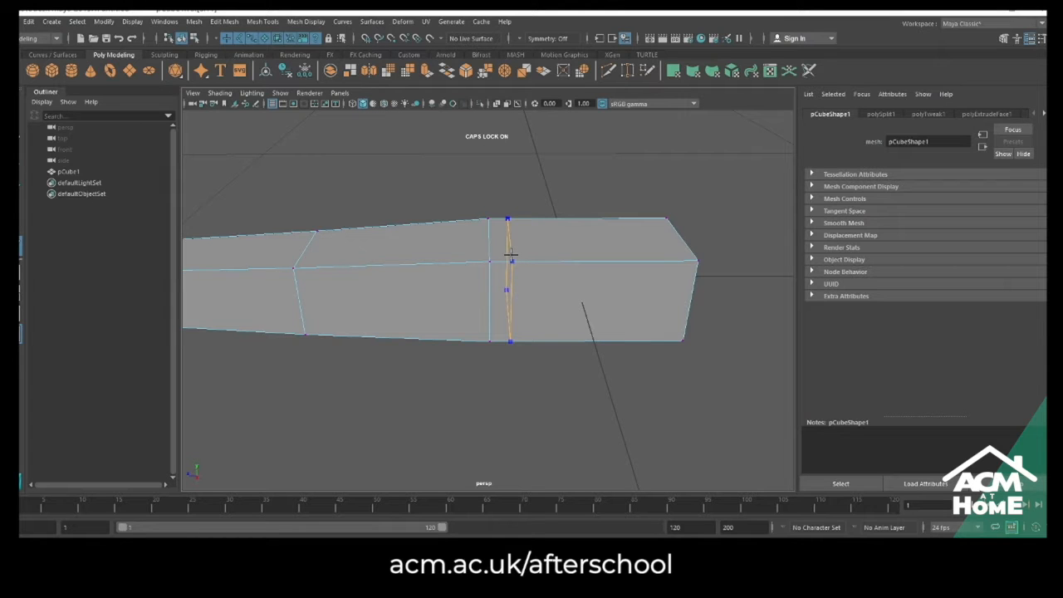
# Insert an edge loop around the rear block, just behind the start of the taper
pyautogui.click(511, 255)
pyautogui.keyDown('alt'); pyautogui.moveTo(512, 301); pyautogui.dragTo(506, 274); pyautogui.keyUp('alt')
pyautogui.keyDown('alt'); pyautogui.moveTo(463, 335); pyautogui.dragTo(477, 276); pyautogui.keyUp('alt')
pyautogui.keyDown('alt'); pyautogui.moveTo(478, 276); pyautogui.dragTo(552, 282, button='middle'); pyautogui.keyUp('alt')
# Move the nose and middle-loop vertices along the body's length, closer to the rear block
pyautogui.moveTo(552, 272); pyautogui.dragTo(500, 271, button='right')
pyautogui.moveTo(292, 189); pyautogui.dragTo(570, 378)
pyautogui.press('w')
pyautogui.moveTo(401, 269); pyautogui.dragTo(437, 275)
pyautogui.keyDown('alt'); pyautogui.moveTo(567, 280); pyautogui.dragTo(521, 279, button='middle'); pyautogui.keyUp('alt')
pyautogui.keyDown('alt'); pyautogui.moveTo(522, 280); pyautogui.dragTo(642, 253); pyautogui.keyUp('alt')
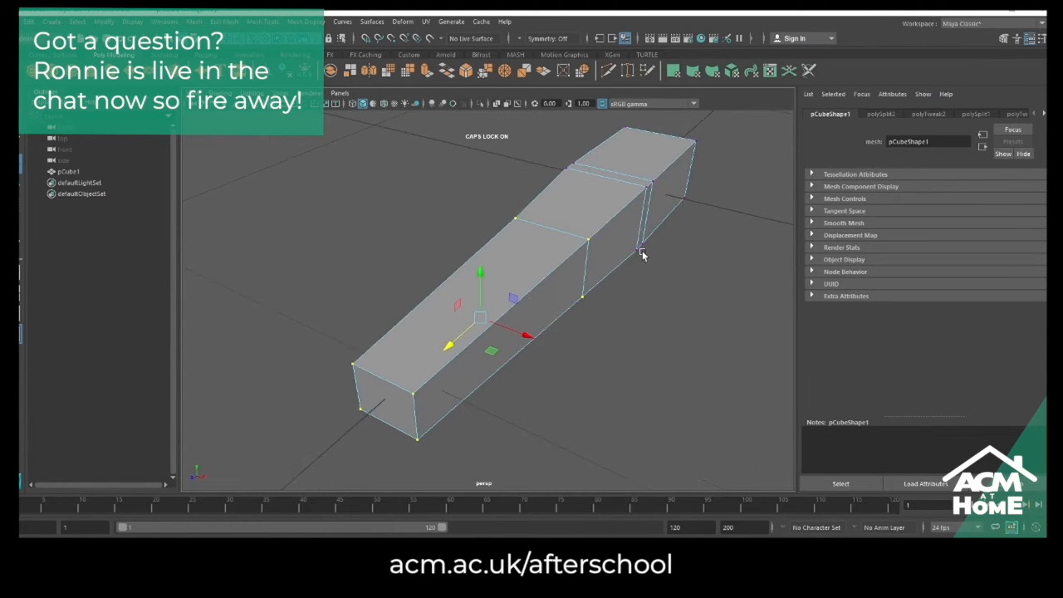
# Bevel the two long upper edges of the body and slightly adjust the bevel fraction
pyautogui.moveTo(621, 221); pyautogui.dragTo(618, 198, button='right')
pyautogui.click(616, 211)
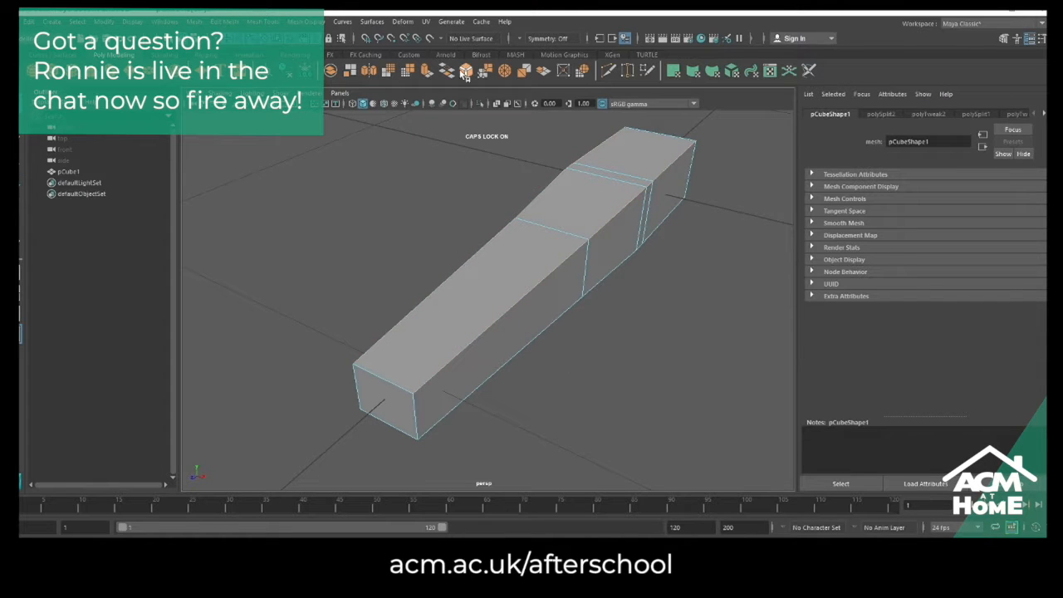
pyautogui.hotkey('ctrl', 'b')
pyautogui.keyDown('alt'); pyautogui.moveTo(654, 314); pyautogui.dragTo(622, 336); pyautogui.keyUp('alt')
pyautogui.moveTo(986, 209)
pyautogui.mouseDown()
pyautogui.moveTo(1008, 208)
pyautogui.moveTo(993, 211)
pyautogui.mouseUp()
pyautogui.moveTo(577, 256)
pyautogui.keyDown('alt'); pyautogui.mouseDown()
pyautogui.moveTo(645, 268)
pyautogui.moveTo(586, 262)
pyautogui.mouseUp(); pyautogui.keyUp('alt')
pyautogui.click(690, 327)
# Scale the vertices of the body's thicker rear section slightly in height
pyautogui.moveTo(636, 270); pyautogui.dragTo(686, 251, button='right')
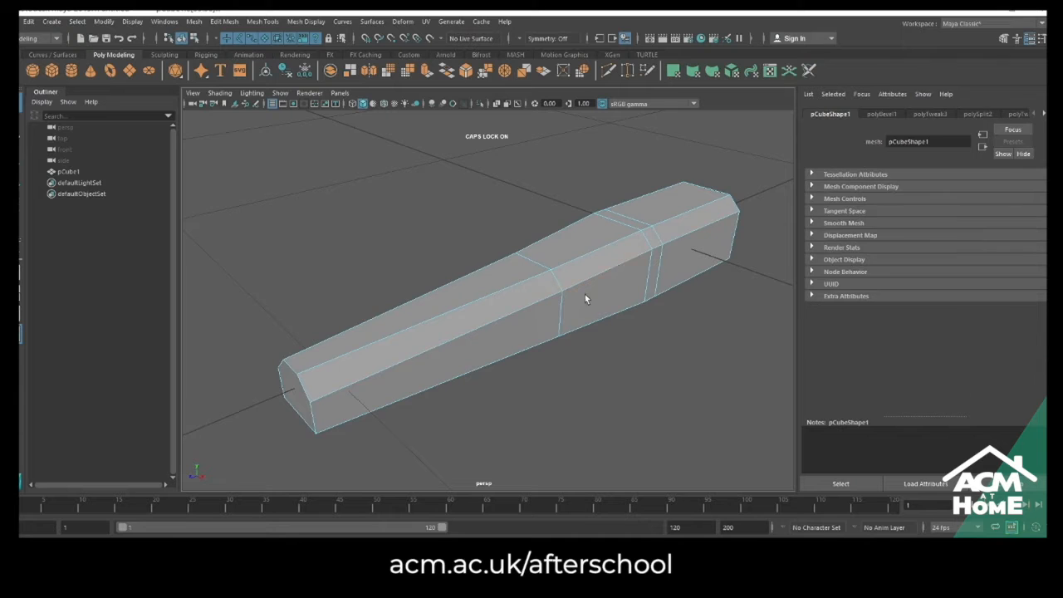
pyautogui.keyDown('alt'); pyautogui.moveTo(614, 269); pyautogui.dragTo(594, 309); pyautogui.keyUp('alt')
pyautogui.keyDown('alt'); pyautogui.moveTo(691, 322); pyautogui.dragTo(581, 249); pyautogui.keyUp('alt')
pyautogui.click(572, 245)
pyautogui.moveTo(538, 202); pyautogui.dragTo(500, 329)
pyautogui.moveTo(488, 295); pyautogui.dragTo(454, 295, button='right')
pyautogui.moveTo(439, 202); pyautogui.dragTo(725, 432)
pyautogui.moveTo(551, 241); pyautogui.dragTo(551, 230)
# Insert another edge loop around the rear section, just behind the existing pair of loops
pyautogui.keyDown('alt'); pyautogui.moveTo(549, 273); pyautogui.dragTo(567, 260); pyautogui.keyUp('alt')
pyautogui.moveTo(567, 260); pyautogui.dragTo(557, 254, button='right')
pyautogui.click(608, 271)
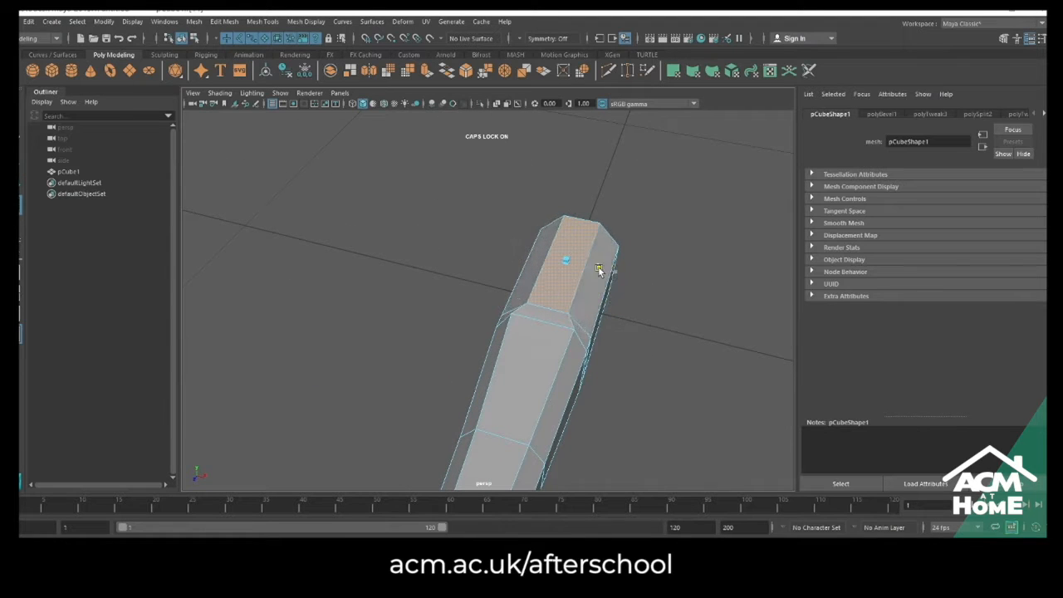
pyautogui.keyDown('alt'); pyautogui.moveTo(598, 270); pyautogui.dragTo(544, 285); pyautogui.keyUp('alt')
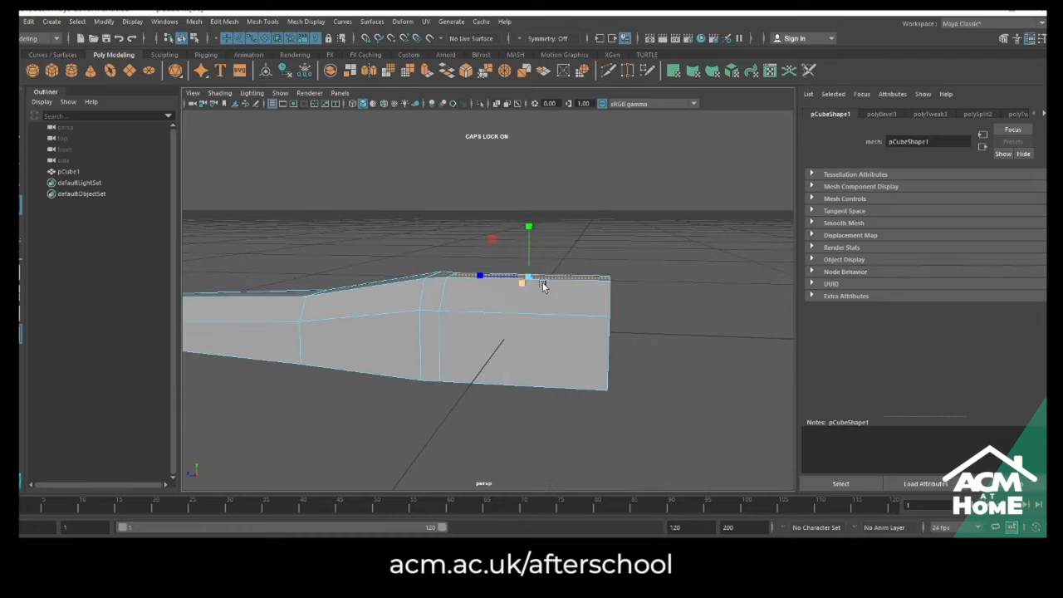
pyautogui.keyDown('alt'); pyautogui.moveTo(531, 219); pyautogui.dragTo(640, 315); pyautogui.keyUp('alt')
pyautogui.keyDown('alt'); pyautogui.moveTo(641, 316); pyautogui.dragTo(548, 313, button='middle'); pyautogui.keyUp('alt')
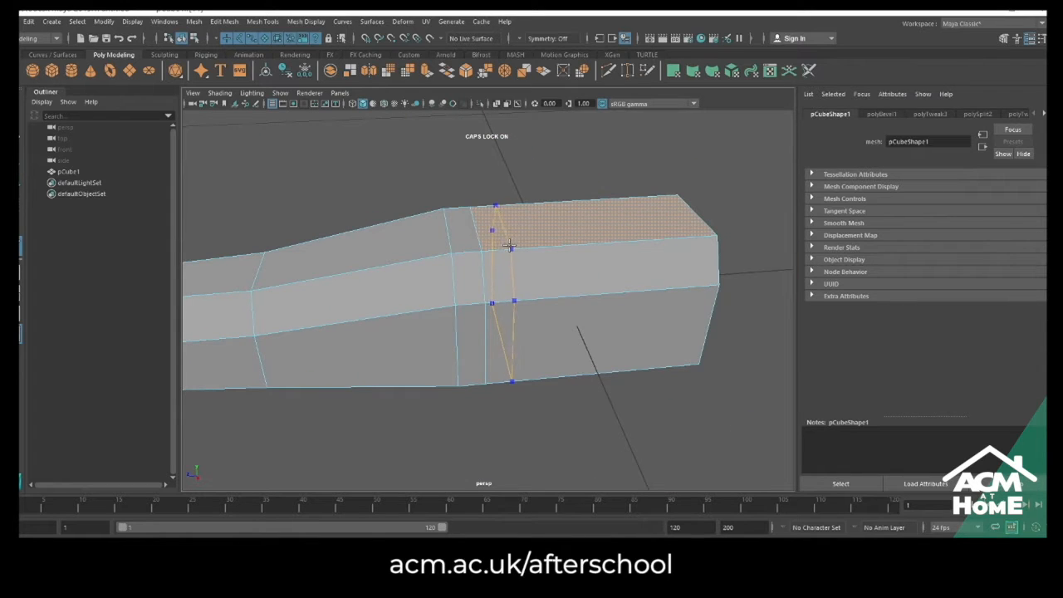
pyautogui.moveTo(510, 246); pyautogui.dragTo(505, 246)
pyautogui.press('q')
# Lower the top face of the rear section behind the new edge loop to form a step
pyautogui.moveTo(516, 229); pyautogui.dragTo(515, 257, button='right')
pyautogui.click(530, 229)
pyautogui.press('w')
pyautogui.moveTo(607, 178); pyautogui.dragTo(607, 190)
pyautogui.scroll(-5, 589, 238)
pyautogui.keyDown('alt'); pyautogui.moveTo(588, 238); pyautogui.dragTo(545, 295); pyautogui.keyUp('alt')
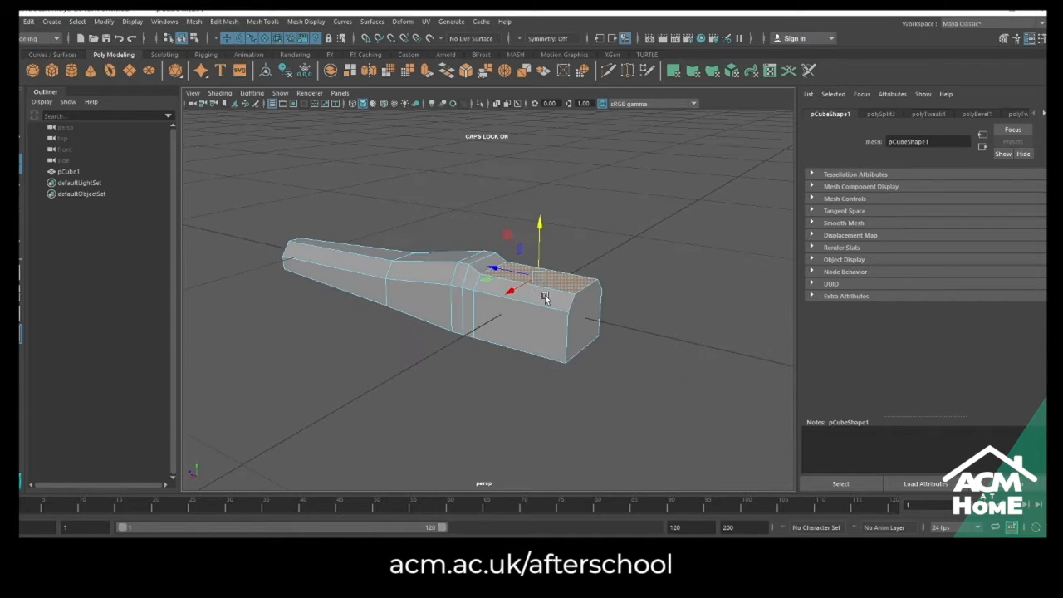
# Duplicate the whole body and offset the copy sideways
pyautogui.moveTo(544, 296); pyautogui.dragTo(530, 294, button='right')
pyautogui.keyDown('alt'); pyautogui.moveTo(530, 294); pyautogui.dragTo(577, 278); pyautogui.keyUp('alt')
pyautogui.moveTo(540, 213); pyautogui.dragTo(662, 392)
pyautogui.moveTo(541, 299); pyautogui.dragTo(567, 284)
pyautogui.moveTo(567, 284); pyautogui.dragTo(605, 268, button='right')
pyautogui.keyDown('shift'); pyautogui.moveTo(556, 302); pyautogui.dragTo(582, 306); pyautogui.keyUp('shift')
# Delete every face of the body copy except the rear section's outer side face
pyautogui.moveTo(582, 304); pyautogui.dragTo(583, 340, button='right')
pyautogui.click(584, 304)
pyautogui.hotkey('ctrl', 'shift', 'i')
pyautogui.press('Delete')
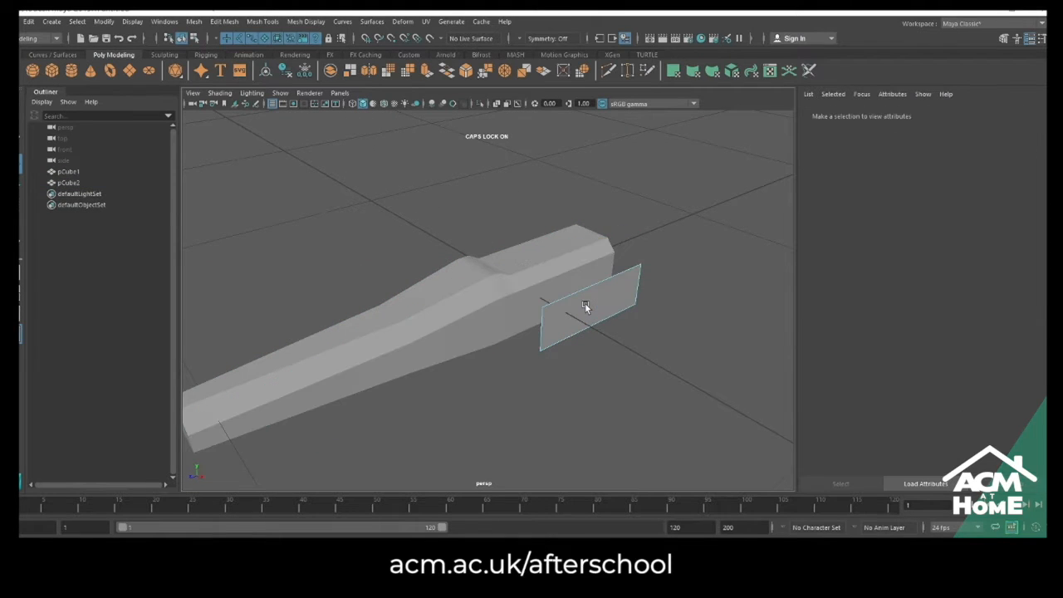
# Extrude the remaining side face outward into a wide block for the wing
pyautogui.click(578, 308)
pyautogui.keyDown('shift'); pyautogui.moveTo(632, 333); pyautogui.dragTo(858, 534); pyautogui.keyUp('shift')
pyautogui.keyDown('alt'); pyautogui.moveTo(586, 353); pyautogui.dragTo(419, 317, button='middle'); pyautogui.keyUp('alt')
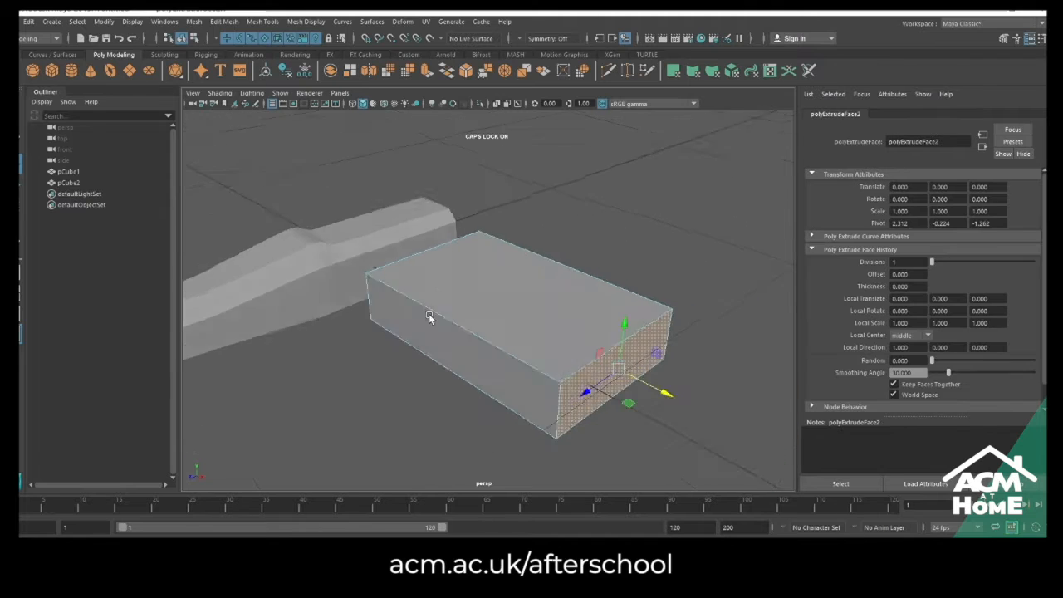
pyautogui.keyDown('alt'); pyautogui.moveTo(419, 318); pyautogui.dragTo(510, 263); pyautogui.keyUp('alt')
pyautogui.moveTo(510, 263); pyautogui.dragTo(511, 233, button='right')
pyautogui.keyDown('alt'); pyautogui.moveTo(546, 329); pyautogui.dragTo(497, 326); pyautogui.keyUp('alt')
pyautogui.click(461, 276)
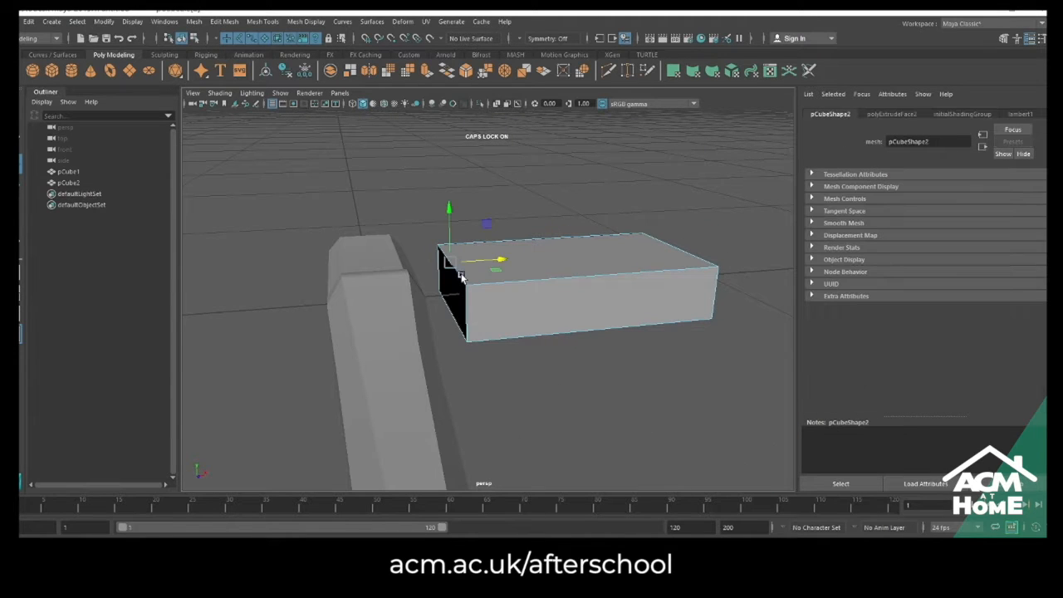
pyautogui.keyDown('alt'); pyautogui.moveTo(458, 252); pyautogui.dragTo(502, 336); pyautogui.keyUp('alt')
pyautogui.scroll(2, 502, 334)
pyautogui.hotkey('ctrl', 'z')
pyautogui.hotkey('ctrl', 'z')
# Reverse the normal of the black end face on the body-facing side of the wing block
pyautogui.moveTo(469, 220); pyautogui.dragTo(475, 229, button='right')
pyautogui.click(483, 221)
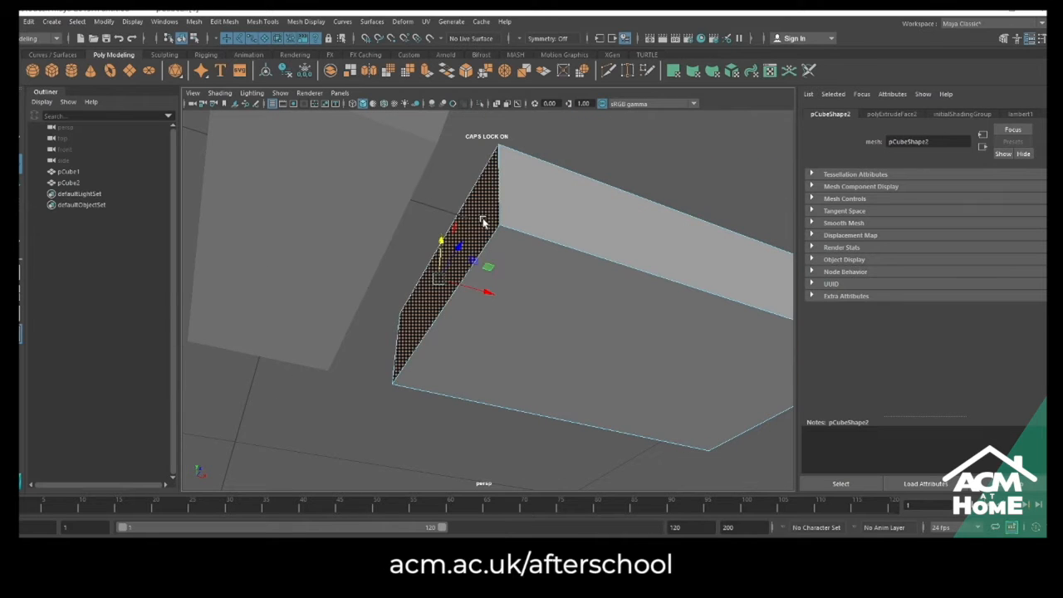
pyautogui.click(307, 21)
pyautogui.click(343, 75)
# Center the pivot of the wing block
pyautogui.keyDown('alt'); pyautogui.moveTo(544, 265); pyautogui.dragTo(606, 316); pyautogui.keyUp('alt')
pyautogui.moveTo(571, 304); pyautogui.dragTo(604, 283, button='right')
pyautogui.scroll(-3, 544, 276)
pyautogui.moveTo(605, 283)
pyautogui.keyDown('alt'); pyautogui.mouseDown()
pyautogui.moveTo(548, 275)
pyautogui.moveTo(589, 287)
pyautogui.moveTo(589, 299)
pyautogui.moveTo(572, 275)
pyautogui.moveTo(585, 275)
pyautogui.moveTo(571, 281)
pyautogui.mouseUp(); pyautogui.keyUp('alt')
pyautogui.click(106, 22)
pyautogui.click(137, 102)
# Show wireframe on shaded without the grid, and scale the wing block vertically into a thin plate
pyautogui.click(384, 103)
pyautogui.click(272, 104)
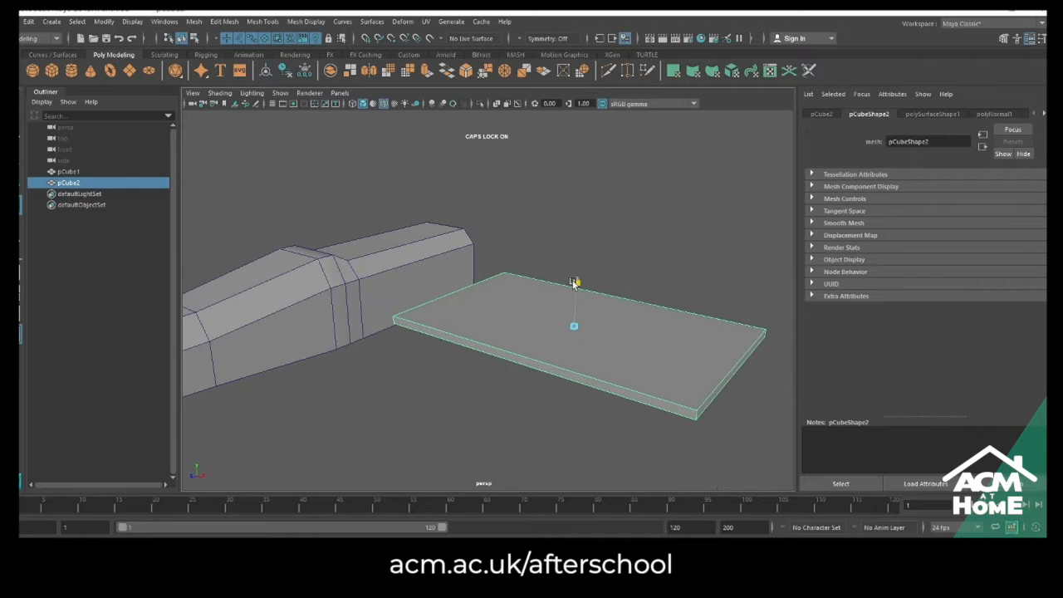
pyautogui.scroll(-3, 574, 292)
pyautogui.keyDown('alt'); pyautogui.moveTo(490, 292); pyautogui.dragTo(486, 314); pyautogui.keyUp('alt')
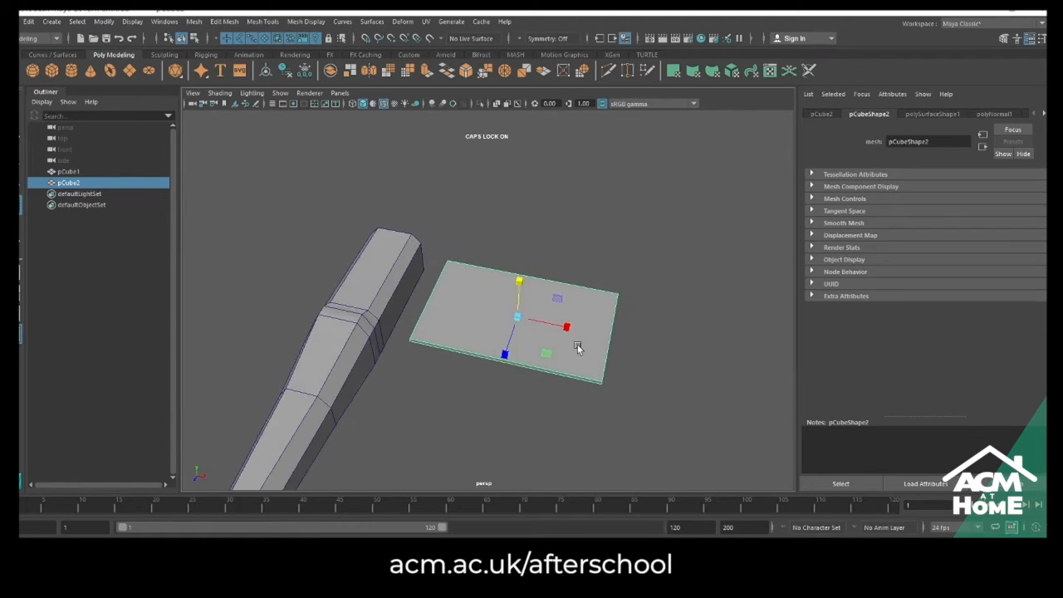
pyautogui.moveTo(576, 341)
pyautogui.keyDown('alt'); pyautogui.mouseDown()
pyautogui.moveTo(581, 325)
pyautogui.moveTo(588, 340)
pyautogui.moveTo(582, 328)
pyautogui.mouseUp(); pyautogui.keyUp('alt')
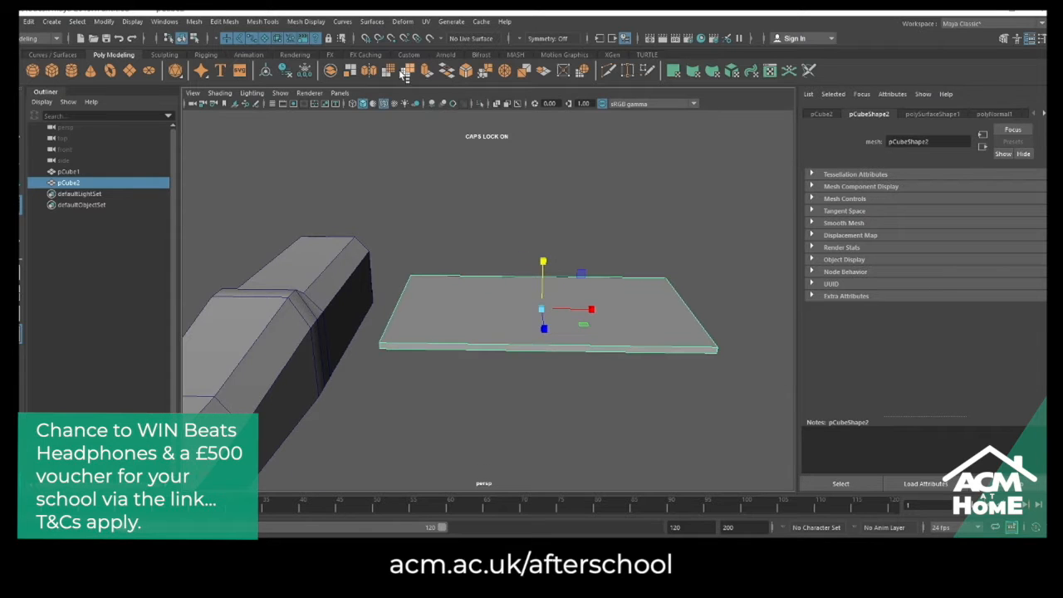
# Cut two edge loops across the wing plate near the end facing the body with Multi-Cut
pyautogui.click(607, 70)
pyautogui.click(378, 342)
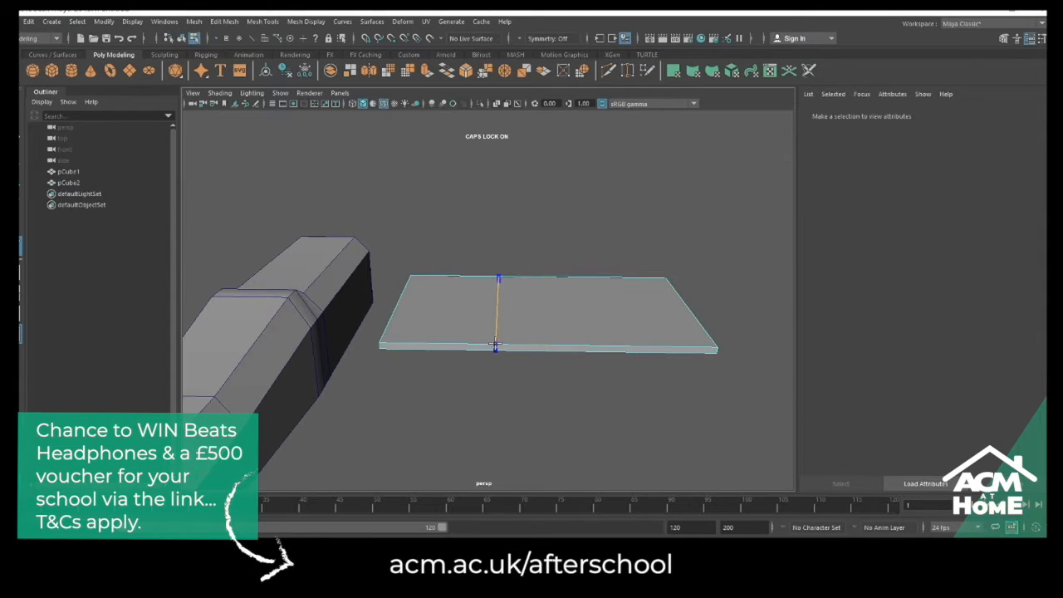
pyautogui.keyDown('ctrl'); pyautogui.click(502, 343); pyautogui.keyUp('ctrl')
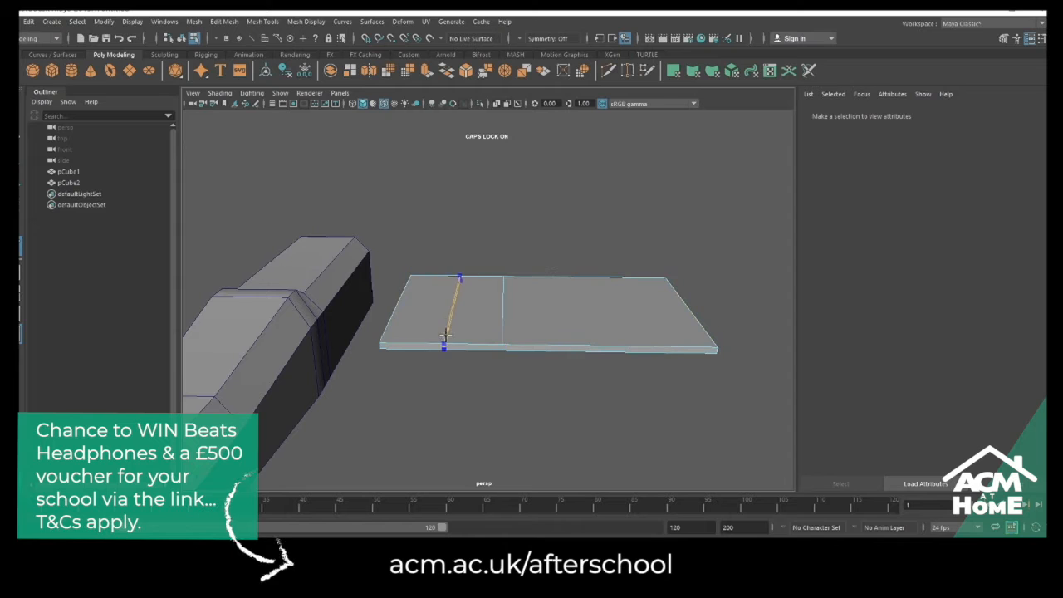
pyautogui.keyDown('ctrl'); pyautogui.click(467, 342); pyautogui.keyUp('ctrl')
# Scale the wing's root vertices vertically to thicken the section nearest the body
pyautogui.moveTo(462, 309); pyautogui.dragTo(411, 295, button='right')
pyautogui.moveTo(360, 247); pyautogui.dragTo(490, 381)
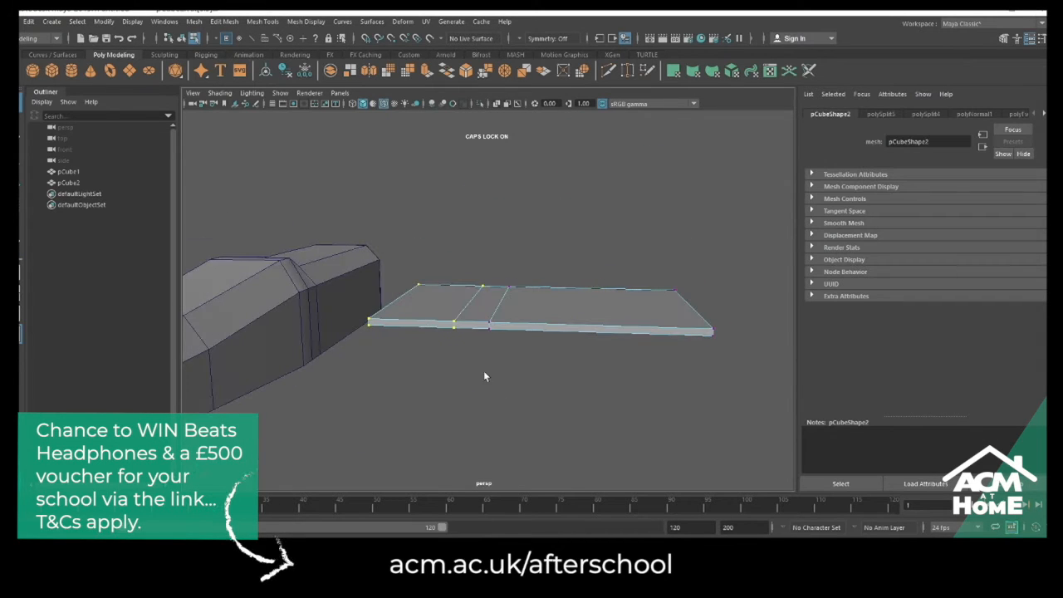
pyautogui.moveTo(429, 253); pyautogui.dragTo(371, 55)
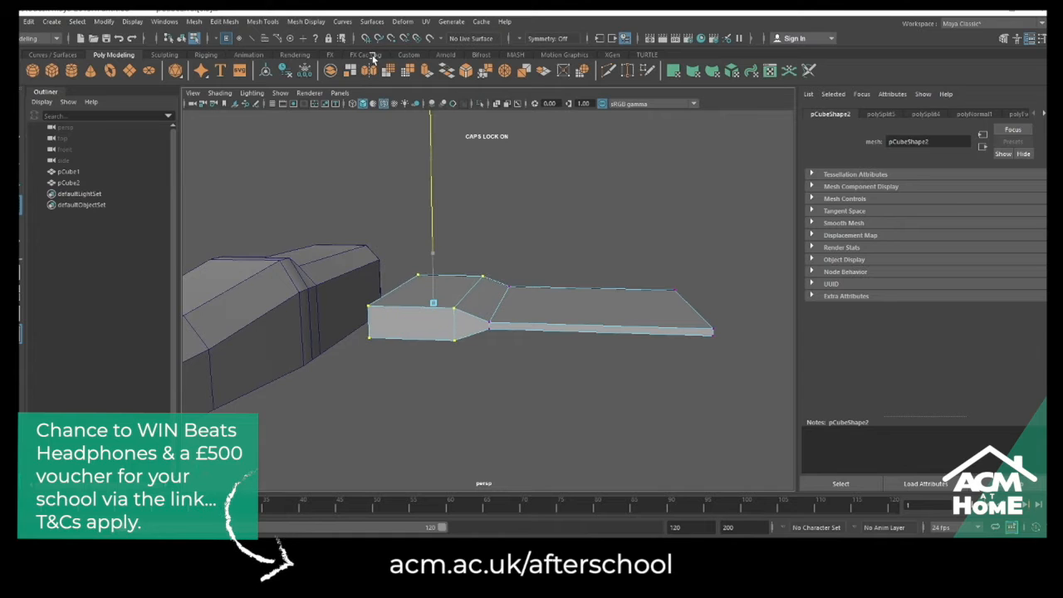
# In the top view, scale the wing's outer end vertices closer together to taper the wing toward its tip
pyautogui.keyDown('alt'); pyautogui.moveTo(548, 244); pyautogui.dragTo(493, 233); pyautogui.keyUp('alt')
pyautogui.moveTo(823, 339); pyautogui.dragTo(823, 340)
pyautogui.press('w')
pyautogui.moveTo(615, 210); pyautogui.dragTo(533, 280)
pyautogui.moveTo(533, 279); pyautogui.dragTo(584, 264, button='right')
pyautogui.keyDown('alt'); pyautogui.moveTo(534, 349); pyautogui.dragTo(456, 368); pyautogui.keyUp('alt')
pyautogui.press('space')
pyautogui.keyDown('alt'); pyautogui.moveTo(636, 307); pyautogui.dragTo(536, 346, button='middle'); pyautogui.keyUp('alt')
pyautogui.scroll(5, 537, 346)
pyautogui.moveTo(504, 263); pyautogui.dragTo(450, 259, button='right')
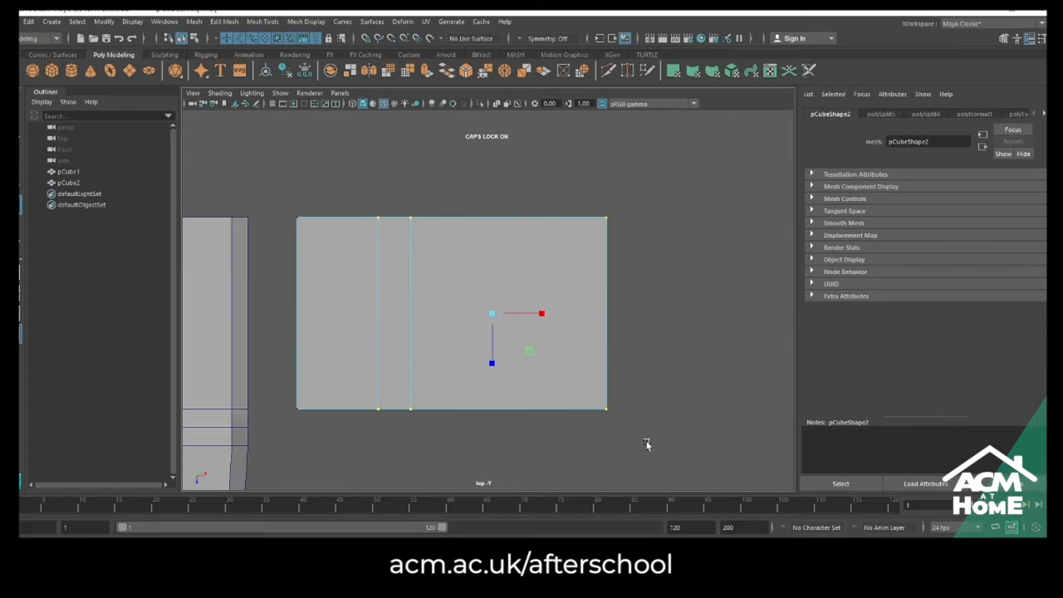
pyautogui.moveTo(608, 372); pyautogui.dragTo(605, 347)
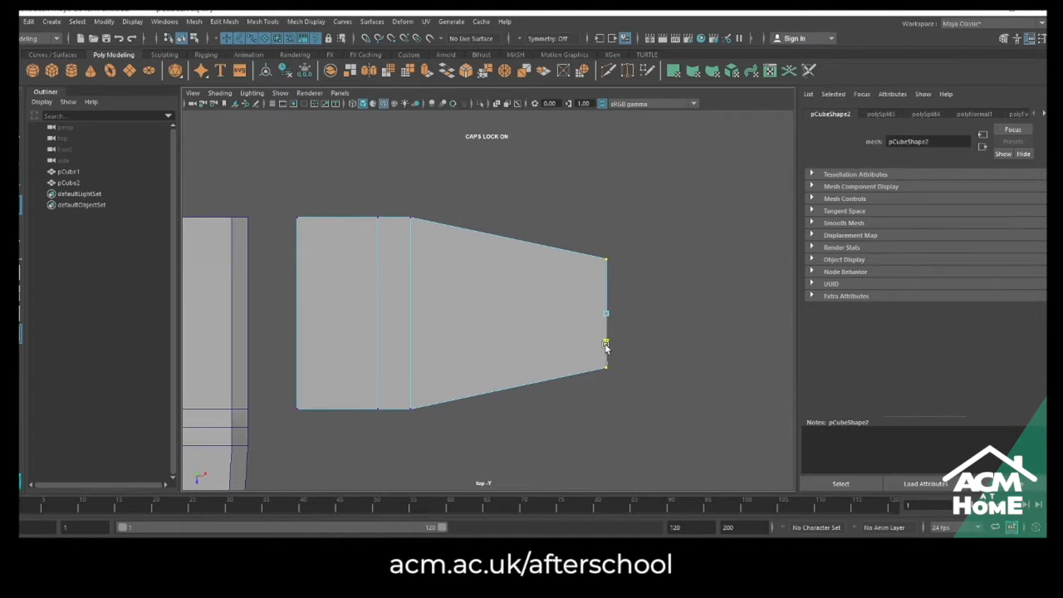
# Narrow the wing slightly at the outer edge loop near the root and return to the perspective view in object mode
pyautogui.keyDown('alt'); pyautogui.moveTo(406, 283); pyautogui.dragTo(541, 281, button='middle'); pyautogui.keyUp('alt')
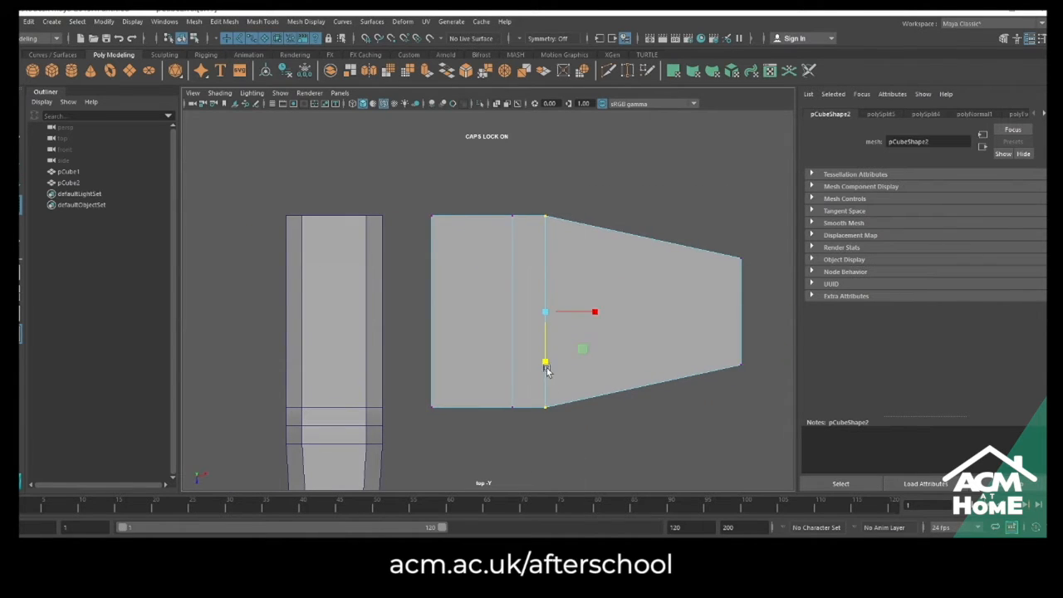
pyautogui.moveTo(546, 363); pyautogui.dragTo(546, 358)
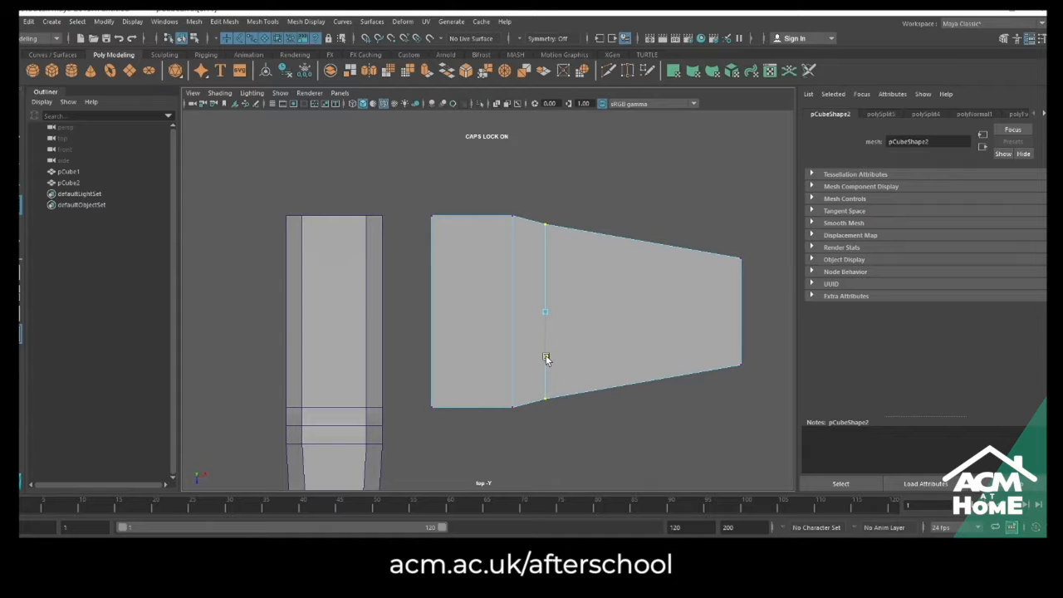
pyautogui.press('space')
pyautogui.moveTo(604, 353); pyautogui.dragTo(605, 320)
pyautogui.keyDown('alt'); pyautogui.moveTo(649, 378); pyautogui.dragTo(517, 264); pyautogui.keyUp('alt')
pyautogui.moveTo(517, 264); pyautogui.dragTo(572, 245, button='right')
pyautogui.keyDown('alt'); pyautogui.moveTo(565, 257); pyautogui.dragTo(527, 339, button='right'); pyautogui.keyUp('alt')
pyautogui.keyDown('alt'); pyautogui.moveTo(528, 339); pyautogui.dragTo(554, 333); pyautogui.keyUp('alt')
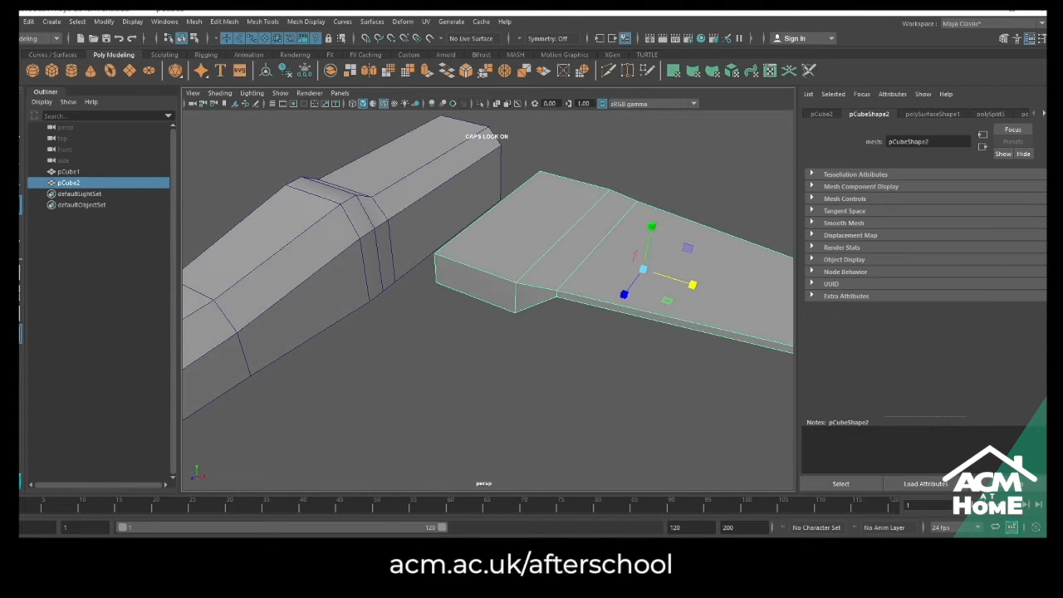
# Move the wing sideways, slightly farther away from the body
pyautogui.click(588, 391)
pyautogui.scroll(-5, 589, 391)
pyautogui.click(526, 298)
pyautogui.press('w')
pyautogui.moveTo(557, 307); pyautogui.dragTo(566, 310)
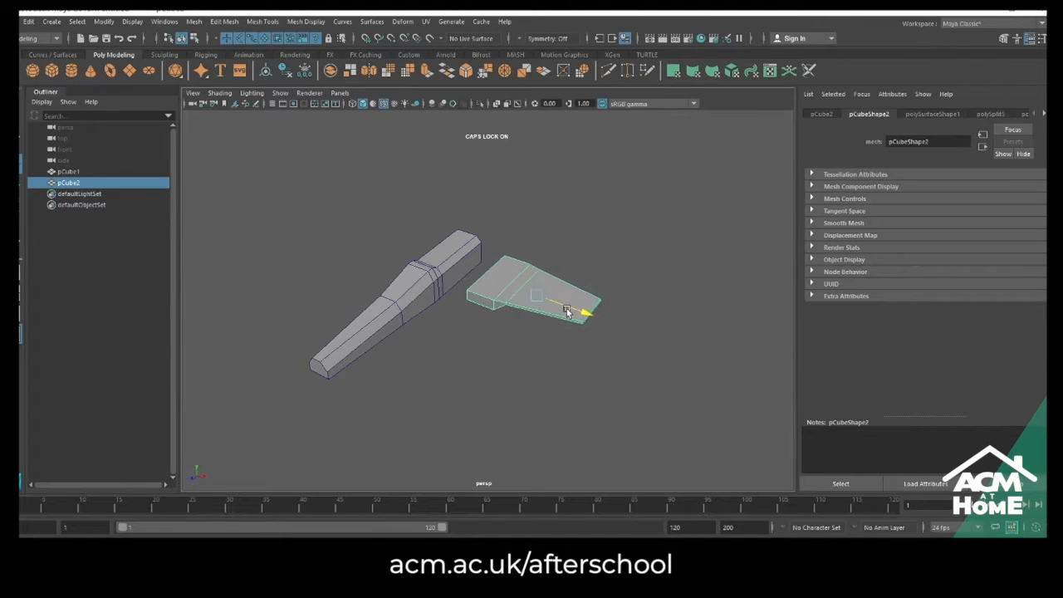
# Create a polygon cylinder, rotate it to lie along the body's length, and position it beside the body
pyautogui.click(74, 73)
pyautogui.scroll(3, 498, 318)
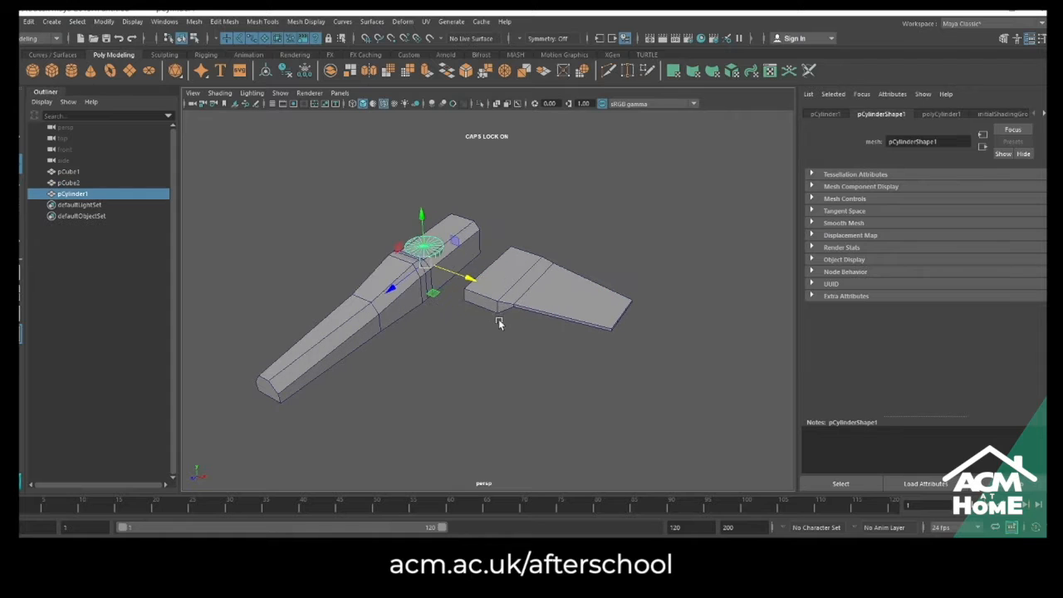
pyautogui.press('e')
pyautogui.moveTo(407, 264); pyautogui.dragTo(413, 300)
pyautogui.press('w')
pyautogui.moveTo(480, 298); pyautogui.dragTo(494, 305)
pyautogui.keyDown('alt'); pyautogui.moveTo(494, 303); pyautogui.dragTo(488, 352, button='middle'); pyautogui.keyUp('alt')
pyautogui.scroll(2, 488, 352)
pyautogui.moveTo(447, 308); pyautogui.dragTo(442, 273)
# Scale the cylinder to lengthen it and adjust its proportions for an engine
pyautogui.press('r')
pyautogui.moveTo(415, 327); pyautogui.dragTo(371, 375)
pyautogui.keyDown('alt'); pyautogui.moveTo(454, 389); pyautogui.dragTo(442, 323); pyautogui.keyUp('alt')
pyautogui.moveTo(419, 281); pyautogui.dragTo(397, 294)
pyautogui.keyDown('alt'); pyautogui.moveTo(407, 324); pyautogui.dragTo(476, 324); pyautogui.keyUp('alt')
# Reposition the cylinder next to the rear section of the body
pyautogui.press('w')
pyautogui.moveTo(494, 282); pyautogui.dragTo(445, 310)
pyautogui.keyDown('alt'); pyautogui.moveTo(445, 310); pyautogui.dragTo(373, 284); pyautogui.keyUp('alt')
pyautogui.moveTo(408, 225); pyautogui.dragTo(403, 303)
pyautogui.press('r')
# Set the cylinder's Subdivisions Axis to 30
pyautogui.keyDown('alt'); pyautogui.moveTo(453, 347); pyautogui.dragTo(479, 302); pyautogui.keyUp('alt')
pyautogui.keyDown('alt'); pyautogui.moveTo(463, 297); pyautogui.dragTo(468, 313, button='middle'); pyautogui.keyUp('alt')
pyautogui.scroll(5, 468, 315)
pyautogui.click(942, 113)
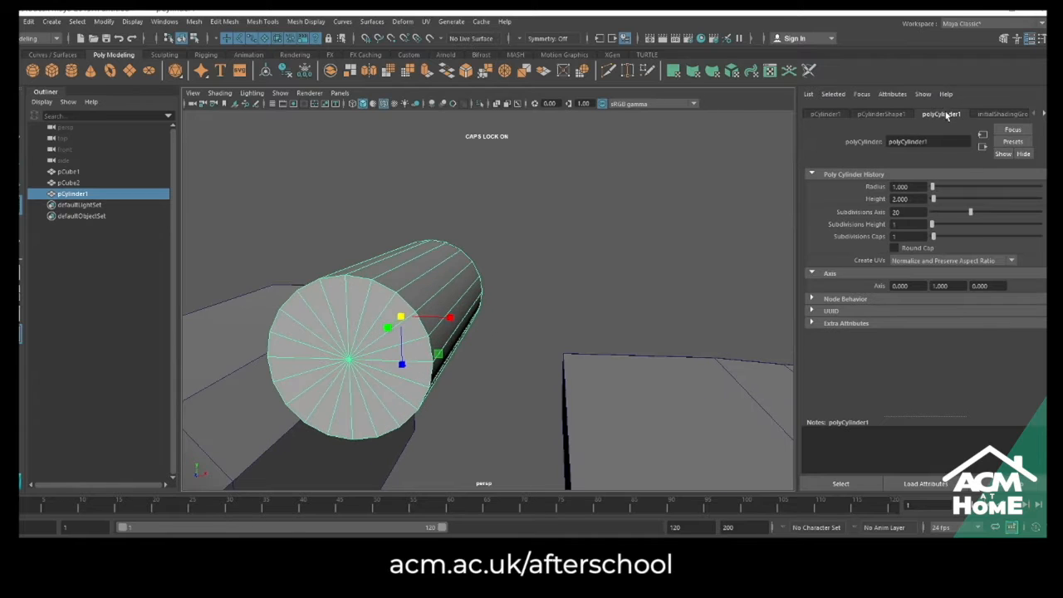
pyautogui.write('30')
pyautogui.press('Return')
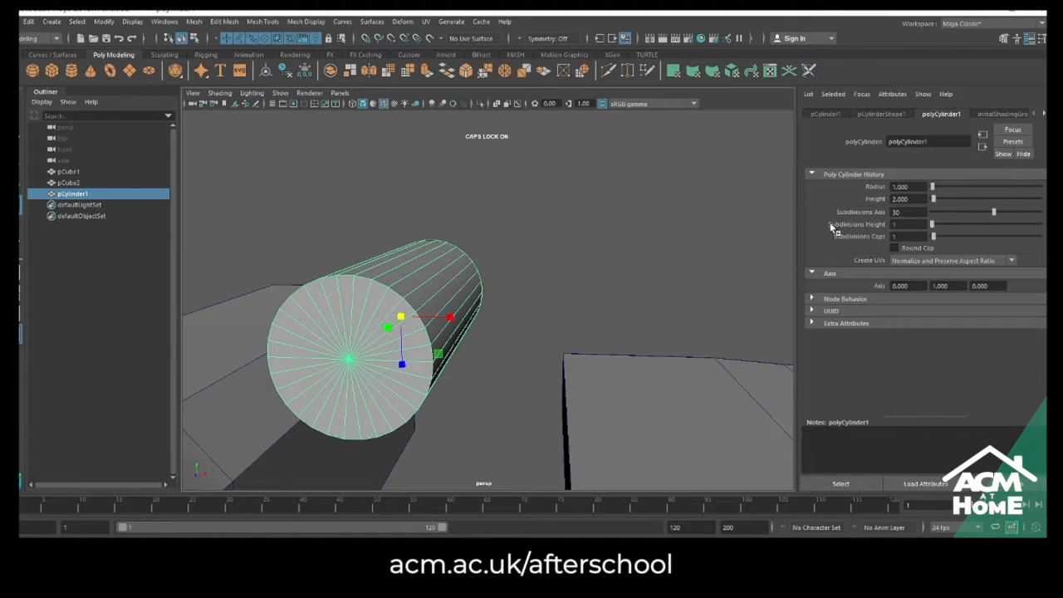
# Select the cylinder's end cap faces and bevel them with a fraction of 0.201
pyautogui.press('q')
pyautogui.keyDown('alt'); pyautogui.moveTo(453, 305); pyautogui.dragTo(344, 286); pyautogui.keyUp('alt')
pyautogui.moveTo(446, 220); pyautogui.dragTo(445, 250, button='right')
pyautogui.keyDown('alt'); pyautogui.moveTo(399, 283); pyautogui.dragTo(548, 292); pyautogui.keyUp('alt')
pyautogui.moveTo(478, 291); pyautogui.dragTo(502, 315)
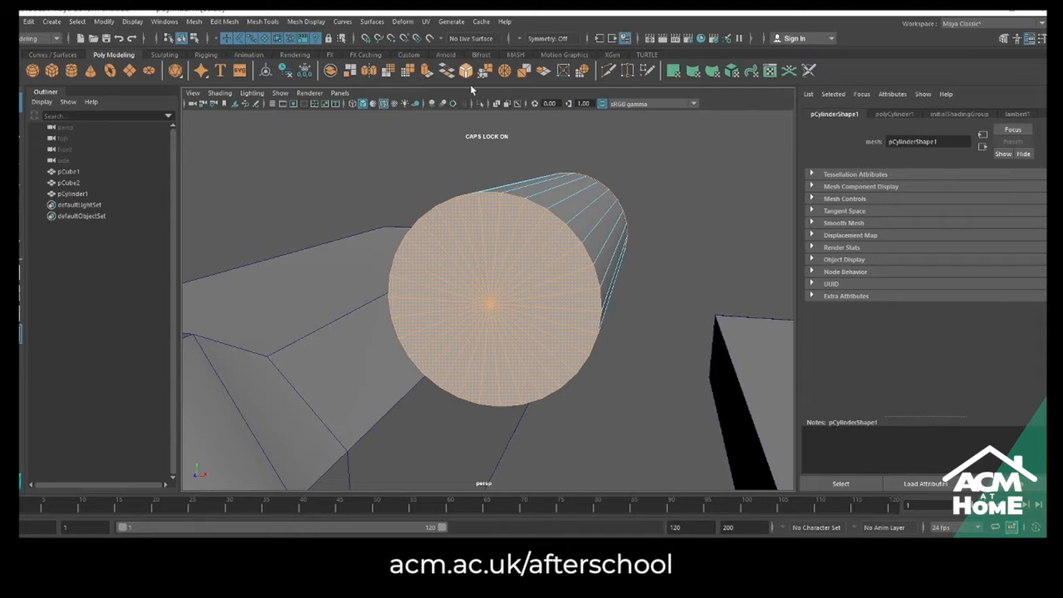
pyautogui.click(466, 72)
pyautogui.moveTo(986, 210); pyautogui.dragTo(953, 210)
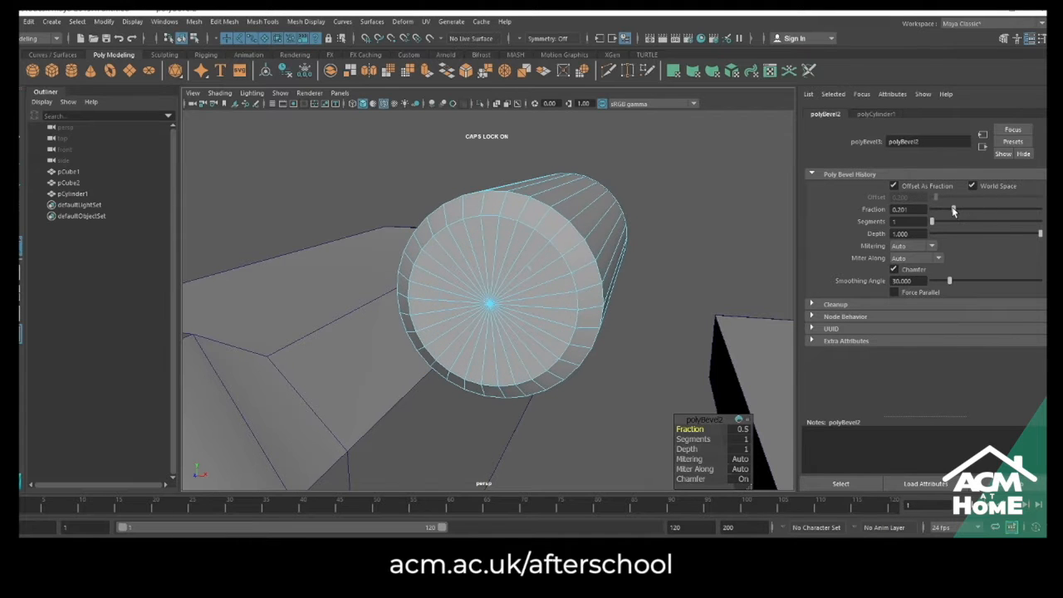
# Select the flat cap faces at both ends of the engine cylinder
pyautogui.keyDown('alt'); pyautogui.moveTo(549, 318); pyautogui.dragTo(486, 244); pyautogui.keyUp('alt')
pyautogui.moveTo(445, 209); pyautogui.dragTo(444, 235, button='right')
pyautogui.keyDown('alt'); pyautogui.moveTo(424, 239); pyautogui.dragTo(471, 271); pyautogui.keyUp('alt')
pyautogui.press('space')
pyautogui.moveTo(471, 272); pyautogui.dragTo(419, 268)
pyautogui.scroll(5, 488, 259)
pyautogui.keyDown('alt'); pyautogui.moveTo(346, 283); pyautogui.dragTo(419, 269, button='middle'); pyautogui.keyUp('alt')
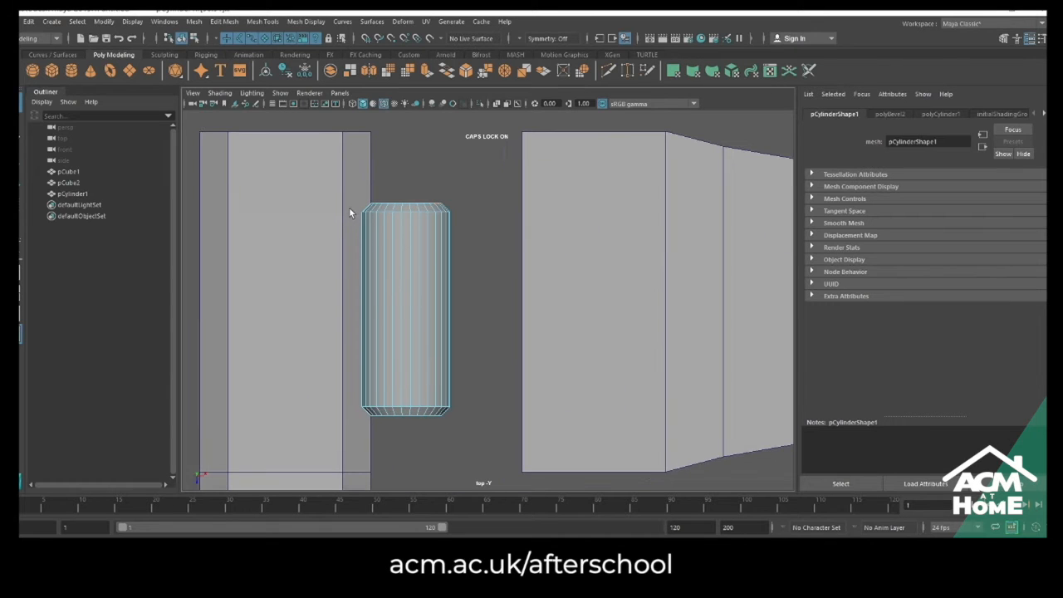
pyautogui.moveTo(488, 414); pyautogui.dragTo(489, 409)
pyautogui.click(489, 409)
pyautogui.press('space')
pyautogui.moveTo(449, 326); pyautogui.dragTo(478, 332)
pyautogui.scroll(5, 520, 345)
pyautogui.keyDown('alt'); pyautogui.moveTo(520, 345); pyautogui.dragTo(470, 298, button='middle'); pyautogui.keyUp('alt')
# Try to bevel the cylinder's selected cap faces with a fraction of 0.330
pyautogui.click(466, 72)
pyautogui.moveTo(985, 210); pyautogui.dragTo(967, 210)
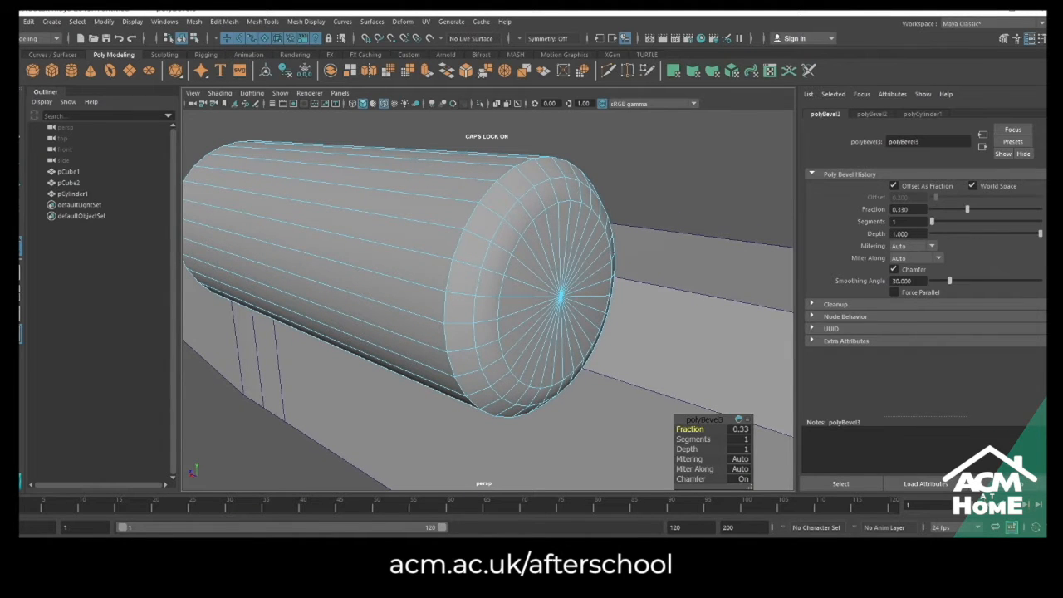
pyautogui.keyDown('alt'); pyautogui.moveTo(611, 251); pyautogui.dragTo(621, 218, button='middle'); pyautogui.keyUp('alt')
pyautogui.hotkey('ctrl', 'z')
pyautogui.hotkey('ctrl', 'z')
pyautogui.hotkey('ctrl', 'z')
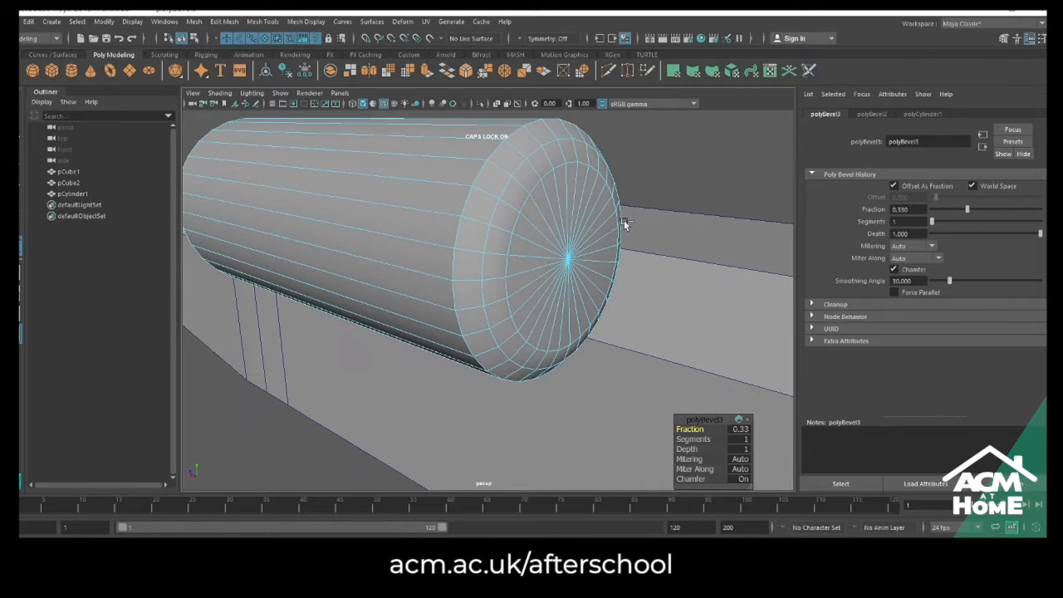
# Delete the cylinder's selected cap faces and select the border edge of the front opening
pyautogui.keyDown('alt'); pyautogui.moveTo(623, 224); pyautogui.dragTo(587, 229); pyautogui.keyUp('alt')
pyautogui.keyDown('alt'); pyautogui.moveTo(586, 229); pyautogui.dragTo(613, 264, button='middle'); pyautogui.keyUp('alt')
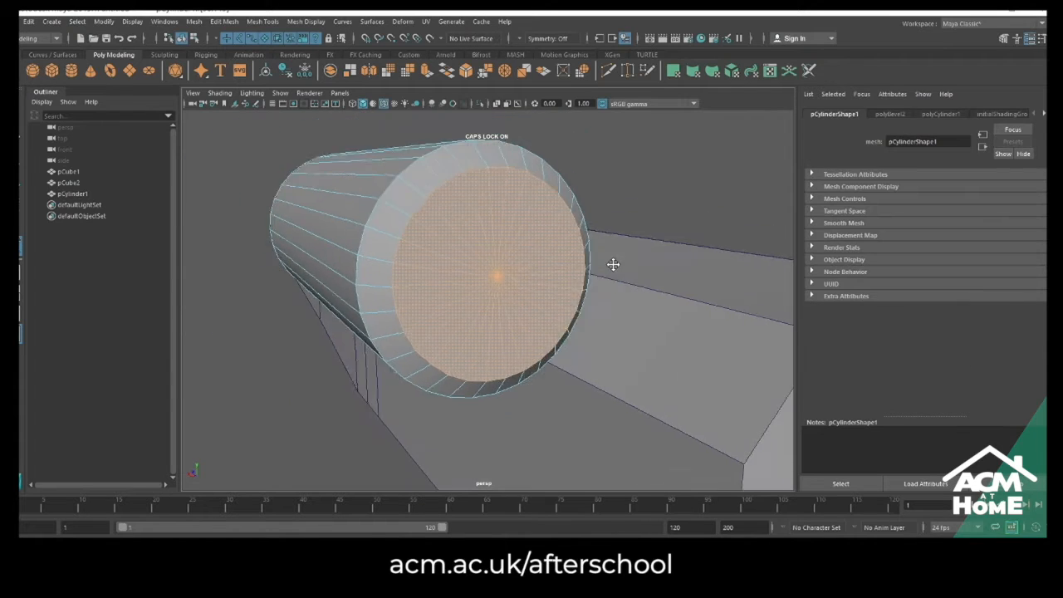
pyautogui.click(583, 209)
pyautogui.keyDown('alt'); pyautogui.moveTo(523, 295); pyautogui.dragTo(575, 207); pyautogui.keyUp('alt')
pyautogui.click(563, 225)
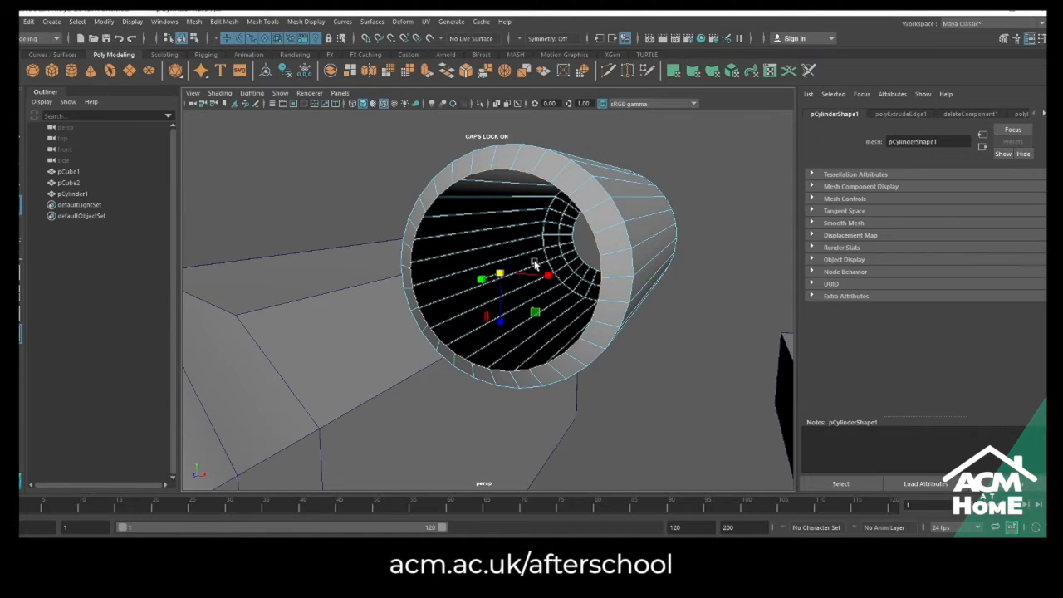
# Extrude the front opening's border edge into a rim and inner recess, closing the recess by merging its edge to the center
pyautogui.keyDown('shift'); pyautogui.moveTo(499, 272); pyautogui.dragTo(467, 268); pyautogui.keyUp('shift')
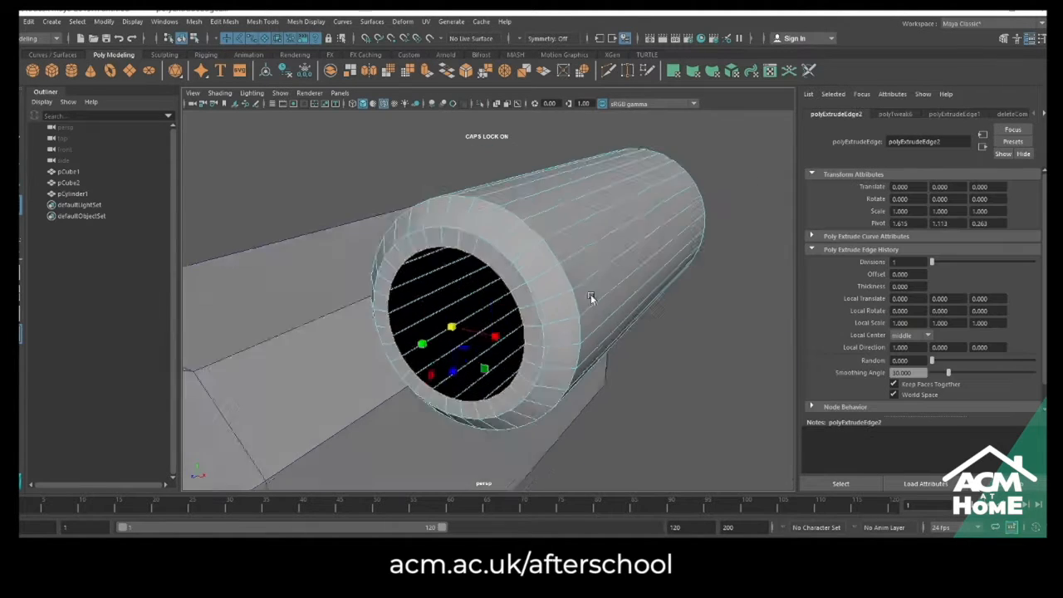
pyautogui.keyDown('alt'); pyautogui.moveTo(591, 298); pyautogui.dragTo(469, 385); pyautogui.keyUp('alt')
pyautogui.keyDown('shift'); pyautogui.moveTo(475, 327); pyautogui.dragTo(431, 331); pyautogui.keyUp('shift')
pyautogui.click(290, 21)
pyautogui.moveTo(233, 23)
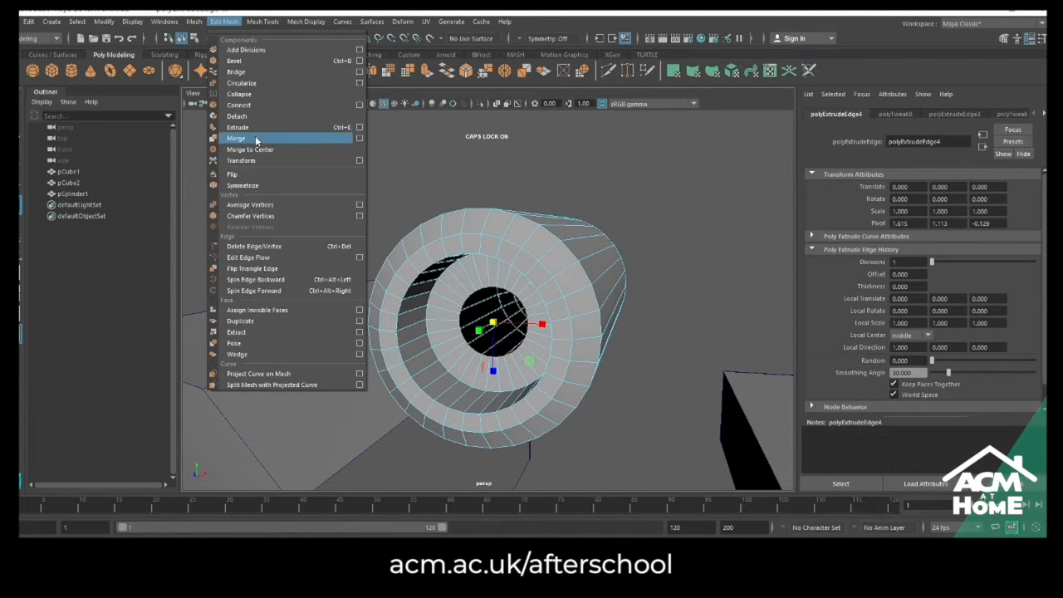
pyautogui.click(259, 149)
# Try to extrude the border edge of the cylinder's rear opening inward
pyautogui.keyDown('alt'); pyautogui.moveTo(631, 249); pyautogui.dragTo(390, 270); pyautogui.keyUp('alt')
pyautogui.moveTo(498, 237); pyautogui.dragTo(498, 265, button='right')
pyautogui.keyDown('alt'); pyautogui.moveTo(499, 266); pyautogui.dragTo(557, 270); pyautogui.keyUp('alt')
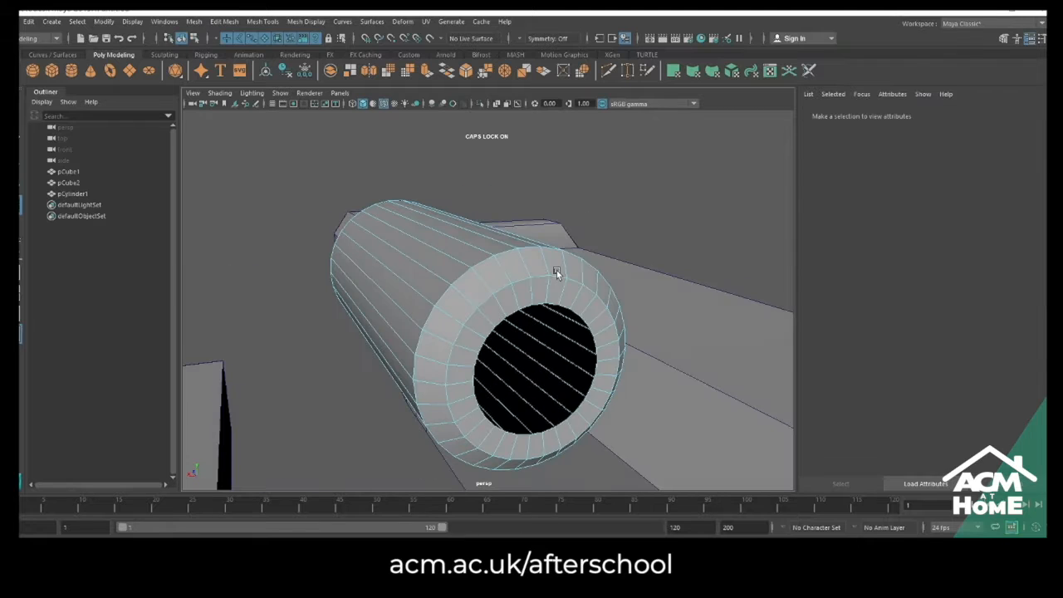
pyautogui.click(550, 306)
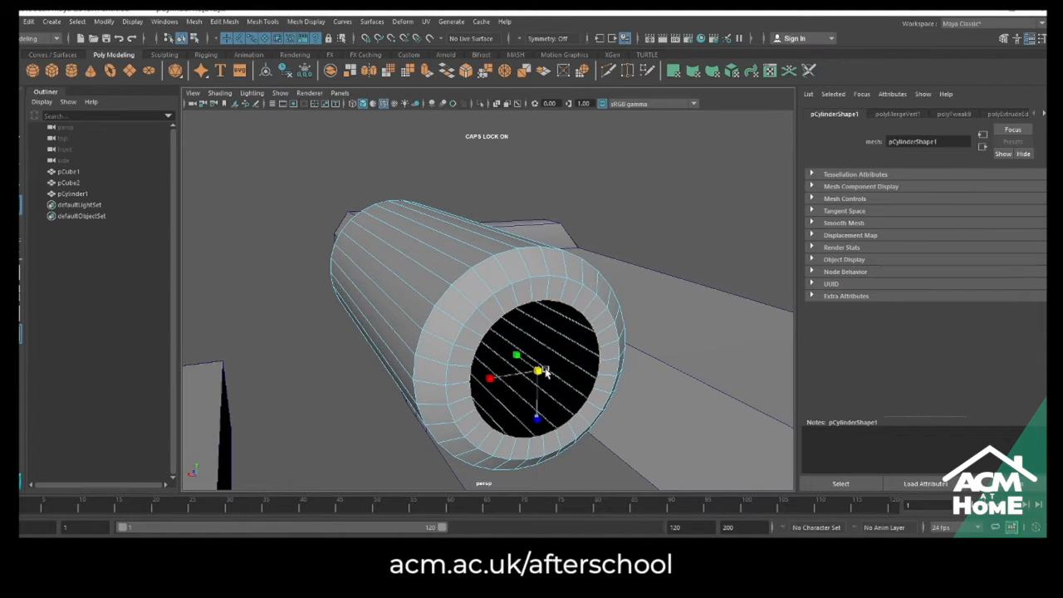
pyautogui.keyDown('alt'); pyautogui.moveTo(562, 386); pyautogui.dragTo(558, 328); pyautogui.keyUp('alt')
pyautogui.keyDown('shift'); pyautogui.moveTo(524, 287); pyautogui.dragTo(514, 283); pyautogui.keyUp('shift')
# Insert an edge loop around the middle of the engine cylinder and delete its unfinished rear half
pyautogui.keyDown('alt'); pyautogui.moveTo(619, 305); pyautogui.dragTo(671, 305); pyautogui.keyUp('alt')
pyautogui.moveTo(524, 226); pyautogui.dragTo(570, 240, button='right')
pyautogui.keyDown('ctrl'); pyautogui.click(468, 203); pyautogui.keyUp('ctrl')
pyautogui.scroll(-4, 570, 240)
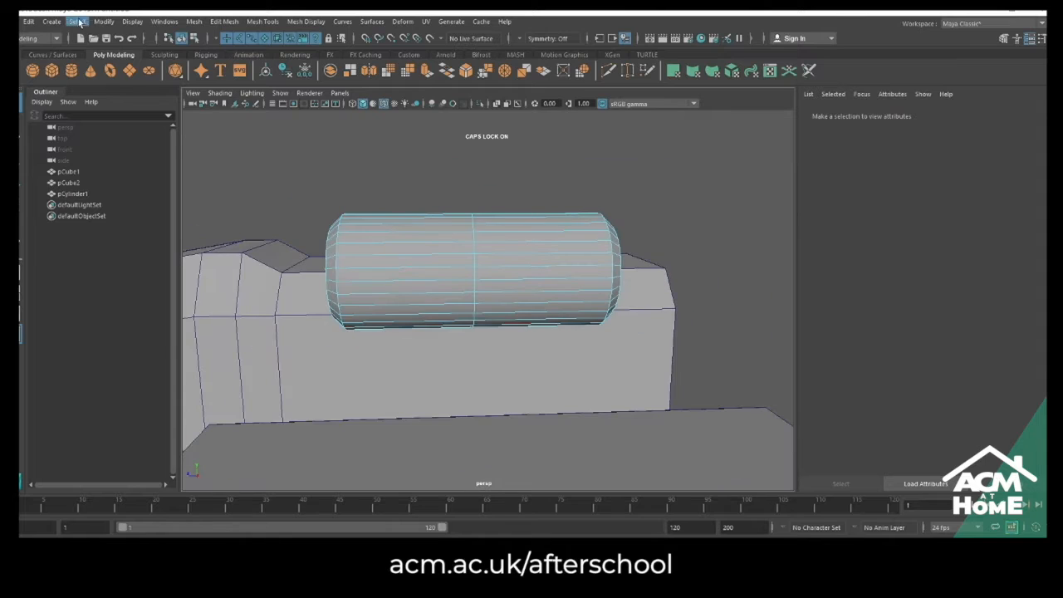
pyautogui.click(103, 21)
pyautogui.moveTo(520, 180); pyautogui.dragTo(701, 407)
pyautogui.press('Delete')
# Duplicate the remaining half cylinder, turn the copy to face the rear, and align it with the original's open edge
pyautogui.moveTo(396, 255); pyautogui.dragTo(440, 239, button='right')
pyautogui.click(103, 22)
pyautogui.click(142, 104)
pyautogui.keyDown('alt'); pyautogui.moveTo(453, 259); pyautogui.dragTo(599, 307); pyautogui.keyUp('alt')
pyautogui.press('w')
pyautogui.press('e')
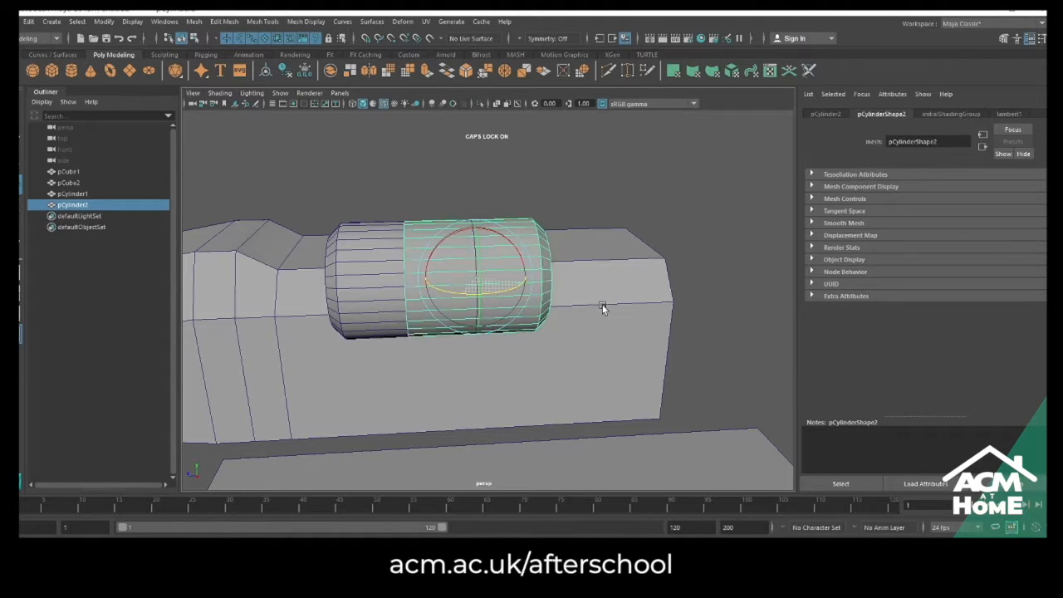
pyautogui.scroll(4, 498, 275)
pyautogui.press('w')
pyautogui.moveTo(429, 265); pyautogui.dragTo(531, 277)
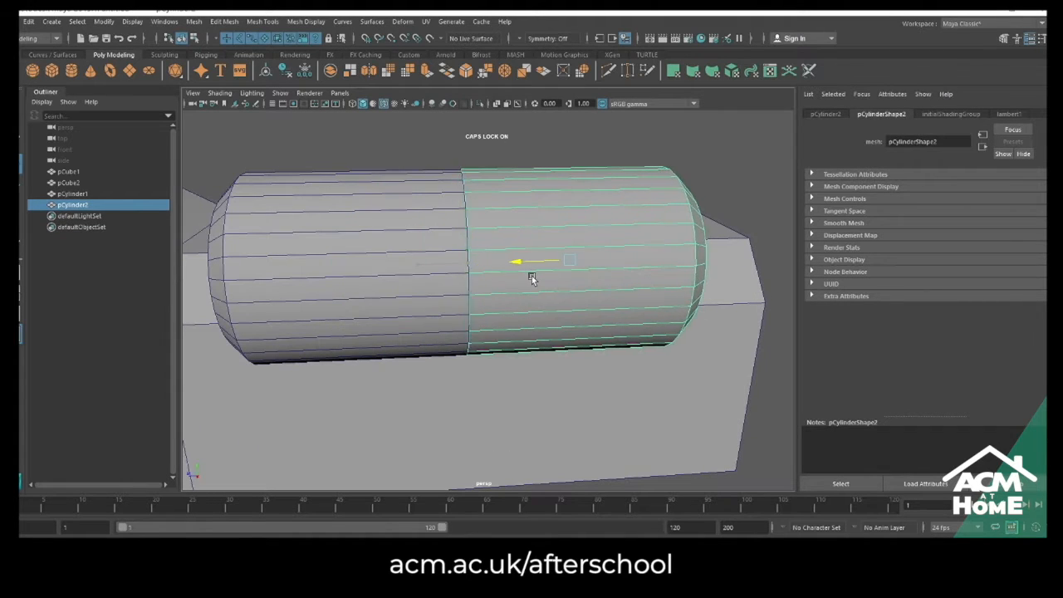
# Combine the two engine halves into one mesh and delete its construction history
pyautogui.keyDown('shift'); pyautogui.click(420, 258); pyautogui.keyUp('shift')
pyautogui.click(330, 71)
pyautogui.click(29, 22)
pyautogui.moveTo(119, 165)
pyautogui.click(196, 166)
# Flatten the vertices along the engine's middle seam and merge them
pyautogui.moveTo(501, 230); pyautogui.dragTo(417, 162, button='right')
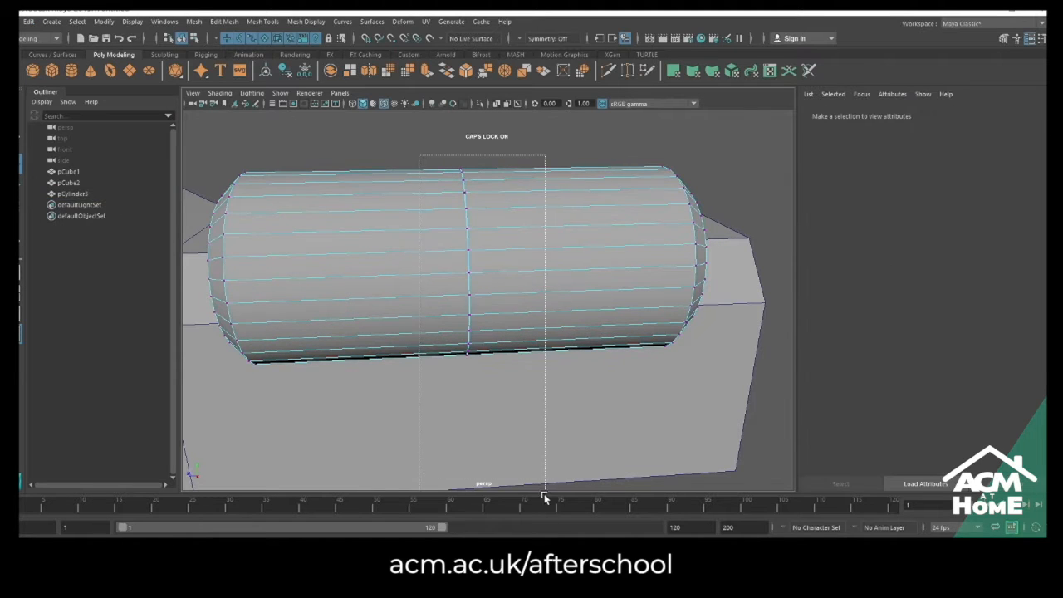
pyautogui.moveTo(544, 497); pyautogui.dragTo(545, 494)
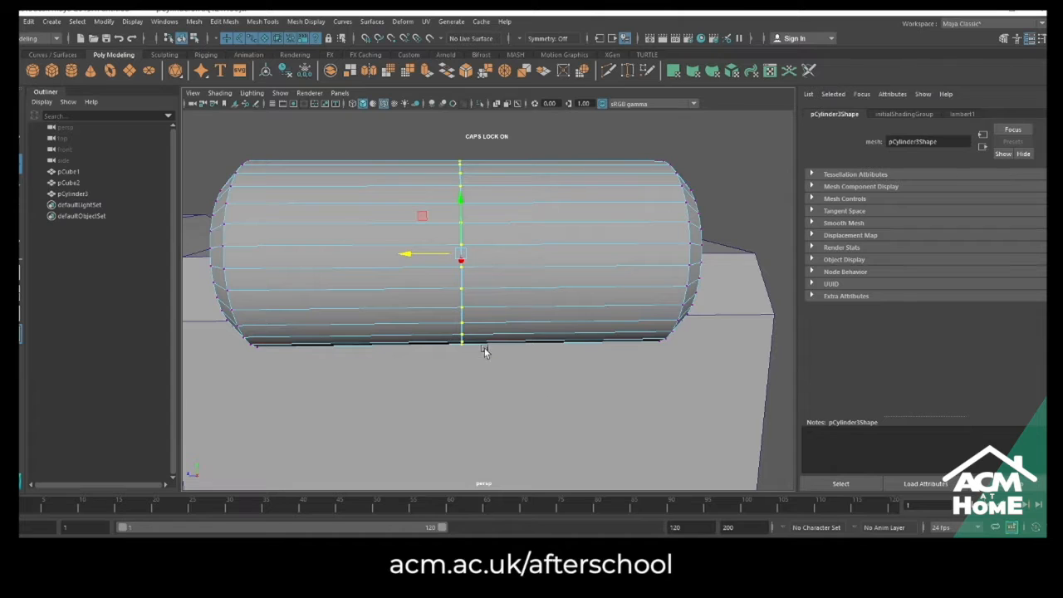
pyautogui.moveTo(409, 255); pyautogui.dragTo(458, 257)
pyautogui.keyDown('alt'); pyautogui.moveTo(573, 266); pyautogui.dragTo(570, 340, button='middle'); pyautogui.keyUp('alt')
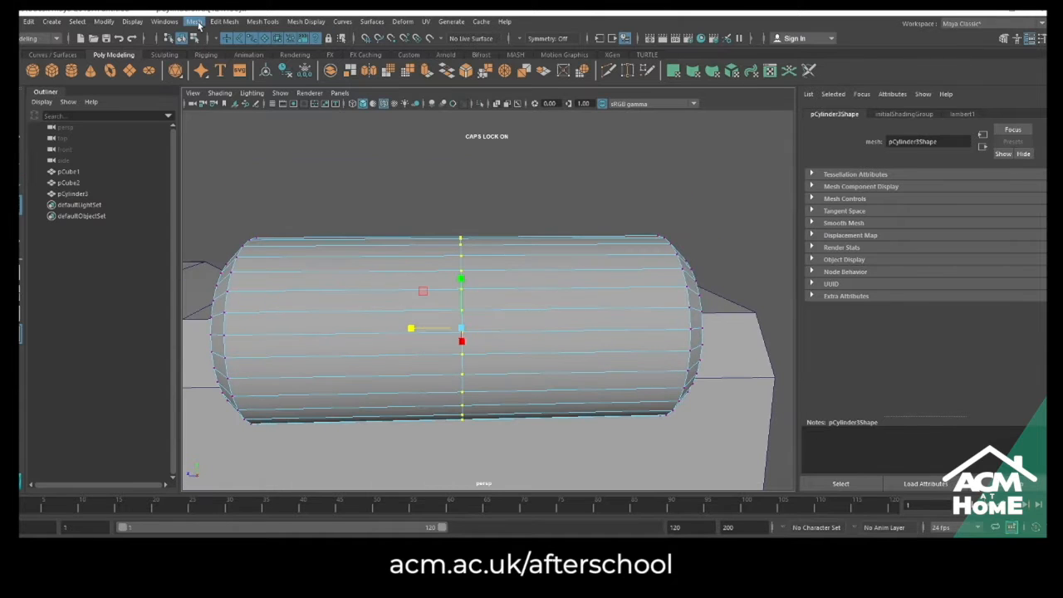
pyautogui.click(194, 21)
pyautogui.moveTo(228, 24)
pyautogui.click(249, 136)
# Delete the seam edge loop around the middle of the engine
pyautogui.keyDown('alt'); pyautogui.moveTo(466, 288); pyautogui.dragTo(515, 293); pyautogui.keyUp('alt')
pyautogui.moveTo(514, 293); pyautogui.dragTo(515, 249, button='right')
pyautogui.doubleClick(488, 286)
pyautogui.hotkey('ctrl', 'Delete')
# Duplicate the wing upward and delete all of the copy's faces except the flat top face at the wide end
pyautogui.scroll(-2, 462, 226)
pyautogui.keyDown('alt'); pyautogui.moveTo(462, 227); pyautogui.dragTo(560, 314); pyautogui.keyUp('alt')
pyautogui.scroll(-4, 560, 314)
pyautogui.keyDown('alt'); pyautogui.moveTo(559, 314); pyautogui.dragTo(527, 256, button='middle'); pyautogui.keyUp('alt')
pyautogui.moveTo(643, 372); pyautogui.dragTo(656, 344, button='right')
pyautogui.scroll(-5, 656, 341)
pyautogui.keyDown('shift'); pyautogui.moveTo(641, 278); pyautogui.dragTo(642, 245); pyautogui.keyUp('shift')
pyautogui.scroll(5, 599, 275)
pyautogui.moveTo(600, 260); pyautogui.dragTo(601, 289, button='right')
pyautogui.click(607, 268)
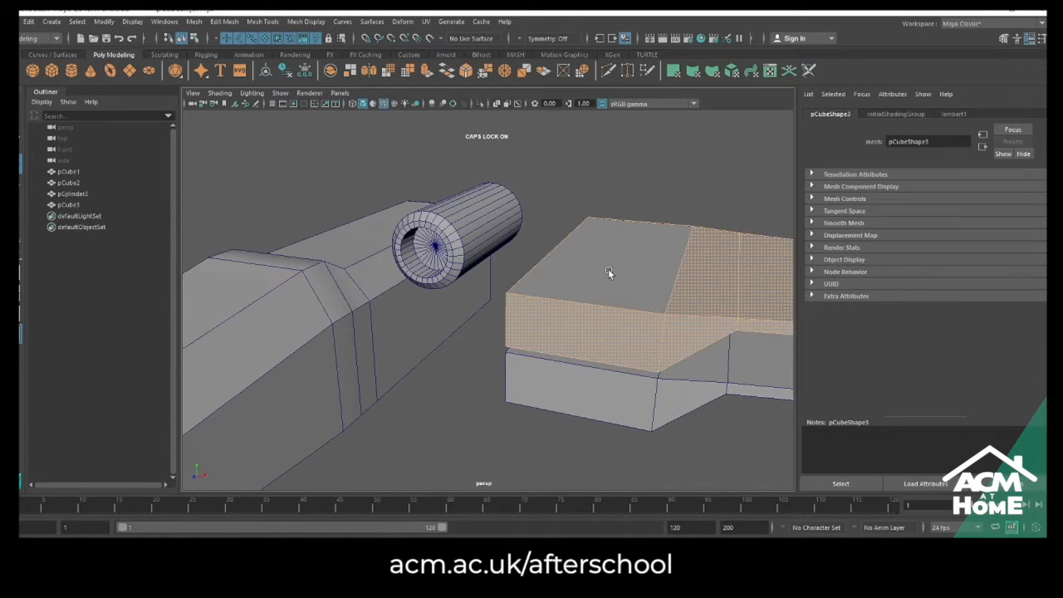
pyautogui.press('Delete')
# Extrude the remaining face slightly to turn it into a thin panel
pyautogui.click(608, 268)
pyautogui.keyDown('shift'); pyautogui.moveTo(620, 204); pyautogui.dragTo(620, 201); pyautogui.keyUp('shift')
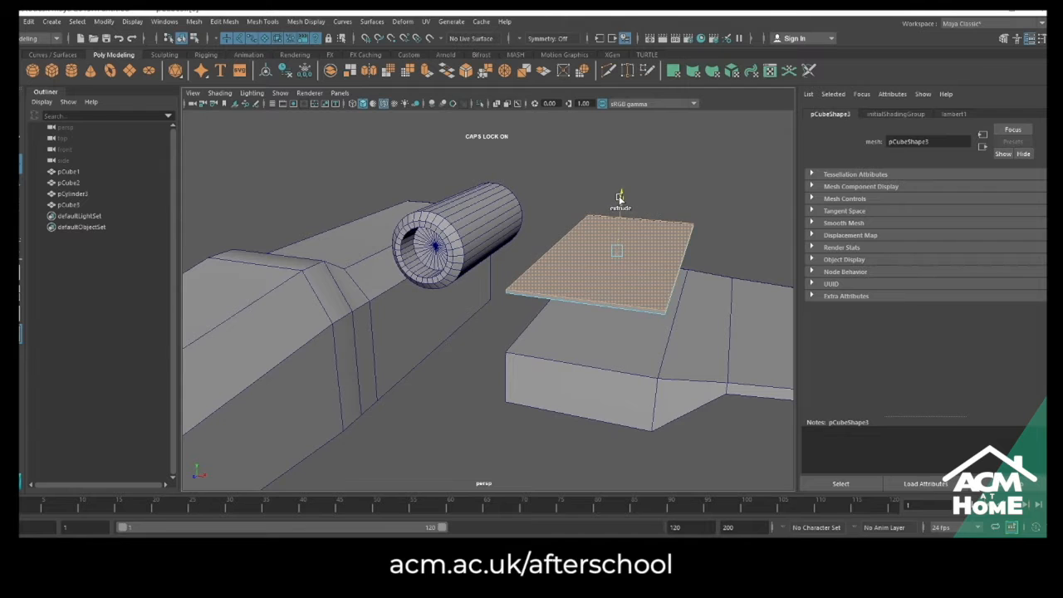
pyautogui.moveTo(658, 292); pyautogui.dragTo(676, 273, button='right')
pyautogui.keyDown('alt'); pyautogui.moveTo(676, 276); pyautogui.dragTo(606, 294); pyautogui.keyUp('alt')
# Center the thin panel's pivot and scale it down to 0.347, 0.026, 0.571
pyautogui.click(104, 21)
pyautogui.click(118, 102)
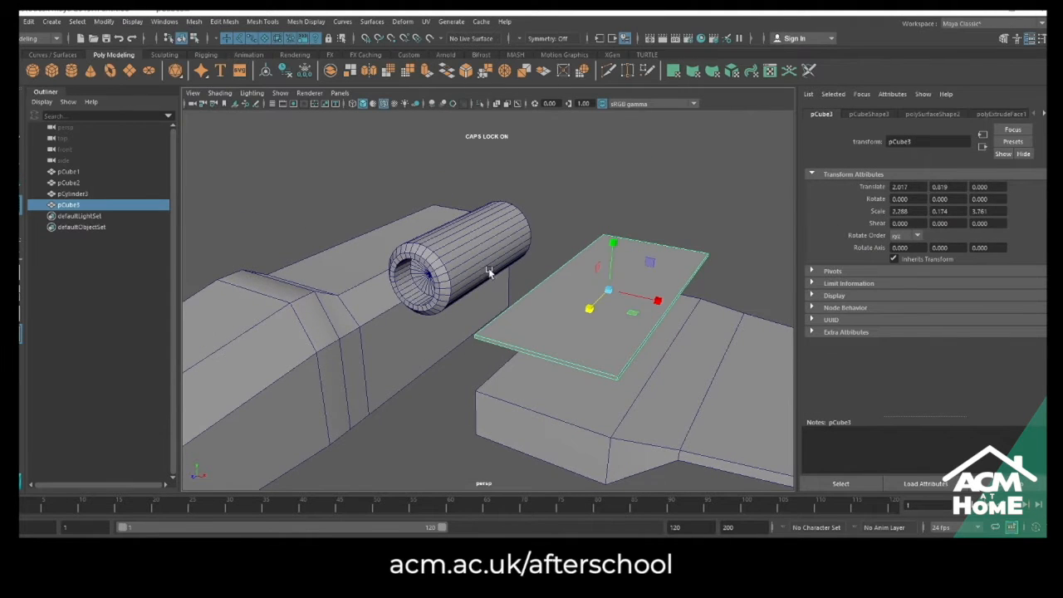
pyautogui.moveTo(586, 298); pyautogui.dragTo(479, 314, button='middle')
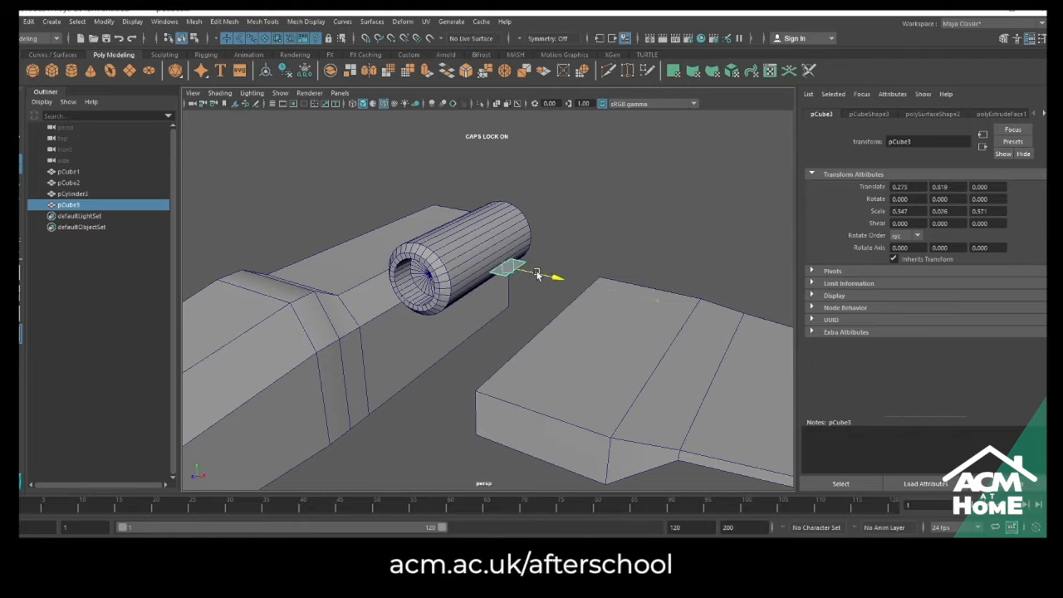
# Move the panel to the engine's front opening, rotate it 90 degrees in Y, and thicken it to a Y scale of 0.074
pyautogui.moveTo(387, 314); pyautogui.dragTo(388, 313)
pyautogui.scroll(6, 523, 326)
pyautogui.keyDown('alt'); pyautogui.moveTo(523, 325); pyautogui.dragTo(523, 300); pyautogui.keyUp('alt')
pyautogui.press('r')
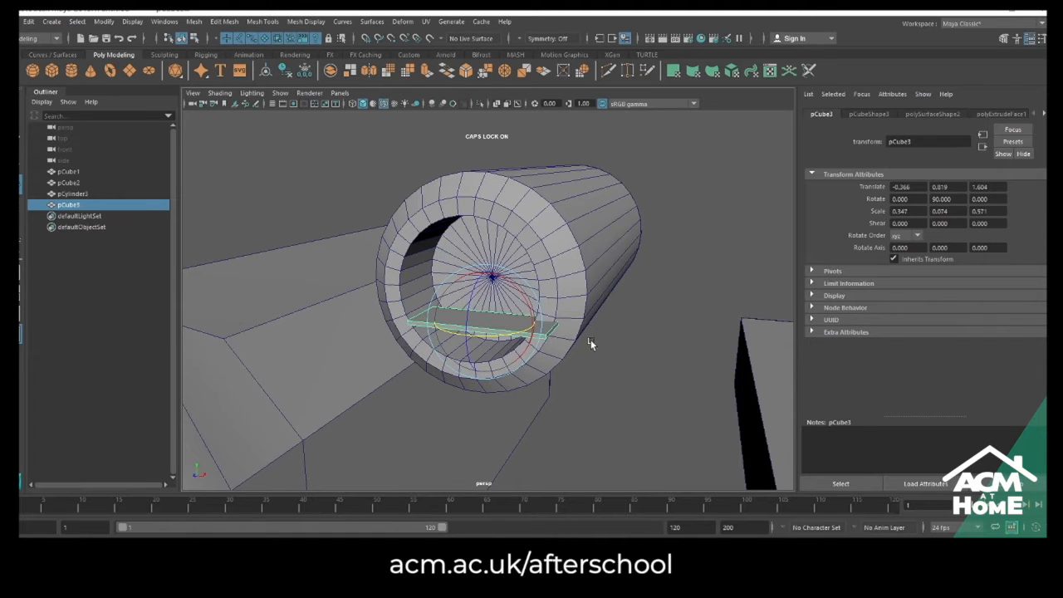
# Center the panel inside the engine's front recess as a blade and widen it to a Z scale of 0.989
pyautogui.keyDown('alt'); pyautogui.moveTo(590, 339); pyautogui.dragTo(587, 347); pyautogui.keyUp('alt')
pyautogui.scroll(5, 588, 347)
pyautogui.press('w')
pyautogui.moveTo(559, 436); pyautogui.dragTo(526, 250)
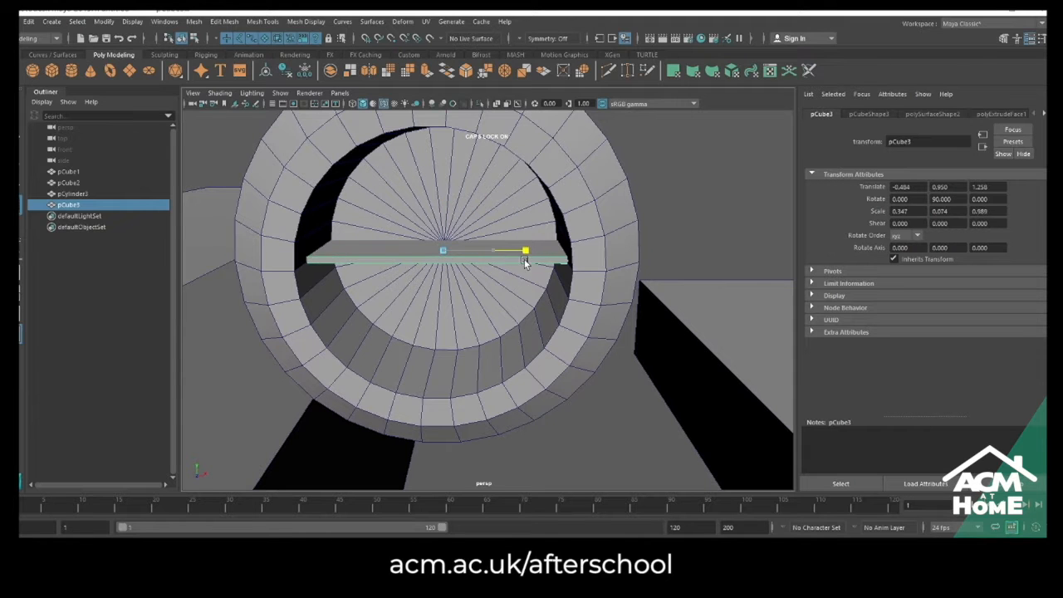
# Turn off the wireframe overlay, select the inner wall faces of both engine recesses, and soften their edges
pyautogui.keyDown('alt'); pyautogui.moveTo(509, 279); pyautogui.dragTo(493, 324); pyautogui.keyUp('alt')
pyautogui.click(383, 104)
pyautogui.click(374, 330)
pyautogui.moveTo(375, 305); pyautogui.dragTo(375, 343, button='right')
pyautogui.click(375, 338)
pyautogui.keyDown('shift'); pyautogui.doubleClick(383, 347); pyautogui.keyUp('shift')
pyautogui.click(305, 23)
pyautogui.click(316, 73)
pyautogui.keyDown('alt'); pyautogui.moveTo(700, 318); pyautogui.dragTo(569, 268); pyautogui.keyUp('alt')
pyautogui.doubleClick(553, 282)
pyautogui.click(305, 24)
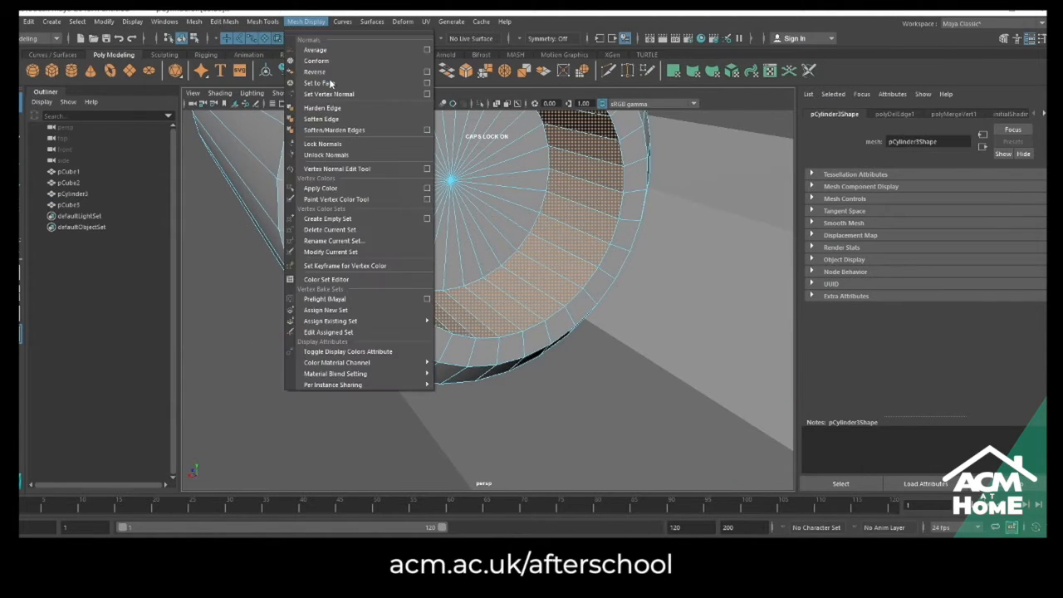
pyautogui.click(336, 120)
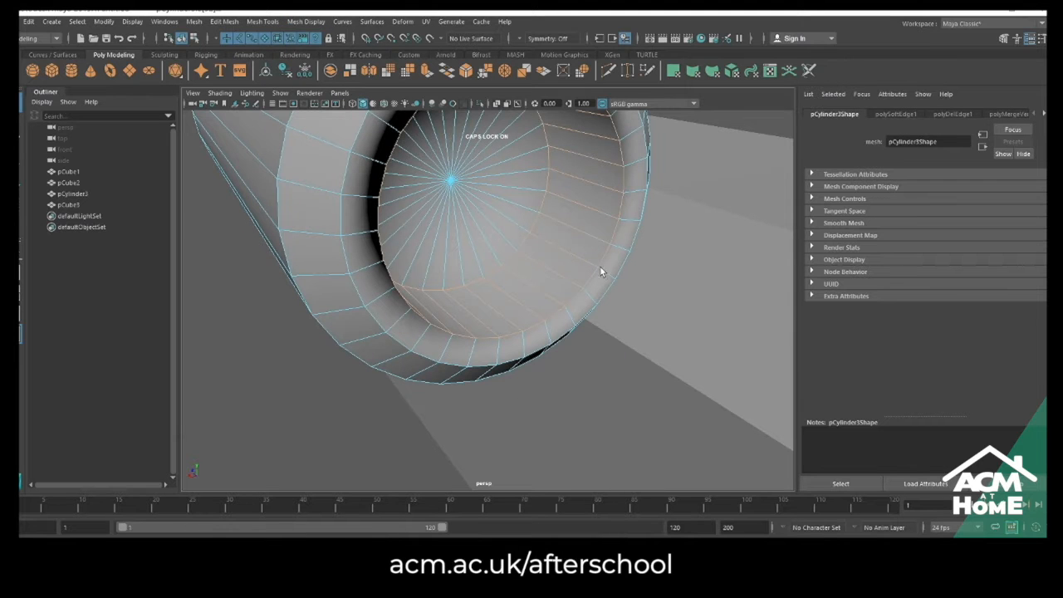
# Harden the edge loops bordering the engine's inner walls and return to object selection
pyautogui.keyDown('alt'); pyautogui.moveTo(526, 245); pyautogui.dragTo(452, 349); pyautogui.keyUp('alt')
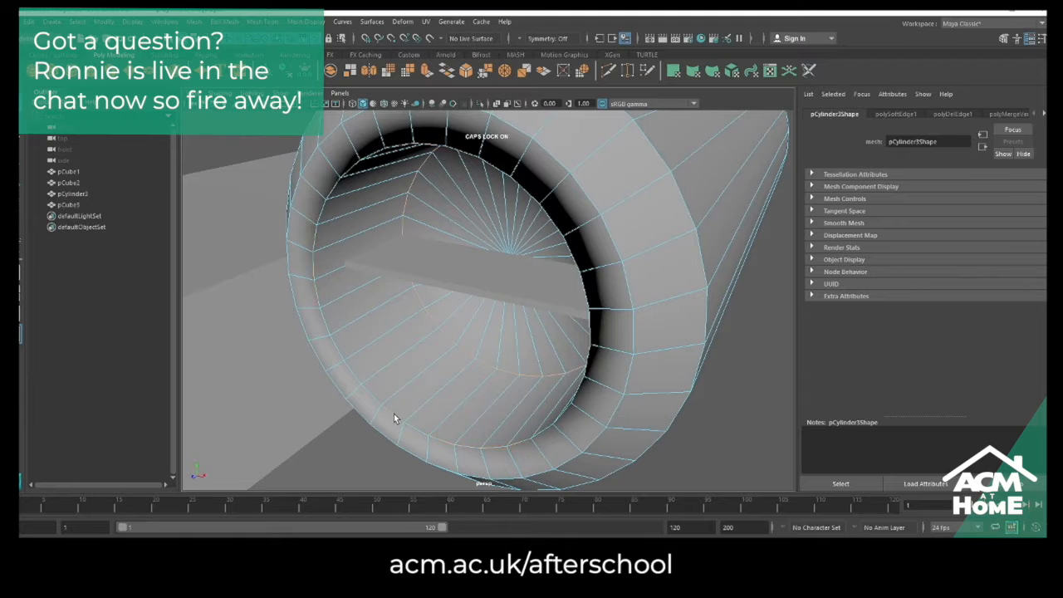
pyautogui.click(305, 23)
pyautogui.click(337, 119)
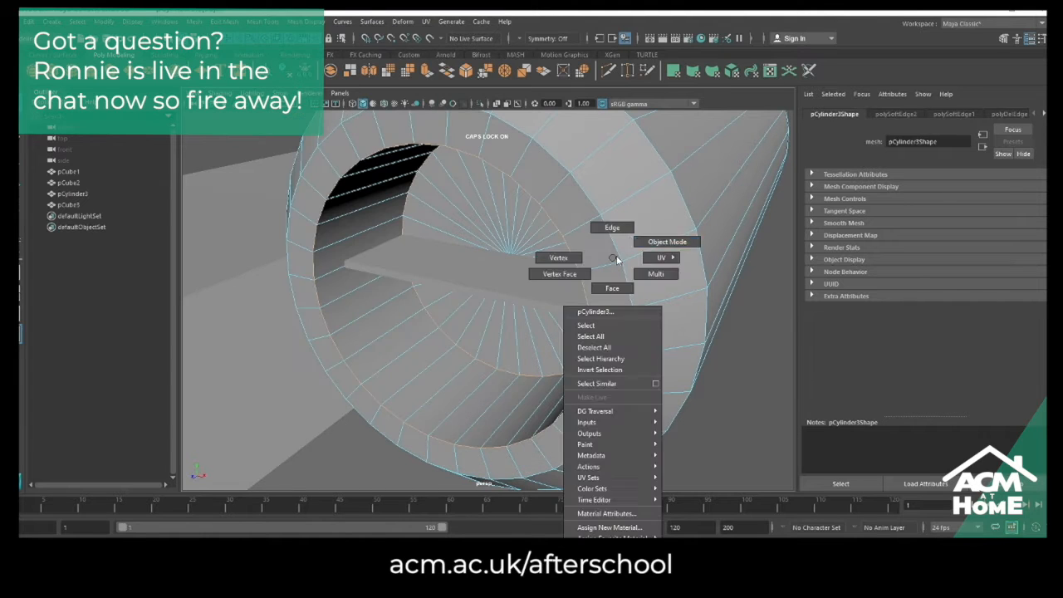
pyautogui.moveTo(612, 264); pyautogui.dragTo(655, 244, button='right')
pyautogui.click(739, 357)
pyautogui.scroll(-4, 738, 363)
pyautogui.keyDown('alt'); pyautogui.moveTo(738, 369); pyautogui.dragTo(705, 382); pyautogui.keyUp('alt')
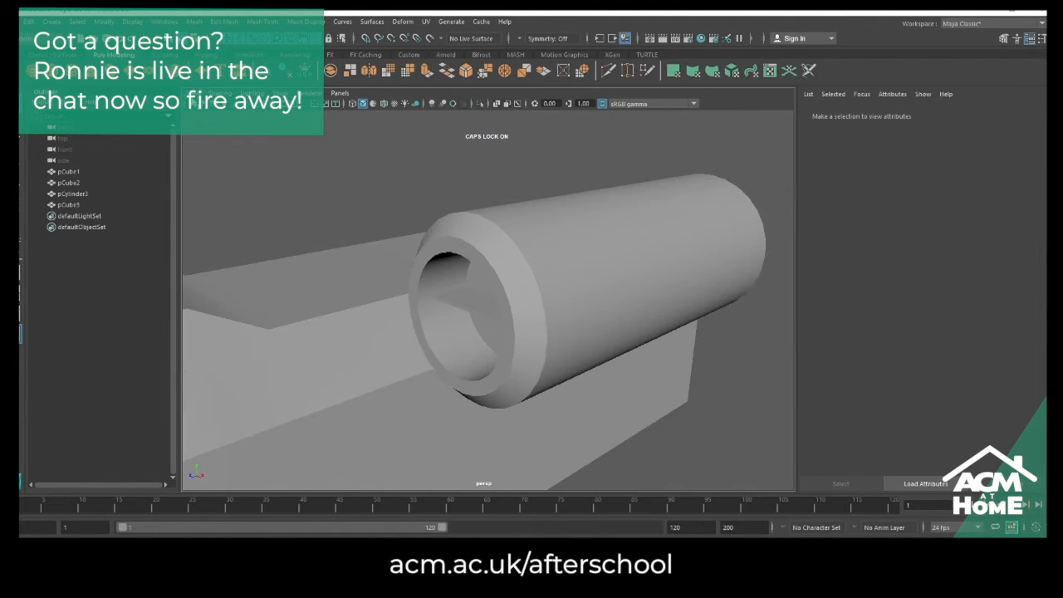
# Turn the wireframe overlay back on, thicken the blade to a Y scale of 0.110, and shorten it to fit the recess
pyautogui.click(383, 105)
pyautogui.click(471, 321)
pyautogui.keyDown('alt'); pyautogui.moveTo(472, 321); pyautogui.dragTo(570, 350); pyautogui.keyUp('alt')
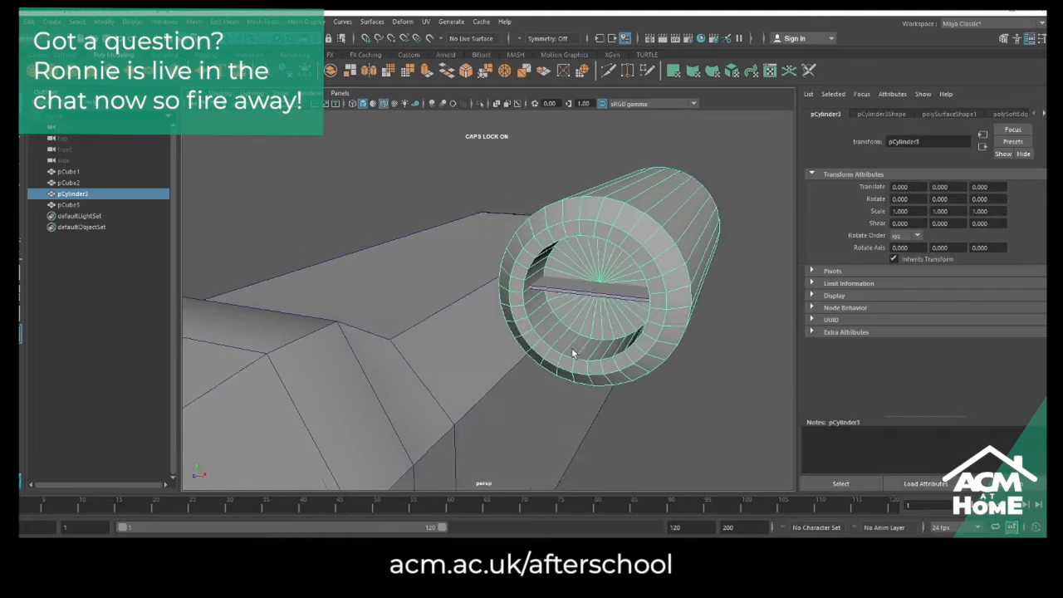
pyautogui.scroll(5, 570, 350)
pyautogui.click(570, 307)
pyautogui.press('r')
pyautogui.keyDown('alt'); pyautogui.moveTo(633, 305); pyautogui.dragTo(660, 323); pyautogui.keyUp('alt')
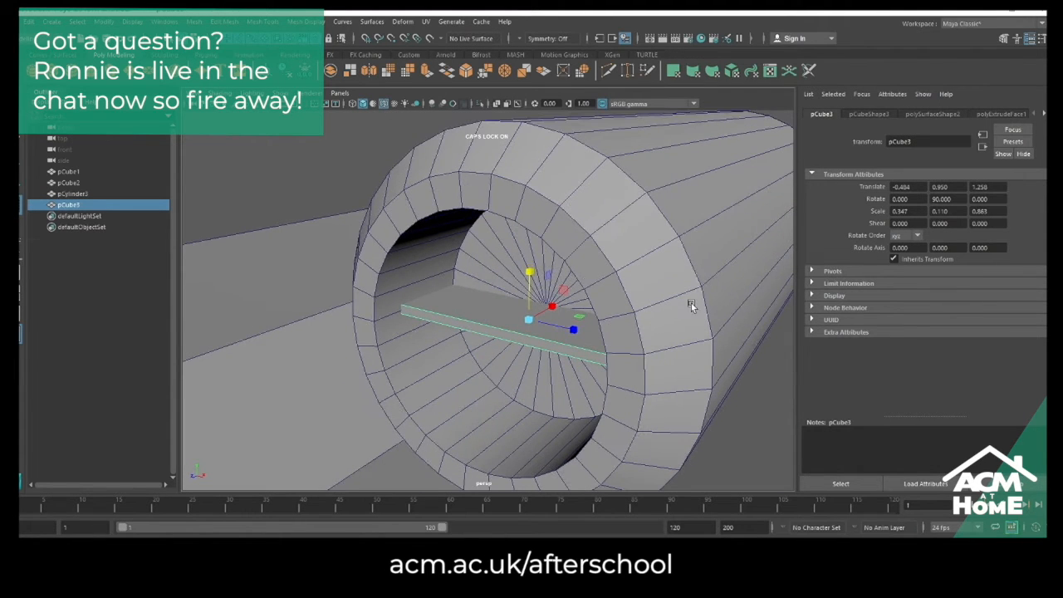
# Duplicate the blade and rotate the copy perpendicular to the original to form a cross
pyautogui.keyDown('alt'); pyautogui.moveTo(570, 368); pyautogui.dragTo(684, 354); pyautogui.keyUp('alt')
pyautogui.press('e')
pyautogui.scroll(3, 684, 352)
# Select both crossed blades and rotate them together to 33.165 degrees in X
pyautogui.keyDown('shift'); pyautogui.click(640, 268); pyautogui.keyUp('shift')
pyautogui.scroll(-8, 640, 268)
pyautogui.keyDown('alt'); pyautogui.moveTo(640, 268); pyautogui.dragTo(719, 334); pyautogui.keyUp('alt')
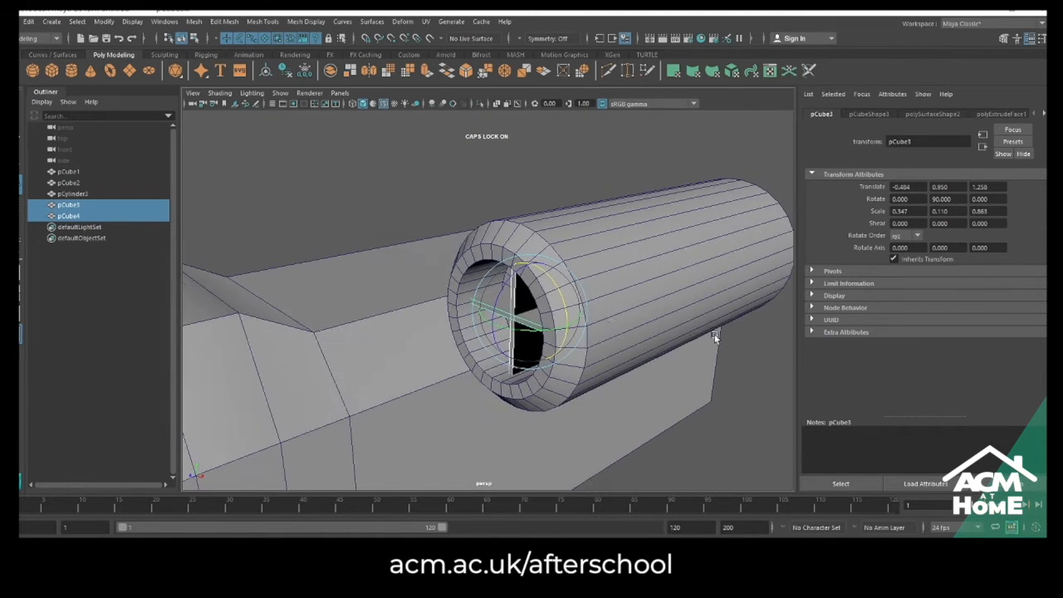
pyautogui.keyDown('alt'); pyautogui.moveTo(564, 316); pyautogui.dragTo(624, 359); pyautogui.keyUp('alt')
pyautogui.rightClick(642, 258)
pyautogui.moveTo(642, 259); pyautogui.dragTo(697, 241, button='right')
# Duplicate the crossed blades along the engine and position the copies inside the rear recess
pyautogui.scroll(-5, 686, 288)
pyautogui.keyDown('alt'); pyautogui.moveTo(686, 287); pyautogui.dragTo(578, 328); pyautogui.keyUp('alt')
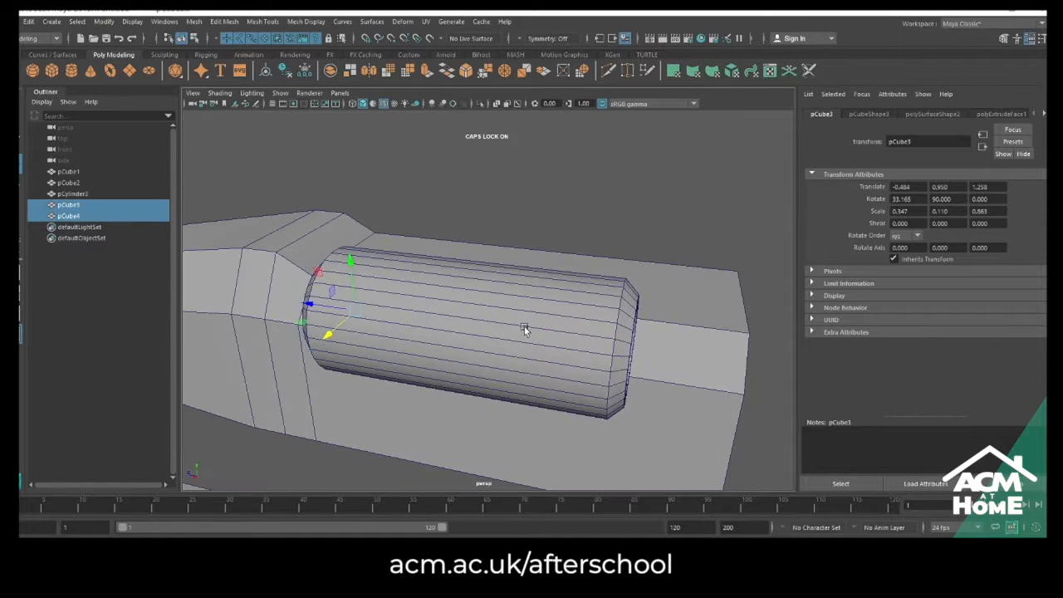
pyautogui.keyDown('shift'); pyautogui.moveTo(541, 365); pyautogui.dragTo(779, 397, button='middle'); pyautogui.keyUp('shift')
pyautogui.moveTo(664, 366)
pyautogui.keyDown('alt'); pyautogui.mouseDown()
pyautogui.moveTo(506, 354)
pyautogui.moveTo(551, 369)
pyautogui.mouseUp(); pyautogui.keyUp('alt')
pyautogui.scroll(5, 498, 361)
pyautogui.keyDown('alt'); pyautogui.moveTo(449, 357); pyautogui.dragTo(443, 265, button='middle'); pyautogui.keyUp('alt')
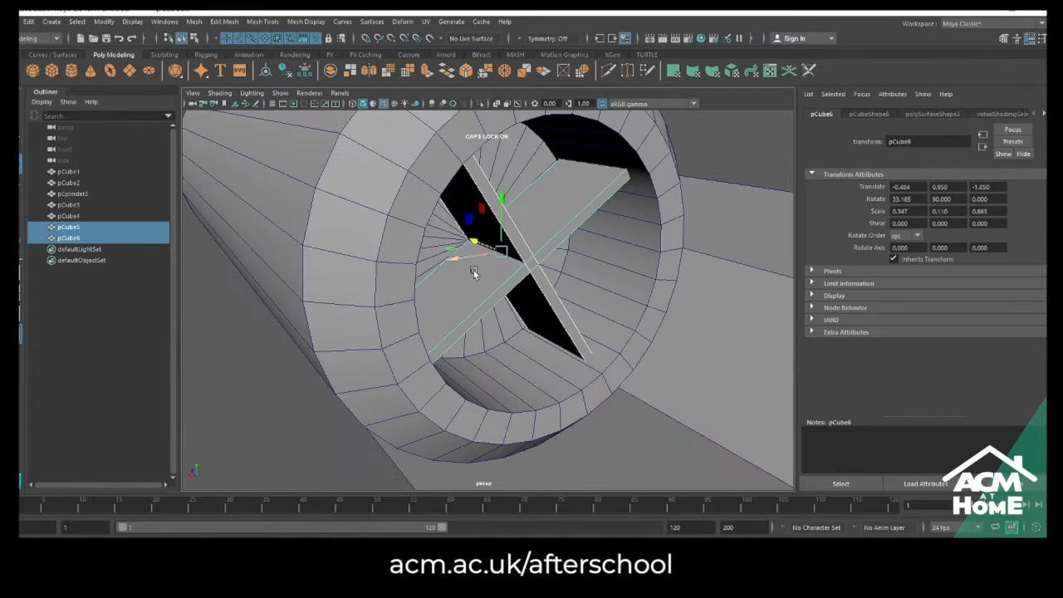
pyautogui.moveTo(475, 241); pyautogui.dragTo(678, 277)
pyautogui.scroll(-4, 470, 237)
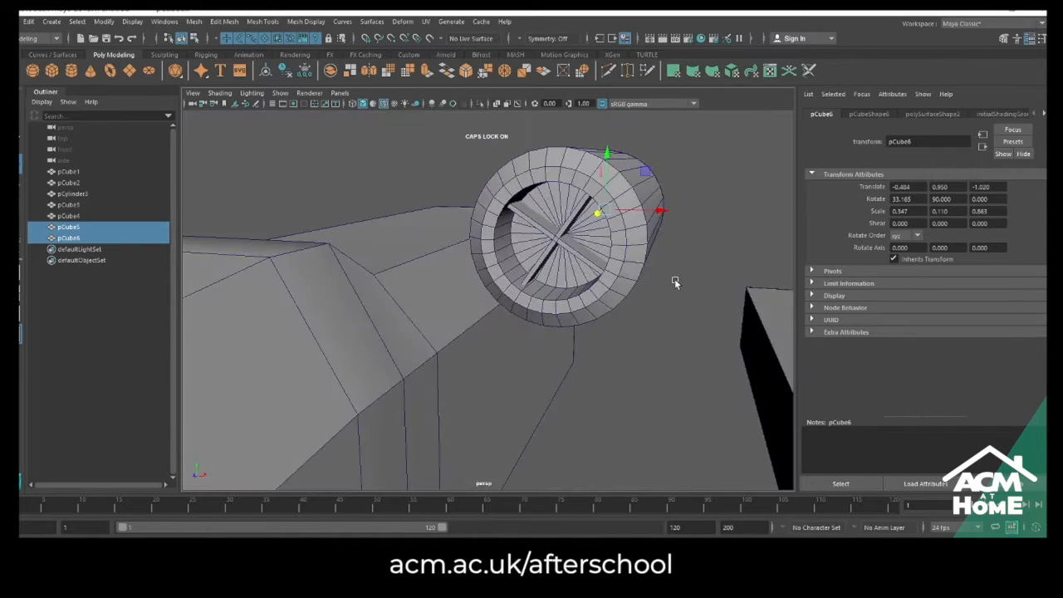
# Duplicate the engine cylinder, scale the copy to 0.214, 0.214, 0.288, and place it as a hub on the front blades
pyautogui.click(613, 252)
pyautogui.press('r')
pyautogui.keyDown('shift'); pyautogui.moveTo(586, 221); pyautogui.dragTo(489, 175); pyautogui.keyUp('shift')
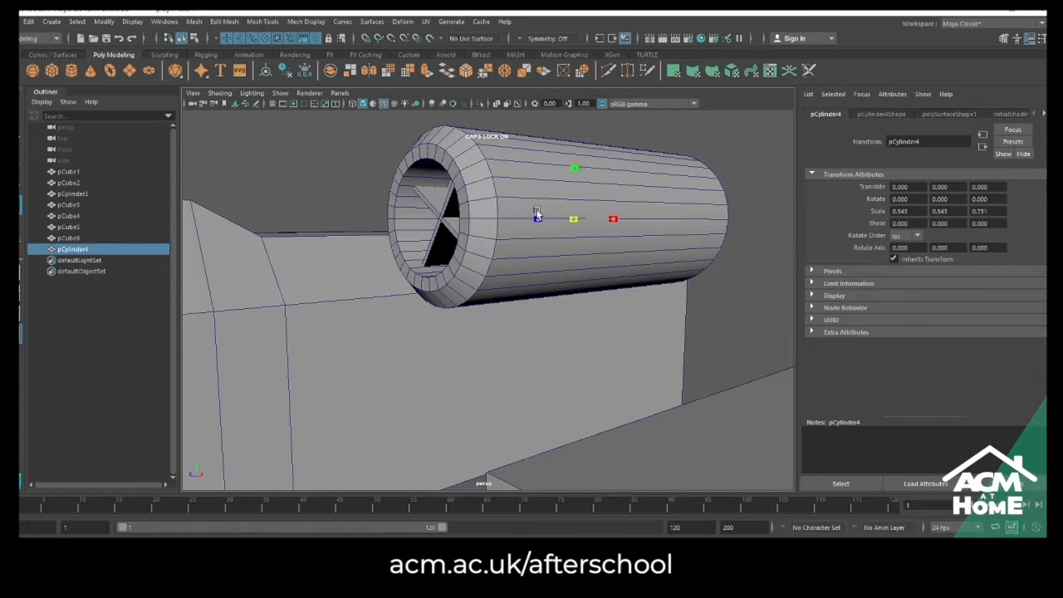
pyautogui.press('w')
pyautogui.keyDown('alt'); pyautogui.moveTo(537, 214); pyautogui.dragTo(461, 243); pyautogui.keyUp('alt')
pyautogui.press('r')
pyautogui.keyDown('alt'); pyautogui.moveTo(478, 241); pyautogui.dragTo(684, 283, button='right'); pyautogui.keyUp('alt')
pyautogui.keyDown('alt'); pyautogui.moveTo(685, 283); pyautogui.dragTo(610, 266); pyautogui.keyUp('alt')
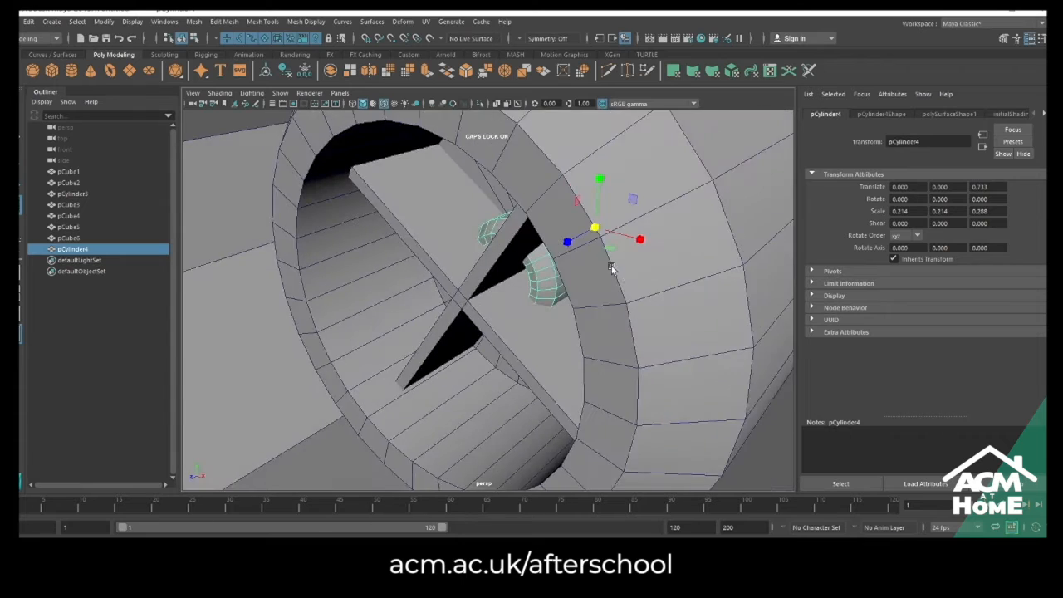
pyautogui.keyDown('alt'); pyautogui.moveTo(609, 266); pyautogui.dragTo(654, 252, button='middle'); pyautogui.keyUp('alt')
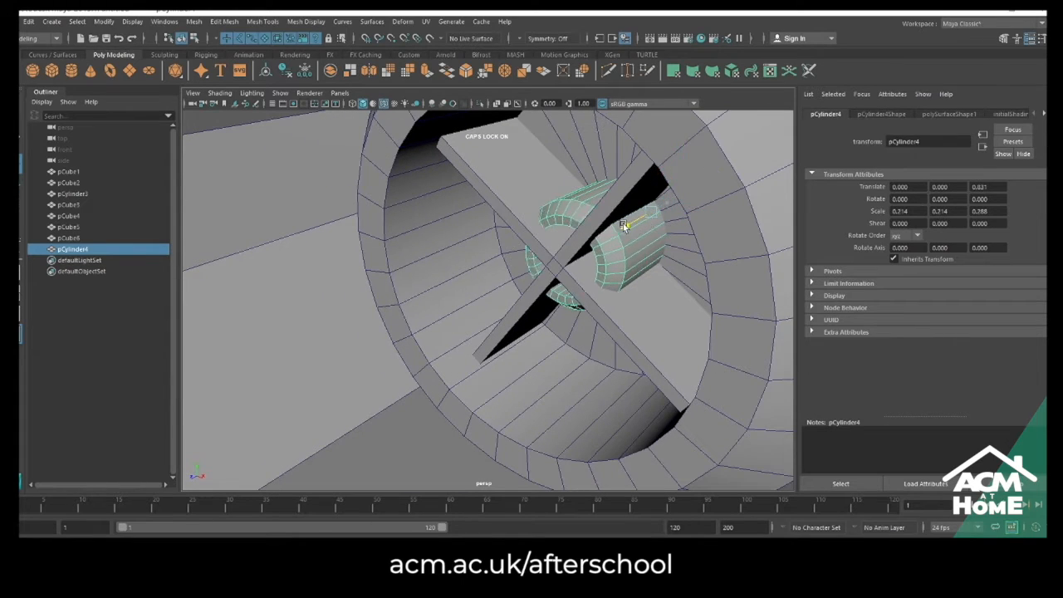
# Duplicate the hub and slide the copy along the engine's length into the rear recess
pyautogui.scroll(-8, 651, 216)
pyautogui.keyDown('alt'); pyautogui.moveTo(651, 216); pyautogui.dragTo(442, 252); pyautogui.keyUp('alt')
pyautogui.moveTo(359, 253)
pyautogui.keyDown('alt'); pyautogui.mouseDown()
pyautogui.moveTo(339, 238)
pyautogui.moveTo(367, 246)
pyautogui.mouseUp(); pyautogui.keyUp('alt')
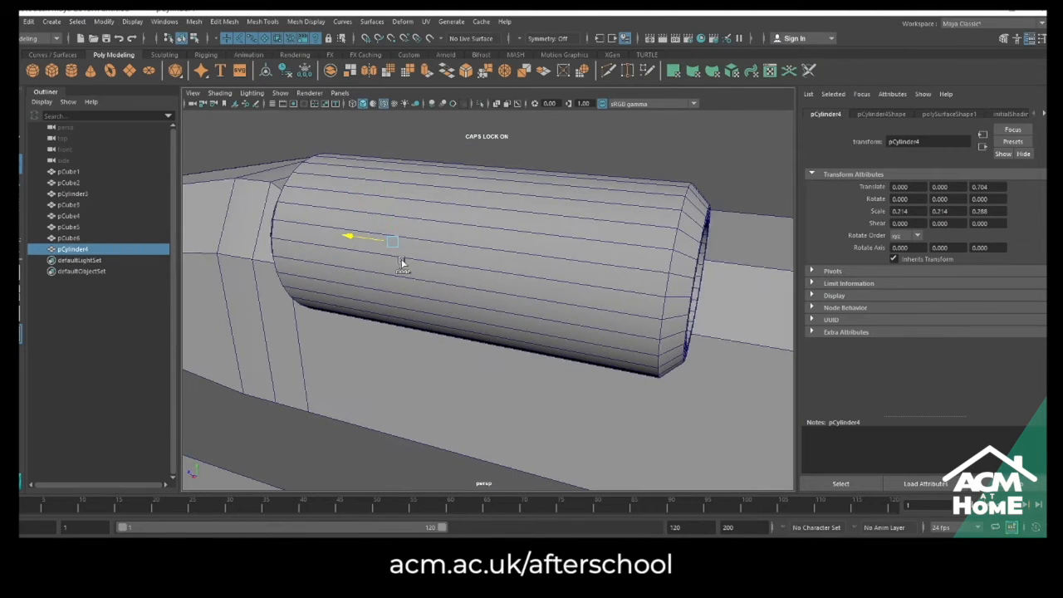
pyautogui.keyDown('shift'); pyautogui.moveTo(582, 324); pyautogui.dragTo(552, 310); pyautogui.keyUp('shift')
pyautogui.moveTo(637, 324)
pyautogui.keyDown('alt'); pyautogui.mouseDown()
pyautogui.moveTo(531, 302)
pyautogui.moveTo(521, 315)
pyautogui.mouseUp(); pyautogui.keyUp('alt')
pyautogui.press('f')
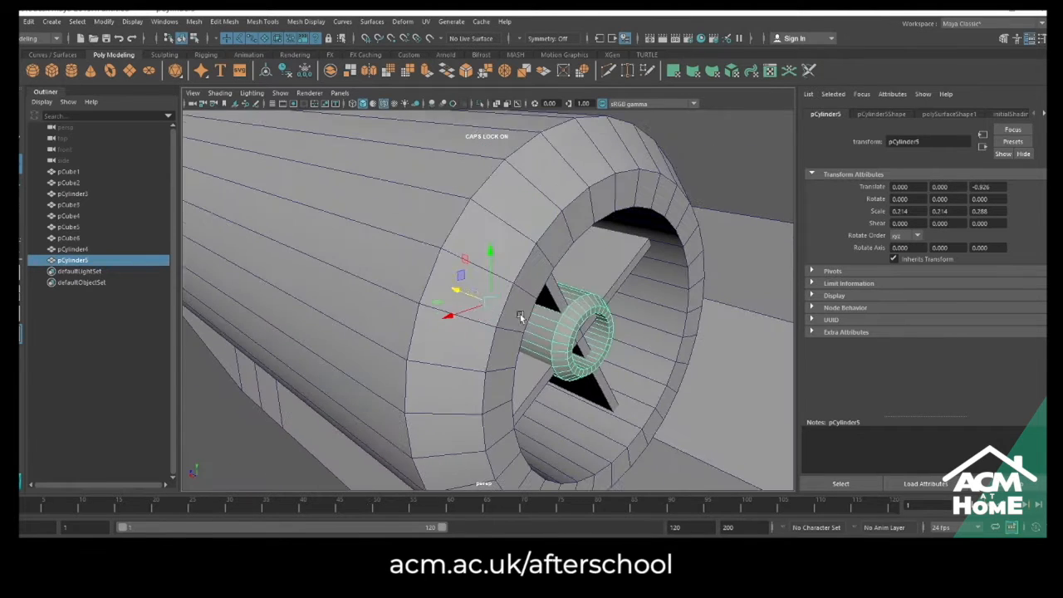
pyautogui.moveTo(445, 276); pyautogui.dragTo(436, 274)
# Combine the crossed blades in the front recess into one mesh and delete its construction history
pyautogui.keyDown('alt'); pyautogui.moveTo(631, 332); pyautogui.dragTo(673, 382); pyautogui.keyUp('alt')
pyautogui.scroll(-5, 515, 305)
pyautogui.click(673, 382)
pyautogui.scroll(-5, 668, 365)
pyautogui.keyDown('alt'); pyautogui.moveTo(608, 343); pyautogui.dragTo(547, 337, button='middle'); pyautogui.keyUp('alt')
pyautogui.scroll(8, 547, 337)
pyautogui.click(534, 267)
pyautogui.click(329, 71)
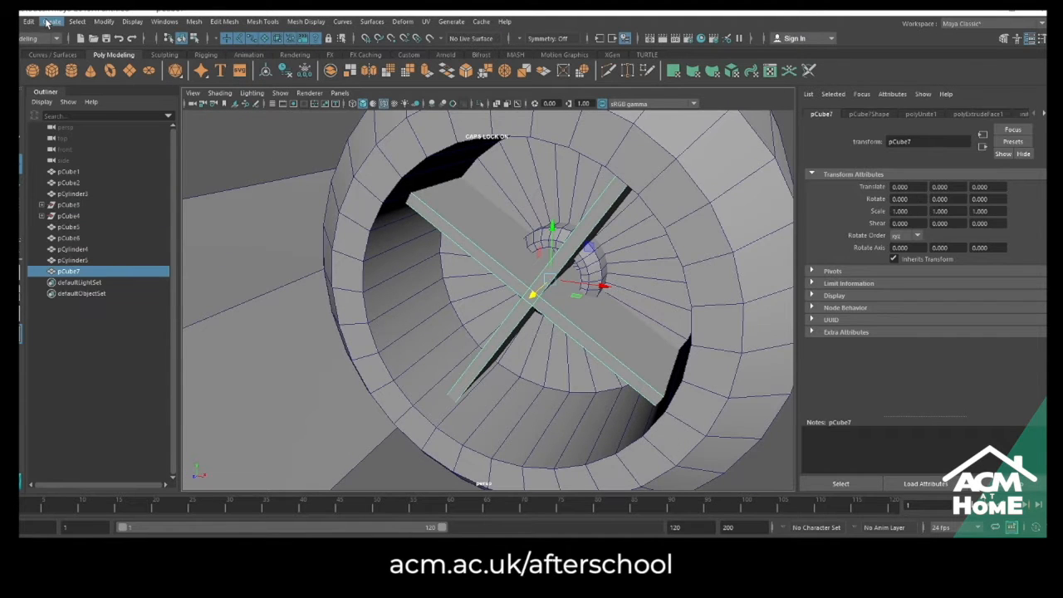
pyautogui.click(29, 21)
pyautogui.moveTo(99, 164)
pyautogui.click(211, 174)
pyautogui.keyDown('alt'); pyautogui.moveTo(607, 310); pyautogui.dragTo(500, 306); pyautogui.keyUp('alt')
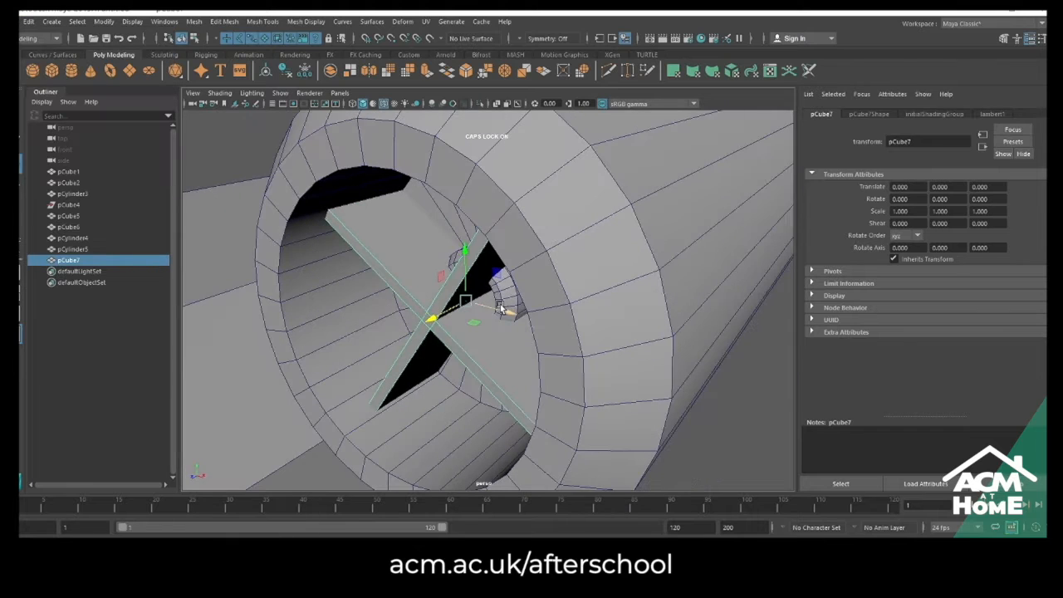
# Adjust the combined blades' depth in the front recess and duplicate them along the engine into the rear recess
pyautogui.moveTo(433, 317)
pyautogui.mouseDown()
pyautogui.moveTo(457, 306)
pyautogui.moveTo(430, 321)
pyautogui.mouseUp()
pyautogui.press('w')
pyautogui.scroll(-5, 430, 320)
pyautogui.keyDown('alt'); pyautogui.moveTo(593, 340); pyautogui.dragTo(281, 241); pyautogui.keyUp('alt')
pyautogui.keyDown('shift'); pyautogui.moveTo(642, 375); pyautogui.dragTo(683, 388); pyautogui.keyUp('shift')
# Delete the two original separate blades from the engine's rear recess
pyautogui.keyDown('alt'); pyautogui.moveTo(683, 388); pyautogui.dragTo(586, 345); pyautogui.keyUp('alt')
pyautogui.scroll(5, 586, 344)
pyautogui.click(588, 345)
pyautogui.press('Delete')
pyautogui.click(617, 312)
pyautogui.press('Delete')
# Select the complete engine assembly, position it on one side of the body, and duplicate it to the opposite side
pyautogui.click(686, 349)
pyautogui.moveTo(685, 349); pyautogui.dragTo(814, 348)
pyautogui.keyDown('alt'); pyautogui.moveTo(814, 348); pyautogui.dragTo(642, 341, button='right'); pyautogui.keyUp('alt')
pyautogui.moveTo(642, 341)
pyautogui.keyDown('alt'); pyautogui.mouseDown()
pyautogui.moveTo(627, 262)
pyautogui.moveTo(655, 247)
pyautogui.moveTo(586, 281)
pyautogui.moveTo(521, 171)
pyautogui.moveTo(576, 294)
pyautogui.moveTo(628, 333)
pyautogui.moveTo(629, 323)
pyautogui.moveTo(632, 347)
pyautogui.moveTo(621, 313)
pyautogui.moveTo(484, 301)
pyautogui.mouseUp(); pyautogui.keyUp('alt')
pyautogui.moveTo(485, 301)
pyautogui.keyDown('alt'); pyautogui.mouseDown()
pyautogui.moveTo(520, 323)
pyautogui.moveTo(581, 332)
pyautogui.moveTo(532, 290)
pyautogui.mouseUp(); pyautogui.keyUp('alt')
pyautogui.moveTo(420, 291)
pyautogui.mouseDown()
pyautogui.moveTo(543, 355)
pyautogui.moveTo(581, 357)
pyautogui.moveTo(706, 319)
pyautogui.moveTo(655, 350)
pyautogui.moveTo(520, 306)
pyautogui.mouseUp()
# Bevel the body's rear end face with a fraction of 0.5 and one segment
pyautogui.keyDown('alt'); pyautogui.moveTo(639, 344); pyautogui.dragTo(534, 300, button='middle'); pyautogui.keyUp('alt')
pyautogui.keyDown('alt'); pyautogui.moveTo(631, 357); pyautogui.dragTo(501, 257); pyautogui.keyUp('alt')
pyautogui.click(500, 257)
pyautogui.moveTo(507, 226); pyautogui.dragTo(503, 192, button='right')
pyautogui.click(510, 240)
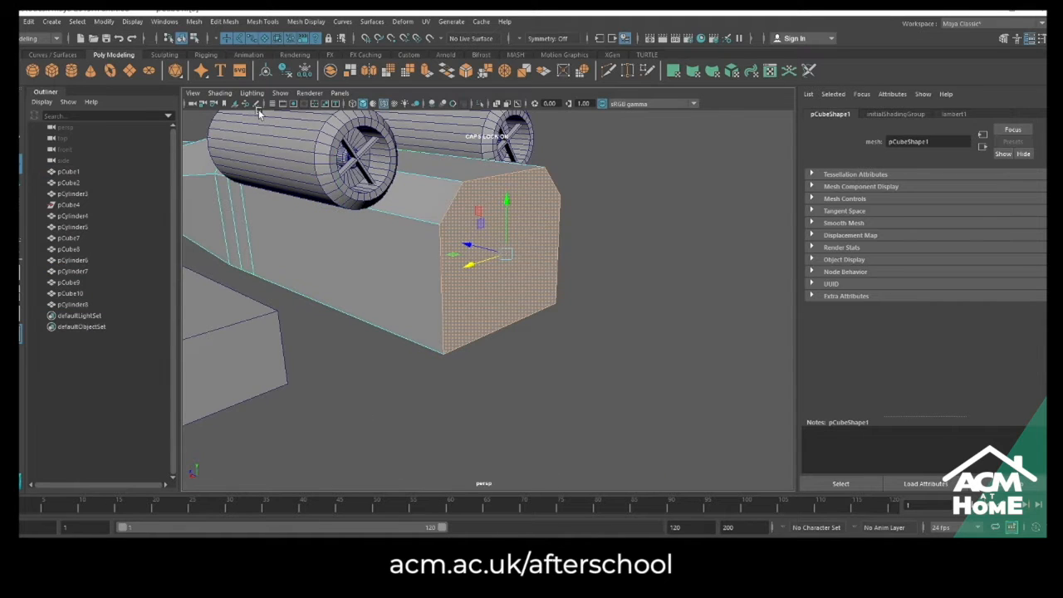
pyautogui.hotkey('ctrl', 'b')
pyautogui.keyDown('alt'); pyautogui.moveTo(529, 279); pyautogui.dragTo(568, 289); pyautogui.keyUp('alt')
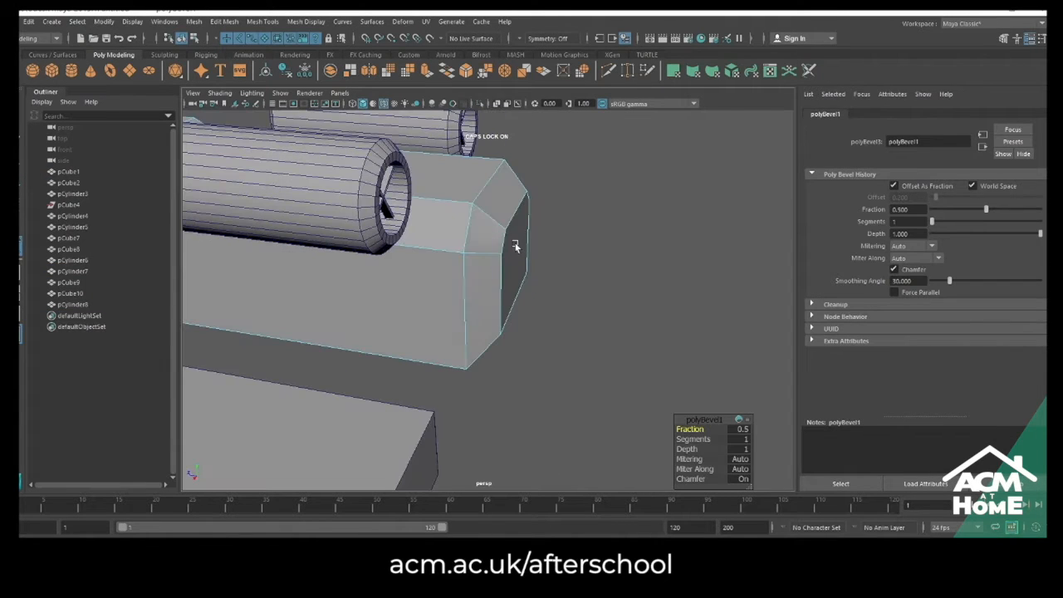
# Move the bevelled rear end face slightly backward along the body and return to object selection
pyautogui.click(516, 245)
pyautogui.moveTo(469, 252); pyautogui.dragTo(490, 259)
pyautogui.moveTo(494, 246); pyautogui.dragTo(550, 230, button='right')
pyautogui.click(595, 251)
pyautogui.scroll(-3, 595, 251)
pyautogui.keyDown('alt'); pyautogui.moveTo(595, 250); pyautogui.dragTo(437, 254); pyautogui.keyUp('alt')
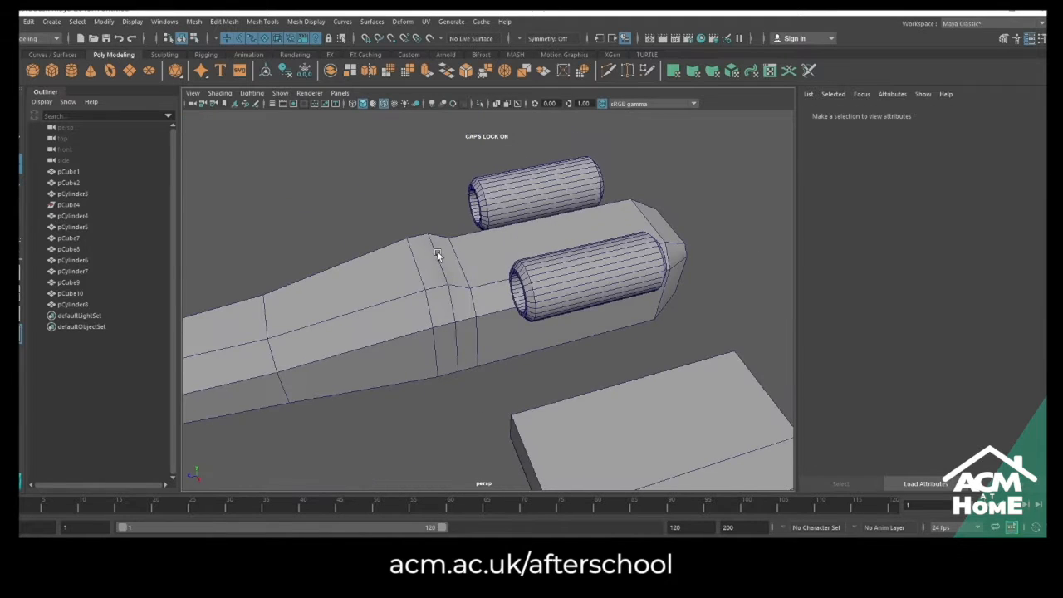
# Adjust the body's normals so its faces shade flat, and check the shading with the wireframe overlay briefly off
pyautogui.moveTo(414, 302); pyautogui.dragTo(436, 259, button='right')
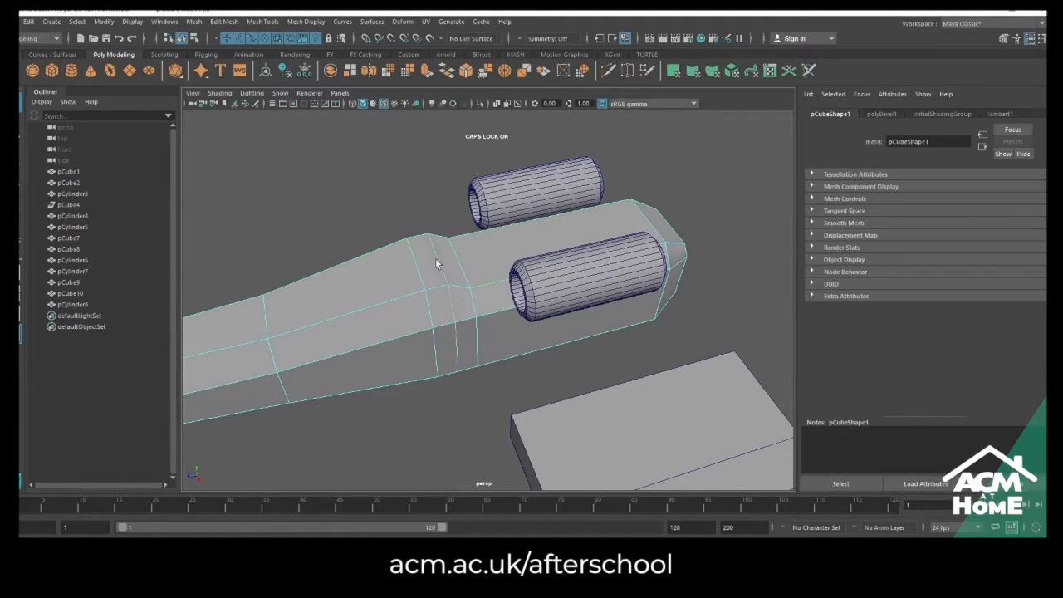
pyautogui.click(306, 21)
pyautogui.click(332, 98)
pyautogui.moveTo(461, 254); pyautogui.dragTo(498, 237, button='right')
pyautogui.click(573, 146)
pyautogui.keyDown('alt'); pyautogui.moveTo(573, 145); pyautogui.dragTo(460, 225); pyautogui.keyUp('alt')
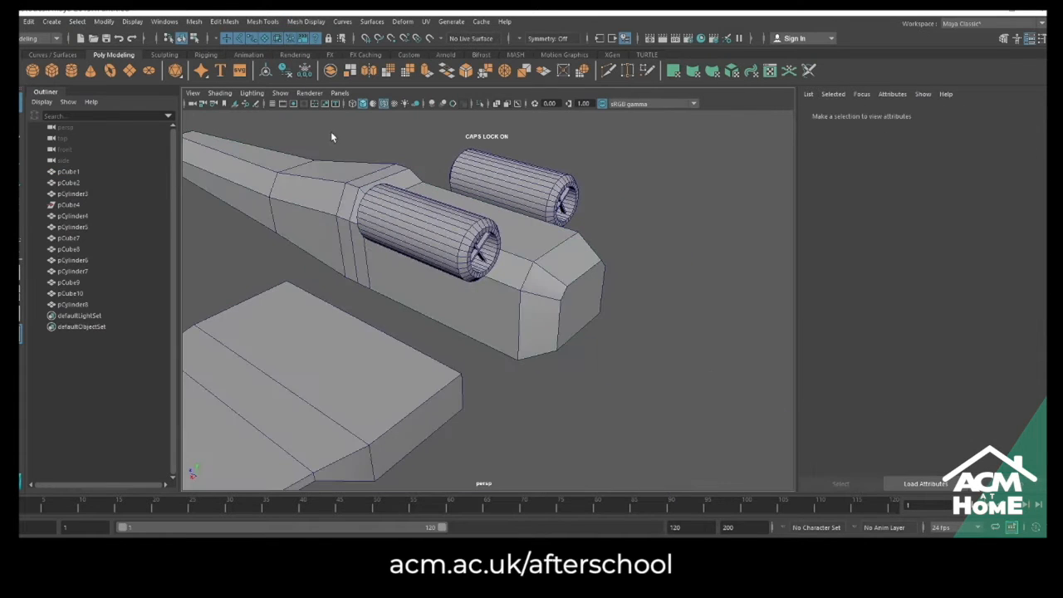
pyautogui.click(385, 103)
pyautogui.click(385, 104)
# Duplicate the wing above the original and delete every face of the copy except the top face nearest the body
pyautogui.moveTo(362, 213)
pyautogui.keyDown('alt'); pyautogui.mouseDown()
pyautogui.moveTo(496, 337)
pyautogui.moveTo(541, 275)
pyautogui.moveTo(557, 294)
pyautogui.moveTo(627, 264)
pyautogui.moveTo(602, 291)
pyautogui.moveTo(552, 301)
pyautogui.moveTo(596, 321)
pyautogui.moveTo(600, 293)
pyautogui.mouseUp(); pyautogui.keyUp('alt')
pyautogui.scroll(3, 552, 300)
pyautogui.click(552, 299)
pyautogui.scroll(-3, 568, 304)
pyautogui.moveTo(548, 250); pyautogui.dragTo(550, 265, button='right')
pyautogui.click(555, 257)
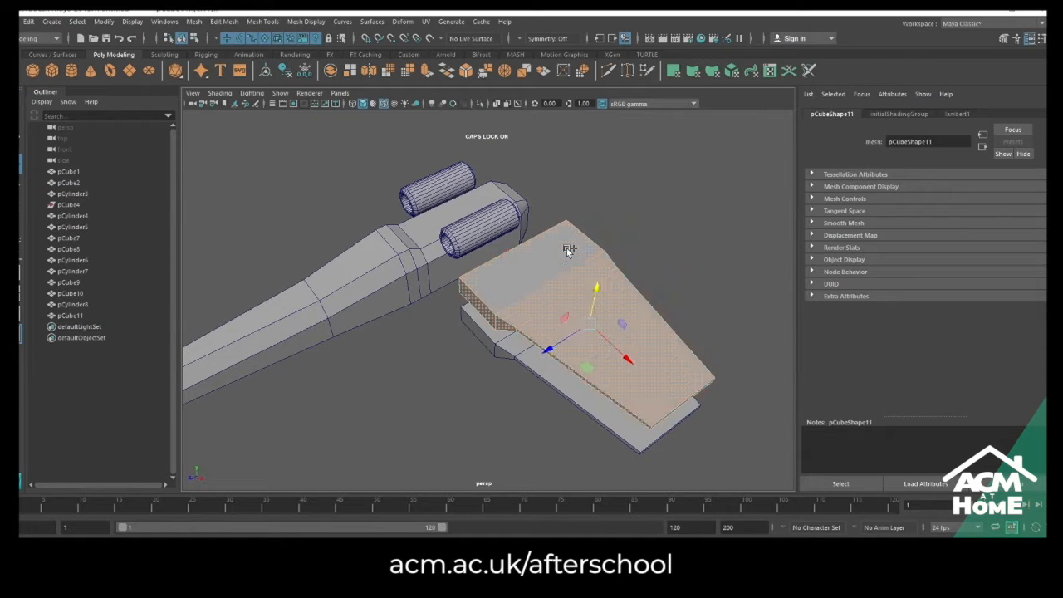
pyautogui.hotkey('ctrl', 'shift', 'i')
pyautogui.press('Delete')
# Scale the remaining face smaller than the wing root and extrude it into a solid block
pyautogui.click(534, 270)
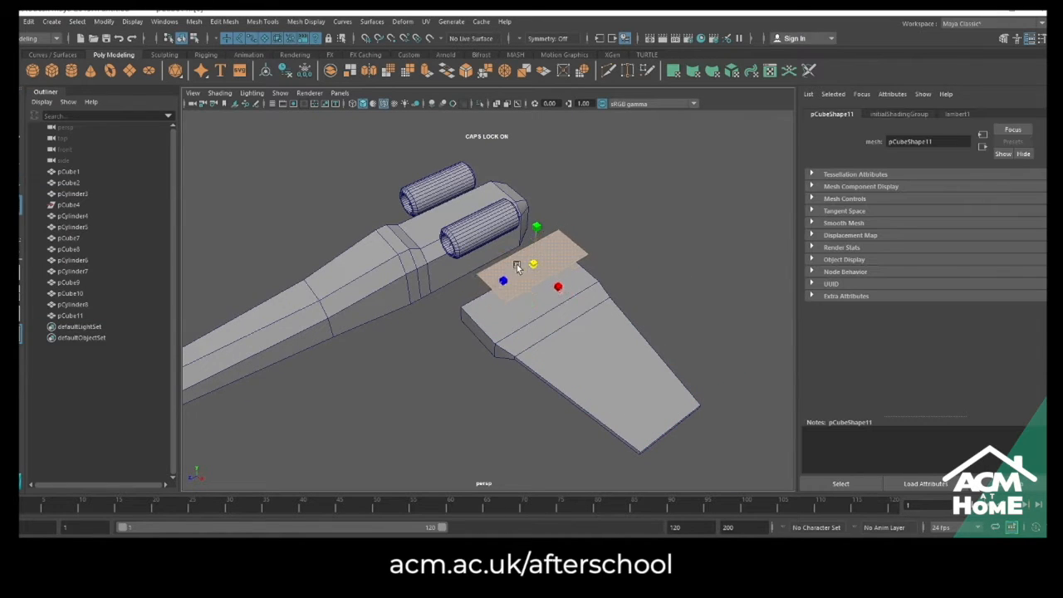
pyautogui.keyDown('shift'); pyautogui.moveTo(534, 201); pyautogui.dragTo(536, 181); pyautogui.keyUp('shift')
pyautogui.moveTo(541, 220); pyautogui.dragTo(581, 211, button='right')
pyautogui.keyDown('alt'); pyautogui.moveTo(562, 274); pyautogui.dragTo(576, 237); pyautogui.keyUp('alt')
# Center the block's pivot and position the block so it passes through the full thickness of the wing root
pyautogui.moveTo(540, 170); pyautogui.dragTo(454, 290)
pyautogui.scroll(4, 448, 347)
pyautogui.press('r')
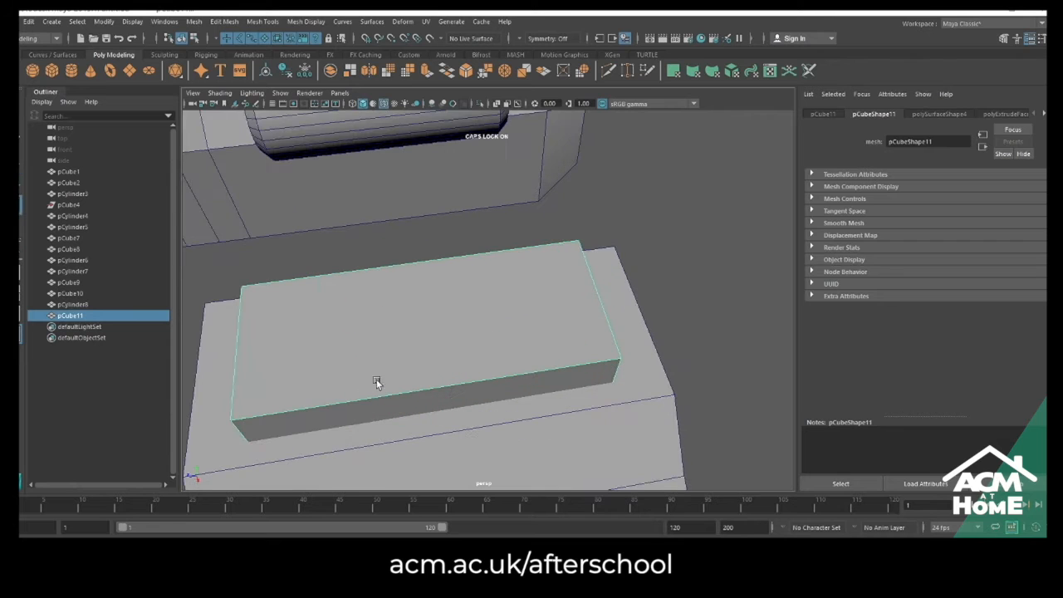
pyautogui.click(104, 22)
pyautogui.click(129, 103)
pyautogui.keyDown('alt'); pyautogui.moveTo(447, 385); pyautogui.dragTo(604, 268, button='middle'); pyautogui.keyUp('alt')
pyautogui.moveTo(523, 266); pyautogui.dragTo(512, 266)
pyautogui.keyDown('alt'); pyautogui.moveTo(512, 266); pyautogui.dragTo(418, 299, button='middle'); pyautogui.keyUp('alt')
pyautogui.keyDown('alt'); pyautogui.moveTo(418, 299); pyautogui.dragTo(391, 374); pyautogui.keyUp('alt')
# Cut the block out of the wing with a Boolean Difference to make a rectangular opening
pyautogui.keyDown('ctrl'); pyautogui.click(68, 182); pyautogui.keyUp('ctrl')
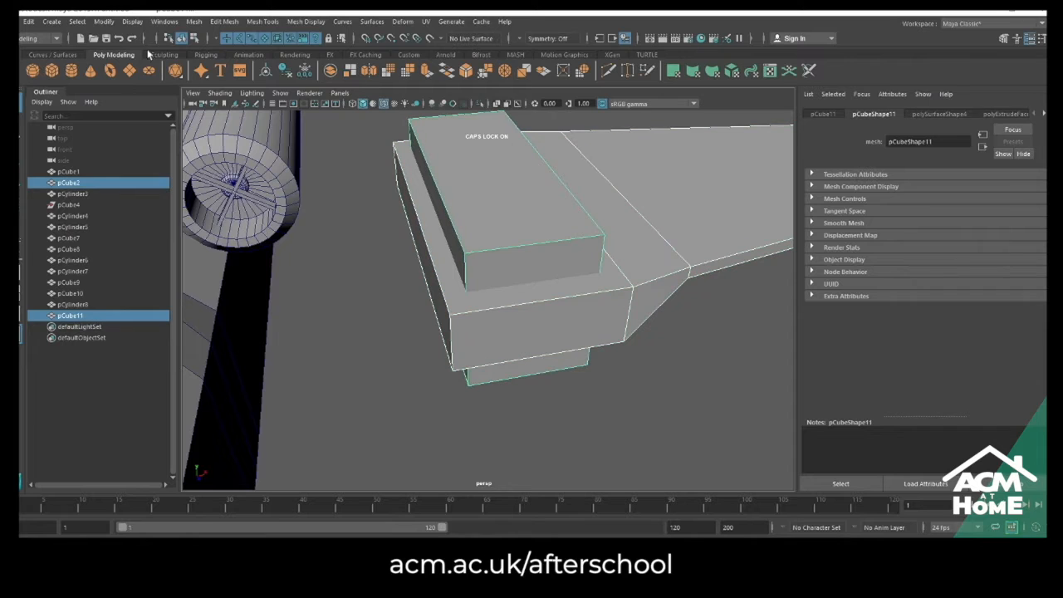
pyautogui.click(193, 22)
pyautogui.moveTo(213, 49)
pyautogui.click(333, 69)
# Use Connect to join the upper corner vertices of the wing's opening to the neighbouring outer corner vertices
pyautogui.keyDown('alt'); pyautogui.moveTo(659, 364); pyautogui.dragTo(507, 295); pyautogui.keyUp('alt')
pyautogui.moveTo(508, 297); pyautogui.dragTo(448, 292, button='right')
pyautogui.click(279, 324)
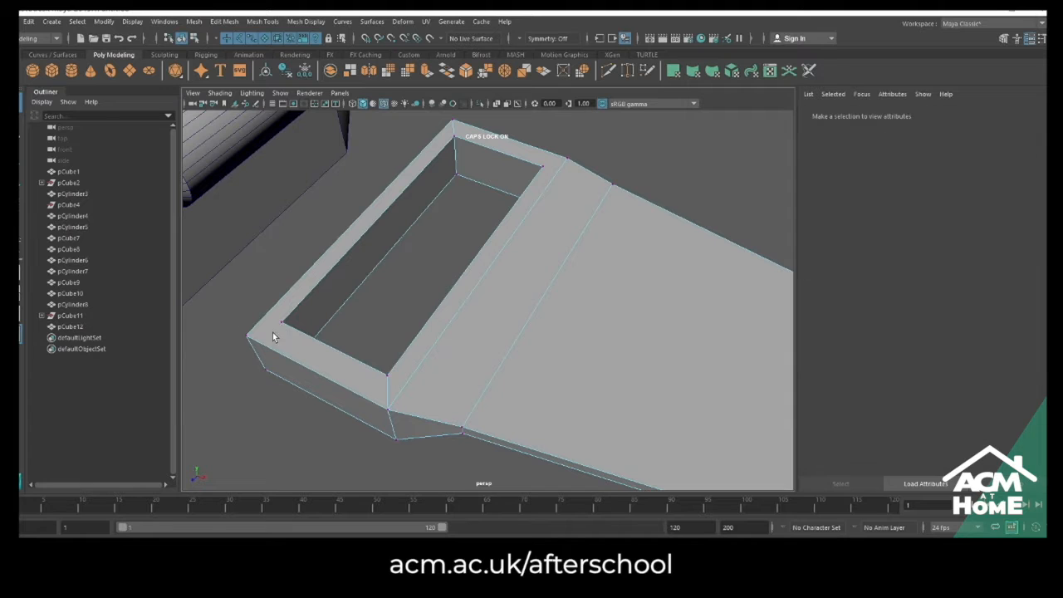
pyautogui.click(263, 21)
pyautogui.click(265, 32)
pyautogui.moveTo(249, 52); pyautogui.dragTo(111, 210)
pyautogui.click(115, 257)
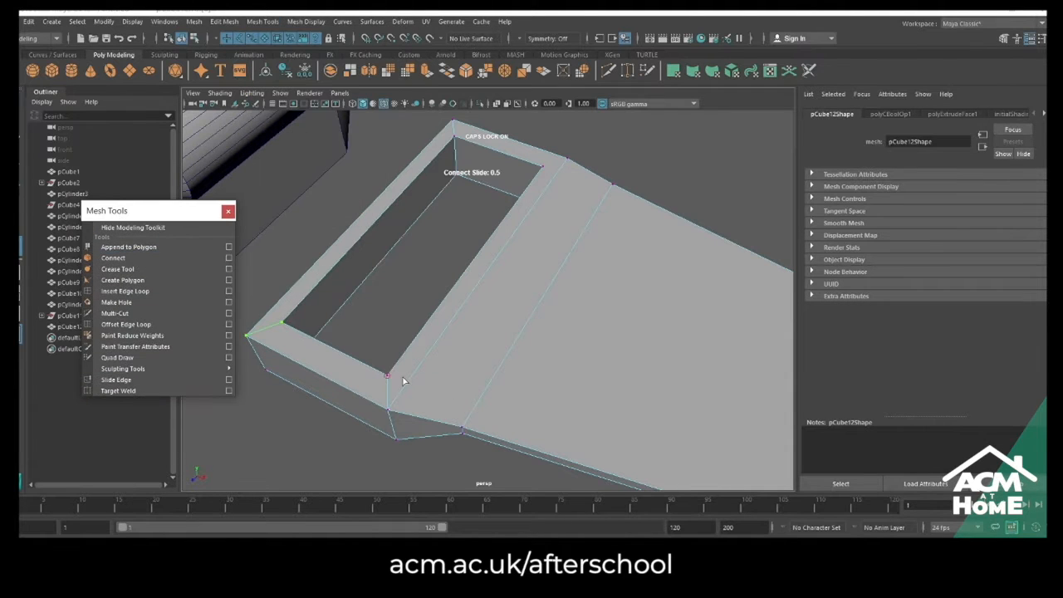
pyautogui.keyDown('alt'); pyautogui.moveTo(549, 261); pyautogui.dragTo(559, 220); pyautogui.keyUp('alt')
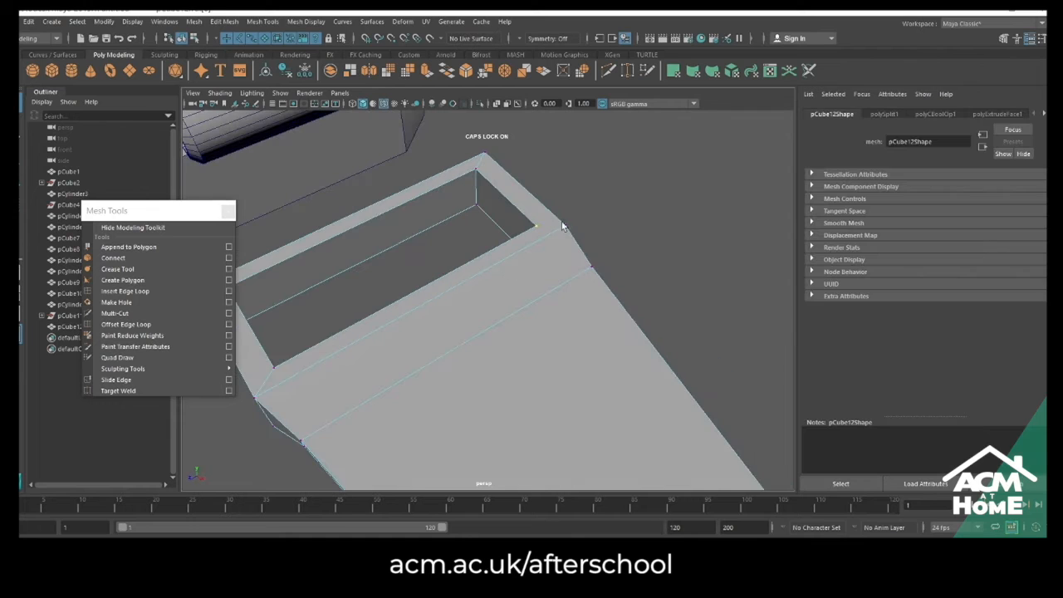
pyautogui.click(118, 259)
pyautogui.click(403, 340)
# Connect the opening's corner vertices to the outer corners on the wing's underside and return to object selection
pyautogui.keyDown('alt'); pyautogui.moveTo(402, 341); pyautogui.dragTo(441, 356); pyautogui.keyUp('alt')
pyautogui.scroll(3, 441, 355)
pyautogui.click(354, 335)
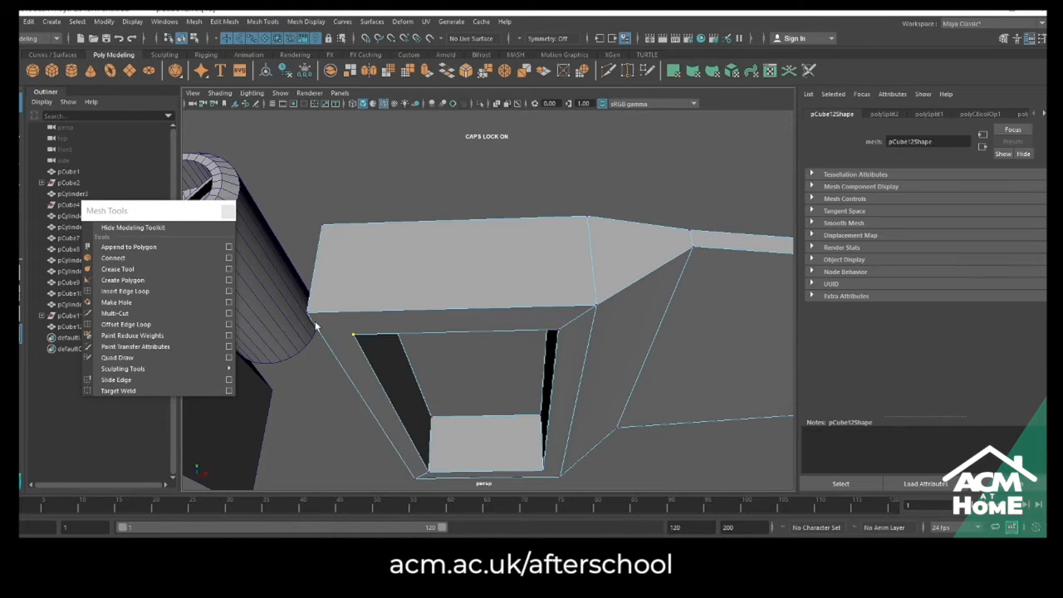
pyautogui.keyDown('shift'); pyautogui.click(307, 315); pyautogui.keyUp('shift')
pyautogui.keyDown('alt'); pyautogui.moveTo(307, 318); pyautogui.dragTo(332, 332); pyautogui.keyUp('alt')
pyautogui.click(354, 212)
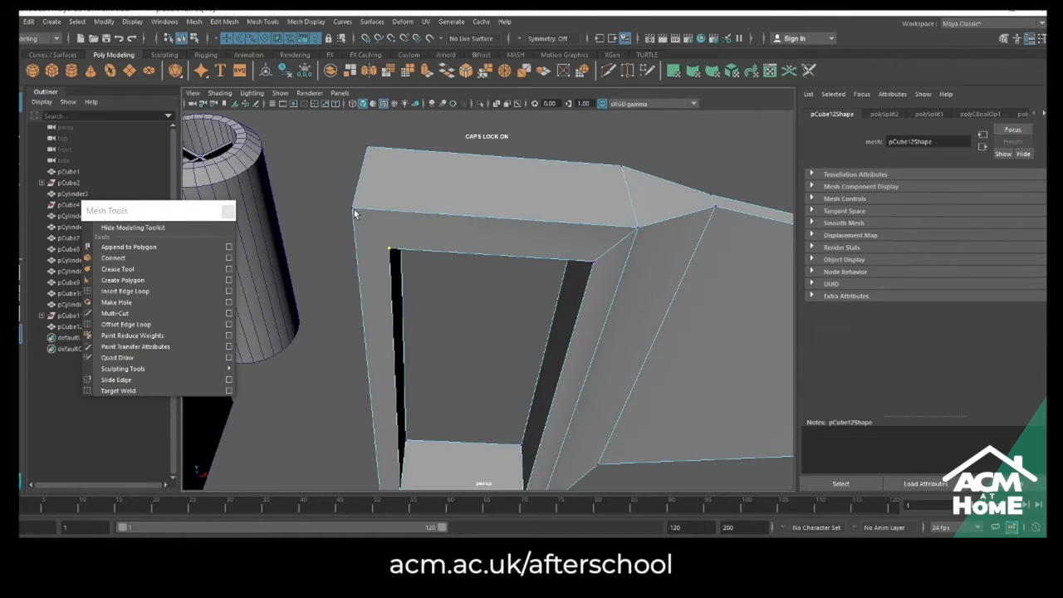
pyautogui.click(136, 259)
pyautogui.keyDown('alt'); pyautogui.moveTo(465, 317); pyautogui.dragTo(460, 227, button='middle'); pyautogui.keyUp('alt')
pyautogui.press('Return')
pyautogui.click(521, 405)
pyautogui.click(142, 257)
pyautogui.press('Return')
pyautogui.keyDown('alt'); pyautogui.moveTo(486, 316); pyautogui.dragTo(613, 314); pyautogui.keyUp('alt')
pyautogui.moveTo(613, 314); pyautogui.dragTo(620, 278, button='right')
pyautogui.click(620, 281)
# Select all parts of the engine nearest the wing, center their pivots, and duplicate them over to the wing's opening
pyautogui.keyDown('alt'); pyautogui.moveTo(620, 281); pyautogui.dragTo(500, 246); pyautogui.keyUp('alt')
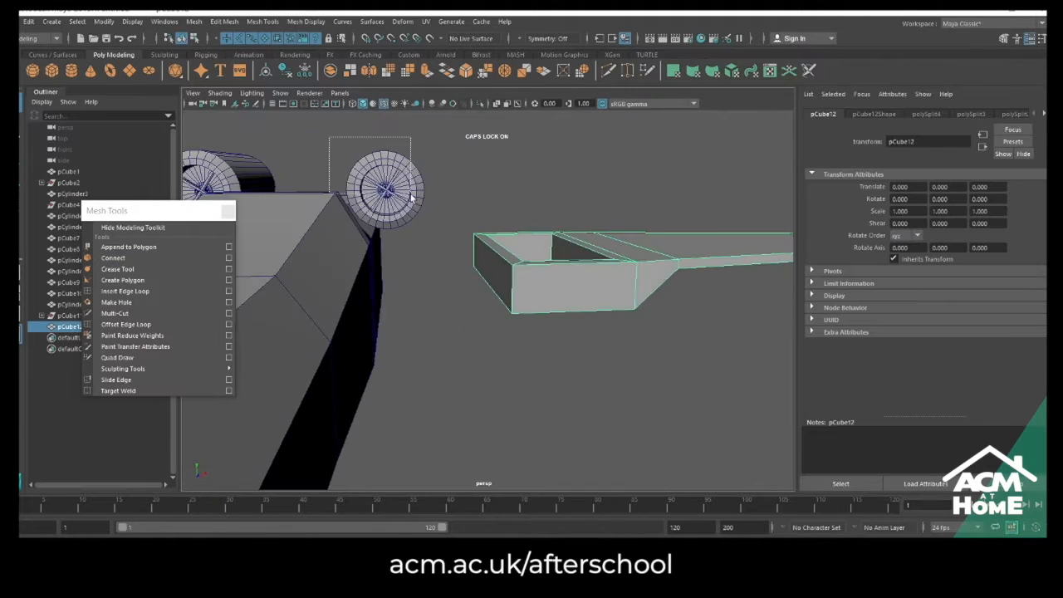
pyautogui.moveTo(407, 189); pyautogui.dragTo(408, 191)
pyautogui.keyDown('ctrl'); pyautogui.click(357, 249); pyautogui.keyUp('ctrl')
pyautogui.keyDown('alt'); pyautogui.moveTo(498, 249); pyautogui.dragTo(523, 323); pyautogui.keyUp('alt')
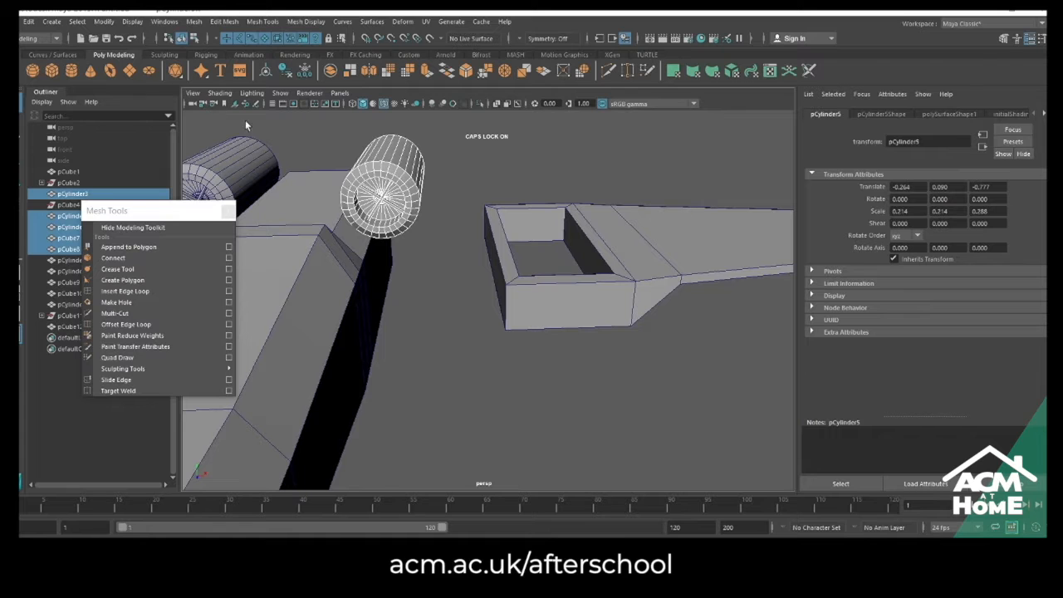
pyautogui.click(102, 21)
pyautogui.click(154, 102)
pyautogui.press('w')
pyautogui.keyDown('shift'); pyautogui.moveTo(427, 172); pyautogui.dragTo(443, 235); pyautogui.keyUp('shift')
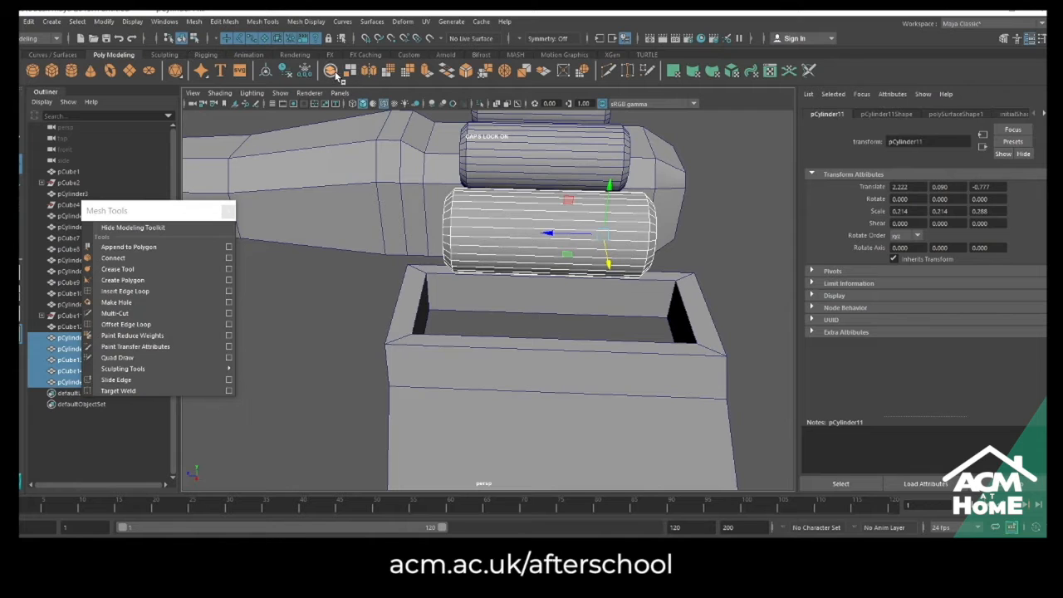
# Combine the duplicated engine parts into one mesh without history and position it through the front wall of the wing's opening
pyautogui.moveTo(607, 187); pyautogui.dragTo(600, 258)
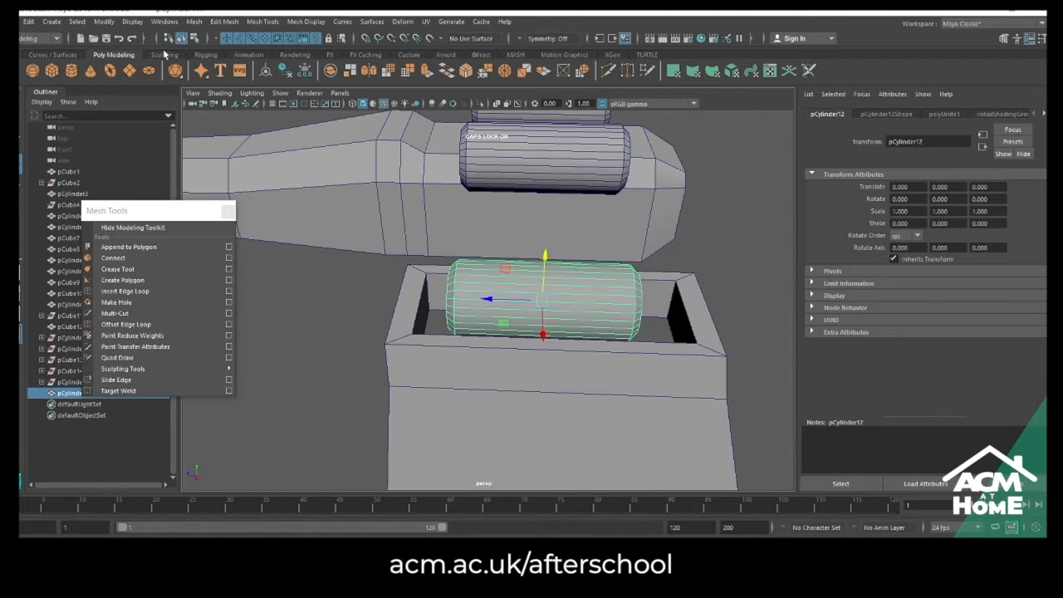
pyautogui.click(28, 21)
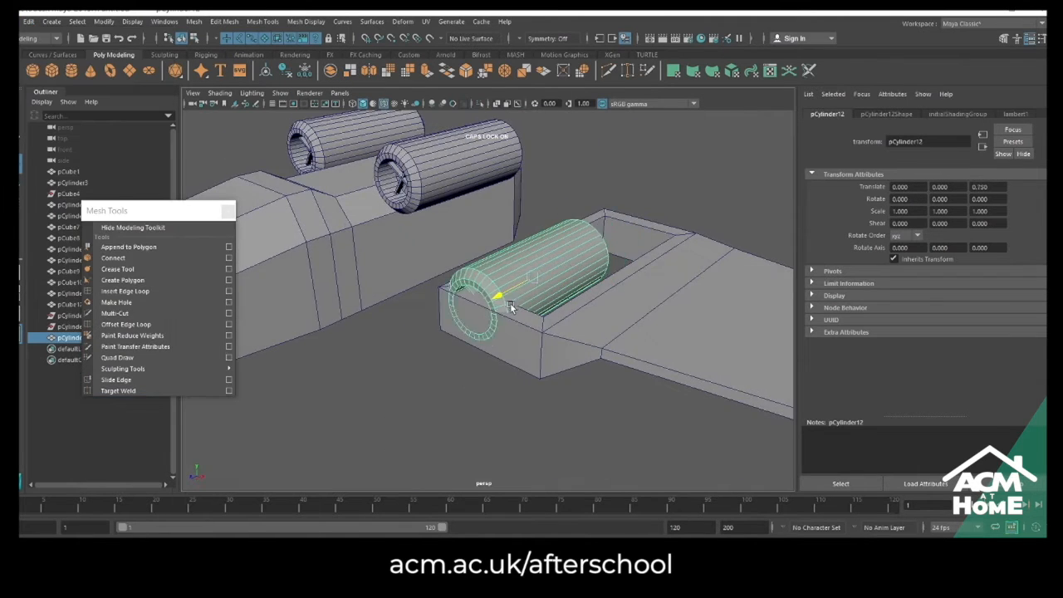
pyautogui.moveTo(510, 307); pyautogui.dragTo(496, 314)
pyautogui.keyDown('alt'); pyautogui.moveTo(495, 314); pyautogui.dragTo(548, 292); pyautogui.keyUp('alt')
pyautogui.moveTo(536, 214); pyautogui.dragTo(535, 251)
pyautogui.keyDown('alt'); pyautogui.moveTo(540, 274); pyautogui.dragTo(429, 355); pyautogui.keyUp('alt')
pyautogui.keyDown('alt'); pyautogui.moveTo(428, 355); pyautogui.dragTo(551, 325); pyautogui.keyUp('alt')
# In the top view, slice the wing engine crosswise with Multi-Cut along the front wall of the opening
pyautogui.moveTo(585, 294); pyautogui.dragTo(452, 357)
pyautogui.moveTo(545, 306); pyautogui.dragTo(512, 296, button='right')
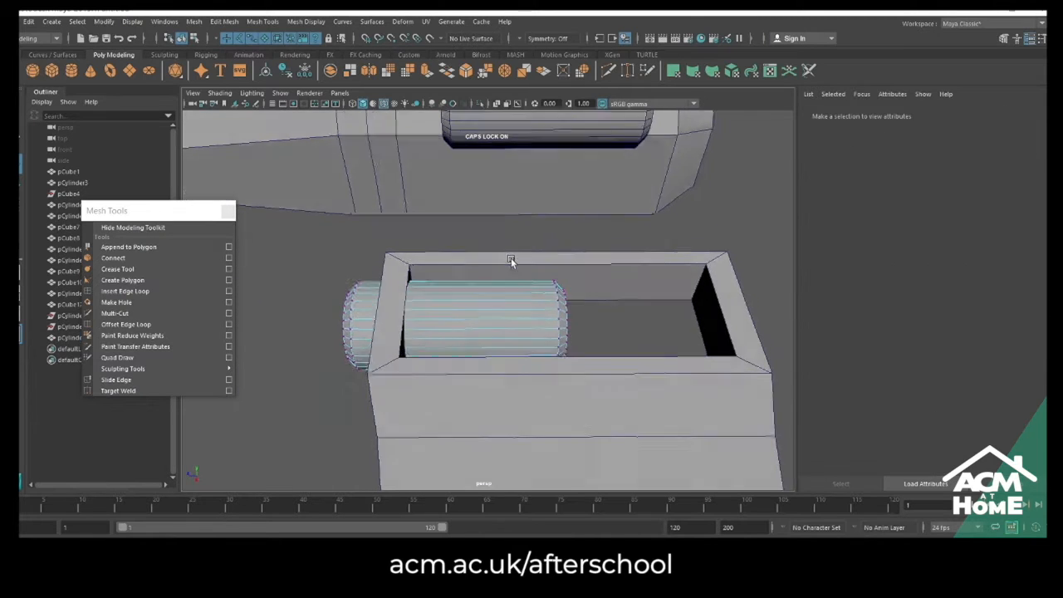
pyautogui.press('space')
pyautogui.moveTo(486, 289); pyautogui.dragTo(469, 284)
pyautogui.scroll(-6, 648, 360)
pyautogui.scroll(6, 575, 274)
pyautogui.keyDown('alt'); pyautogui.moveTo(581, 361); pyautogui.dragTo(521, 302, button='middle'); pyautogui.keyUp('alt')
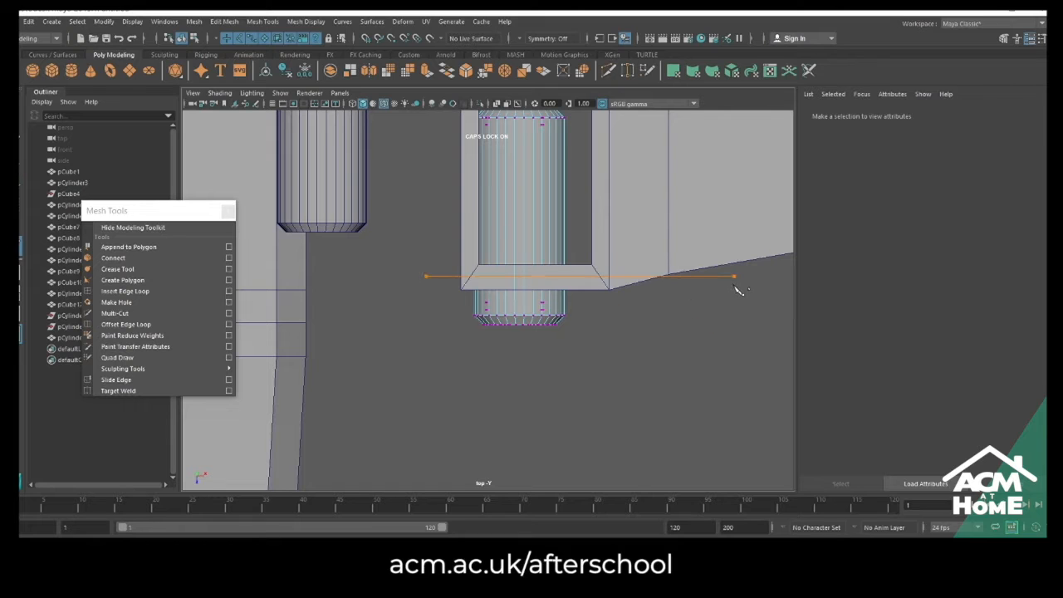
# Delete the wing engine's faces behind the slice, keeping only the section protruding from the wing's front
pyautogui.moveTo(537, 192); pyautogui.dragTo(536, 225, button='right')
pyautogui.keyDown('alt'); pyautogui.moveTo(498, 166); pyautogui.dragTo(459, 246, button='middle'); pyautogui.keyUp('alt')
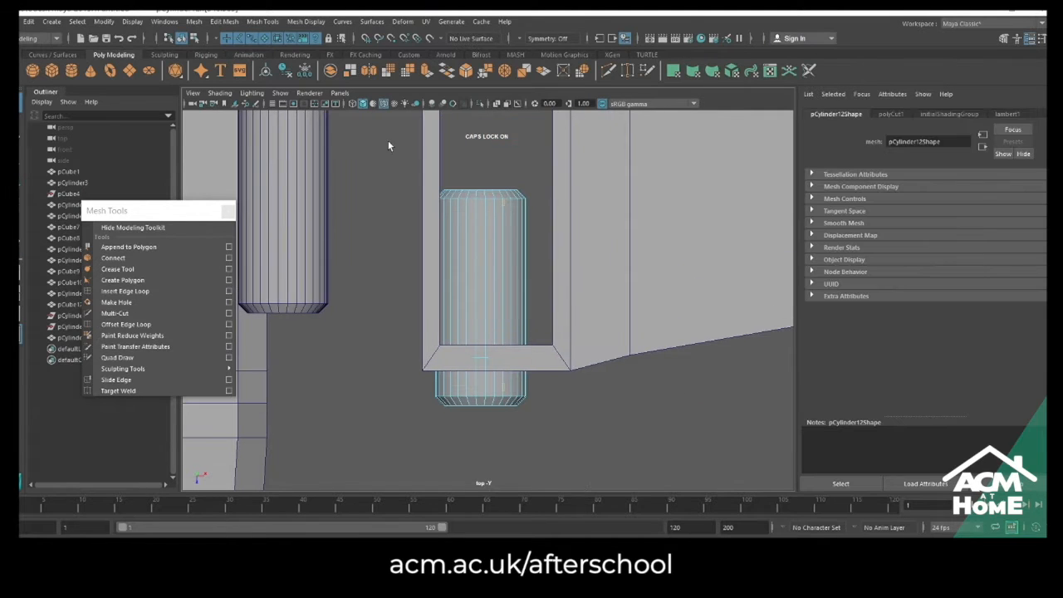
pyautogui.moveTo(570, 346); pyautogui.dragTo(570, 347)
pyautogui.press('Delete')
pyautogui.moveTo(502, 383); pyautogui.dragTo(567, 369, button='right')
pyautogui.keyDown('alt'); pyautogui.moveTo(568, 372); pyautogui.dragTo(568, 391, button='middle'); pyautogui.keyUp('alt')
pyautogui.click(566, 366)
# Select the wing's vertices outboard of the opening and move them inward in X to narrow the opening around the engine
pyautogui.scroll(-5, 566, 332)
pyautogui.keyDown('alt'); pyautogui.moveTo(565, 313); pyautogui.dragTo(542, 318, button='middle'); pyautogui.keyUp('alt')
pyautogui.moveTo(534, 278); pyautogui.dragTo(479, 265, button='right')
pyautogui.moveTo(474, 215); pyautogui.dragTo(651, 406)
pyautogui.scroll(3, 577, 298)
pyautogui.moveTo(629, 277); pyautogui.dragTo(614, 270)
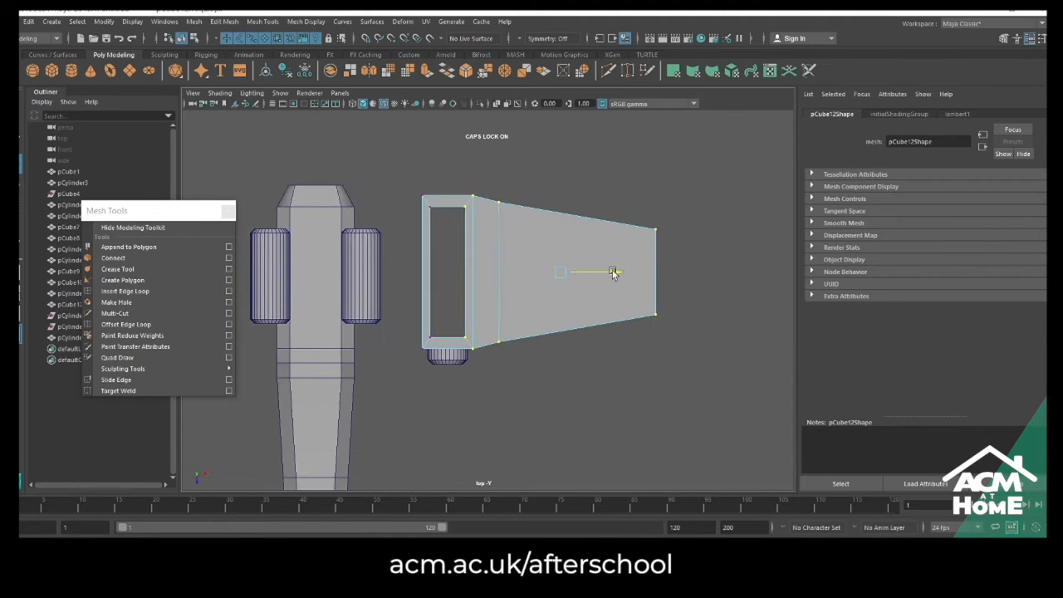
pyautogui.press('space')
pyautogui.moveTo(501, 264); pyautogui.dragTo(616, 264)
pyautogui.keyDown('alt'); pyautogui.moveTo(564, 287); pyautogui.dragTo(589, 272); pyautogui.keyUp('alt')
pyautogui.moveTo(589, 272); pyautogui.dragTo(630, 260, button='right')
# Select the wing's underside frame faces around the opening and move them vertically
pyautogui.keyDown('alt'); pyautogui.moveTo(631, 259); pyautogui.dragTo(559, 287); pyautogui.keyUp('alt')
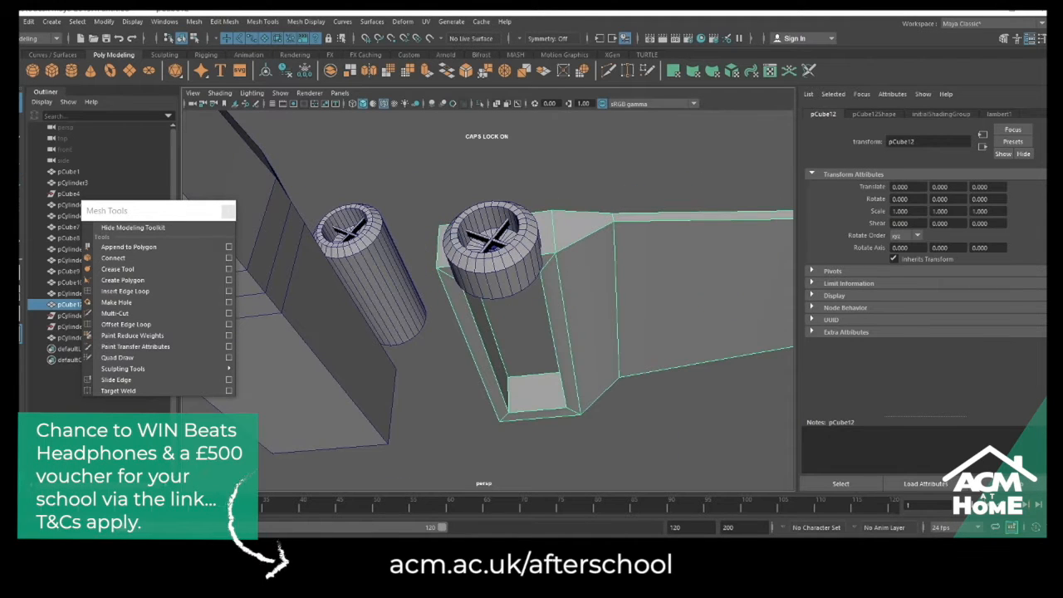
pyautogui.moveTo(548, 266); pyautogui.dragTo(553, 286, button='right')
pyautogui.click(553, 286)
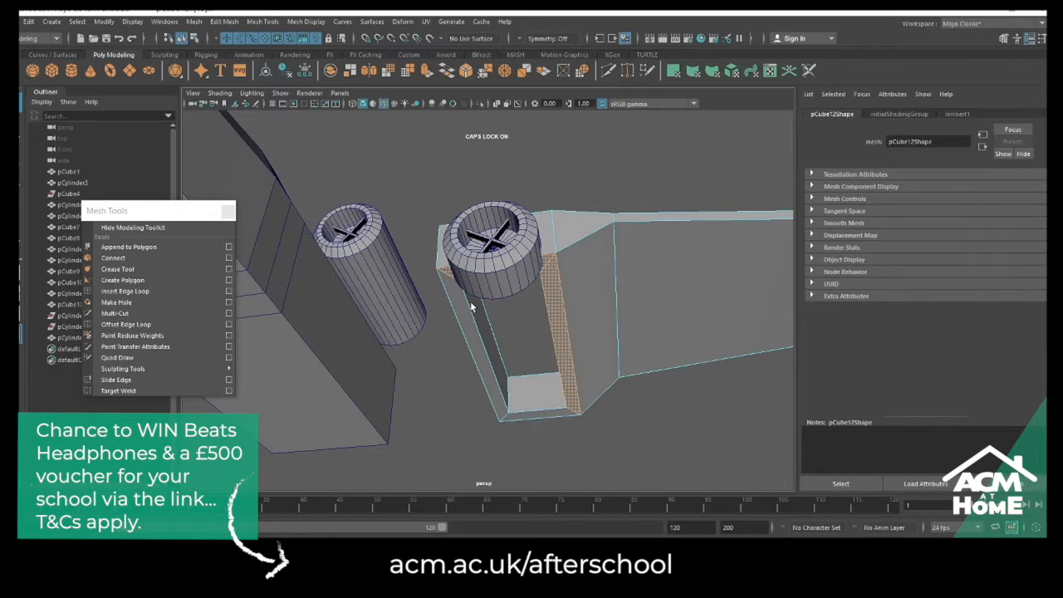
pyautogui.keyDown('shift'); pyautogui.click(471, 307); pyautogui.keyUp('shift')
pyautogui.keyDown('alt'); pyautogui.moveTo(547, 415); pyautogui.dragTo(565, 332); pyautogui.keyUp('alt')
pyautogui.press('w')
pyautogui.moveTo(530, 258); pyautogui.dragTo(529, 296)
# Select the wing edge outboard of the opening and move it vertically to reshape the wing's thickness
pyautogui.keyDown('alt'); pyautogui.moveTo(617, 305); pyautogui.dragTo(624, 280); pyautogui.keyUp('alt')
pyautogui.moveTo(624, 279); pyautogui.dragTo(625, 254, button='right')
pyautogui.click(635, 266)
pyautogui.moveTo(630, 222); pyautogui.dragTo(631, 335)
pyautogui.moveTo(704, 296); pyautogui.dragTo(706, 337, button='right')
pyautogui.keyDown('alt'); pyautogui.moveTo(700, 211); pyautogui.dragTo(501, 273); pyautogui.keyUp('alt')
pyautogui.keyDown('alt'); pyautogui.moveTo(490, 213); pyautogui.dragTo(431, 415); pyautogui.keyUp('alt')
pyautogui.moveTo(413, 294); pyautogui.dragTo(440, 281, button='right')
# Centre the wing engine section's pivot, duplicate it to the opposite end of the opening and rotate the copy 180° about Y
pyautogui.keyDown('alt'); pyautogui.moveTo(426, 294); pyautogui.dragTo(571, 270, button='middle'); pyautogui.keyUp('alt')
pyautogui.click(452, 355)
pyautogui.keyDown('alt'); pyautogui.moveTo(453, 355); pyautogui.dragTo(225, 131); pyautogui.keyUp('alt')
pyautogui.click(109, 20)
pyautogui.click(142, 102)
pyautogui.press('w')
pyautogui.keyDown('shift'); pyautogui.moveTo(366, 359); pyautogui.dragTo(618, 303); pyautogui.keyUp('shift')
pyautogui.keyDown('alt'); pyautogui.moveTo(631, 331); pyautogui.dragTo(533, 364, button='middle'); pyautogui.keyUp('alt')
pyautogui.press('e')
pyautogui.moveTo(532, 354); pyautogui.dragTo(622, 344)
# Duplicate the body's side engine cylinder and move the copy out above the wing's opening
pyautogui.scroll(3, 614, 339)
pyautogui.click(438, 214)
pyautogui.keyDown('alt'); pyautogui.moveTo(458, 281); pyautogui.dragTo(482, 270); pyautogui.keyUp('alt')
pyautogui.press('w')
pyautogui.hotkey('ctrl', 'd')
pyautogui.moveTo(451, 229); pyautogui.dragTo(591, 271)
# Delete the copied cylinder's end faces, keeping only the band of long side faces
pyautogui.keyDown('alt'); pyautogui.moveTo(591, 271); pyautogui.dragTo(521, 318); pyautogui.keyUp('alt')
pyautogui.rightClick(524, 264)
pyautogui.moveTo(524, 264); pyautogui.dragTo(523, 294, button='right')
pyautogui.click(501, 280)
pyautogui.keyDown('shift'); pyautogui.doubleClick(501, 270); pyautogui.keyUp('shift')
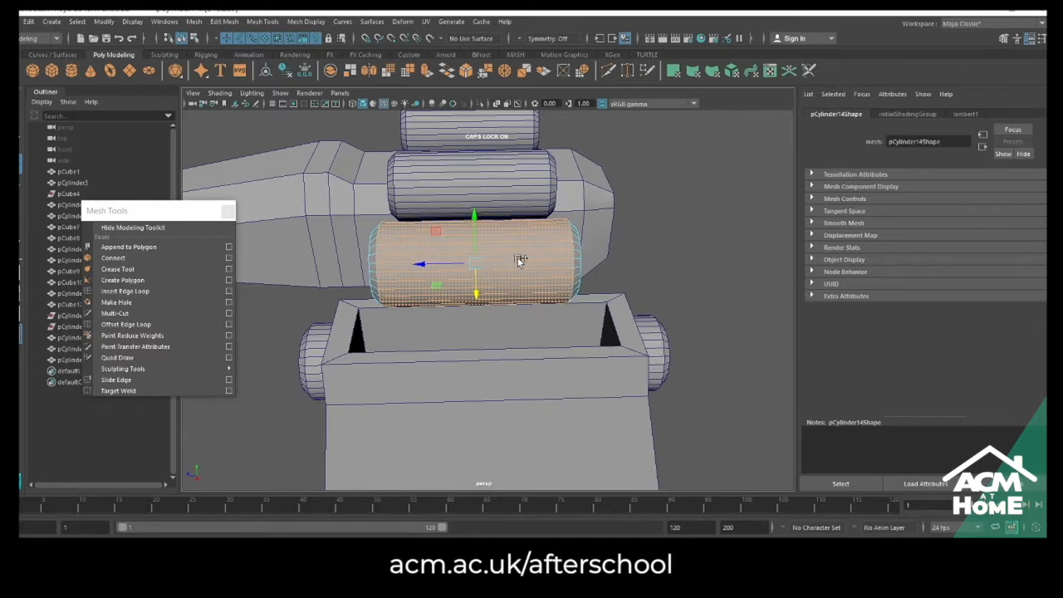
pyautogui.hotkey('ctrl', 'shift', 'i')
pyautogui.press('Delete')
# Scale the open cylinder down uniformly to about 0.692 and lower it into the wing's opening
pyautogui.keyDown('alt'); pyautogui.moveTo(516, 261); pyautogui.dragTo(560, 268); pyautogui.keyUp('alt')
pyautogui.moveTo(570, 262); pyautogui.dragTo(539, 268, button='right')
pyautogui.press('r')
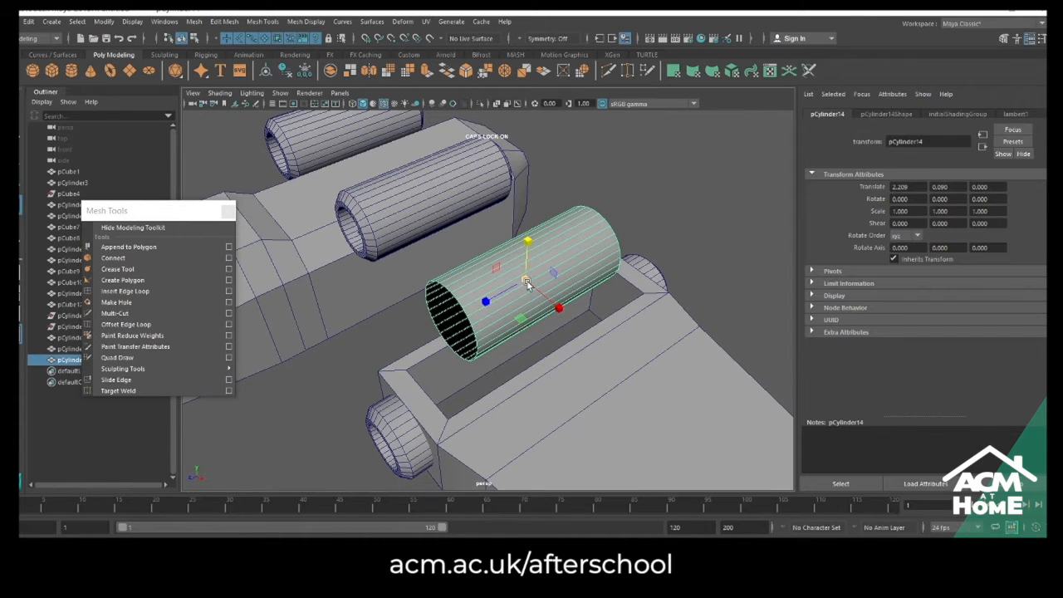
pyautogui.moveTo(526, 286); pyautogui.dragTo(496, 280)
pyautogui.press('w')
pyautogui.moveTo(528, 247); pyautogui.dragTo(532, 317)
# Stretch the inner cylinder to about 1.689 in Z and adjust its position to span the wing's opening
pyautogui.keyDown('alt'); pyautogui.moveTo(579, 319); pyautogui.dragTo(631, 315); pyautogui.keyUp('alt')
pyautogui.press('w')
pyautogui.moveTo(577, 280); pyautogui.dragTo(611, 250)
pyautogui.scroll(-5, 612, 268)
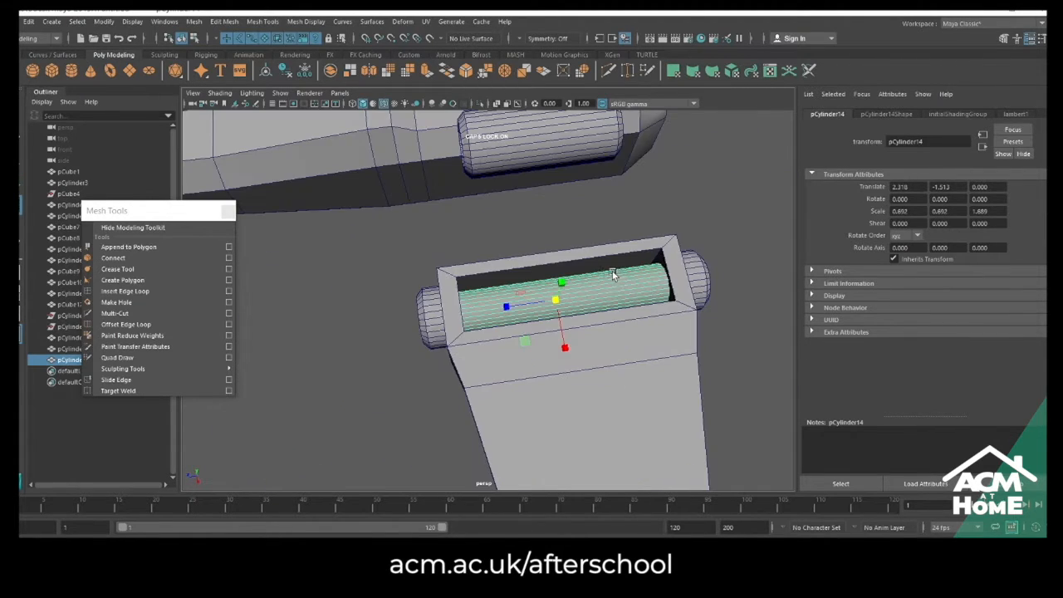
pyautogui.scroll(5, 601, 277)
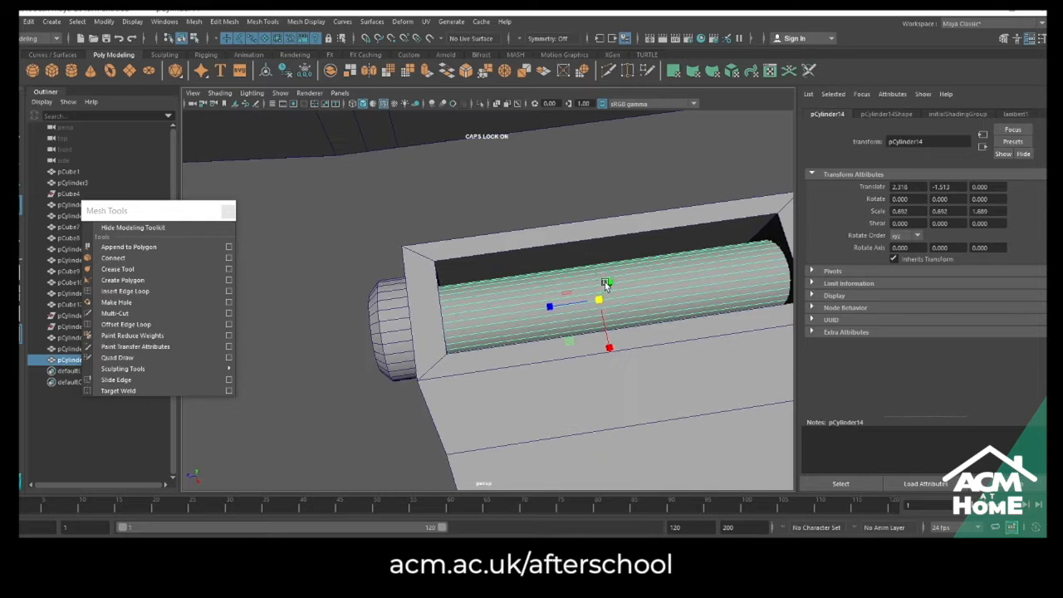
pyautogui.keyDown('alt'); pyautogui.moveTo(603, 278); pyautogui.dragTo(591, 278); pyautogui.keyUp('alt')
pyautogui.keyDown('alt'); pyautogui.moveTo(592, 279); pyautogui.dragTo(541, 240, button='middle'); pyautogui.keyUp('alt')
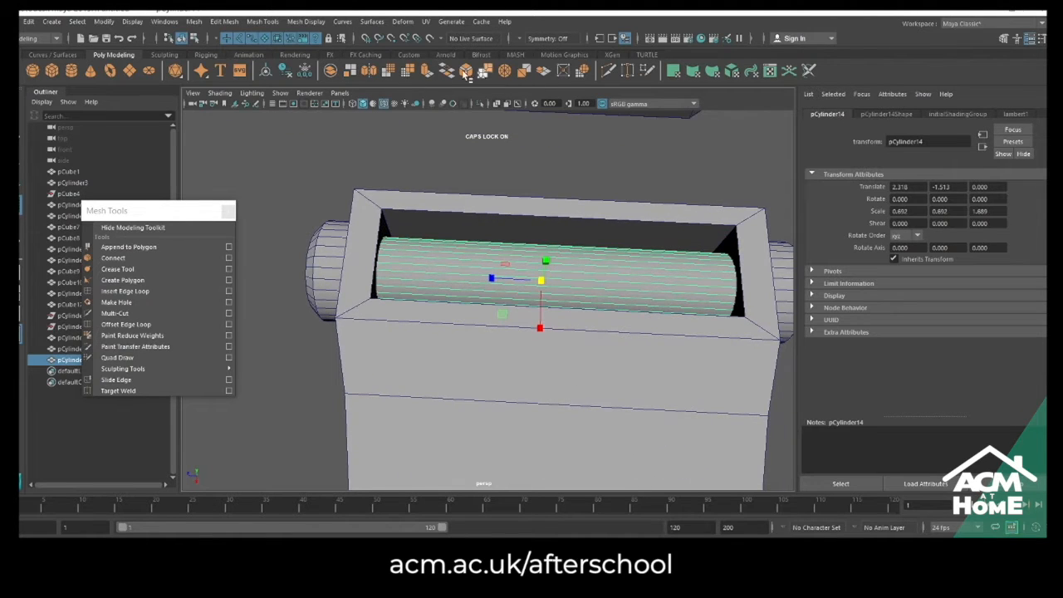
# Cut an edge loop near each end of the inner cylinder with Multi-Cut and extrude both end bands outward by about 0.077
pyautogui.click(608, 71)
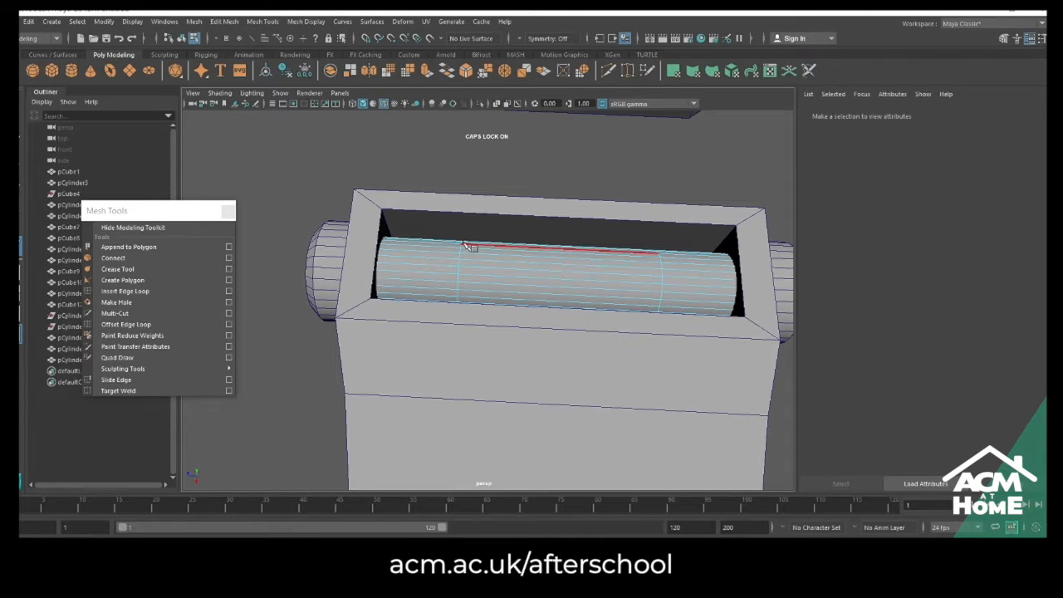
pyautogui.moveTo(432, 267); pyautogui.dragTo(431, 294, button='right')
pyautogui.click(430, 273)
pyautogui.keyDown('shift'); pyautogui.doubleClick(431, 273); pyautogui.keyUp('shift')
pyautogui.keyDown('alt'); pyautogui.moveTo(575, 306); pyautogui.dragTo(451, 294, button='middle'); pyautogui.keyUp('alt')
pyautogui.keyDown('shift'); pyautogui.doubleClick(569, 276); pyautogui.keyUp('shift')
pyautogui.keyDown('alt'); pyautogui.moveTo(367, 141); pyautogui.dragTo(489, 153); pyautogui.keyUp('alt')
pyautogui.hotkey('ctrl', 'e')
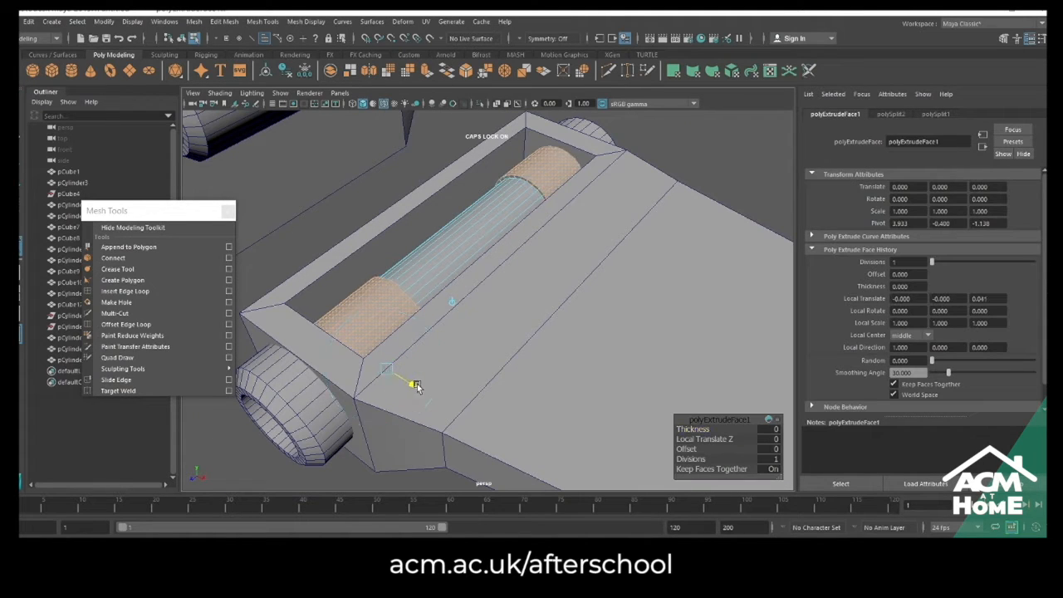
pyautogui.keyDown('alt'); pyautogui.moveTo(419, 388); pyautogui.dragTo(458, 318); pyautogui.keyUp('alt')
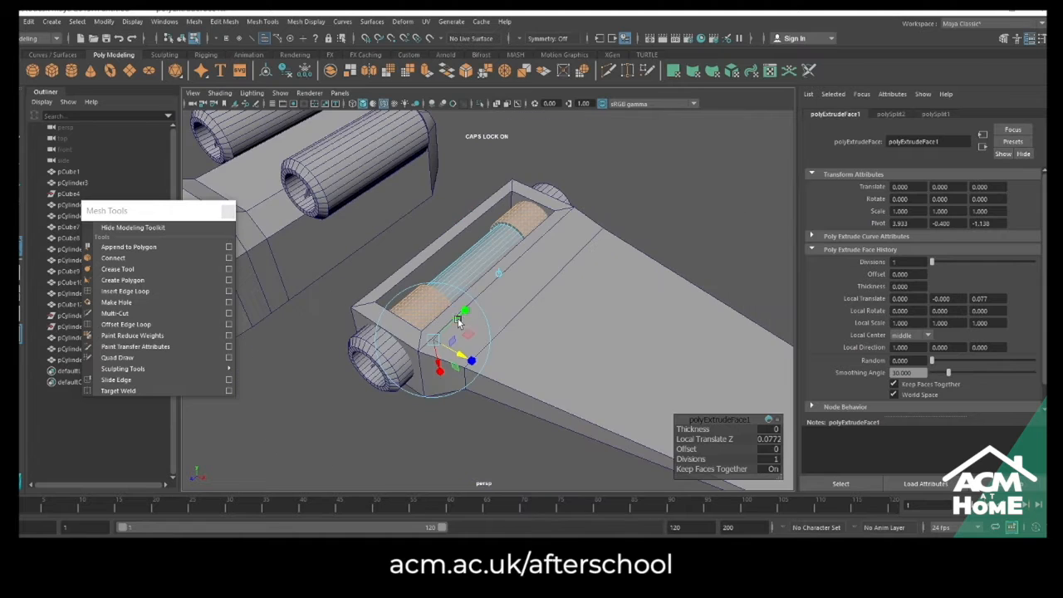
pyautogui.moveTo(395, 378)
pyautogui.keyDown('alt'); pyautogui.mouseDown()
pyautogui.moveTo(437, 351)
pyautogui.moveTo(392, 365)
pyautogui.mouseUp(); pyautogui.keyUp('alt')
pyautogui.click(21, 103)
# Select the wing's underside frame faces around the opening and raise them to expose the engine parts
pyautogui.moveTo(491, 248); pyautogui.dragTo(550, 231, button='right')
pyautogui.click(397, 449)
pyautogui.keyDown('alt'); pyautogui.moveTo(397, 449); pyautogui.dragTo(492, 286); pyautogui.keyUp('alt')
pyautogui.click(499, 282)
pyautogui.moveTo(527, 269); pyautogui.dragTo(526, 296, button='right')
pyautogui.click(520, 289)
pyautogui.keyDown('alt'); pyautogui.moveTo(623, 341); pyautogui.dragTo(611, 303); pyautogui.keyUp('alt')
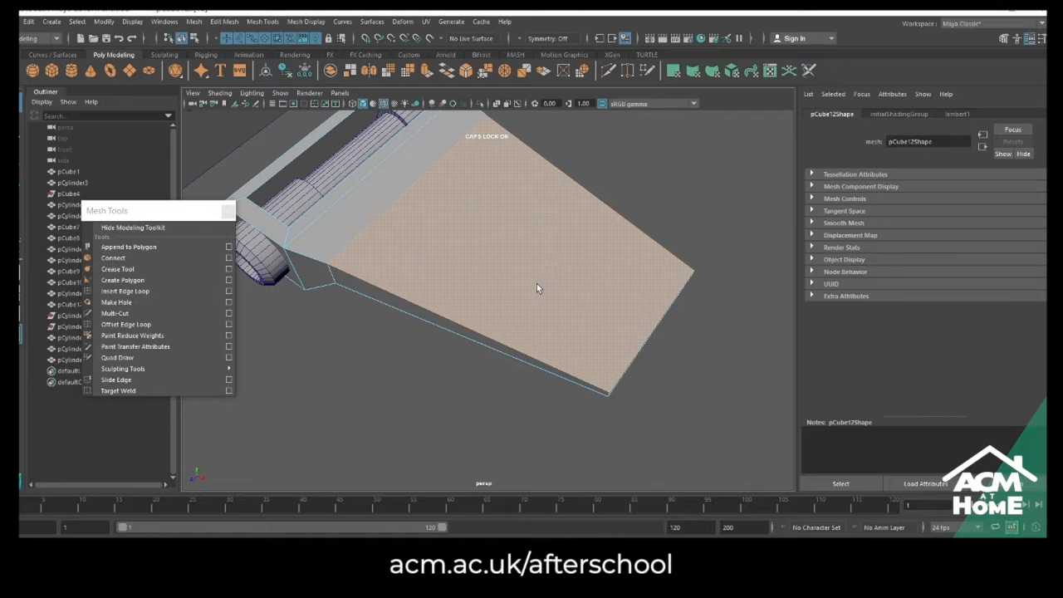
pyautogui.scroll(-5, 538, 290)
pyautogui.keyDown('alt'); pyautogui.moveTo(541, 296); pyautogui.dragTo(476, 203); pyautogui.keyUp('alt')
pyautogui.click(477, 204)
pyautogui.keyDown('shift'); pyautogui.click(525, 216); pyautogui.keyUp('shift')
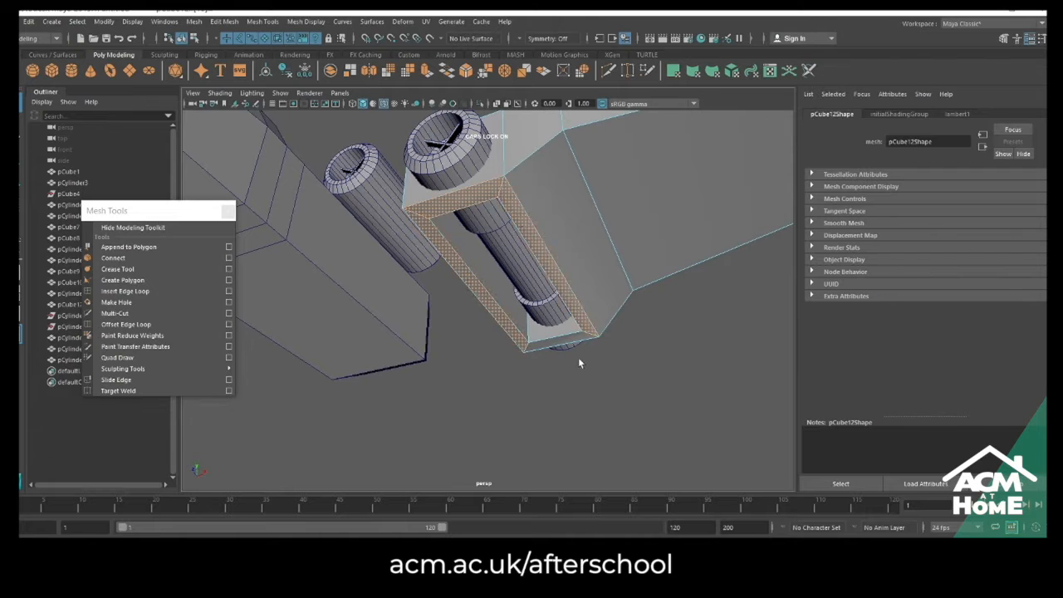
pyautogui.moveTo(516, 247); pyautogui.dragTo(543, 277)
pyautogui.keyDown('alt'); pyautogui.moveTo(543, 277); pyautogui.dragTo(440, 278, button='middle'); pyautogui.keyUp('alt')
pyautogui.keyDown('alt'); pyautogui.moveTo(440, 277); pyautogui.dragTo(521, 311, button='right'); pyautogui.keyUp('alt')
pyautogui.keyDown('alt'); pyautogui.moveTo(521, 312); pyautogui.dragTo(553, 342); pyautogui.keyUp('alt')
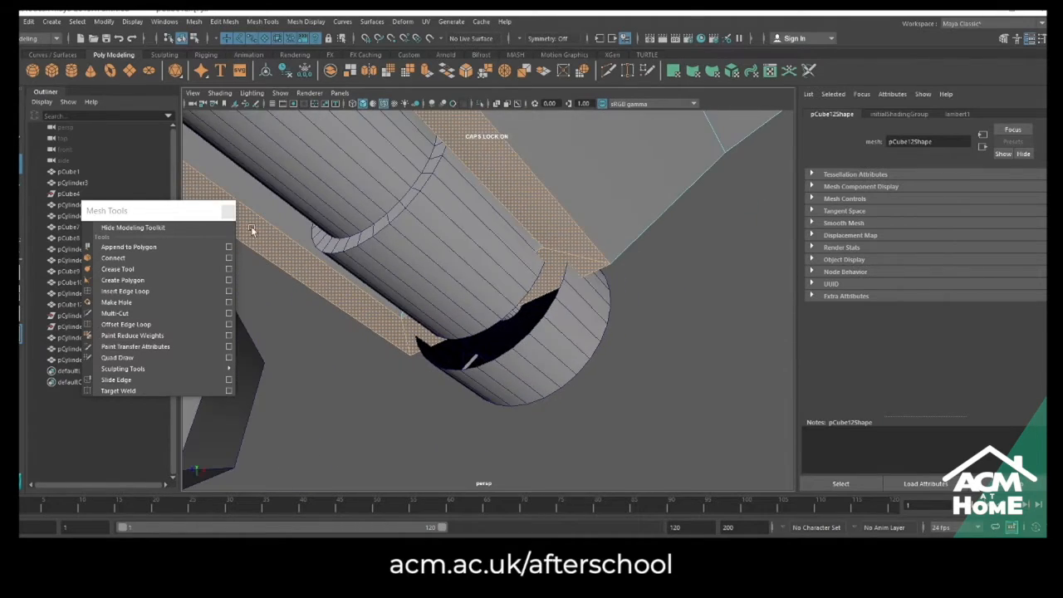
# Cap the duplicated engine section by extruding its open border edge and merging the new edge to its centre
pyautogui.moveTo(558, 295)
pyautogui.mouseDown(button='right')
pyautogui.moveTo(600, 279)
pyautogui.moveTo(547, 289)
pyautogui.moveTo(552, 307)
pyautogui.mouseUp(button='right')
pyautogui.click(551, 322)
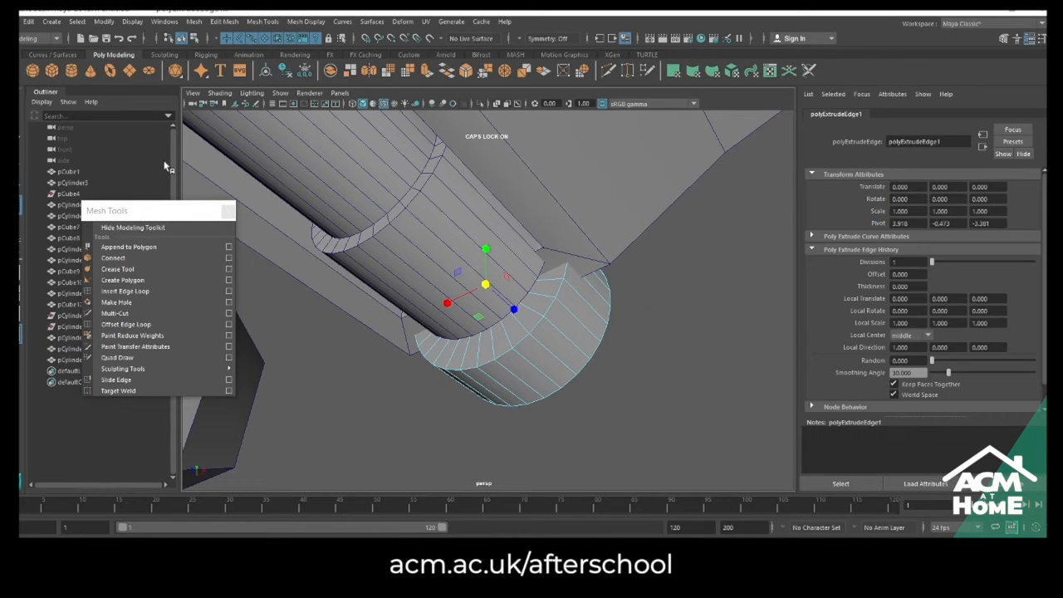
pyautogui.click(229, 212)
pyautogui.click(285, 22)
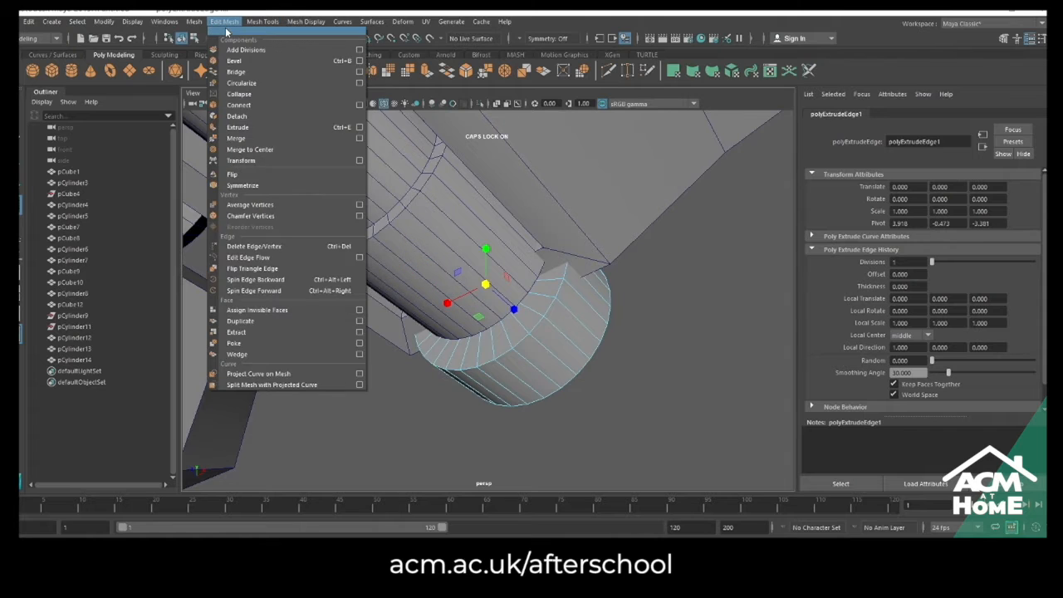
pyautogui.click(277, 146)
pyautogui.keyDown('alt'); pyautogui.moveTo(476, 282); pyautogui.dragTo(641, 243); pyautogui.keyUp('alt')
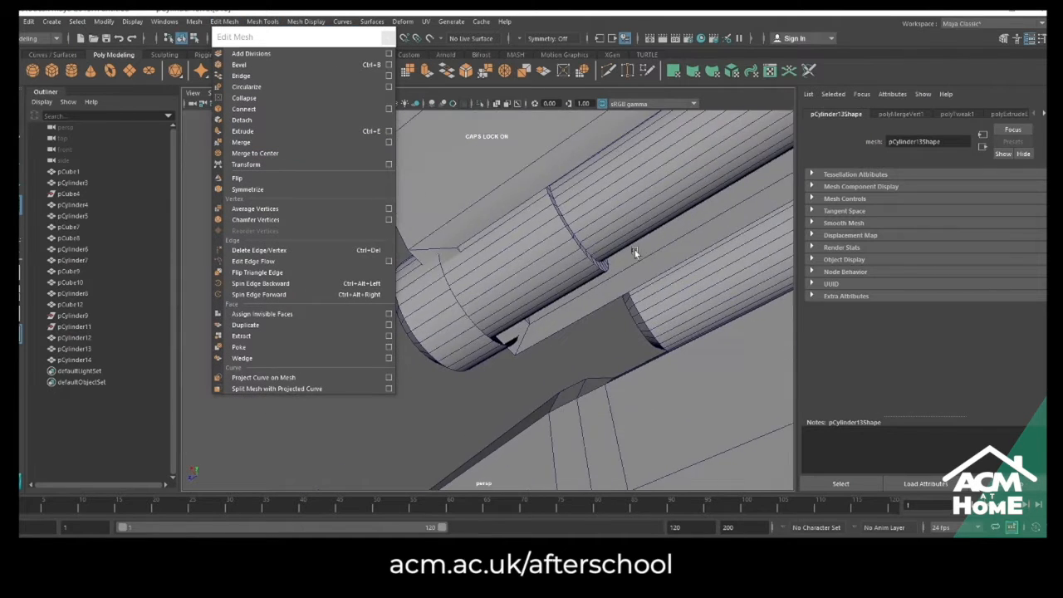
pyautogui.scroll(-2, 783, 193)
pyautogui.moveTo(763, 136); pyautogui.dragTo(809, 122, button='right')
# Cap the original engine section the same way, extruding its open border edge and merging it to the centre
pyautogui.keyDown('alt'); pyautogui.moveTo(689, 207); pyautogui.dragTo(569, 274); pyautogui.keyUp('alt')
pyautogui.scroll(4, 535, 284)
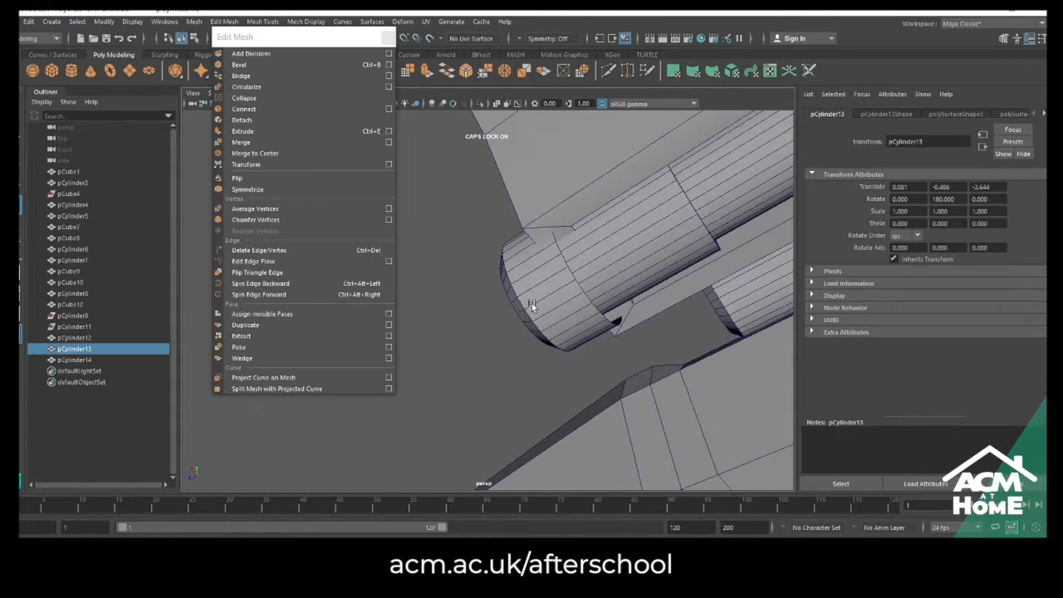
pyautogui.click(535, 284)
pyautogui.keyDown('alt'); pyautogui.moveTo(532, 321); pyautogui.dragTo(569, 273); pyautogui.keyUp('alt')
pyautogui.moveTo(570, 273); pyautogui.dragTo(617, 275, button='right')
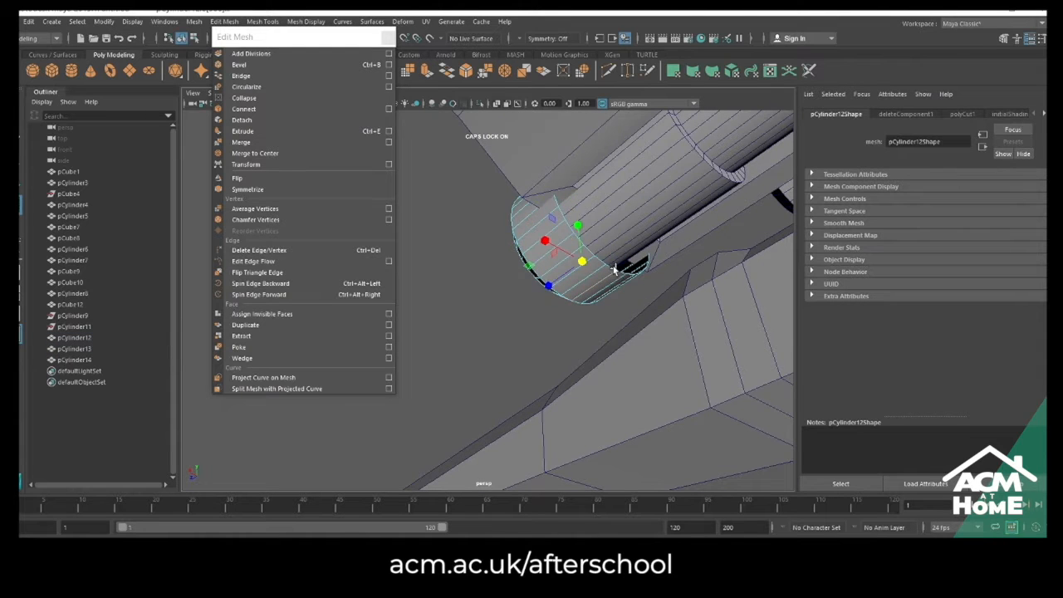
pyautogui.click(240, 142)
pyautogui.moveTo(590, 283); pyautogui.dragTo(615, 264, button='right')
# Select the inner cylinder's end vertices and move them lengthwise toward the adjoining engine section
pyautogui.keyDown('alt'); pyautogui.moveTo(615, 264); pyautogui.dragTo(500, 339); pyautogui.keyUp('alt')
pyautogui.click(608, 286)
pyautogui.click(497, 314)
pyautogui.keyDown('alt'); pyautogui.moveTo(577, 370); pyautogui.dragTo(615, 357); pyautogui.keyUp('alt')
pyautogui.moveTo(534, 297); pyautogui.dragTo(486, 298, button='right')
pyautogui.keyDown('alt'); pyautogui.moveTo(564, 324); pyautogui.dragTo(620, 337); pyautogui.keyUp('alt')
pyautogui.moveTo(617, 413); pyautogui.dragTo(626, 393)
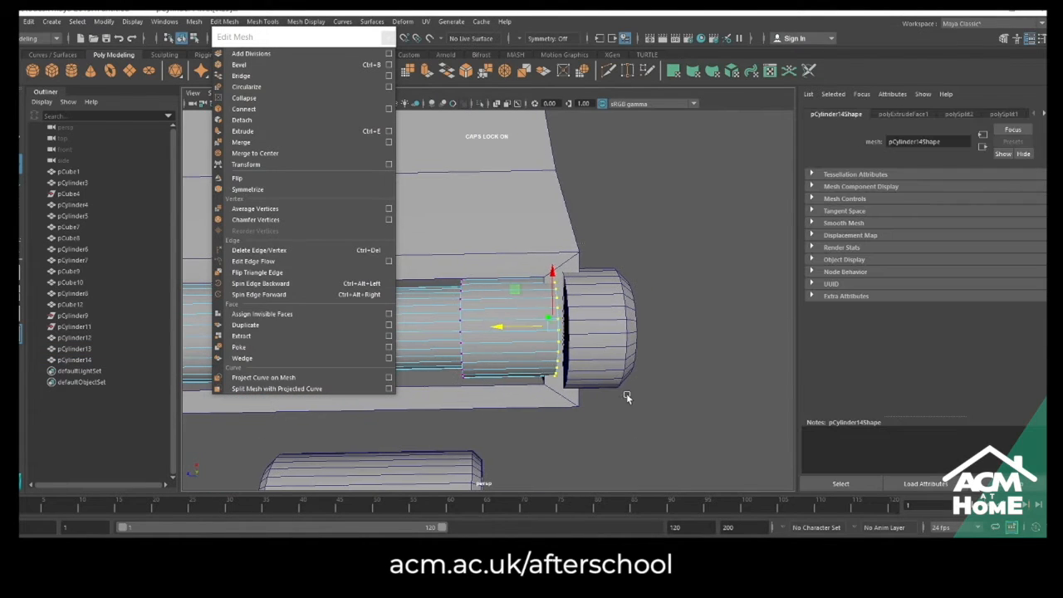
pyautogui.keyDown('alt'); pyautogui.moveTo(510, 330); pyautogui.dragTo(533, 257); pyautogui.keyUp('alt')
pyautogui.scroll(2, 527, 253)
# In the bottom view, move selected vertices of the wing's engine parts lengthwise so the sections fit together
pyautogui.click(538, 264)
pyautogui.moveTo(532, 256); pyautogui.dragTo(498, 259, button='right')
pyautogui.press('space')
pyautogui.moveTo(527, 264); pyautogui.dragTo(583, 309)
pyautogui.scroll(6, 584, 322)
pyautogui.keyDown('alt'); pyautogui.moveTo(584, 324); pyautogui.dragTo(496, 351, button='middle'); pyautogui.keyUp('alt')
pyautogui.keyDown('alt'); pyautogui.moveTo(685, 332); pyautogui.dragTo(606, 354, button='middle'); pyautogui.keyUp('alt')
pyautogui.click(387, 38)
pyautogui.scroll(3, 659, 329)
pyautogui.moveTo(522, 242); pyautogui.dragTo(523, 271)
pyautogui.scroll(-8, 511, 383)
pyautogui.click(516, 307)
pyautogui.moveTo(516, 296); pyautogui.dragTo(468, 295, button='right')
pyautogui.scroll(3, 468, 295)
pyautogui.moveTo(447, 241); pyautogui.dragTo(547, 271)
pyautogui.moveTo(544, 229); pyautogui.dragTo(543, 197)
pyautogui.moveTo(568, 294); pyautogui.dragTo(618, 280, button='right')
pyautogui.scroll(-7, 599, 311)
pyautogui.press('space')
pyautogui.moveTo(548, 325); pyautogui.dragTo(550, 296)
# Extrude the wing's underside face just outboard of the engine opening and move it vertically
pyautogui.keyDown('alt'); pyautogui.moveTo(545, 320); pyautogui.dragTo(496, 279); pyautogui.keyUp('alt')
pyautogui.click(553, 297)
pyautogui.rightClick(493, 282)
pyautogui.moveTo(494, 280); pyautogui.dragTo(493, 308, button='right')
pyautogui.click(492, 295)
pyautogui.keyDown('alt'); pyautogui.moveTo(523, 344); pyautogui.dragTo(553, 325); pyautogui.keyUp('alt')
pyautogui.scroll(5, 553, 325)
pyautogui.moveTo(576, 295); pyautogui.dragTo(574, 311, button='right')
pyautogui.click(576, 264)
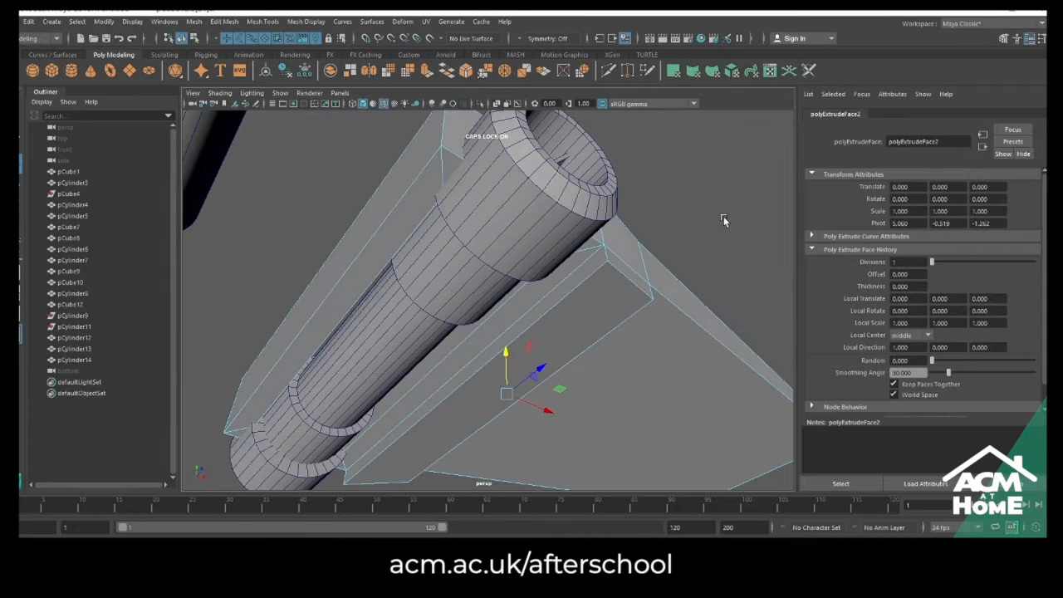
# Duplicate the wing slightly offset and delete all the copy's faces except the narrow strip along the underside step
pyautogui.keyDown('alt'); pyautogui.moveTo(498, 335); pyautogui.dragTo(476, 279); pyautogui.keyUp('alt')
pyautogui.scroll(3, 475, 278)
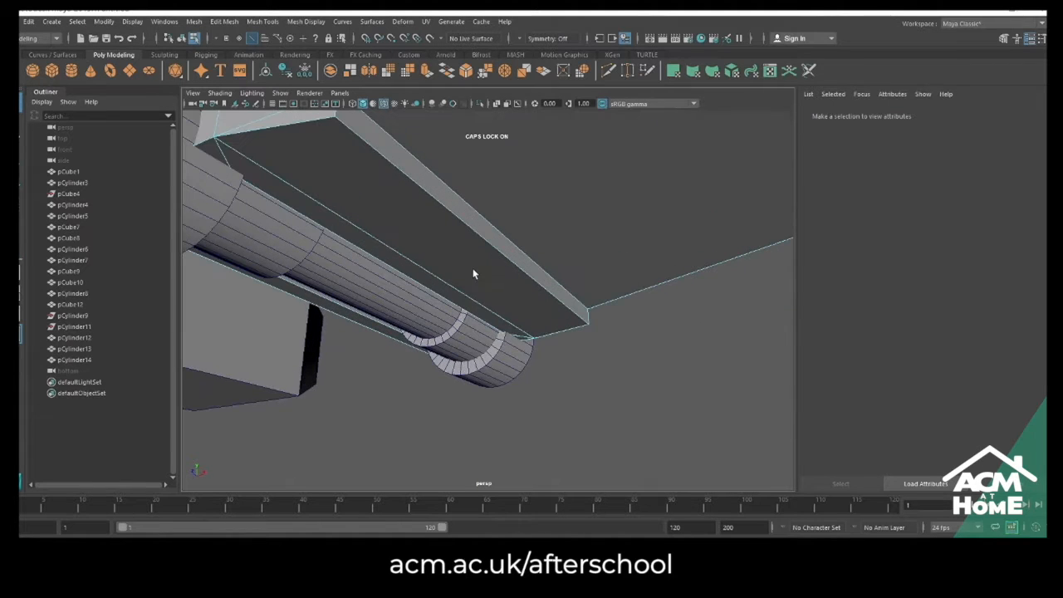
pyautogui.keyDown('alt'); pyautogui.moveTo(500, 238); pyautogui.dragTo(531, 212); pyautogui.keyUp('alt')
pyautogui.moveTo(532, 213); pyautogui.dragTo(572, 198, button='right')
pyautogui.keyDown('shift'); pyautogui.moveTo(636, 250); pyautogui.dragTo(640, 250); pyautogui.keyUp('shift')
pyautogui.moveTo(640, 251); pyautogui.dragTo(641, 253, button='right')
pyautogui.keyDown('alt'); pyautogui.moveTo(641, 252); pyautogui.dragTo(544, 240); pyautogui.keyUp('alt')
pyautogui.rightClick(544, 241)
pyautogui.moveTo(544, 241); pyautogui.dragTo(544, 268, button='right')
pyautogui.click(551, 240)
pyautogui.hotkey('ctrl', 'shift', 'i')
pyautogui.press('Delete')
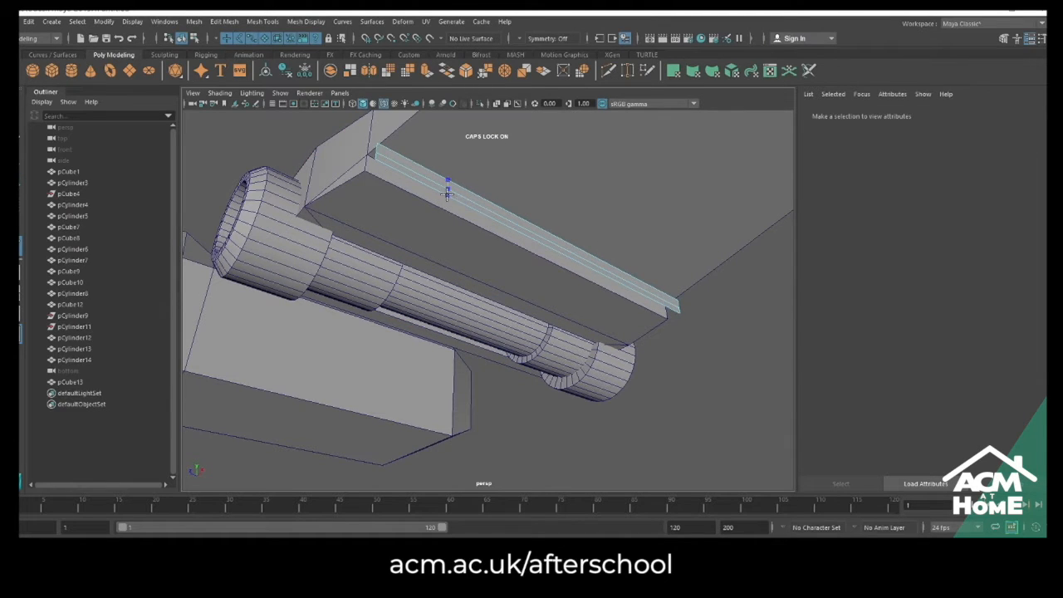
# Divide the strip lengthwise with Multi-Cut and connect a crosswise edge through its middle with one segment
pyautogui.click(20, 105)
pyautogui.keyDown('alt'); pyautogui.moveTo(664, 241); pyautogui.dragTo(527, 237); pyautogui.keyUp('alt')
pyautogui.click(508, 215)
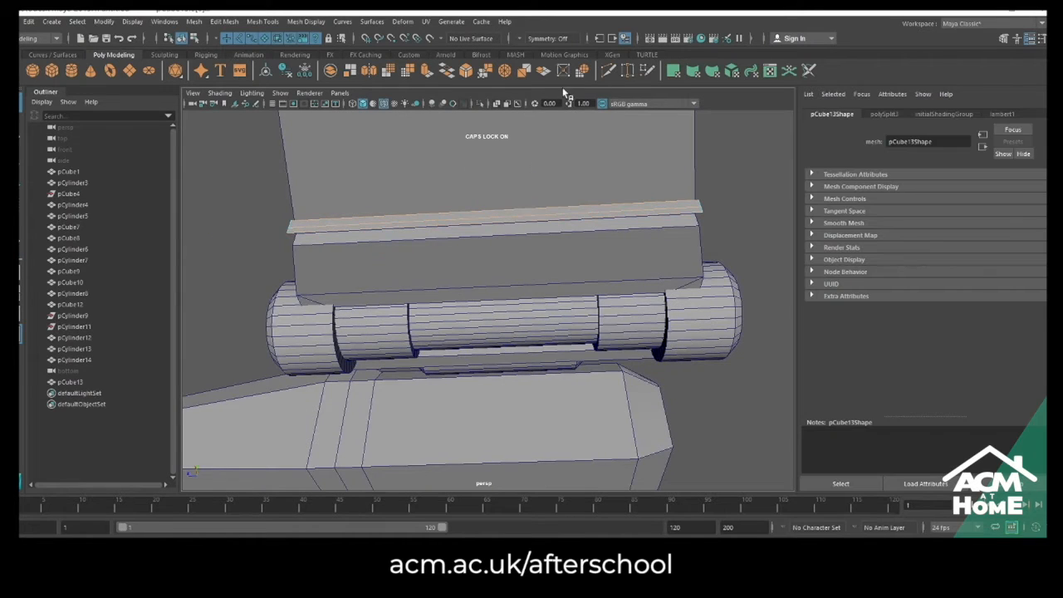
pyautogui.click(269, 23)
pyautogui.click(280, 71)
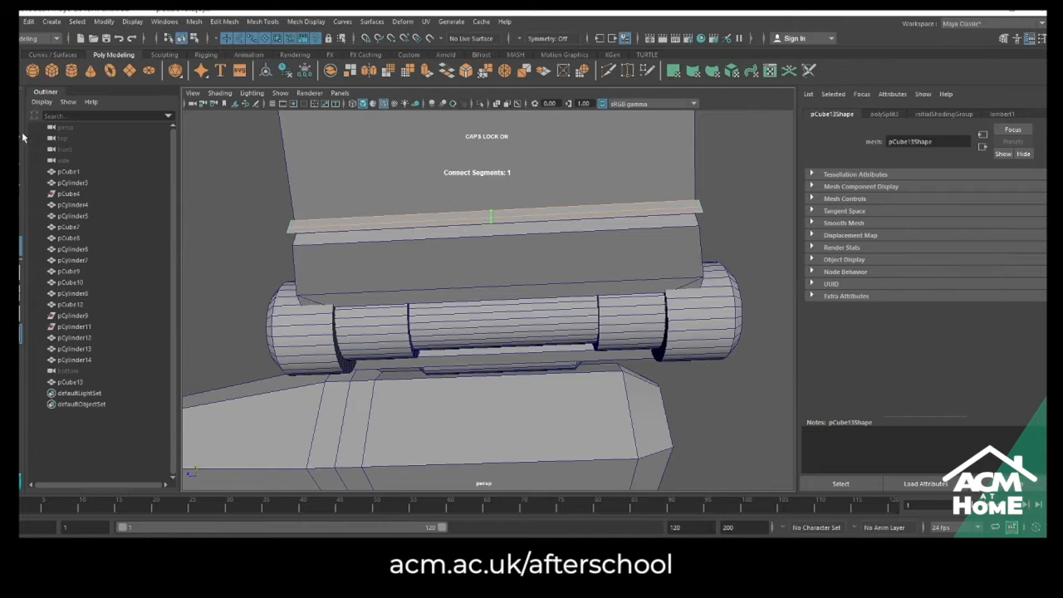
pyautogui.click(20, 103)
# Bevel the strip's central crosswise edge with a fraction of 0.5
pyautogui.scroll(4, 463, 213)
pyautogui.scroll(2, 464, 213)
pyautogui.keyDown('alt'); pyautogui.moveTo(464, 214); pyautogui.dragTo(506, 303, button='middle'); pyautogui.keyUp('alt')
pyautogui.click(465, 70)
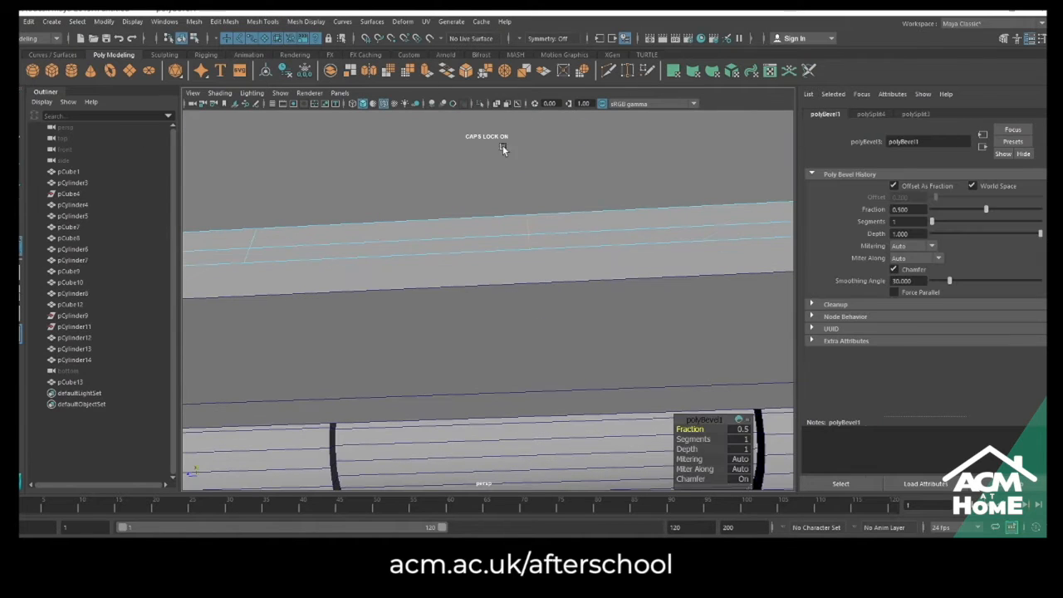
# Delete all faces of the underside strip except the middle section of its upper row, and center the remaining piece's pivot
pyautogui.scroll(-4, 552, 256)
pyautogui.keyDown('alt'); pyautogui.moveTo(553, 255); pyautogui.dragTo(557, 252, button='middle'); pyautogui.keyUp('alt')
pyautogui.moveTo(566, 245); pyautogui.dragTo(565, 275, button='right')
pyautogui.click(554, 238)
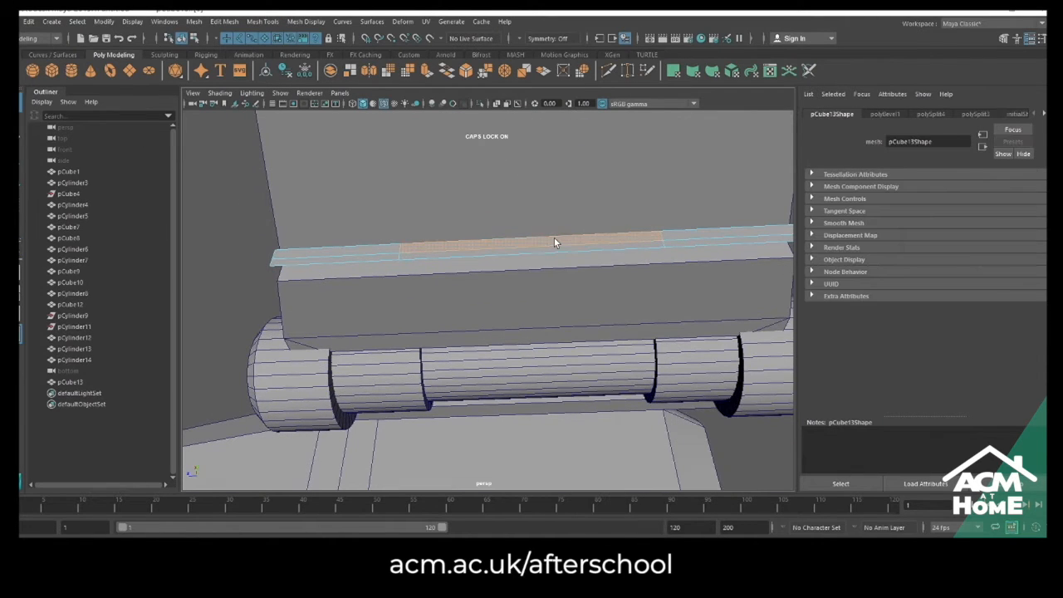
pyautogui.hotkey('ctrl', 'shift', 'i')
pyautogui.press('Delete')
pyautogui.click(554, 238)
pyautogui.keyDown('alt'); pyautogui.moveTo(576, 259); pyautogui.dragTo(399, 205); pyautogui.keyUp('alt')
pyautogui.moveTo(399, 208); pyautogui.dragTo(515, 191, button='right')
pyautogui.click(103, 22)
pyautogui.click(139, 104)
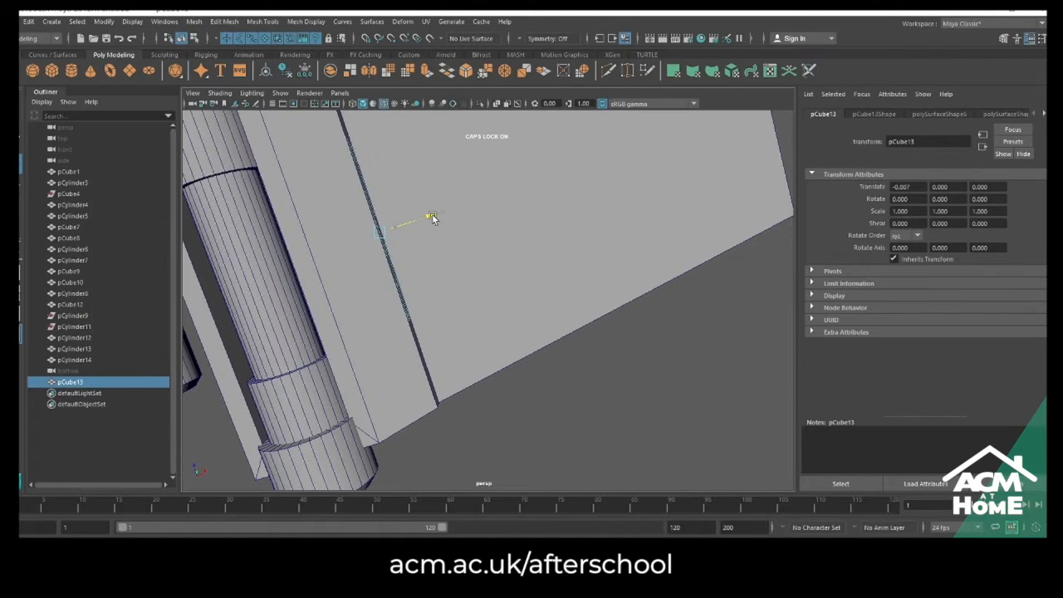
# Extrude the remaining face by 0.974 along the wing's underside and scale its outer end narrower to form a tapered flap
pyautogui.click(427, 73)
pyautogui.moveTo(424, 220); pyautogui.dragTo(507, 215)
pyautogui.keyDown('alt'); pyautogui.moveTo(490, 217); pyautogui.dragTo(478, 244, button='middle'); pyautogui.keyUp('alt')
pyautogui.press('r')
pyautogui.keyDown('alt'); pyautogui.moveTo(442, 203); pyautogui.dragTo(425, 240); pyautogui.keyUp('alt')
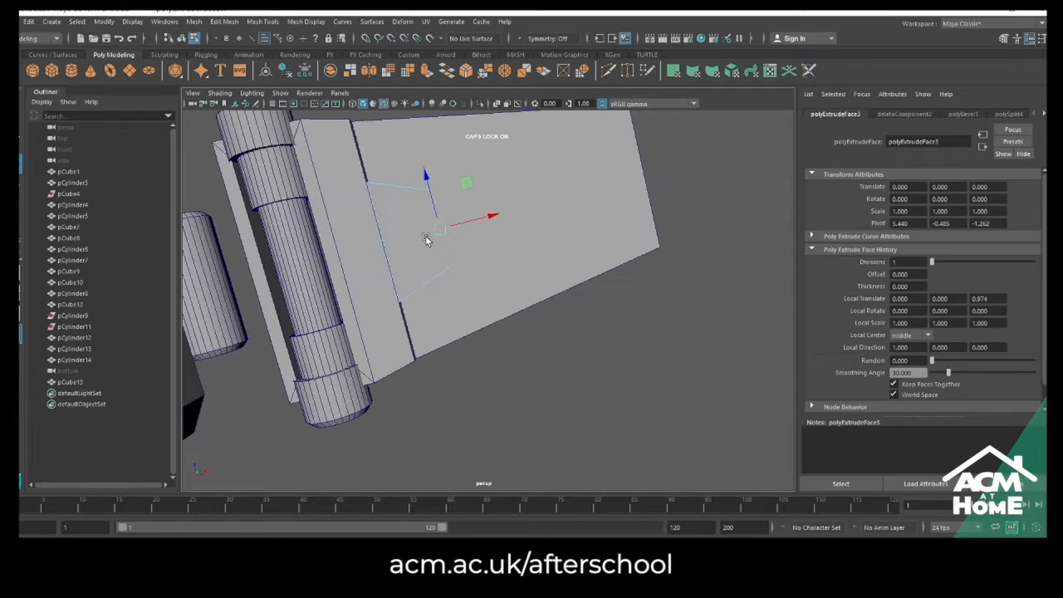
pyautogui.moveTo(407, 247); pyautogui.dragTo(458, 225, button='right')
# Duplicate the wing 0.449 upward and delete all the copy's faces except the large upper face outboard of the engine
pyautogui.keyDown('alt'); pyautogui.moveTo(494, 355); pyautogui.dragTo(570, 278); pyautogui.keyUp('alt')
pyautogui.click(525, 222)
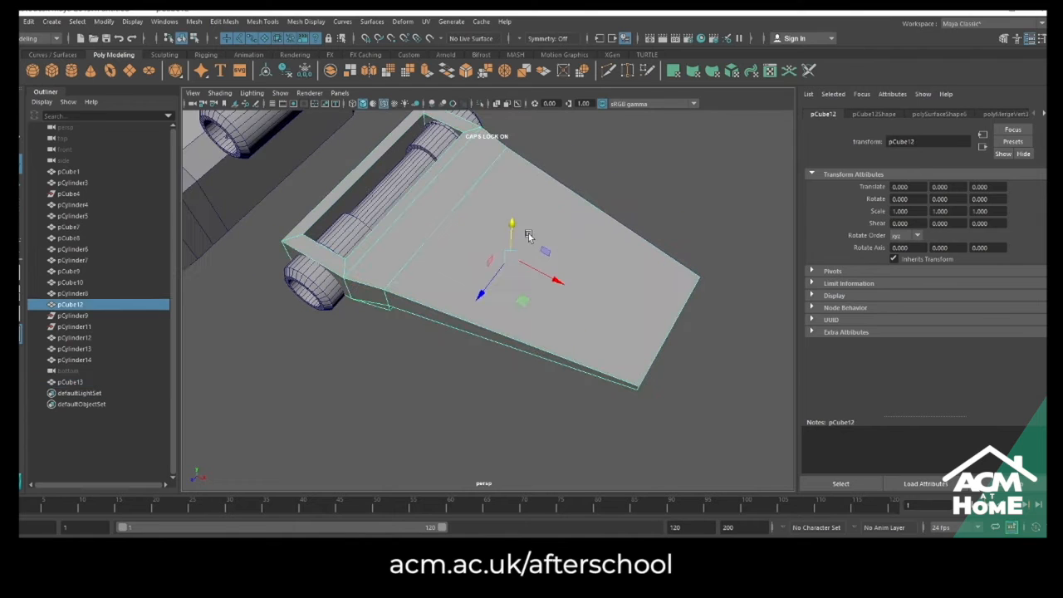
pyautogui.keyDown('shift'); pyautogui.moveTo(512, 237); pyautogui.dragTo(512, 224); pyautogui.keyUp('shift')
pyautogui.moveTo(468, 215); pyautogui.dragTo(471, 234, button='right')
pyautogui.click(471, 234)
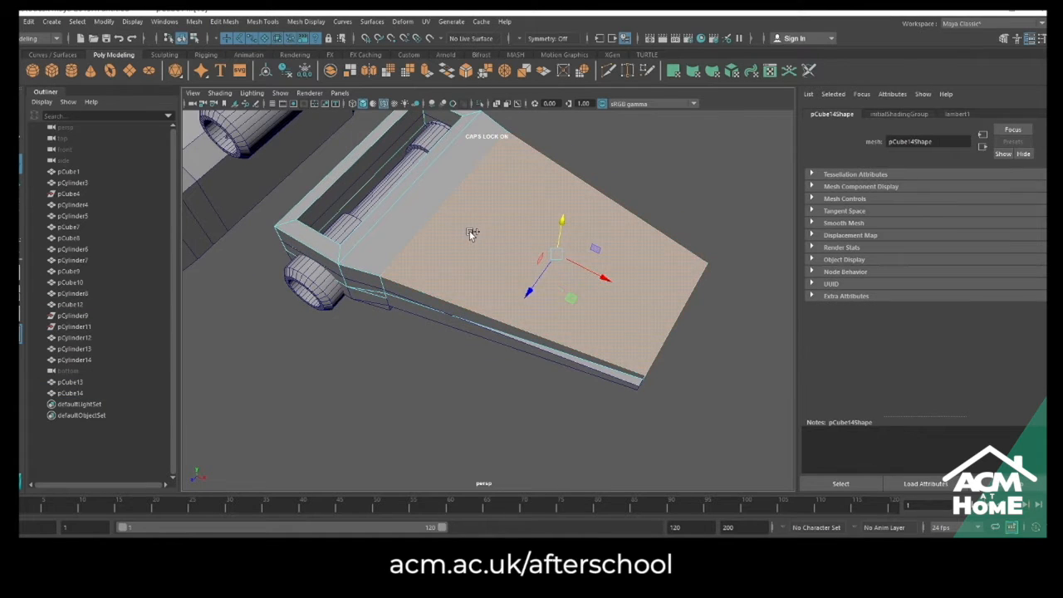
pyautogui.hotkey('ctrl', 'shift', 'i')
pyautogui.press('Delete')
# Move the copied face's outer vertices inward toward the engine and scale them to make a short rectangular panel
pyautogui.keyDown('alt'); pyautogui.moveTo(571, 275); pyautogui.dragTo(504, 271); pyautogui.keyUp('alt')
pyautogui.moveTo(504, 254); pyautogui.dragTo(452, 254, button='right')
pyautogui.keyDown('alt'); pyautogui.moveTo(455, 255); pyautogui.dragTo(541, 310); pyautogui.keyUp('alt')
pyautogui.moveTo(701, 414); pyautogui.dragTo(387, 349)
pyautogui.scroll(-5, 555, 343)
pyautogui.moveTo(456, 235); pyautogui.dragTo(604, 309)
pyautogui.moveTo(532, 222); pyautogui.dragTo(575, 342)
pyautogui.press('w')
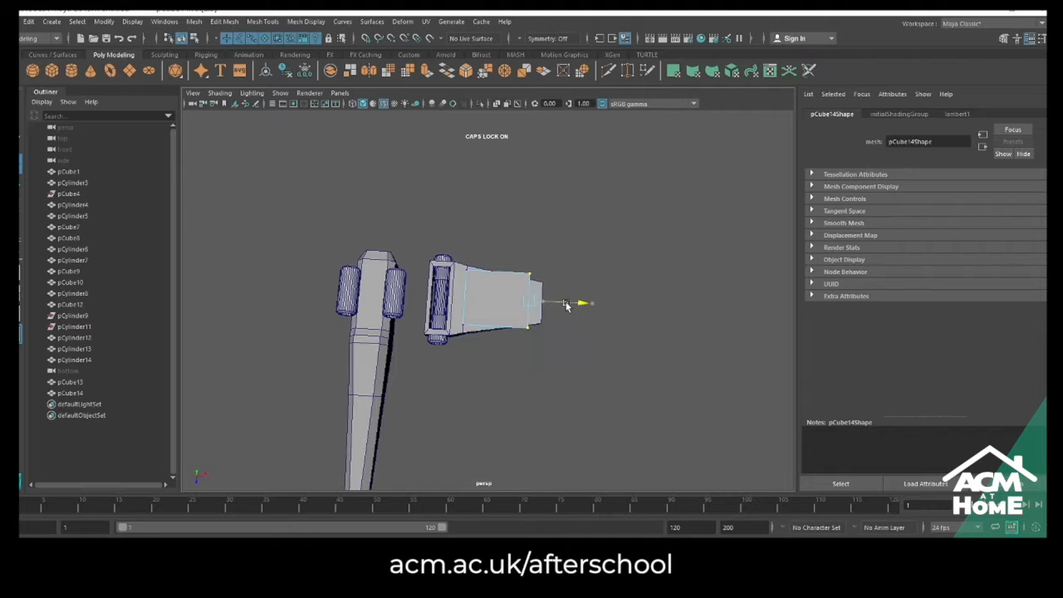
pyautogui.keyDown('alt'); pyautogui.moveTo(524, 337); pyautogui.dragTo(500, 302, button='right'); pyautogui.keyUp('alt')
pyautogui.keyDown('alt'); pyautogui.moveTo(500, 302); pyautogui.dragTo(498, 342); pyautogui.keyUp('alt')
pyautogui.press('r')
pyautogui.click(460, 177)
# Center the panel's pivot, scale it to 0.748 and lower it to 0.072 in Y, just above the wing's upper surface
pyautogui.moveTo(465, 225); pyautogui.dragTo(501, 211, button='right')
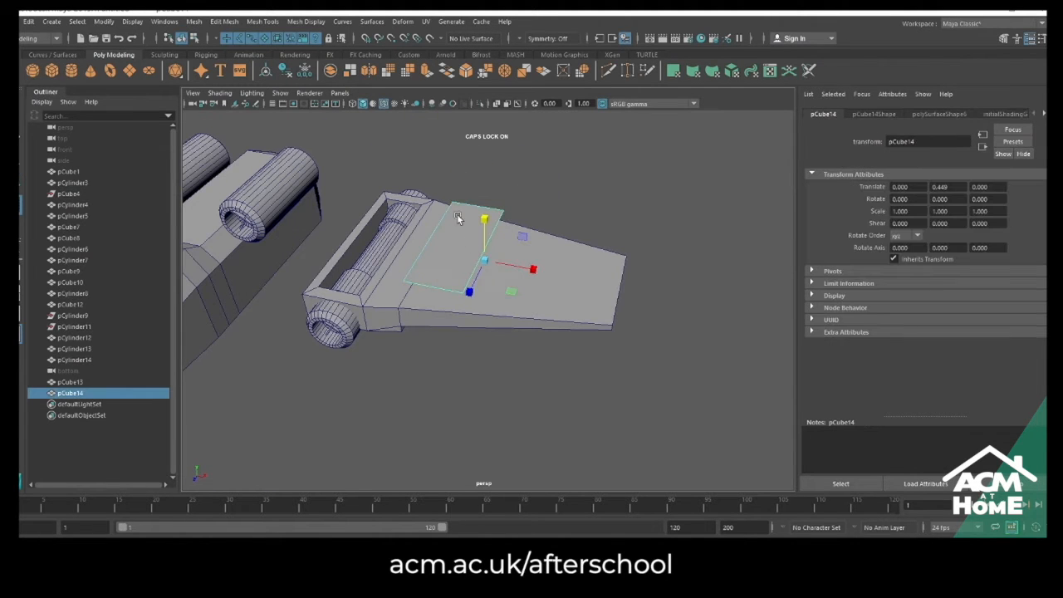
pyautogui.click(110, 25)
pyautogui.click(148, 100)
pyautogui.scroll(3, 443, 240)
pyautogui.moveTo(438, 211); pyautogui.dragTo(440, 189)
pyautogui.press('w')
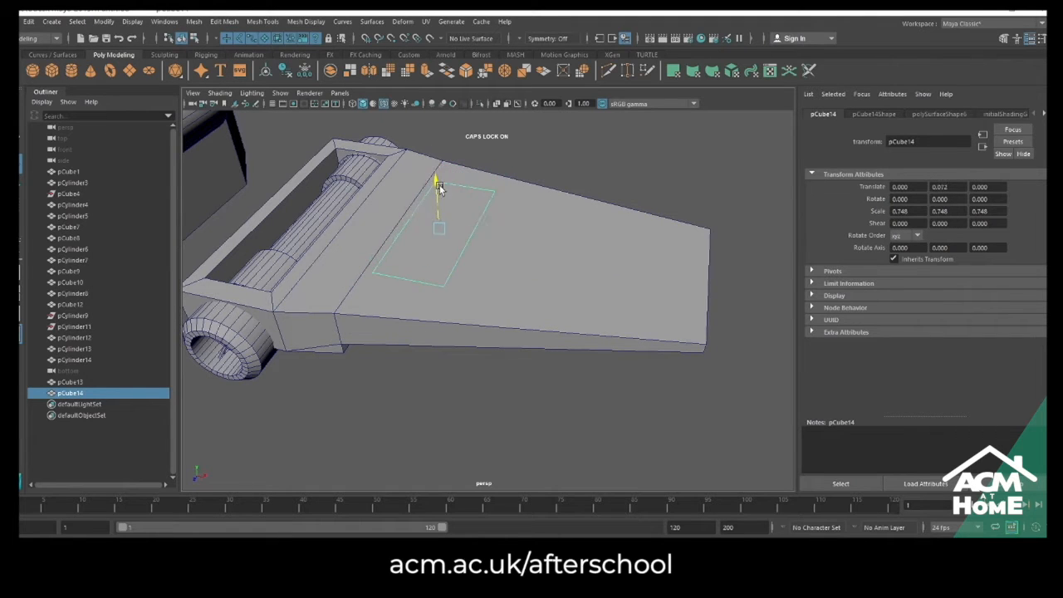
# Extrude the panel face upward into a shallow block and sink it slightly into the wing at Y -0.078
pyautogui.moveTo(411, 235); pyautogui.dragTo(415, 244, button='right')
pyautogui.click(415, 244)
pyautogui.keyDown('shift'); pyautogui.moveTo(436, 181); pyautogui.dragTo(435, 163); pyautogui.keyUp('shift')
pyautogui.keyDown('alt'); pyautogui.moveTo(457, 312); pyautogui.dragTo(444, 209); pyautogui.keyUp('alt')
pyautogui.moveTo(444, 208); pyautogui.dragTo(504, 202, button='right')
# Duplicate the block outboard to X 2.064 and narrow it into a smaller trapezoid tapering toward the wing tip
pyautogui.keyDown('alt'); pyautogui.moveTo(499, 204); pyautogui.dragTo(437, 186); pyautogui.keyUp('alt')
pyautogui.moveTo(433, 143); pyautogui.dragTo(548, 336)
pyautogui.keyDown('alt'); pyautogui.moveTo(548, 336); pyautogui.dragTo(533, 247, button='middle'); pyautogui.keyUp('alt')
pyautogui.press('r')
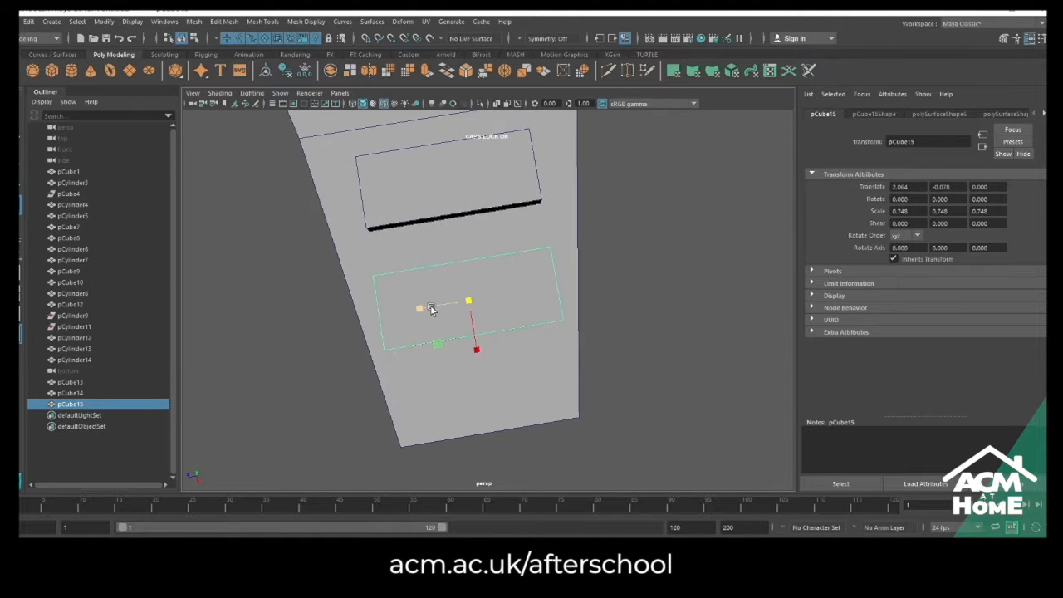
pyautogui.moveTo(489, 280); pyautogui.dragTo(418, 304, button='right')
pyautogui.keyDown('alt'); pyautogui.moveTo(418, 304); pyautogui.dragTo(545, 367); pyautogui.keyUp('alt')
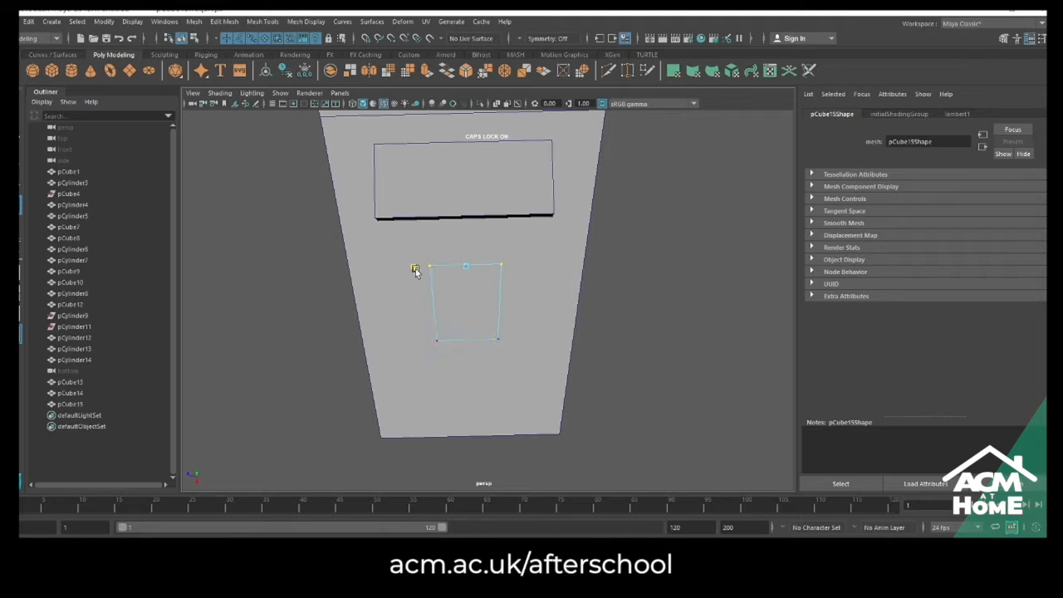
pyautogui.moveTo(467, 297); pyautogui.dragTo(521, 280, button='right')
# Taper the larger block by scaling its engine-side vertices narrower
pyautogui.click(428, 190)
pyautogui.keyDown('alt'); pyautogui.moveTo(507, 232); pyautogui.dragTo(508, 326, button='middle'); pyautogui.keyUp('alt')
pyautogui.moveTo(511, 288); pyautogui.dragTo(452, 287, button='right')
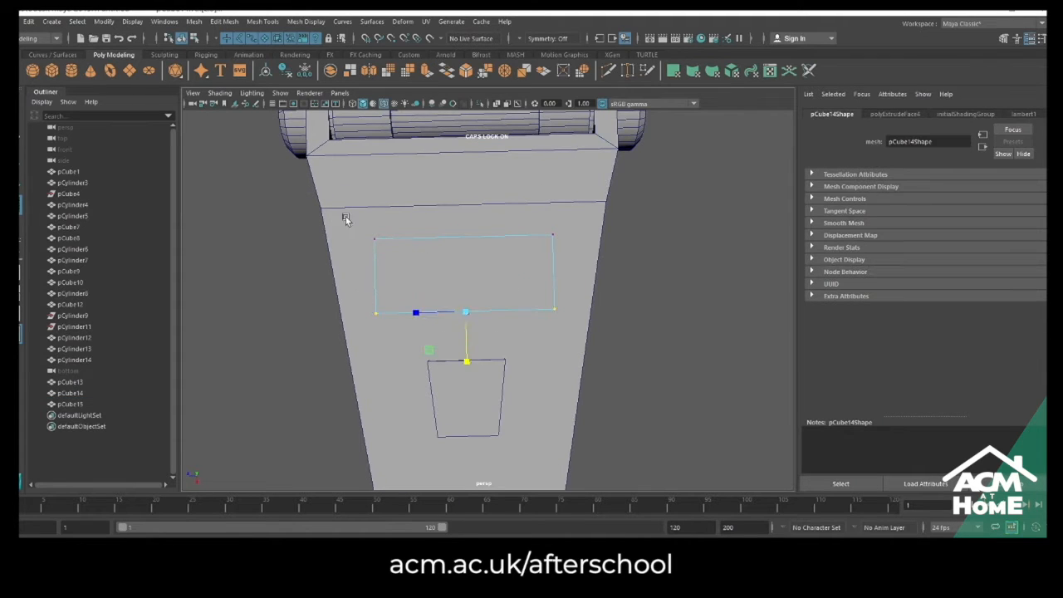
pyautogui.moveTo(631, 274); pyautogui.dragTo(631, 274)
pyautogui.keyDown('alt'); pyautogui.moveTo(423, 247); pyautogui.dragTo(532, 249); pyautogui.keyUp('alt')
pyautogui.moveTo(481, 221); pyautogui.dragTo(532, 199, button='right')
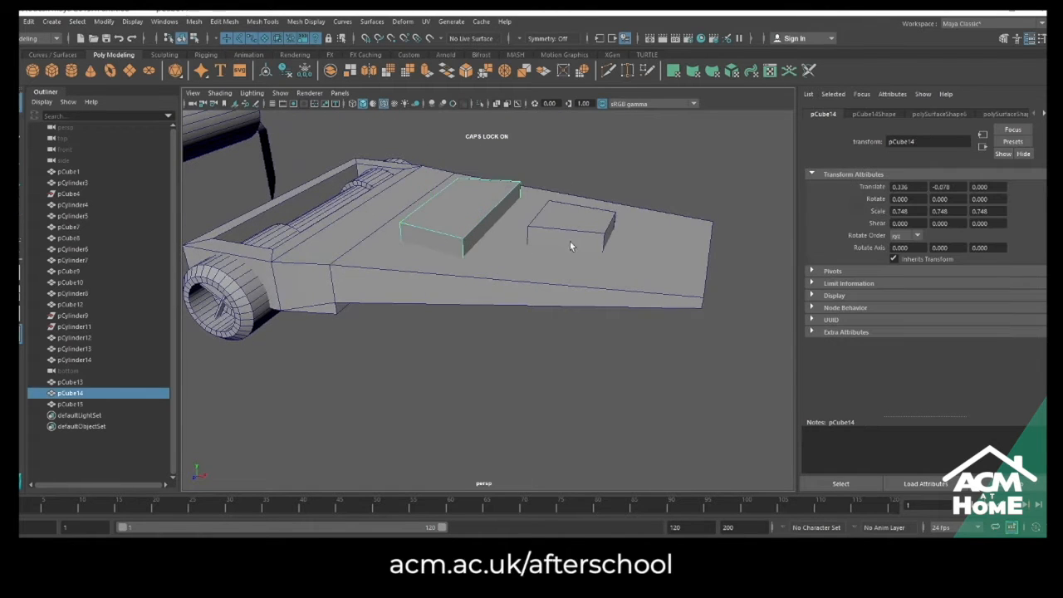
# Combine the two blocks into one mesh and delete all construction history
pyautogui.click(570, 241)
pyautogui.keyDown('shift'); pyautogui.click(468, 219); pyautogui.keyUp('shift')
pyautogui.keyDown('alt'); pyautogui.moveTo(466, 218); pyautogui.dragTo(487, 266, button='middle'); pyautogui.keyUp('alt')
pyautogui.click(330, 72)
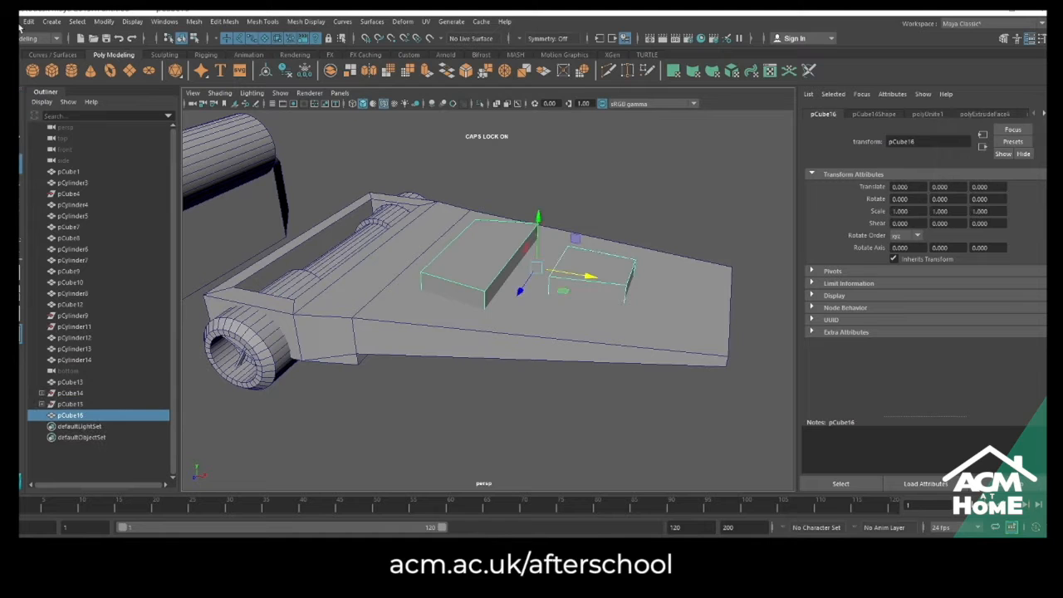
pyautogui.click(29, 21)
pyautogui.moveTo(83, 164)
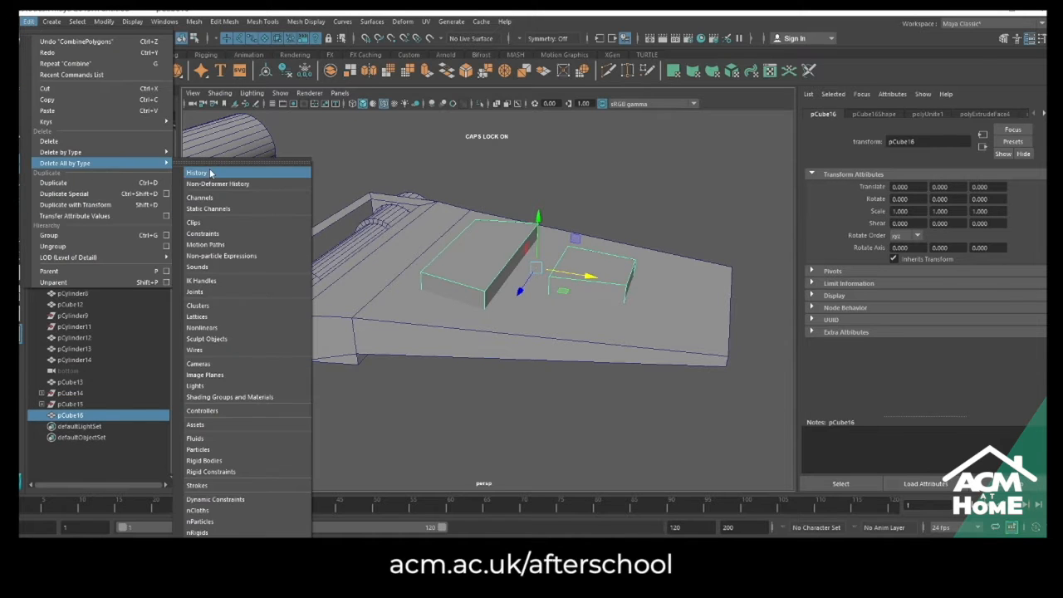
pyautogui.click(200, 171)
# Subtract the combined blocks from the wing with Boolean Difference and reverse the resulting mesh's normals
pyautogui.keyDown('alt'); pyautogui.moveTo(572, 261); pyautogui.dragTo(648, 263); pyautogui.keyUp('alt')
pyautogui.scroll(3, 600, 253)
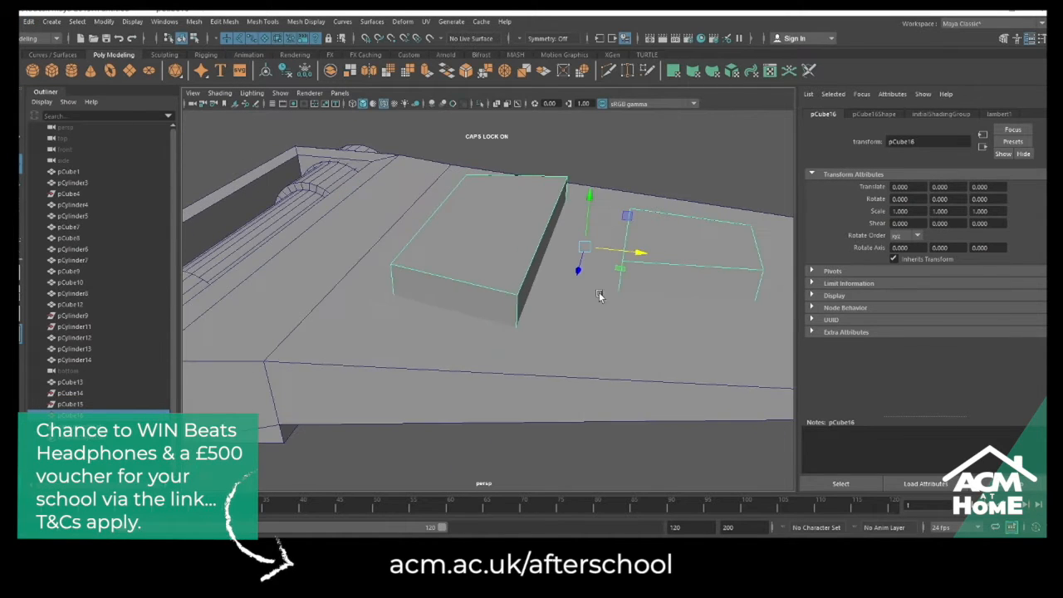
pyautogui.click(433, 372)
pyautogui.keyDown('shift'); pyautogui.click(479, 292); pyautogui.keyUp('shift')
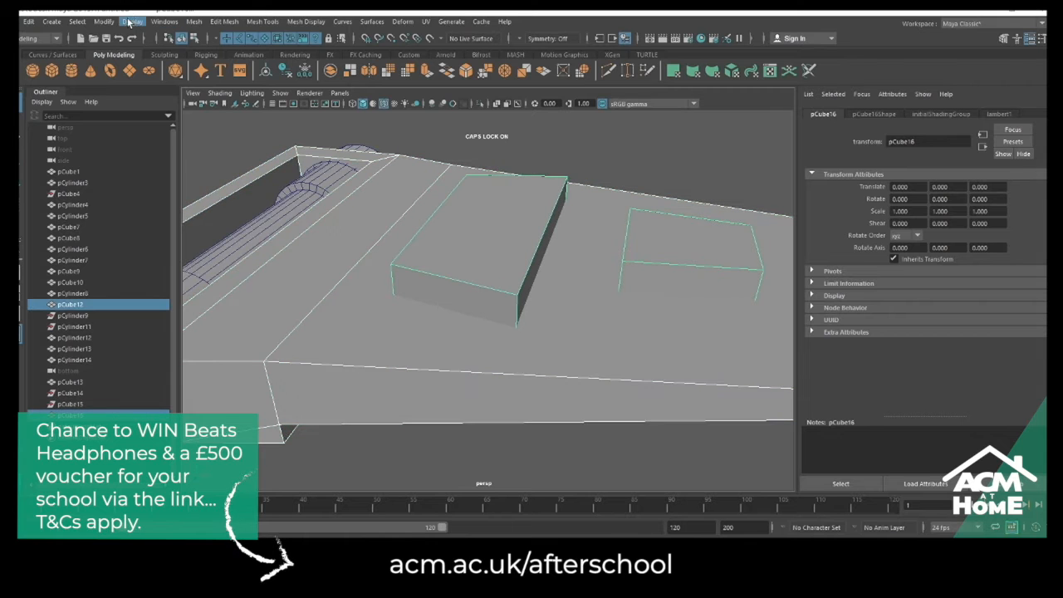
pyautogui.click(193, 21)
pyautogui.moveTo(212, 52)
pyautogui.click(334, 69)
pyautogui.keyDown('alt'); pyautogui.moveTo(583, 249); pyautogui.dragTo(492, 288); pyautogui.keyUp('alt')
pyautogui.click(312, 23)
pyautogui.click(330, 70)
# Connect the larger recess's nose-side inner corner to the wing's front corner next to the engine housing with the Connect tool
pyautogui.keyDown('alt'); pyautogui.moveTo(505, 278); pyautogui.dragTo(544, 262, button='middle'); pyautogui.keyUp('alt')
pyautogui.scroll(2, 544, 262)
pyautogui.moveTo(433, 295); pyautogui.dragTo(402, 322, button='right')
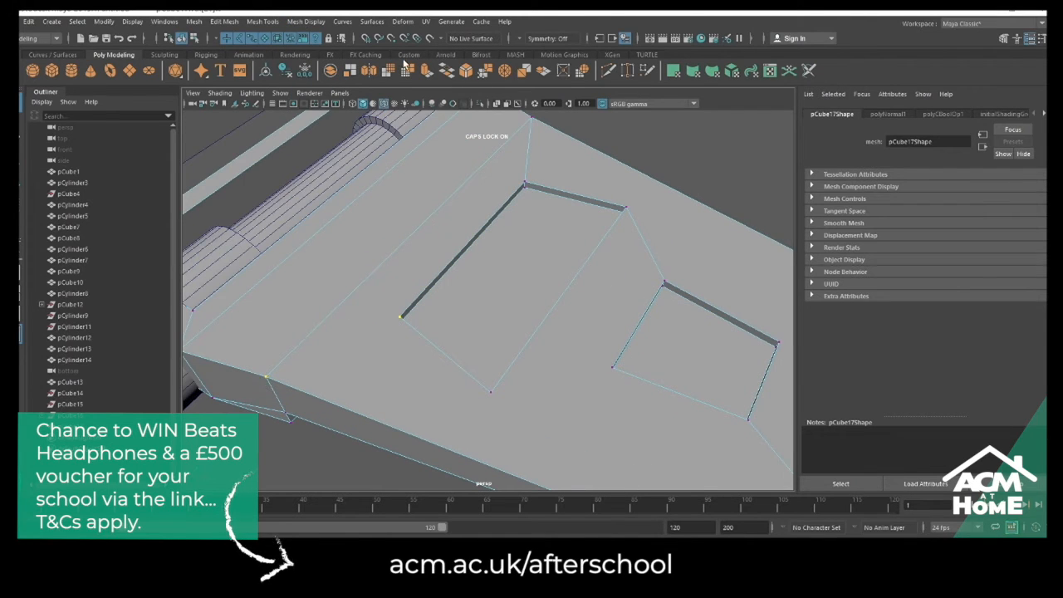
pyautogui.click(253, 22)
pyautogui.click(279, 31)
pyautogui.moveTo(285, 36); pyautogui.dragTo(194, 118)
pyautogui.click(202, 166)
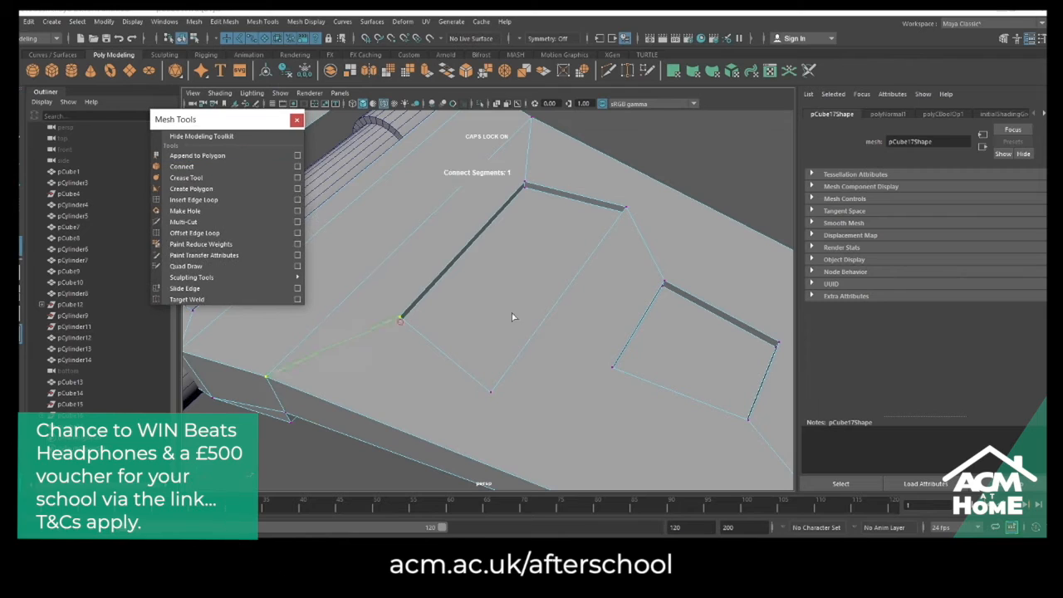
pyautogui.keyDown('alt'); pyautogui.moveTo(490, 392); pyautogui.dragTo(458, 277, button='middle'); pyautogui.keyUp('alt')
pyautogui.scroll(2, 458, 277)
pyautogui.click(20, 107)
# Connect the larger recess's nose-side outer corner to the front wing-tip corner and to the front corner beside the engine housing
pyautogui.scroll(-3, 460, 283)
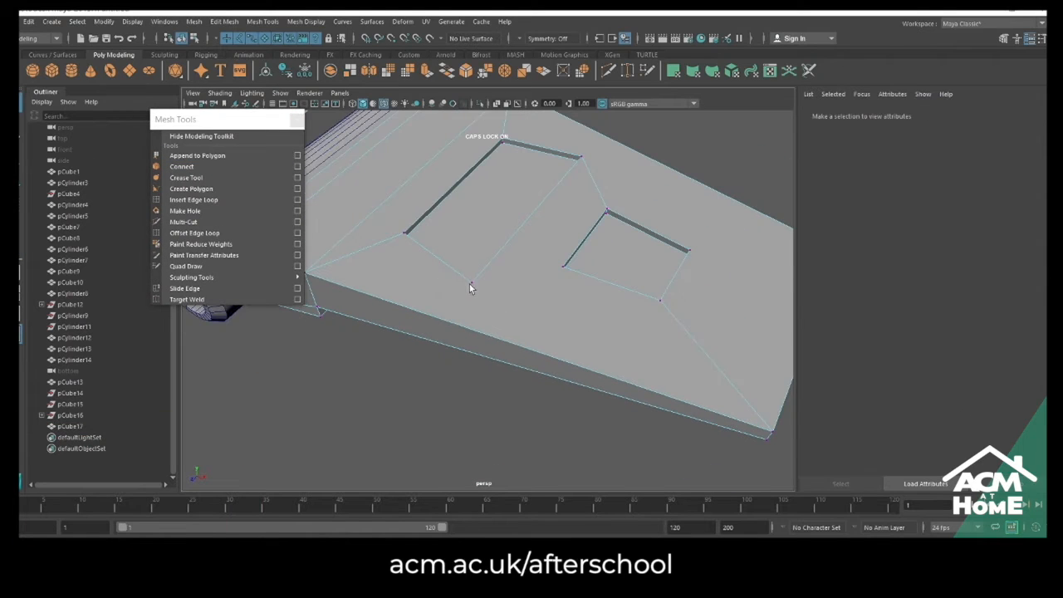
pyautogui.click(472, 282)
pyautogui.keyDown('shift'); pyautogui.click(772, 432); pyautogui.keyUp('shift')
pyautogui.click(234, 165)
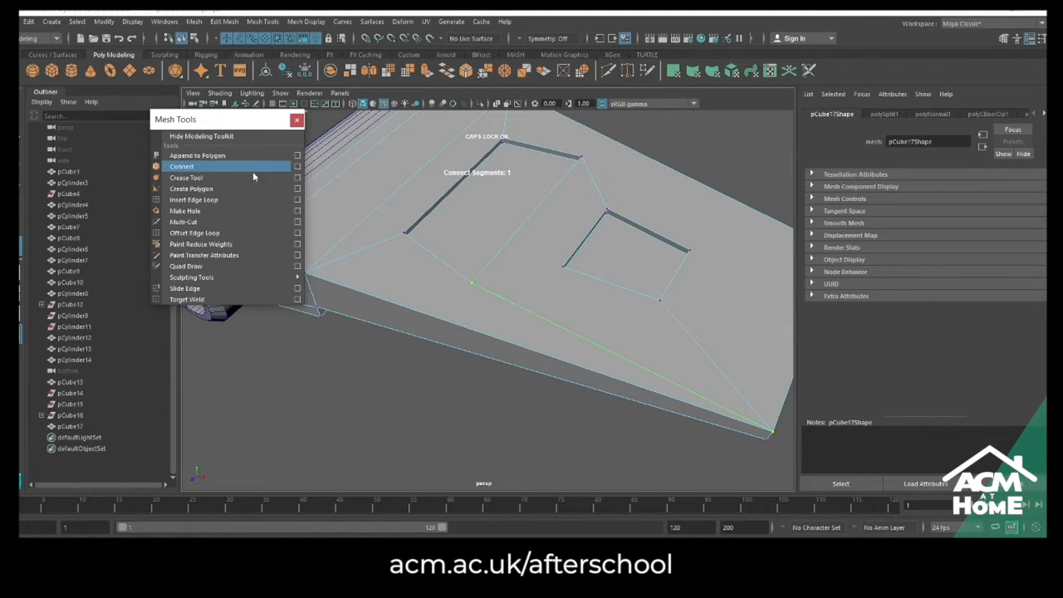
pyautogui.click(20, 107)
pyautogui.click(472, 284)
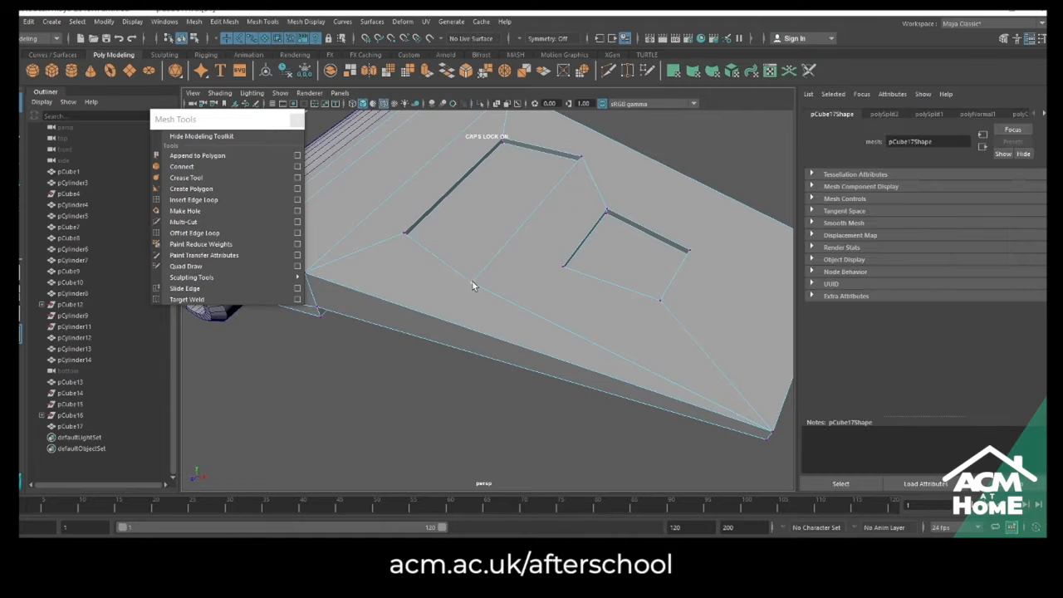
pyautogui.keyDown('alt'); pyautogui.moveTo(472, 283); pyautogui.dragTo(508, 286, button='middle'); pyautogui.keyUp('alt')
pyautogui.keyDown('shift'); pyautogui.click(341, 276); pyautogui.keyUp('shift')
pyautogui.click(176, 166)
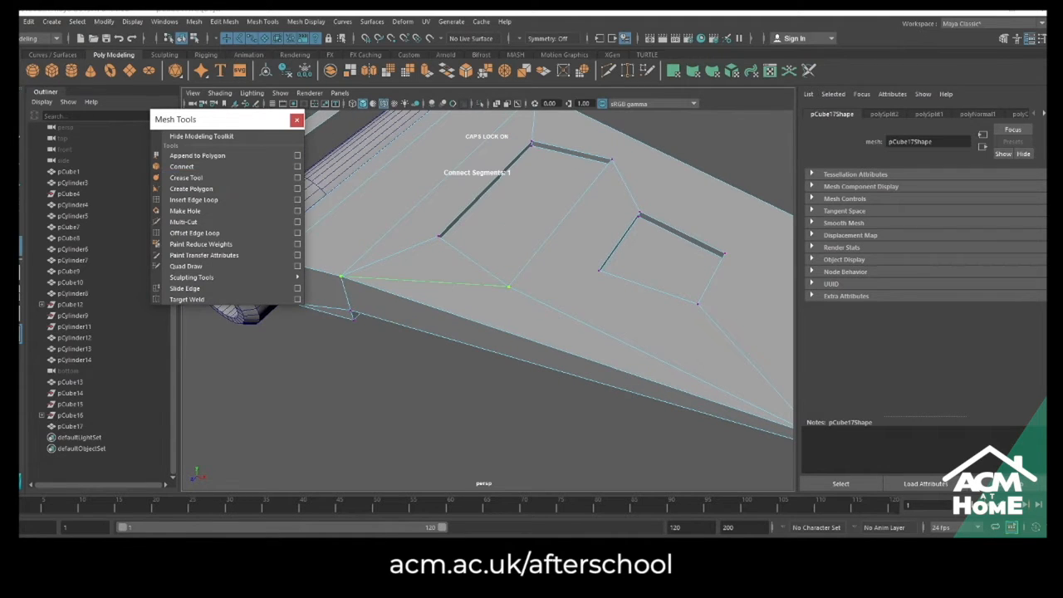
# Connect the nose-side facing corners of the two recesses, and the smaller recess's rear outer corner to the rear wing-tip corner
pyautogui.click(506, 287)
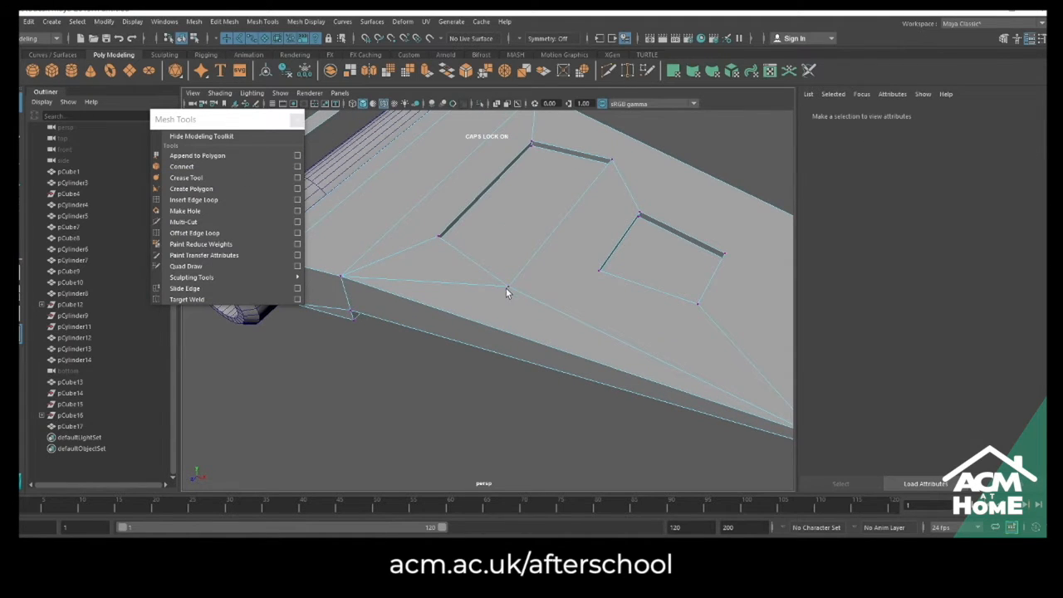
pyautogui.click(233, 167)
pyautogui.click(612, 255)
pyautogui.keyDown('alt'); pyautogui.moveTo(612, 256); pyautogui.dragTo(528, 297, button='middle'); pyautogui.keyUp('alt')
pyautogui.click(492, 304)
pyautogui.keyDown('shift'); pyautogui.click(642, 305); pyautogui.keyUp('shift')
pyautogui.click(181, 166)
pyautogui.click(502, 269)
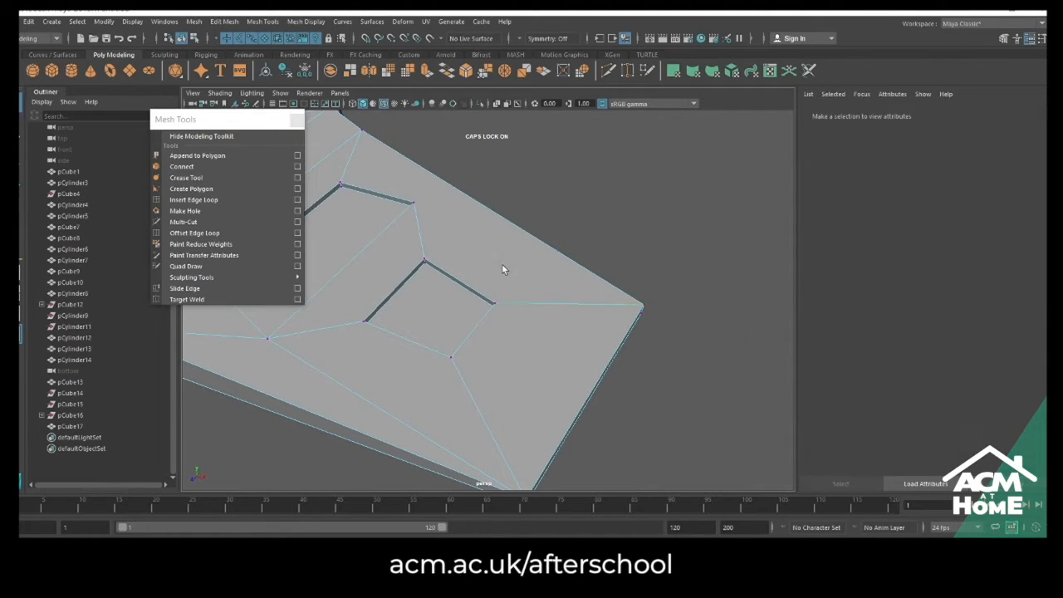
# Connect the larger recess's rear outer corner to the rear wing-tip corner and to the rear corner beside the engine housing
pyautogui.click(424, 261)
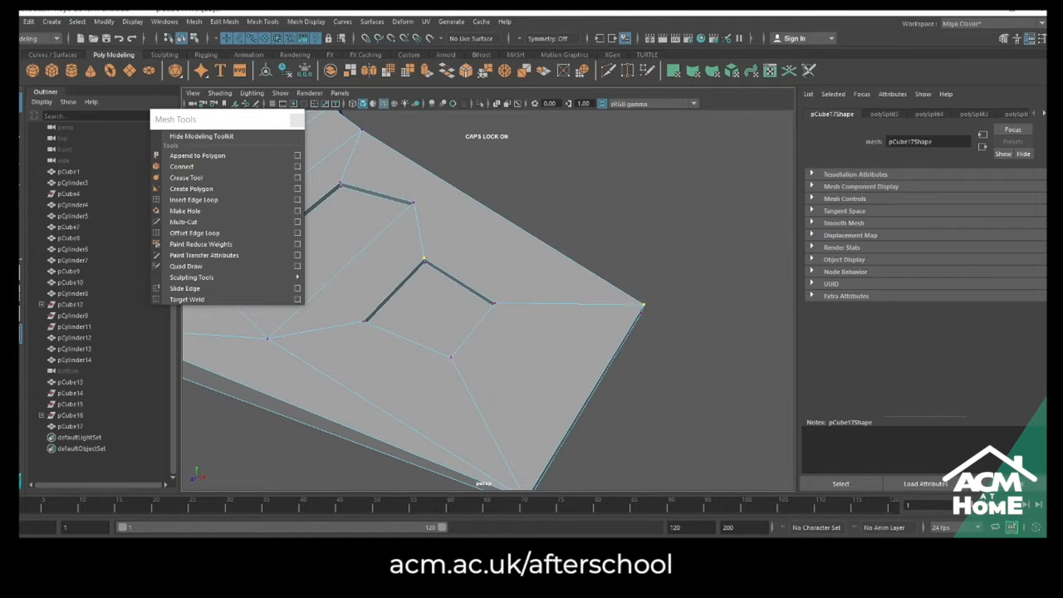
pyautogui.keyDown('alt'); pyautogui.moveTo(467, 201); pyautogui.dragTo(508, 297, button='middle'); pyautogui.keyUp('alt')
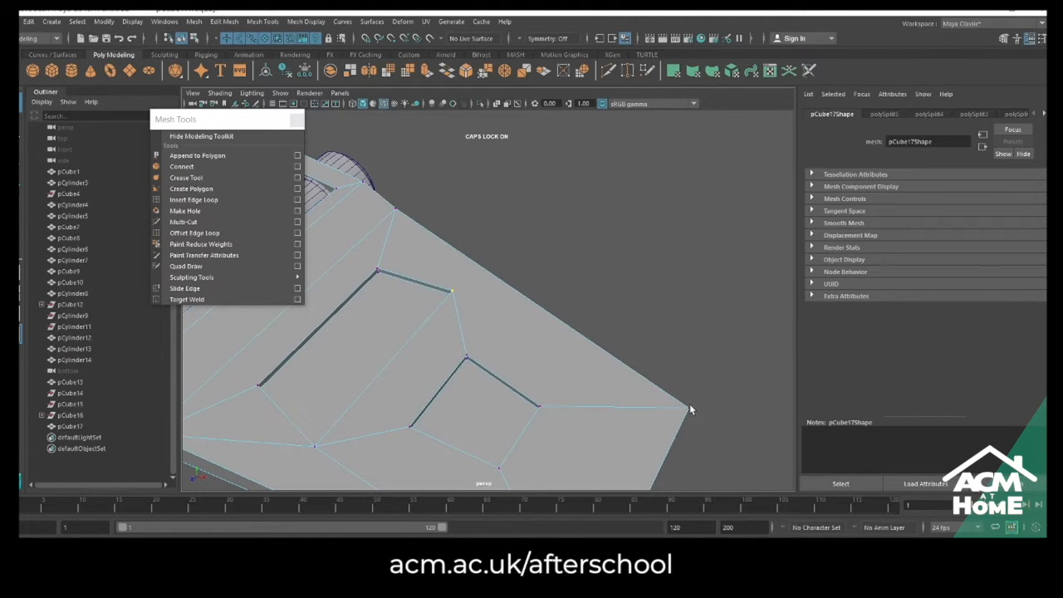
pyautogui.click(181, 166)
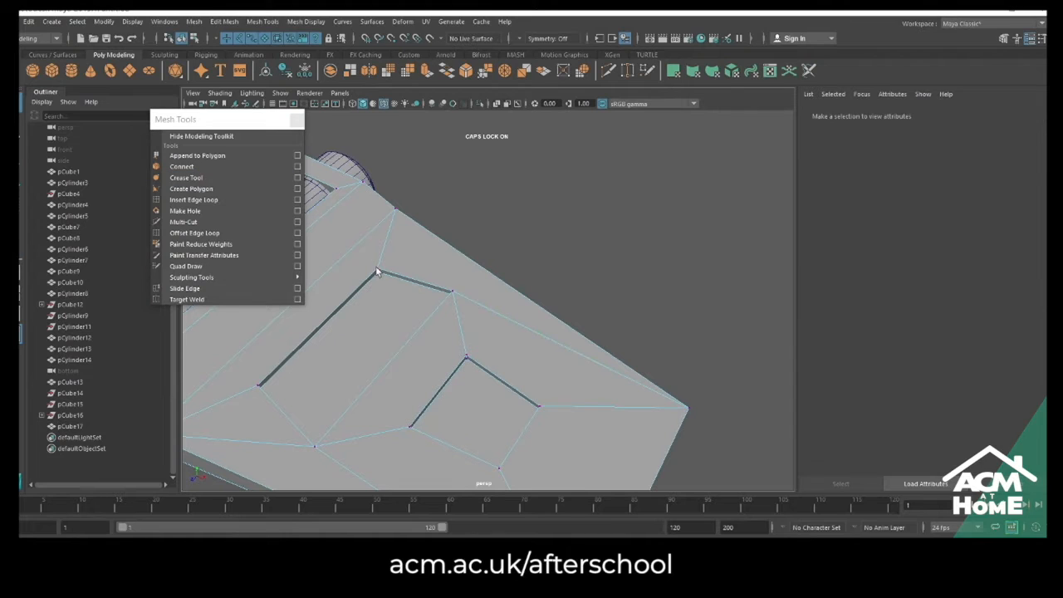
pyautogui.click(452, 291)
pyautogui.keyDown('shift'); pyautogui.click(395, 208); pyautogui.keyUp('shift')
pyautogui.click(234, 167)
pyautogui.scroll(-5, 577, 327)
pyautogui.moveTo(534, 295); pyautogui.dragTo(581, 278, button='right')
# Examine the wing's recesses and connecting edges from several angles
pyautogui.keyDown('alt'); pyautogui.moveTo(498, 320); pyautogui.dragTo(503, 354); pyautogui.keyUp('alt')
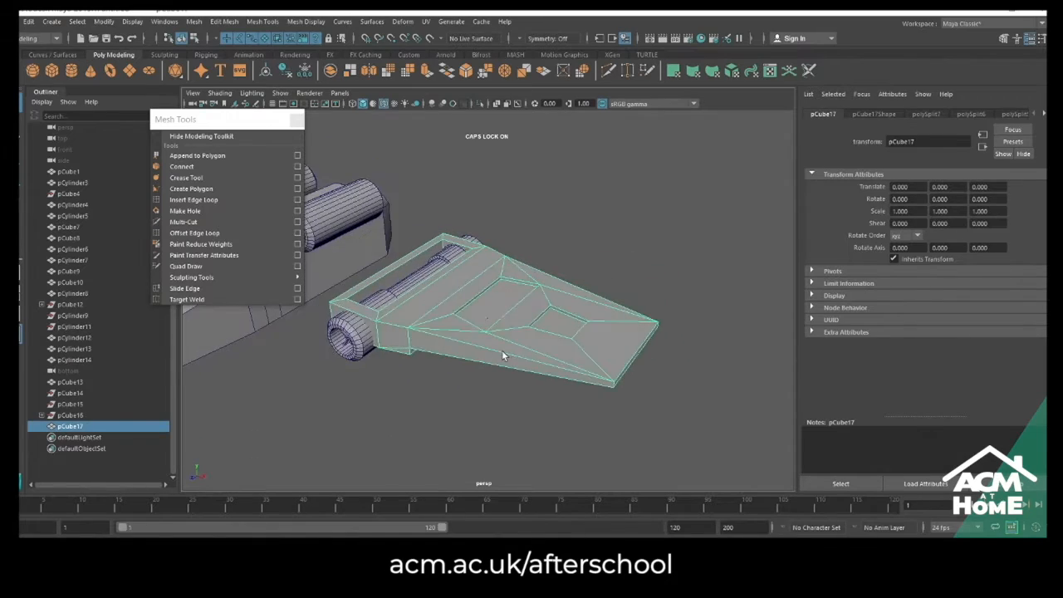
pyautogui.scroll(2, 522, 396)
pyautogui.click(522, 395)
pyautogui.keyDown('alt'); pyautogui.moveTo(513, 288); pyautogui.dragTo(592, 289, button='middle'); pyautogui.keyUp('alt')
pyautogui.keyDown('alt'); pyautogui.moveTo(592, 288); pyautogui.dragTo(612, 356); pyautogui.keyUp('alt')
pyautogui.scroll(4, 612, 355)
pyautogui.keyDown('alt'); pyautogui.moveTo(612, 355); pyautogui.dragTo(452, 293, button='middle'); pyautogui.keyUp('alt')
pyautogui.click(452, 294)
pyautogui.keyDown('alt'); pyautogui.moveTo(452, 294); pyautogui.dragTo(474, 362); pyautogui.keyUp('alt')
pyautogui.scroll(2, 549, 291)
pyautogui.keyDown('alt'); pyautogui.moveTo(549, 291); pyautogui.dragTo(577, 307, button='middle'); pyautogui.keyUp('alt')
pyautogui.moveTo(576, 307)
pyautogui.keyDown('alt'); pyautogui.mouseDown()
pyautogui.moveTo(631, 287)
pyautogui.moveTo(581, 296)
pyautogui.moveTo(545, 281)
pyautogui.moveTo(560, 341)
pyautogui.moveTo(577, 340)
pyautogui.moveTo(534, 318)
pyautogui.moveTo(572, 346)
pyautogui.moveTo(540, 302)
pyautogui.moveTo(557, 304)
pyautogui.mouseUp(); pyautogui.keyUp('alt')
pyautogui.scroll(-3, 570, 322)
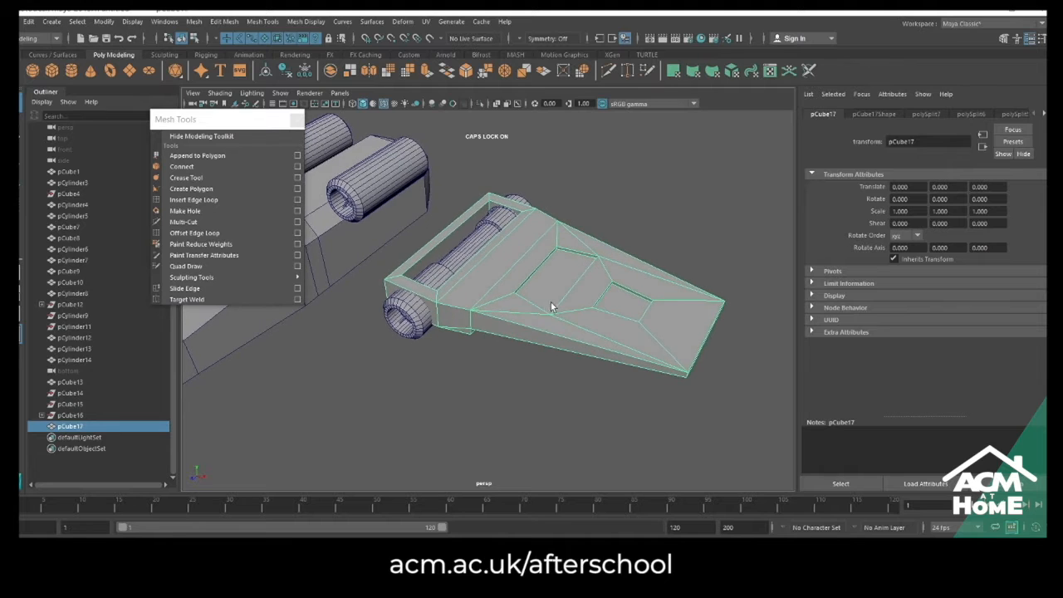
# Duplicate the body's near-side engine cylinder and move the copy lengthwise past the body's rear end to Z -4.165
pyautogui.keyDown('alt'); pyautogui.moveTo(557, 304); pyautogui.dragTo(615, 339, button='middle'); pyautogui.keyUp('alt')
pyautogui.keyDown('alt'); pyautogui.moveTo(615, 339); pyautogui.dragTo(474, 280); pyautogui.keyUp('alt')
pyautogui.click(477, 281)
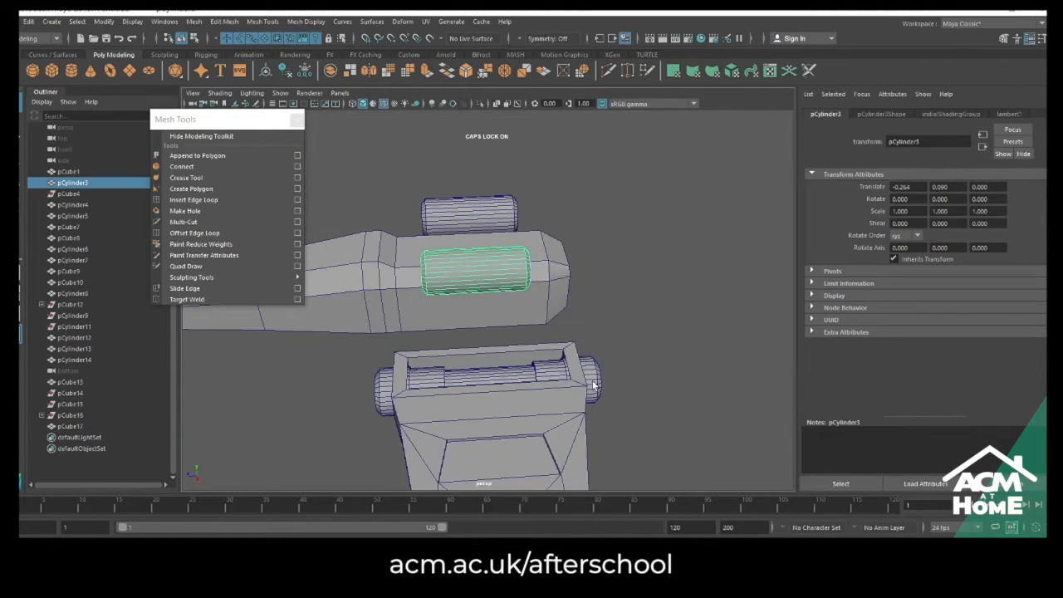
pyautogui.keyDown('alt'); pyautogui.moveTo(476, 281); pyautogui.dragTo(522, 345, button='middle'); pyautogui.keyUp('alt')
pyautogui.keyDown('shift'); pyautogui.moveTo(454, 313); pyautogui.dragTo(536, 316); pyautogui.keyUp('shift')
pyautogui.keyDown('alt'); pyautogui.moveTo(537, 315); pyautogui.dragTo(456, 334, button='middle'); pyautogui.keyUp('alt')
pyautogui.scroll(4, 548, 348)
# Select the copied cylinder's outer shell faces, invert the selection and delete the rest
pyautogui.moveTo(554, 352); pyautogui.dragTo(552, 333, button='right')
pyautogui.keyDown('alt'); pyautogui.moveTo(551, 334); pyautogui.dragTo(600, 361); pyautogui.keyUp('alt')
pyautogui.moveTo(529, 422); pyautogui.dragTo(548, 377)
pyautogui.hotkey('ctrl', 'shift', 'i')
pyautogui.press('Delete')
# Center the cylinder shell's pivot and scale it uniformly to 0.492
pyautogui.moveTo(545, 339); pyautogui.dragTo(592, 281, button='right')
pyautogui.click(105, 23)
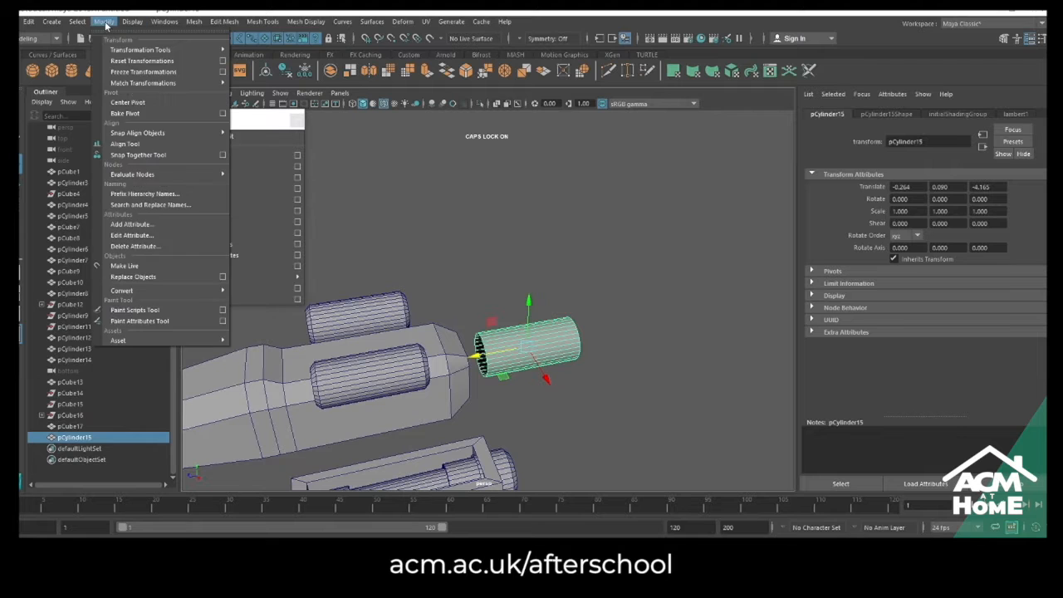
pyautogui.click(133, 102)
pyautogui.press('r')
pyautogui.moveTo(527, 347); pyautogui.dragTo(594, 390)
pyautogui.moveTo(523, 317); pyautogui.dragTo(515, 314)
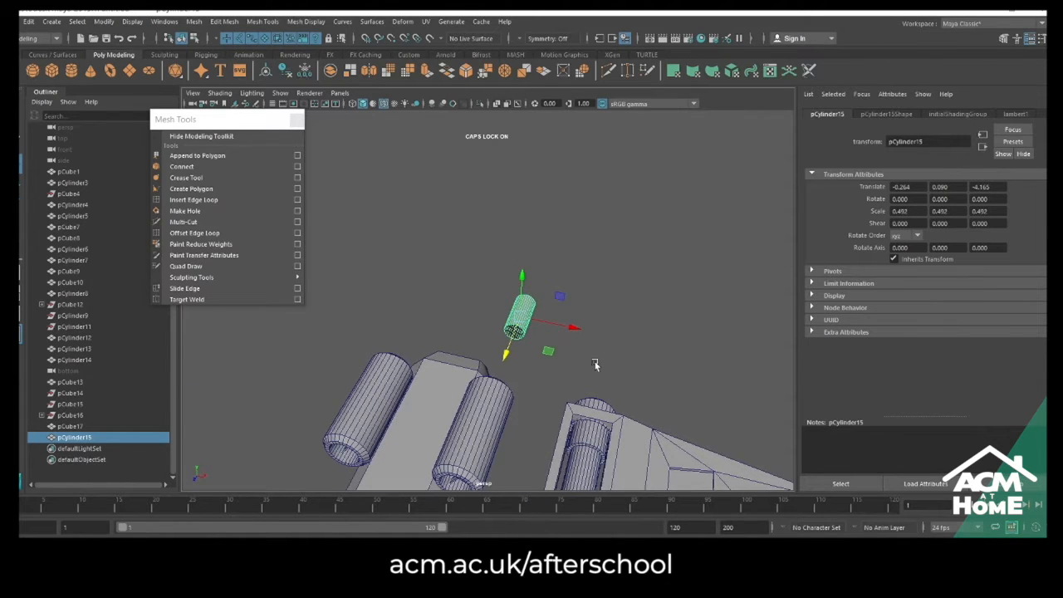
# Scale the cylinder shell down to 0.346 and move it to the wing's outer end at X 7.889
pyautogui.keyDown('alt'); pyautogui.moveTo(592, 373); pyautogui.dragTo(514, 357, button='middle'); pyautogui.keyUp('alt')
pyautogui.moveTo(488, 313); pyautogui.dragTo(398, 365)
pyautogui.keyDown('alt'); pyautogui.moveTo(433, 368); pyautogui.dragTo(397, 361); pyautogui.keyUp('alt')
pyautogui.scroll(5, 394, 353)
pyautogui.press('r')
pyautogui.press('w')
pyautogui.keyDown('alt'); pyautogui.moveTo(488, 390); pyautogui.dragTo(341, 378); pyautogui.keyUp('alt')
pyautogui.moveTo(544, 318); pyautogui.dragTo(465, 245)
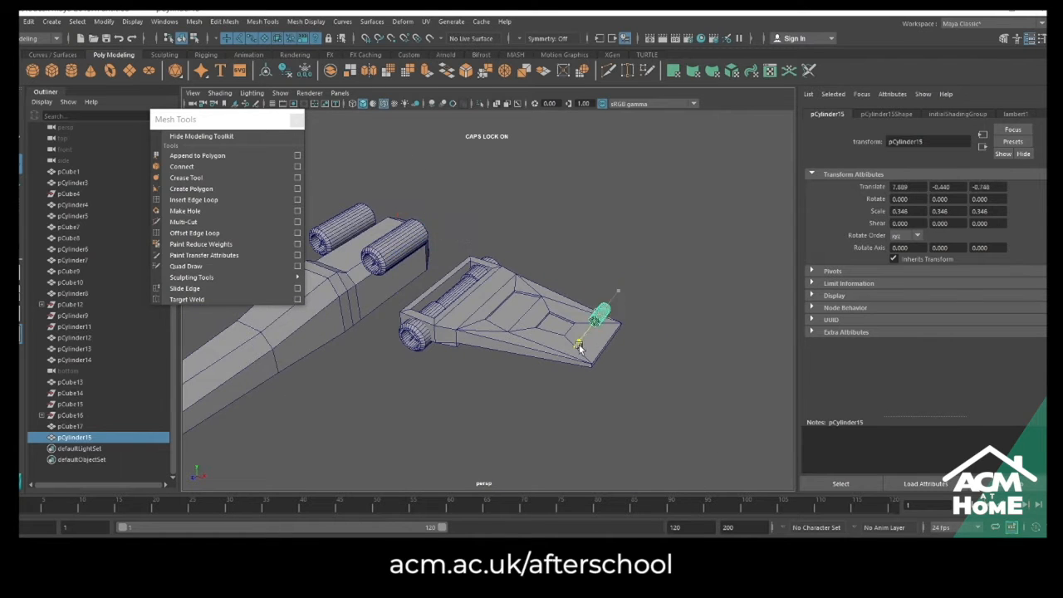
# Place the cylinder beneath the wing tip at X 8.216, Y -1.721, Z -0.004 and stretch it lengthwise to a Z scale of 0.770
pyautogui.moveTo(575, 379); pyautogui.dragTo(583, 369)
pyautogui.keyDown('alt'); pyautogui.moveTo(583, 368); pyautogui.dragTo(498, 374); pyautogui.keyUp('alt')
pyautogui.keyDown('alt'); pyautogui.moveTo(498, 374); pyautogui.dragTo(735, 361, button='middle'); pyautogui.keyUp('alt')
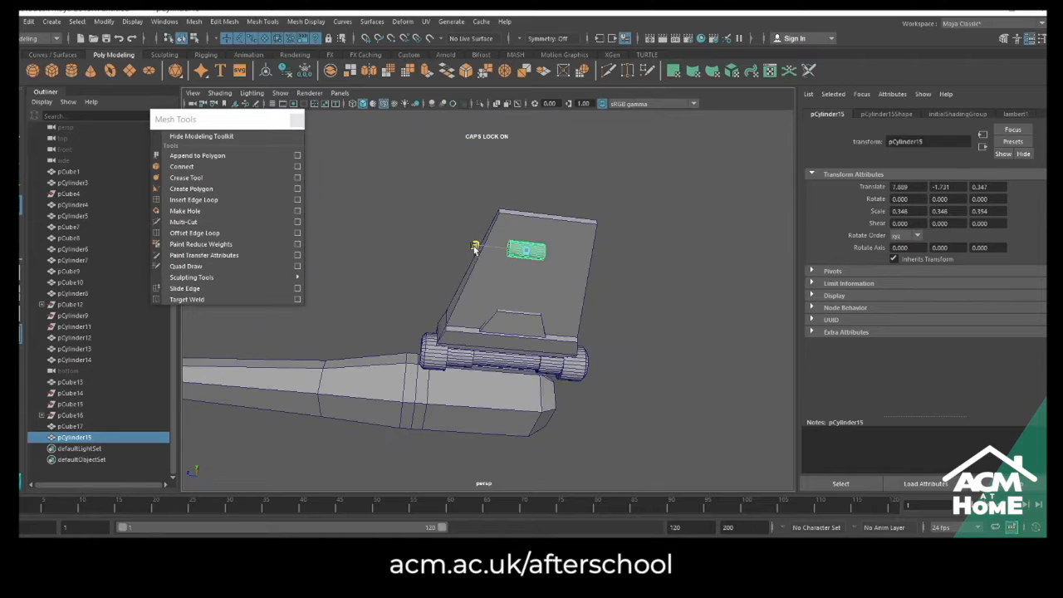
pyautogui.moveTo(465, 229); pyautogui.dragTo(401, 223)
pyautogui.keyDown('alt'); pyautogui.moveTo(540, 234); pyautogui.dragTo(565, 216); pyautogui.keyUp('alt')
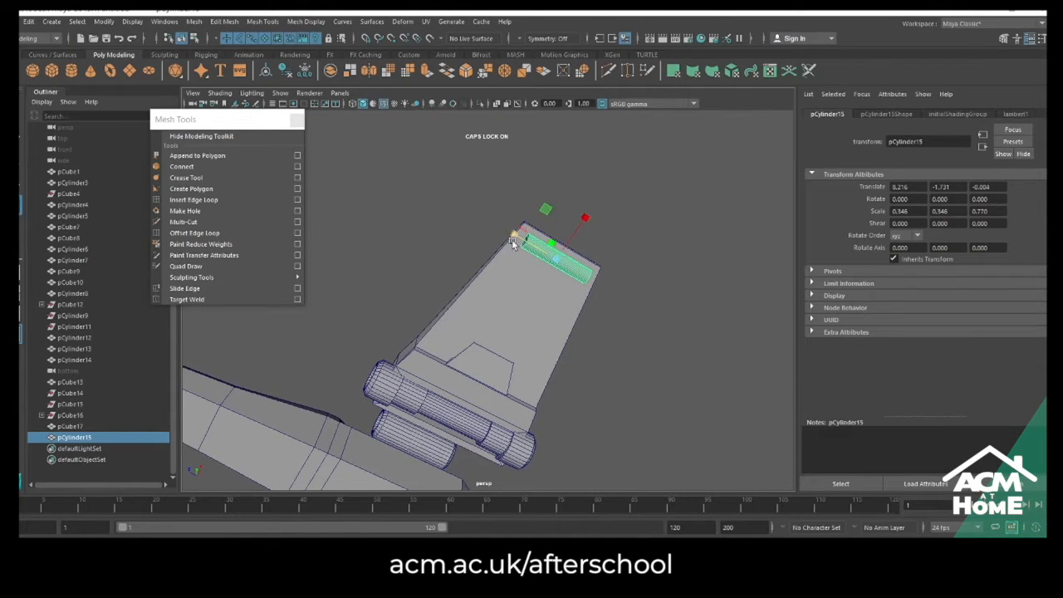
# Raise the cylinder against the wing tip's underside to Y -1.381 and stretch its Z scale to 0.822
pyautogui.keyDown('alt'); pyautogui.moveTo(498, 229); pyautogui.dragTo(527, 290); pyautogui.keyUp('alt')
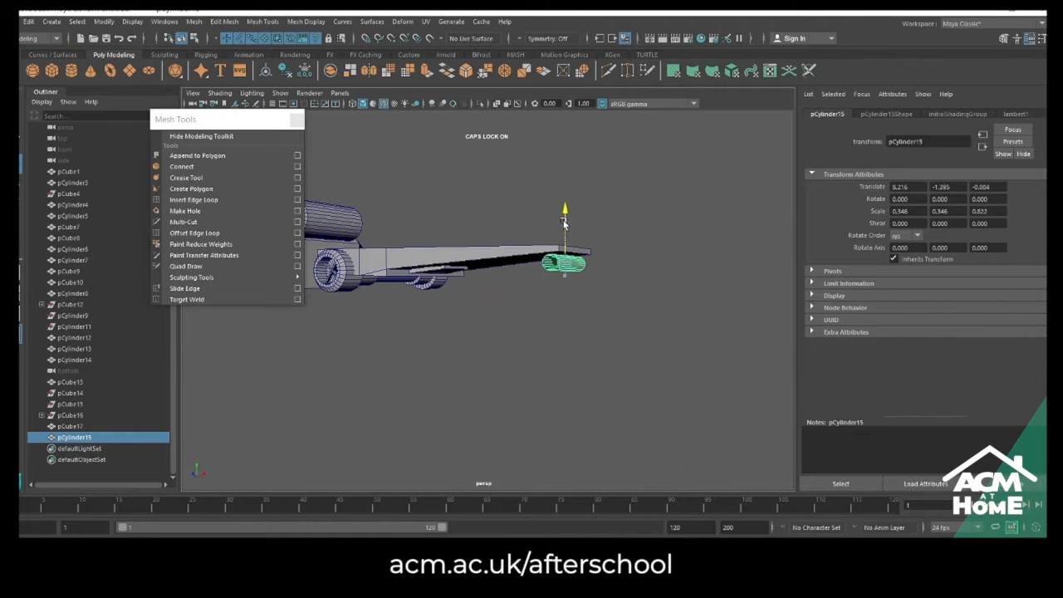
pyautogui.moveTo(563, 224); pyautogui.dragTo(564, 222)
# Cap the cylinder's rear opening by extruding its open edge loop inward and merging the new edges to the centre
pyautogui.keyDown('alt'); pyautogui.moveTo(660, 322); pyautogui.dragTo(465, 330); pyautogui.keyUp('alt')
pyautogui.scroll(8, 466, 331)
pyautogui.keyDown('alt'); pyautogui.moveTo(466, 330); pyautogui.dragTo(597, 340, button='middle'); pyautogui.keyUp('alt')
pyautogui.moveTo(603, 341); pyautogui.dragTo(604, 270, button='right')
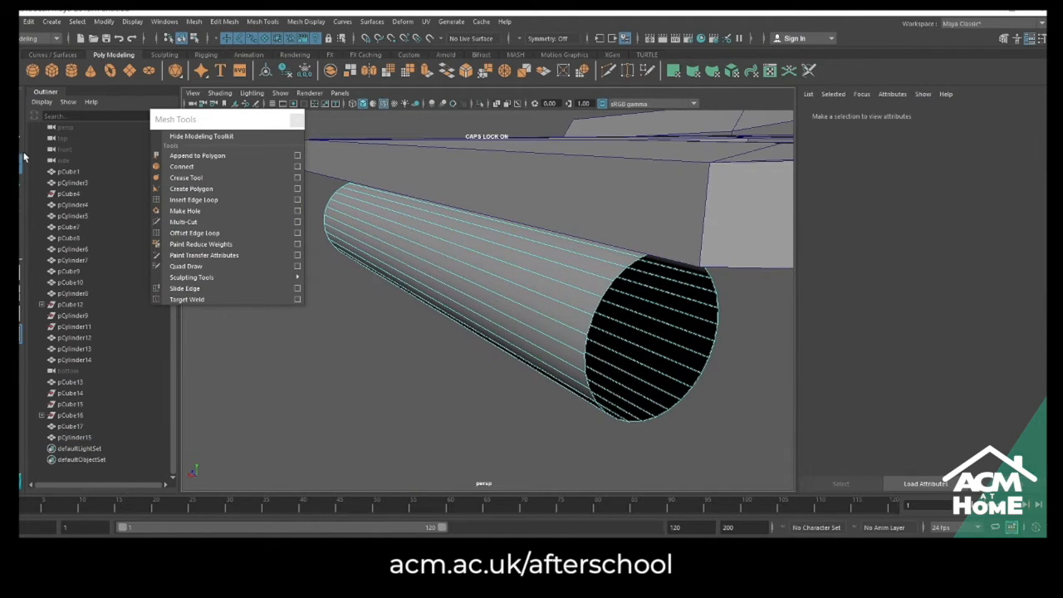
pyautogui.doubleClick(676, 404)
pyautogui.press('r')
pyautogui.keyDown('shift'); pyautogui.moveTo(655, 336); pyautogui.dragTo(593, 344); pyautogui.keyUp('shift')
pyautogui.click(297, 120)
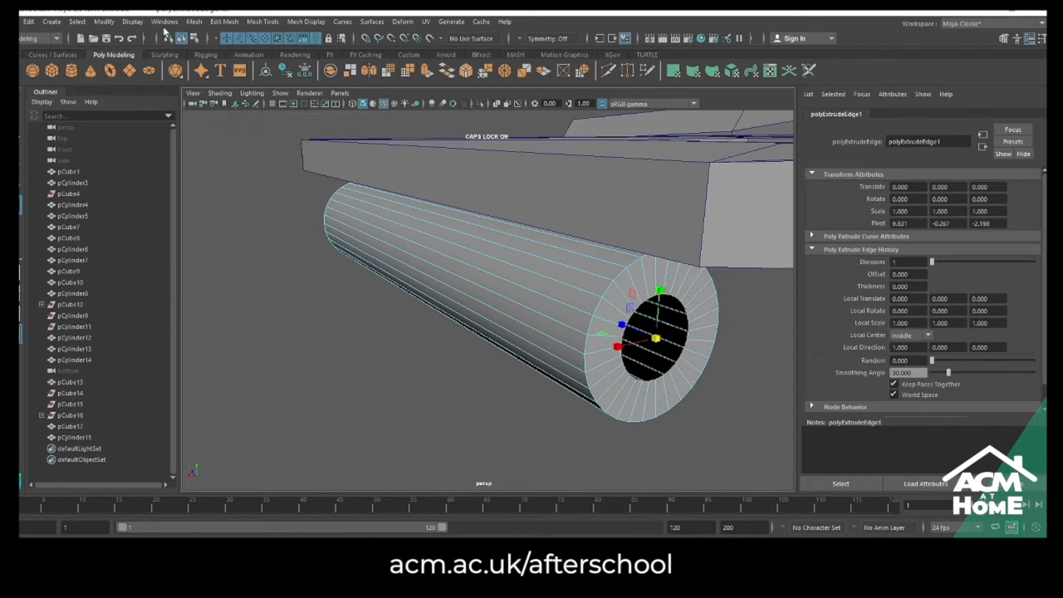
pyautogui.click(223, 21)
pyautogui.click(226, 33)
pyautogui.click(261, 152)
# Extrude the open edge loop at the cylinder's front end inward to form a flat rim around a smaller opening
pyautogui.keyDown('alt'); pyautogui.moveTo(681, 409); pyautogui.dragTo(503, 367); pyautogui.keyUp('alt')
pyautogui.moveTo(645, 295); pyautogui.dragTo(645, 265, button='right')
pyautogui.keyDown('alt'); pyautogui.moveTo(506, 328); pyautogui.dragTo(702, 284); pyautogui.keyUp('alt')
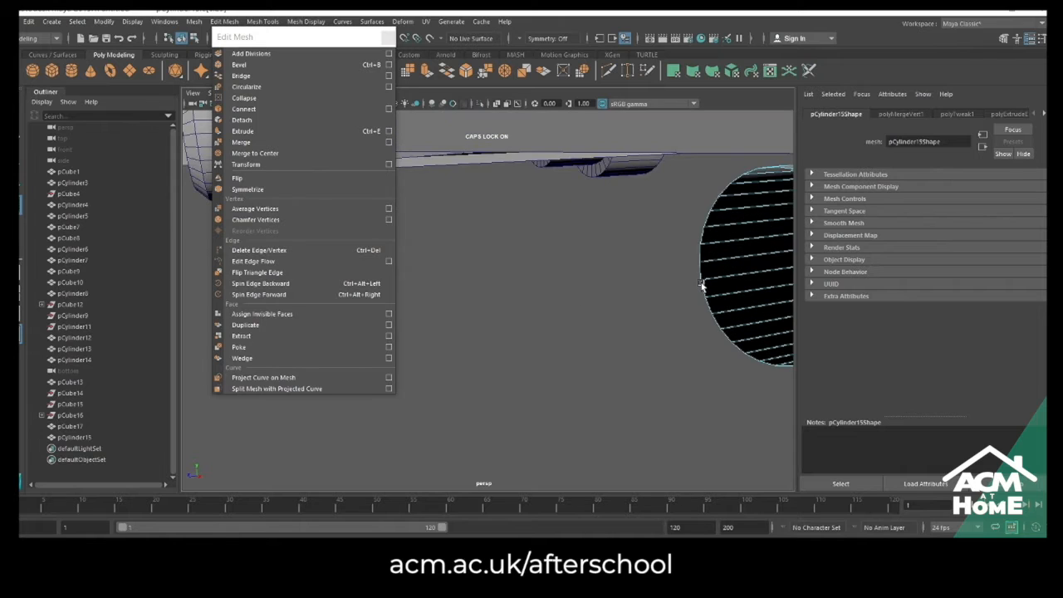
pyautogui.keyDown('alt'); pyautogui.moveTo(681, 343); pyautogui.dragTo(616, 360); pyautogui.keyUp('alt')
pyautogui.keyDown('shift'); pyautogui.moveTo(621, 310); pyautogui.dragTo(586, 314); pyautogui.keyUp('shift')
pyautogui.click(286, 153)
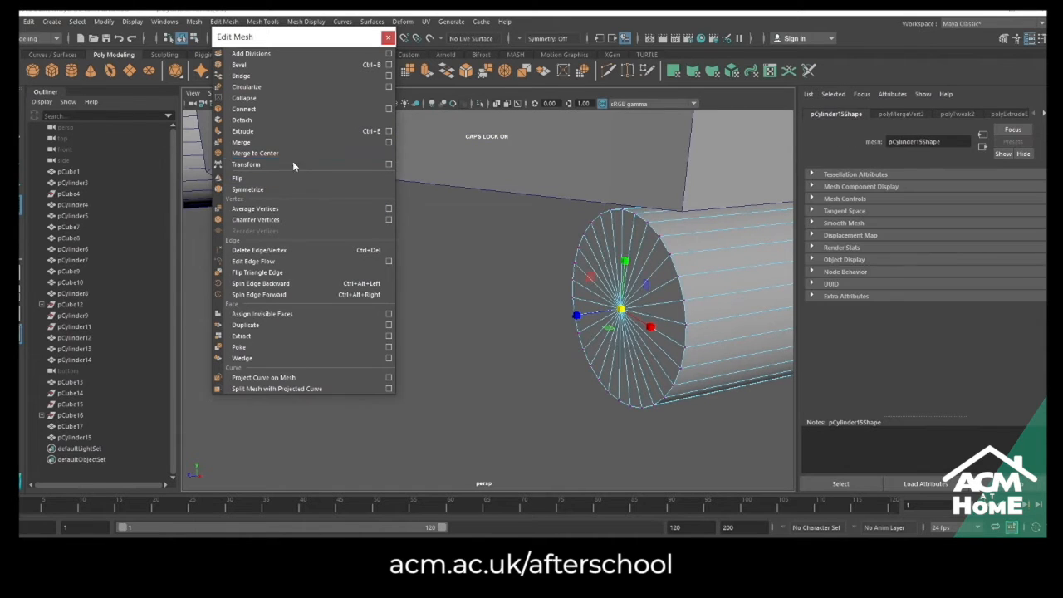
pyautogui.hotkey('ctrl', 'e')
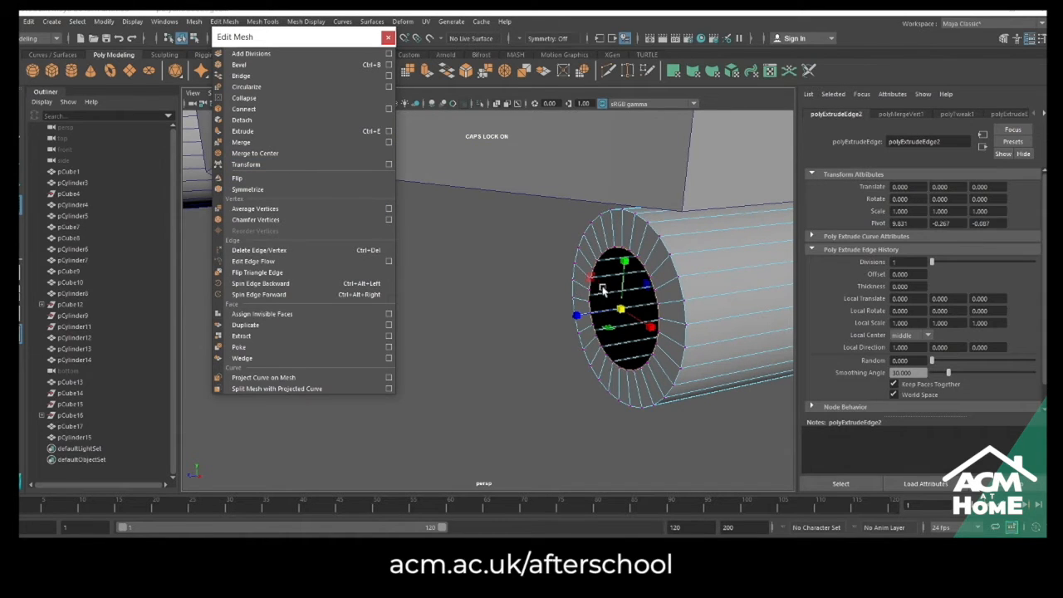
# Select the inner edge loop of the front rim and scale it up slightly
pyautogui.keyDown('alt'); pyautogui.moveTo(725, 380); pyautogui.dragTo(606, 321); pyautogui.keyUp('alt')
pyautogui.moveTo(609, 290); pyautogui.dragTo(660, 273, button='right')
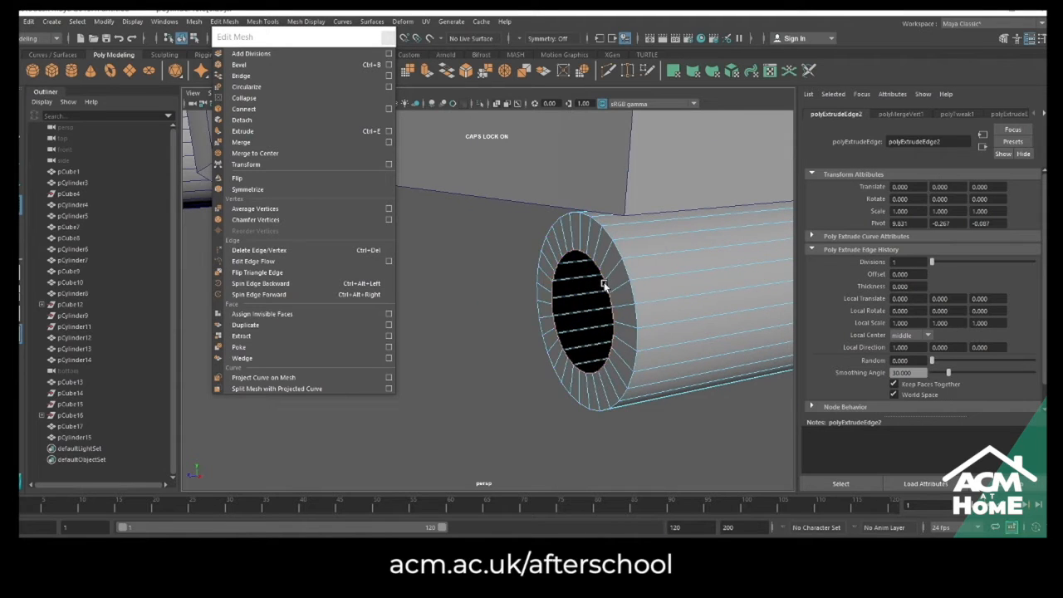
pyautogui.scroll(-5, 611, 323)
pyautogui.keyDown('alt'); pyautogui.moveTo(611, 324); pyautogui.dragTo(635, 340); pyautogui.keyUp('alt')
pyautogui.scroll(5, 575, 328)
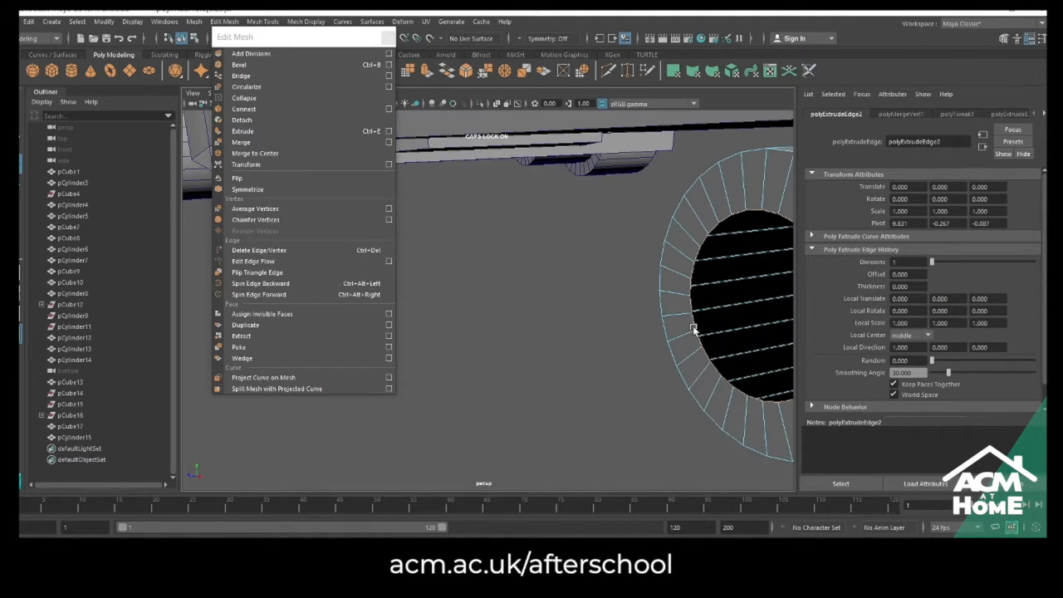
pyautogui.doubleClick(691, 326)
pyautogui.scroll(-3, 694, 324)
pyautogui.moveTo(663, 305); pyautogui.dragTo(667, 311)
pyautogui.scroll(-3, 667, 312)
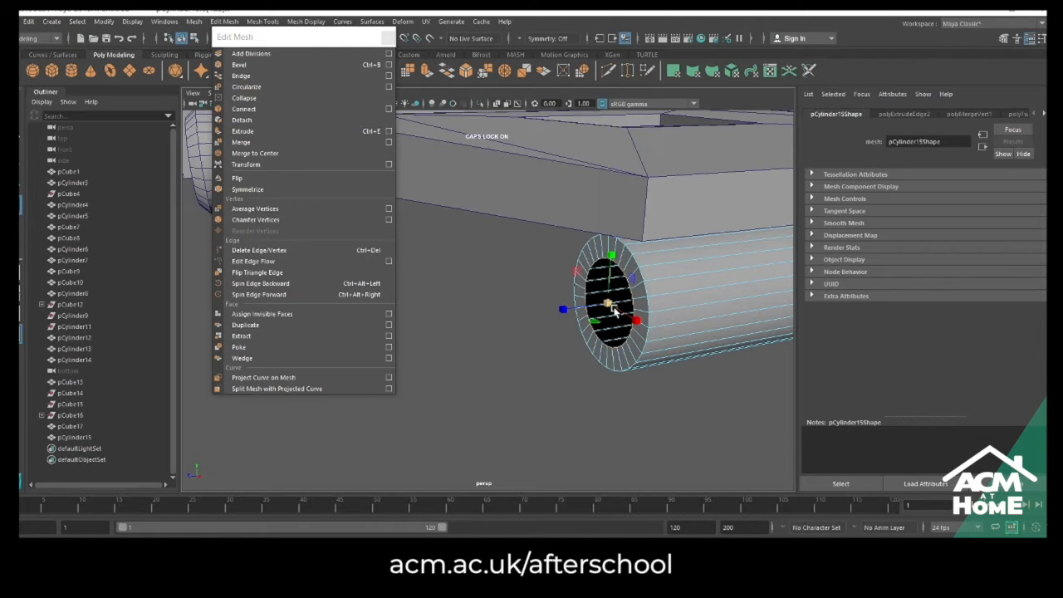
# Extrude the rim's inner edge loop forward into a narrower barrel section
pyautogui.press('w')
pyautogui.scroll(-3, 604, 303)
pyautogui.keyDown('shift'); pyautogui.moveTo(520, 316); pyautogui.dragTo(406, 327); pyautogui.keyUp('shift')
pyautogui.scroll(-3, 610, 356)
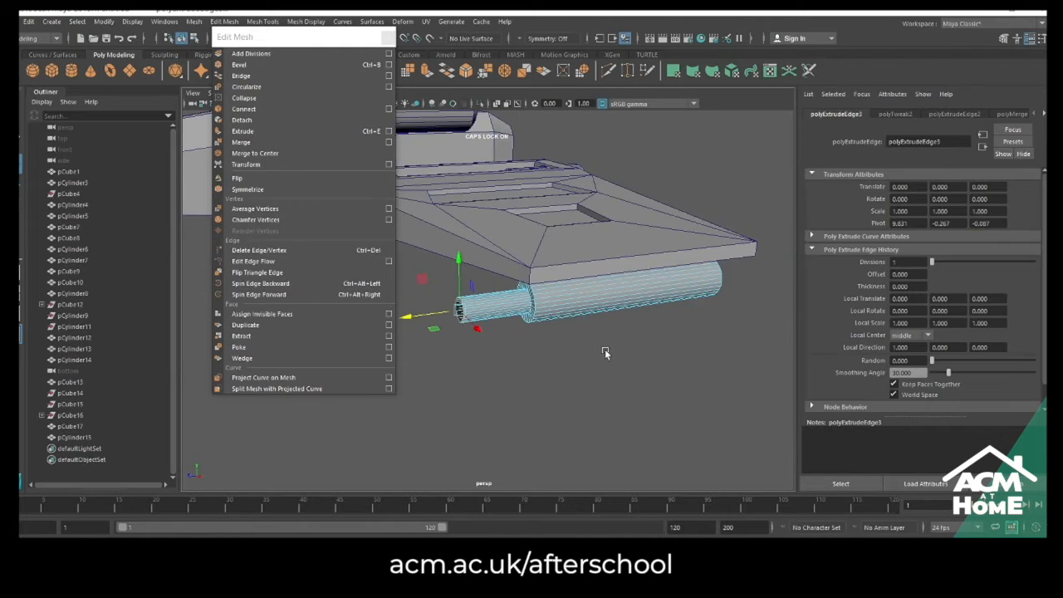
# Extrude the edge loop at the barrel section's front end inward to form a smaller opening
pyautogui.keyDown('alt'); pyautogui.moveTo(610, 357); pyautogui.dragTo(700, 347, button='middle'); pyautogui.keyUp('alt')
pyautogui.moveTo(700, 347)
pyautogui.keyDown('alt'); pyautogui.mouseDown()
pyautogui.moveTo(619, 320)
pyautogui.moveTo(612, 346)
pyautogui.moveTo(704, 362)
pyautogui.mouseUp(); pyautogui.keyUp('alt')
pyautogui.hotkey('ctrl', 'e')
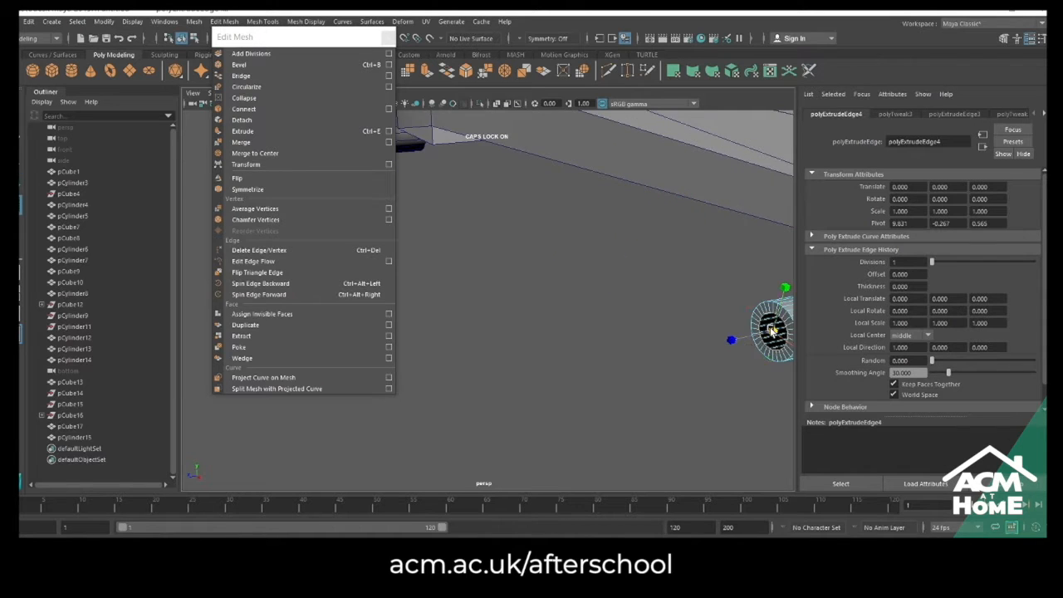
pyautogui.keyDown('alt'); pyautogui.moveTo(772, 330); pyautogui.dragTo(581, 307); pyautogui.keyUp('alt')
pyautogui.click(388, 37)
pyautogui.press('w')
pyautogui.keyDown('alt'); pyautogui.moveTo(521, 286); pyautogui.dragTo(656, 405); pyautogui.keyUp('alt')
pyautogui.hotkey('ctrl', 'e')
pyautogui.keyDown('alt'); pyautogui.moveTo(654, 404); pyautogui.dragTo(570, 358, button='right'); pyautogui.keyUp('alt')
pyautogui.keyDown('alt'); pyautogui.moveTo(569, 358); pyautogui.dragTo(617, 367, button='middle'); pyautogui.keyUp('alt')
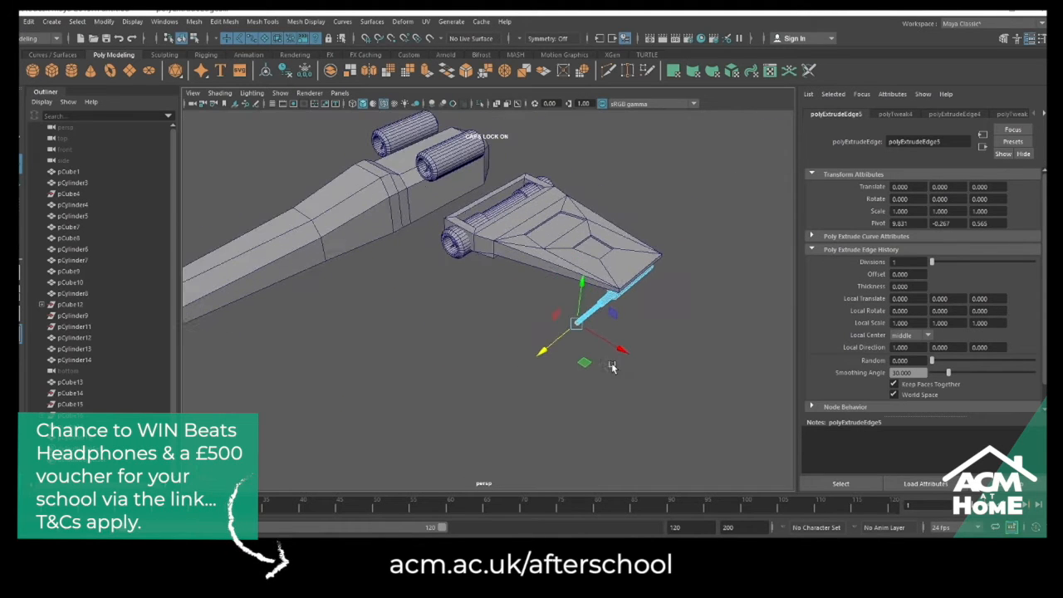
pyautogui.keyDown('alt'); pyautogui.moveTo(588, 366); pyautogui.dragTo(572, 324); pyautogui.keyUp('alt')
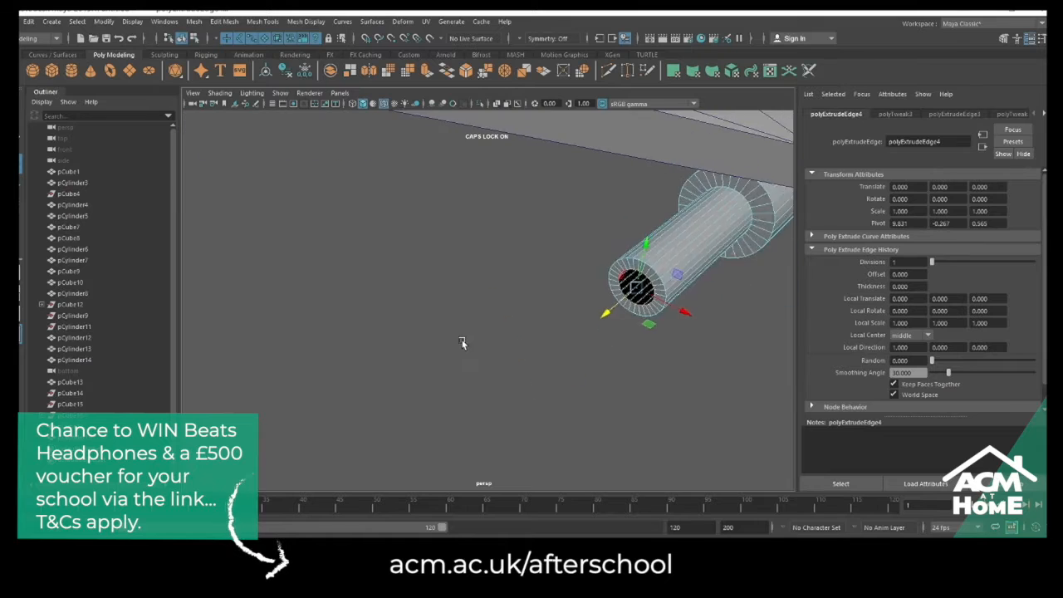
# Extrude the barrel's inner edge loop forward along its axis into a long thin rod
pyautogui.keyDown('alt'); pyautogui.moveTo(462, 344); pyautogui.dragTo(624, 333); pyautogui.keyUp('alt')
pyautogui.scroll(-5, 695, 289)
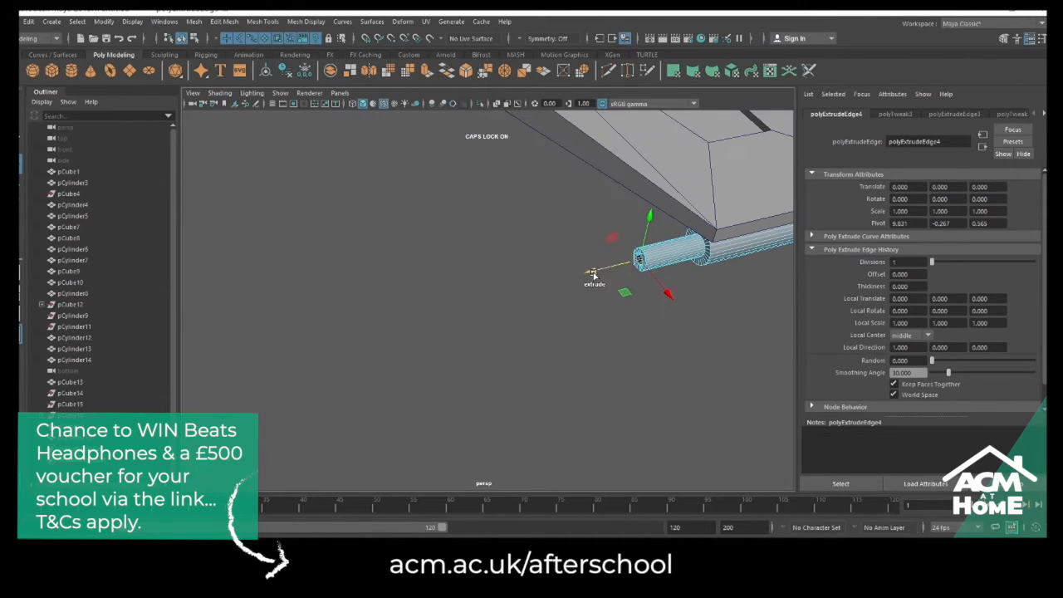
pyautogui.moveTo(587, 278); pyautogui.dragTo(379, 315)
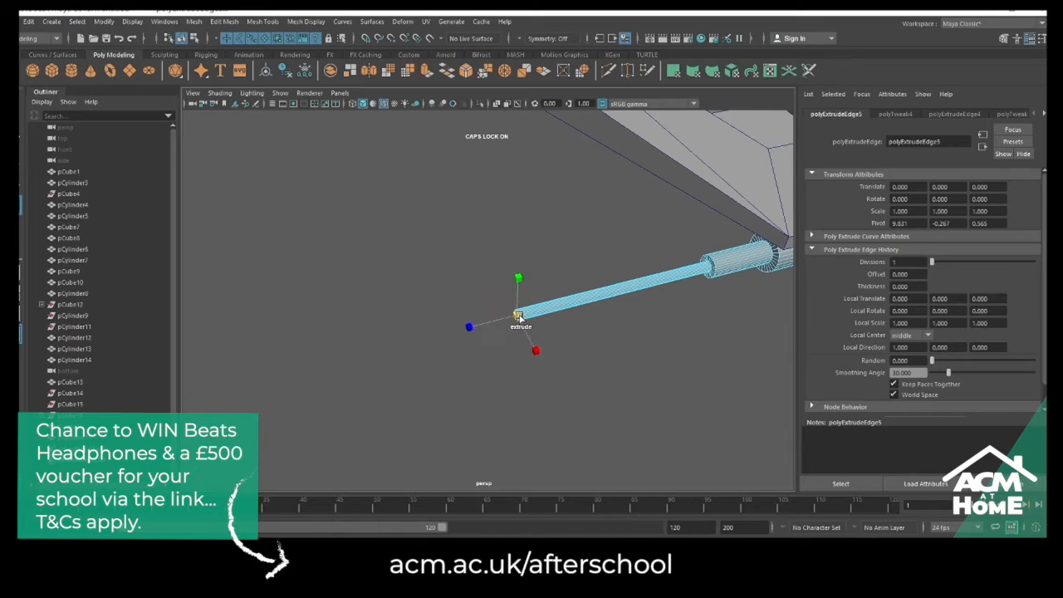
# Extrude the rod's end loop into a short, wider collar and close its front by merging the end edges to the centre
pyautogui.moveTo(478, 325)
pyautogui.keyDown('shift'); pyautogui.mouseDown()
pyautogui.moveTo(450, 335)
pyautogui.moveTo(465, 332)
pyautogui.mouseUp(); pyautogui.keyUp('shift')
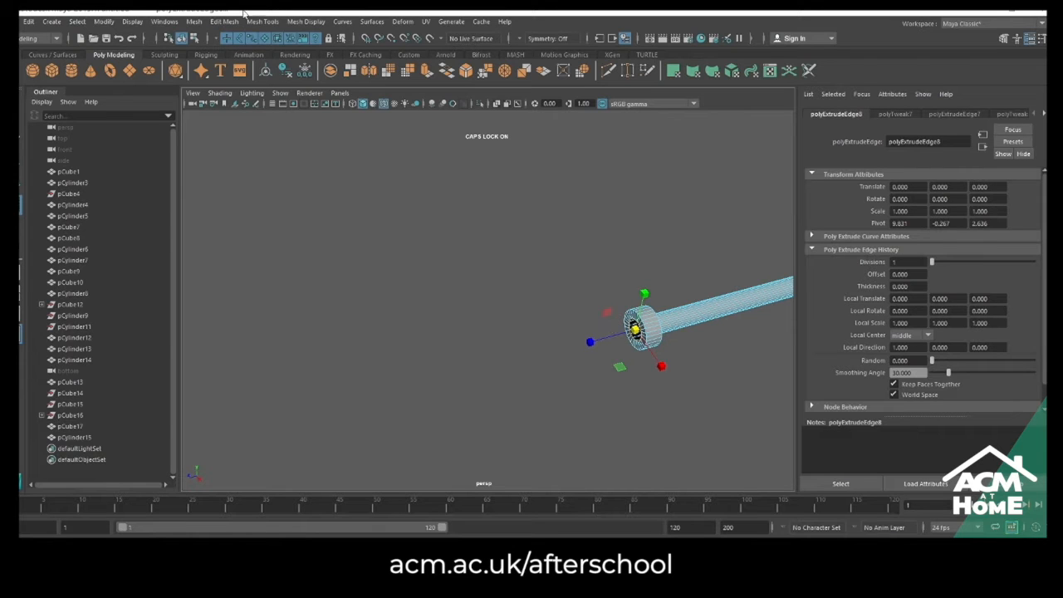
pyautogui.click(251, 25)
pyautogui.click(249, 152)
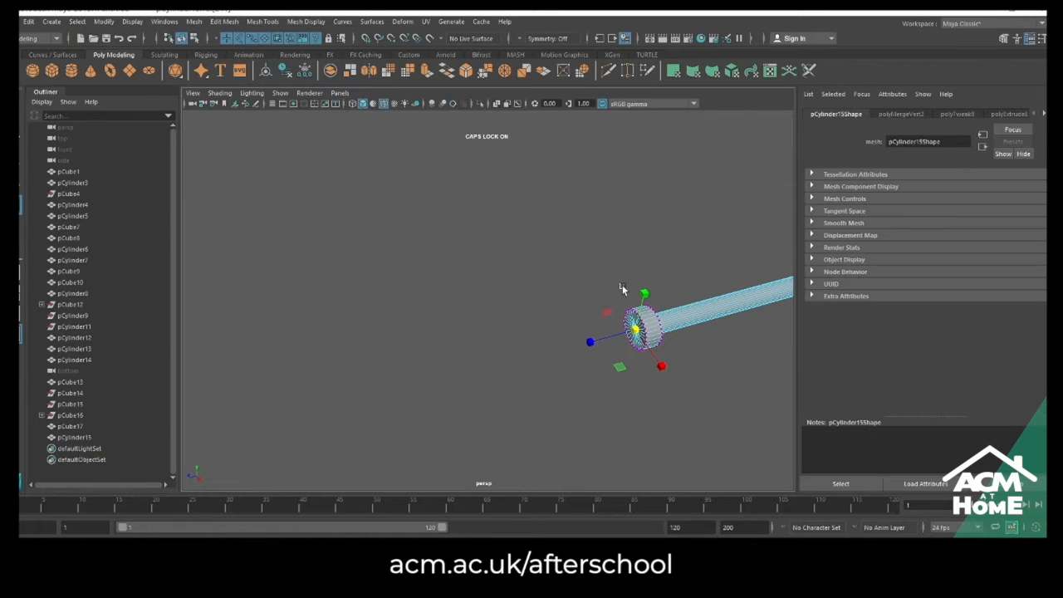
# Duplicate the whole wing-tip gun and move the copy forward to Z 0.564
pyautogui.keyDown('alt'); pyautogui.moveTo(772, 310); pyautogui.dragTo(621, 311, button='middle'); pyautogui.keyUp('alt')
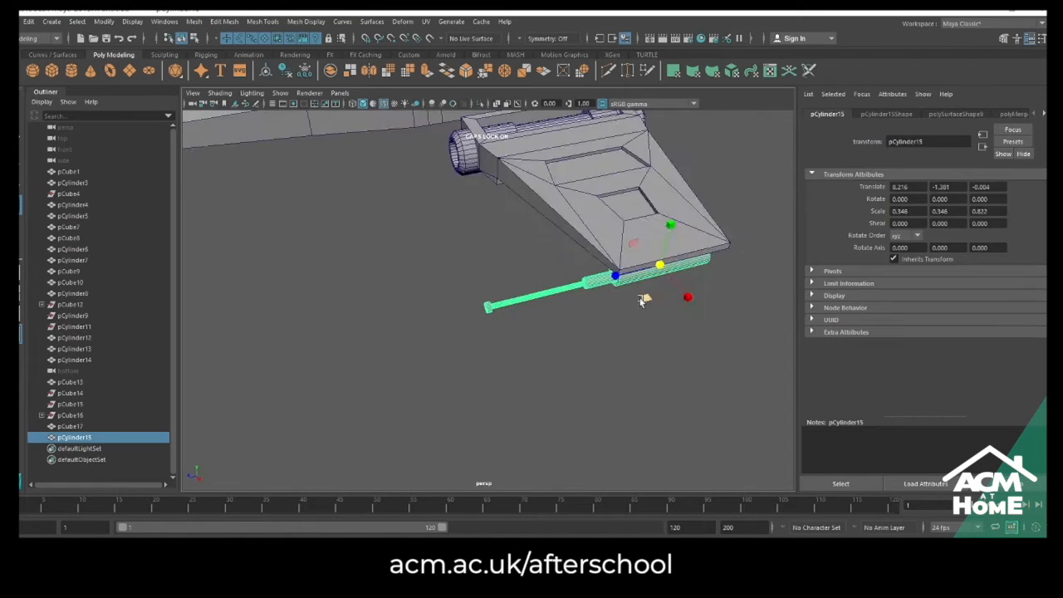
pyautogui.keyDown('alt'); pyautogui.moveTo(640, 300); pyautogui.dragTo(613, 307); pyautogui.keyUp('alt')
pyautogui.click(613, 307)
pyautogui.scroll(-3, 614, 309)
pyautogui.keyDown('alt'); pyautogui.moveTo(616, 310); pyautogui.dragTo(568, 256, button='middle'); pyautogui.keyUp('alt')
pyautogui.scroll(8, 566, 254)
pyautogui.keyDown('alt'); pyautogui.moveTo(564, 253); pyautogui.dragTo(555, 250); pyautogui.keyUp('alt')
pyautogui.click(545, 171)
pyautogui.scroll(-3, 571, 208)
pyautogui.scroll(-1, 574, 211)
pyautogui.press('w')
pyautogui.keyDown('shift'); pyautogui.moveTo(698, 128); pyautogui.dragTo(651, 156); pyautogui.keyUp('shift')
# Keep only the outer face ring of the copied gun's tip collar and delete all its other faces
pyautogui.scroll(4, 540, 243)
pyautogui.scroll(3, 540, 244)
pyautogui.moveTo(396, 208); pyautogui.dragTo(65, 124, button='right')
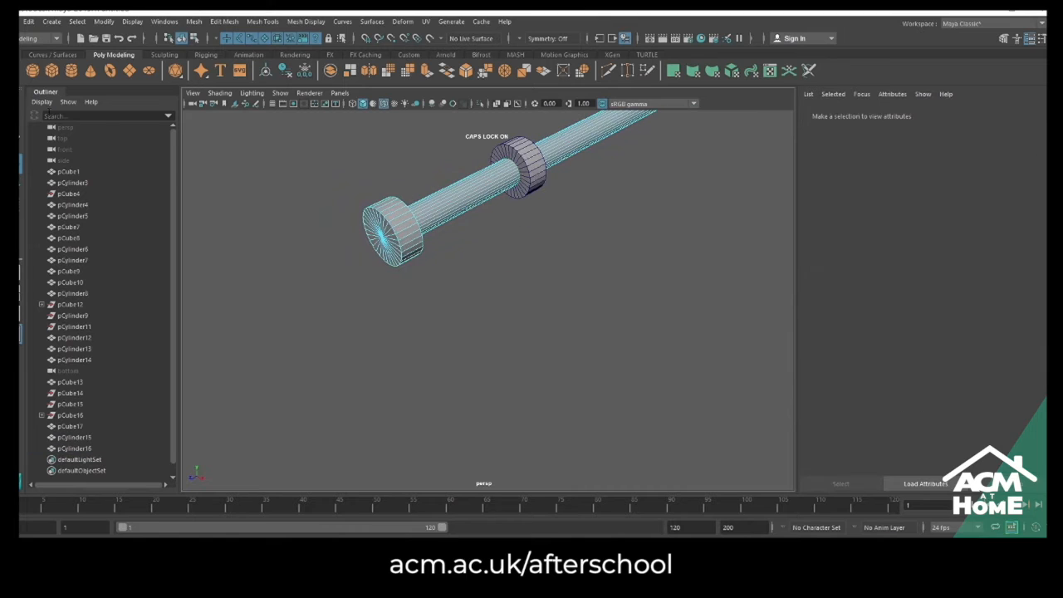
pyautogui.click(411, 242)
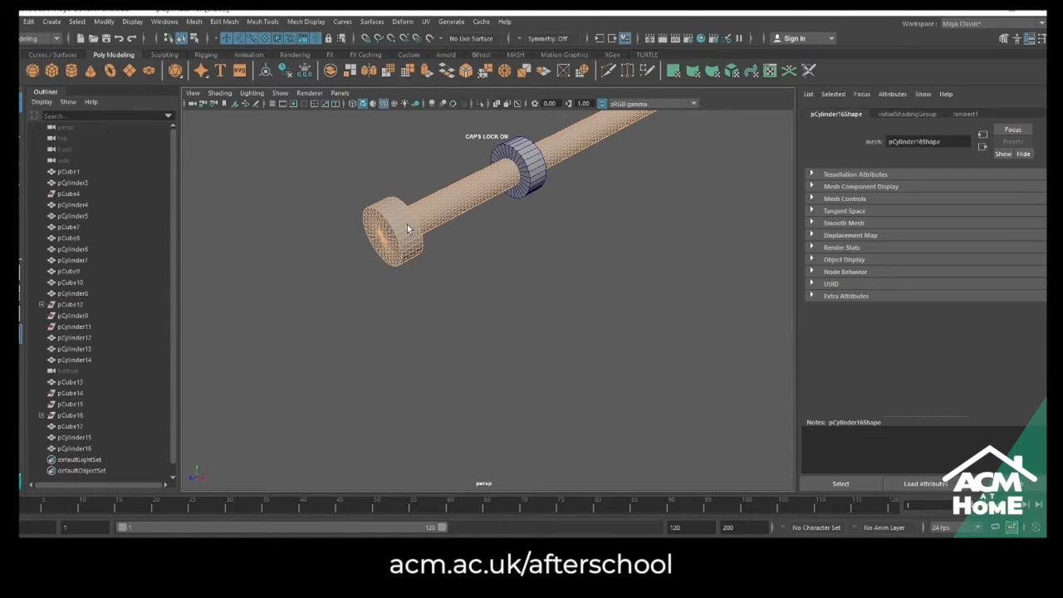
pyautogui.click(470, 238)
# Select the faces on one half of the ring and delete them to leave a half ring
pyautogui.keyDown('alt'); pyautogui.moveTo(470, 237); pyautogui.dragTo(522, 236); pyautogui.keyUp('alt')
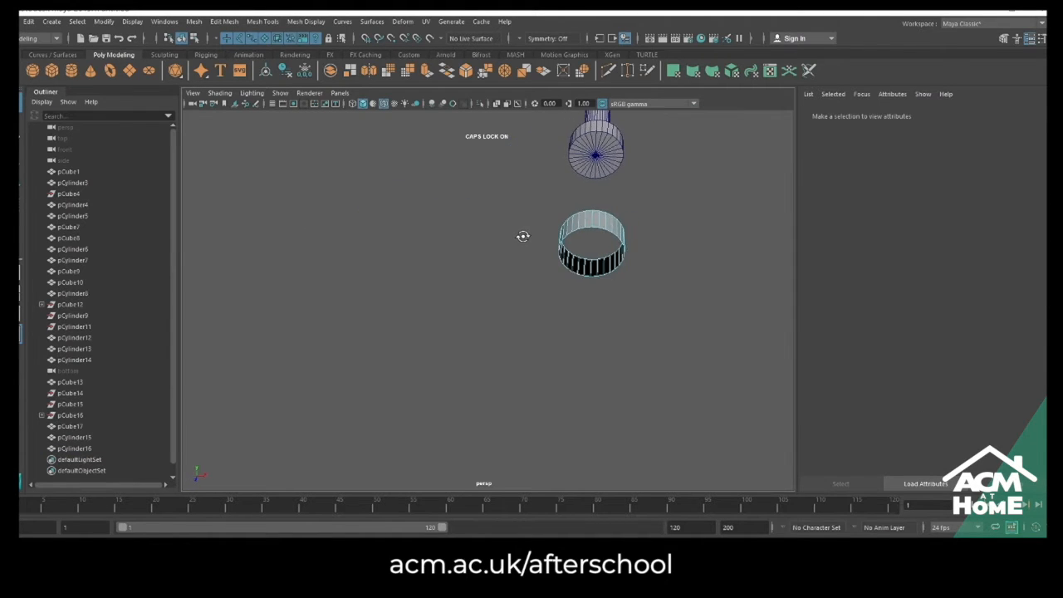
pyautogui.moveTo(581, 328); pyautogui.dragTo(586, 328)
pyautogui.press('Delete')
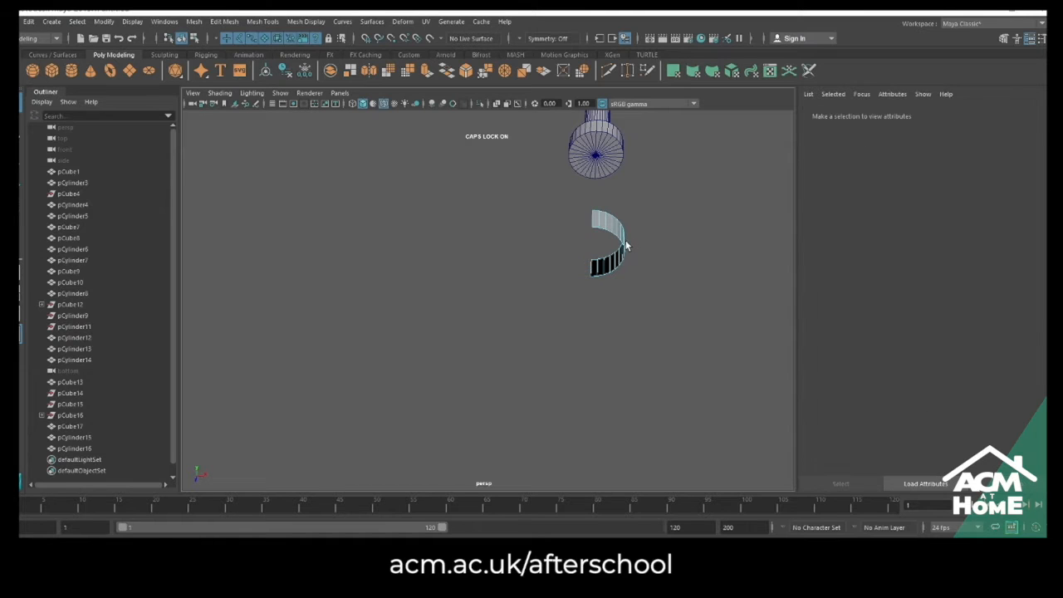
# Center the half ring's pivot and rotate it 90 degrees around Y
pyautogui.moveTo(627, 255); pyautogui.dragTo(636, 247, button='right')
pyautogui.click(110, 22)
pyautogui.click(130, 97)
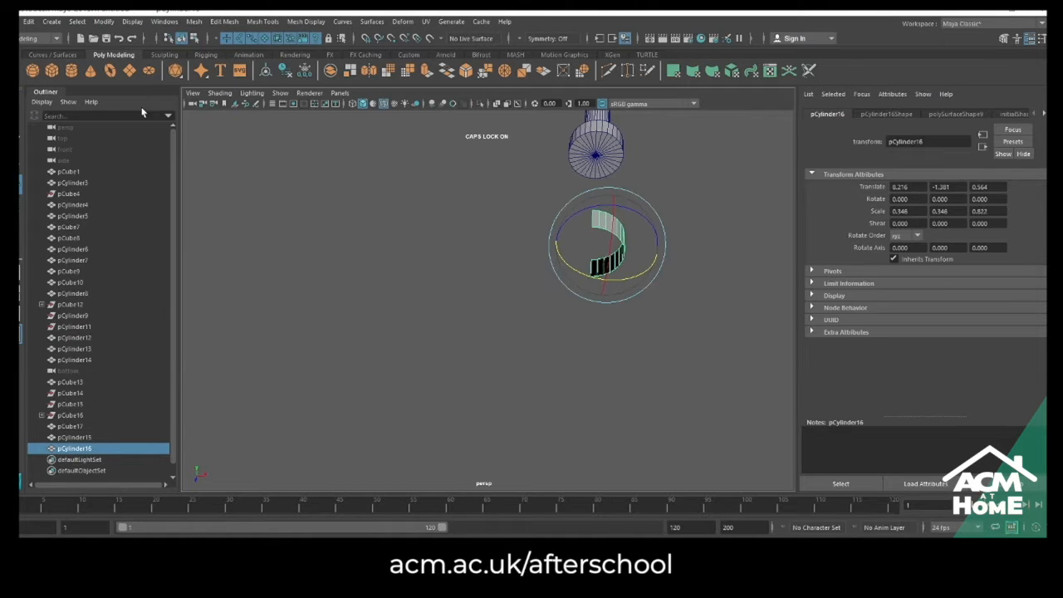
pyautogui.click(676, 310)
pyautogui.hotkey('ctrl', 'z')
pyautogui.keyDown('alt'); pyautogui.moveTo(676, 310); pyautogui.dragTo(646, 312); pyautogui.keyUp('alt')
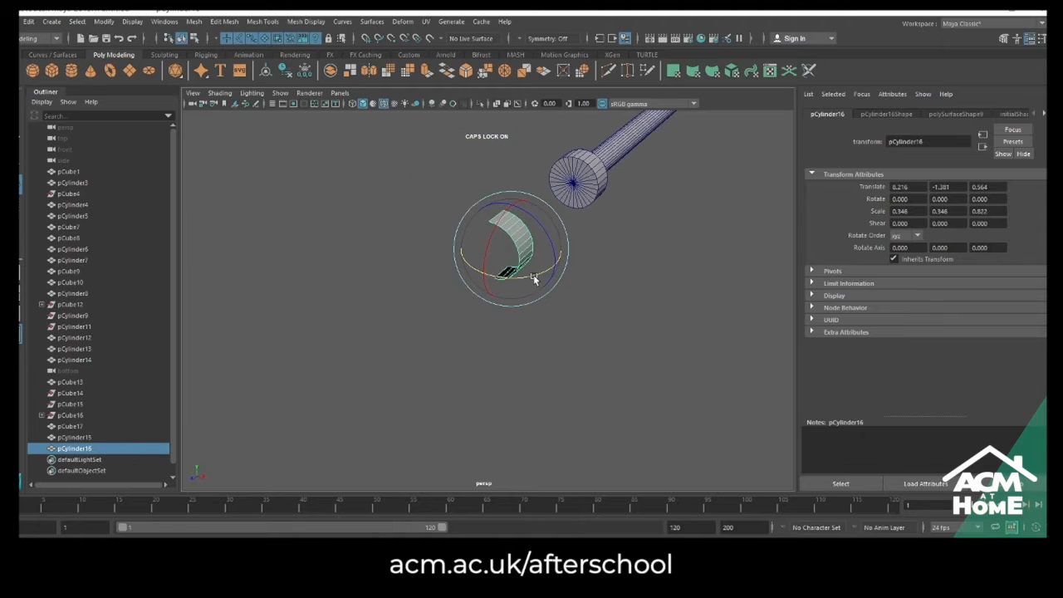
pyautogui.moveTo(551, 276); pyautogui.dragTo(598, 275)
# Extrude the half ring's faces to give the curved strip a thin wall thickness
pyautogui.scroll(5, 599, 278)
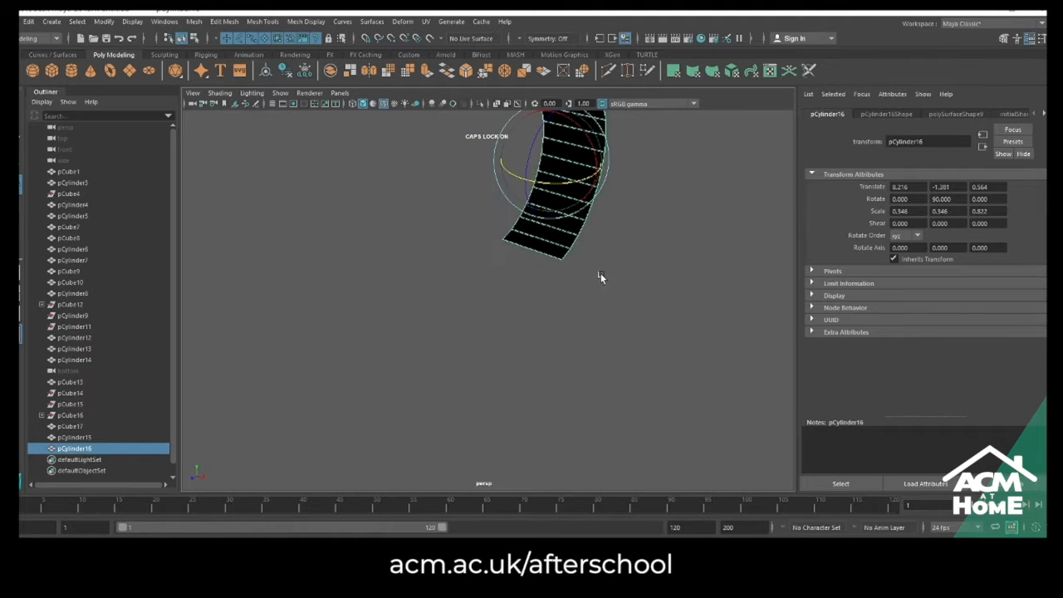
pyautogui.keyDown('alt'); pyautogui.moveTo(600, 277); pyautogui.dragTo(591, 334, button='middle'); pyautogui.keyUp('alt')
pyautogui.keyDown('alt'); pyautogui.moveTo(591, 335); pyautogui.dragTo(555, 270); pyautogui.keyUp('alt')
pyautogui.click(429, 76)
pyautogui.moveTo(474, 217)
pyautogui.mouseDown()
pyautogui.moveTo(488, 215)
pyautogui.moveTo(477, 213)
pyautogui.mouseUp()
pyautogui.press('F8')
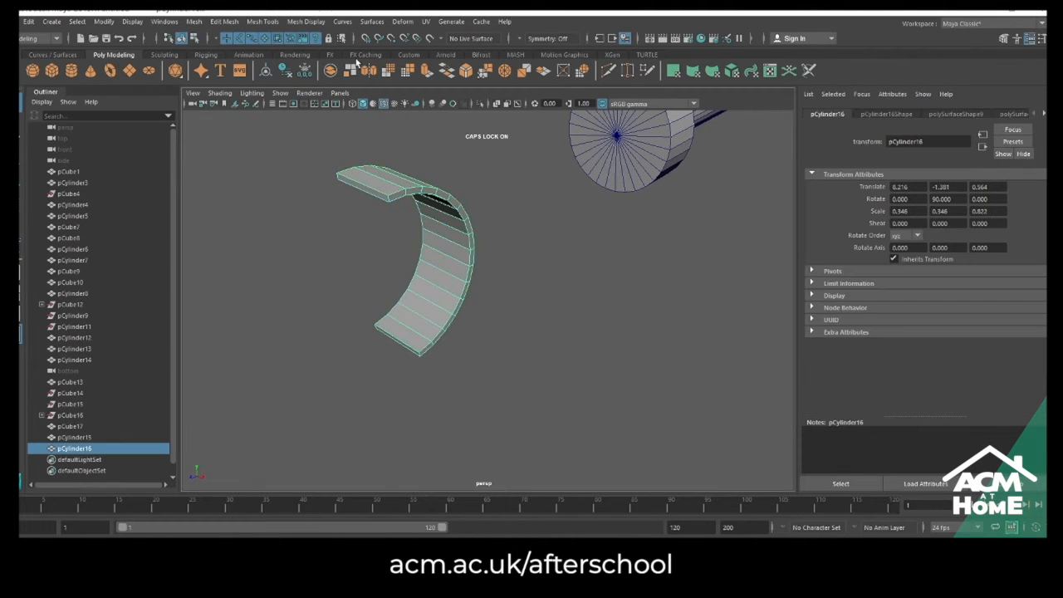
# Soften all edges of the curved strip and harden its outline edges, including those at the lower end
pyautogui.click(307, 22)
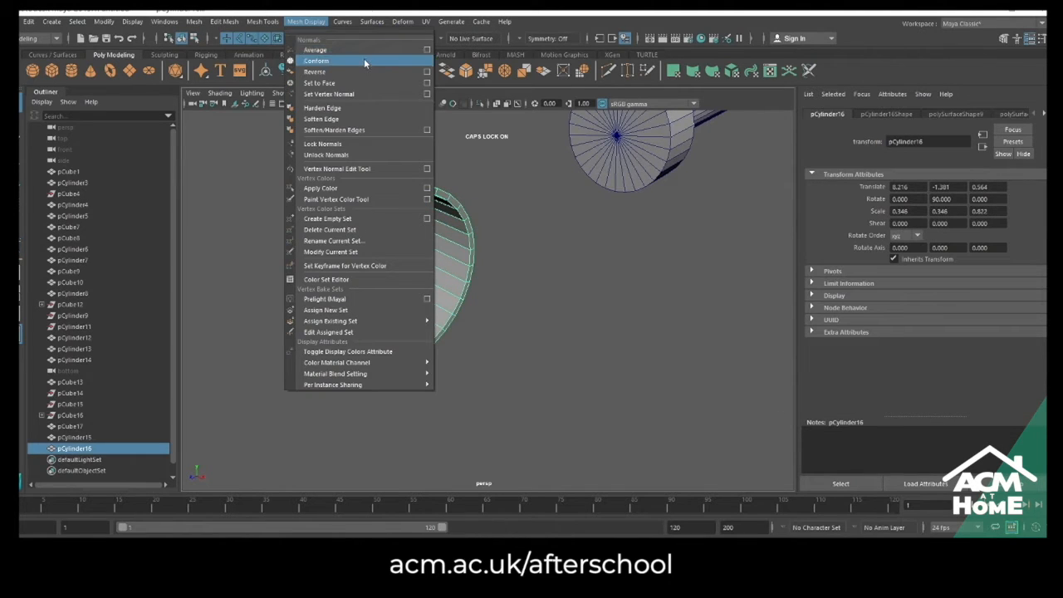
pyautogui.click(364, 119)
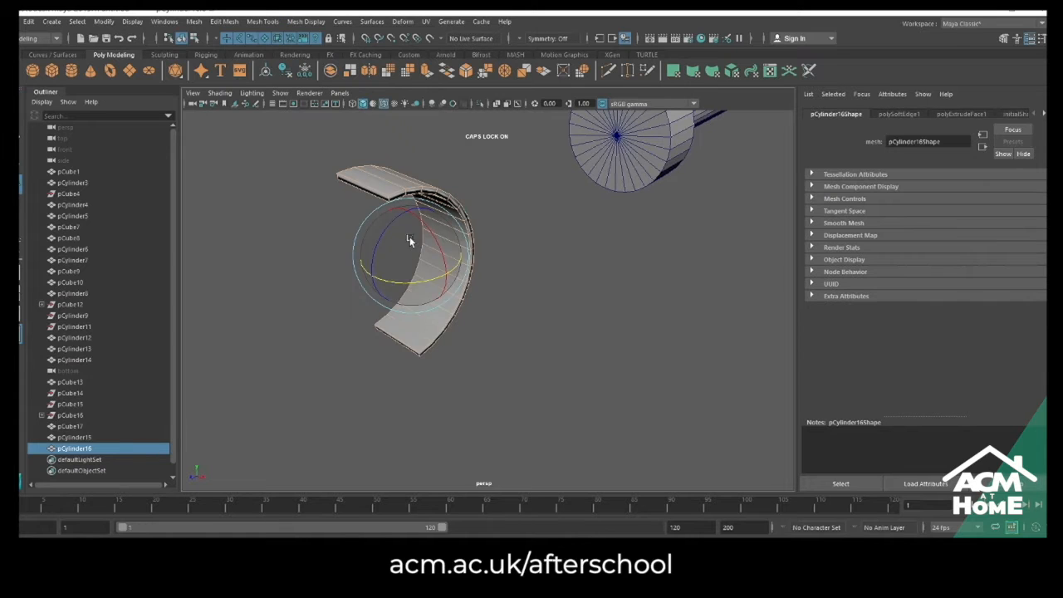
pyautogui.moveTo(466, 215); pyautogui.dragTo(451, 204, button='right')
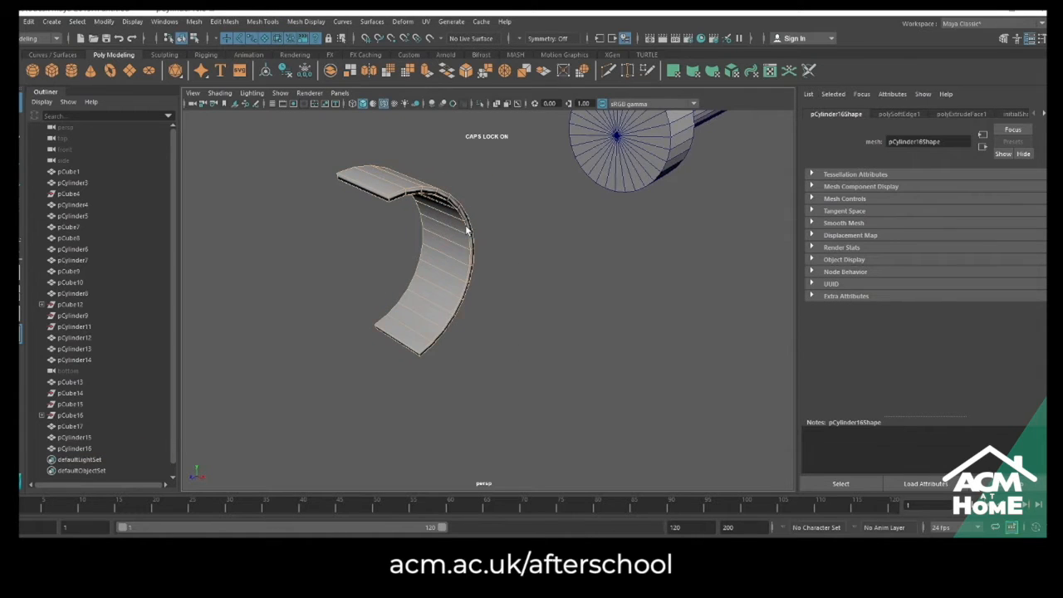
pyautogui.keyDown('alt'); pyautogui.moveTo(431, 261); pyautogui.dragTo(420, 210); pyautogui.keyUp('alt')
pyautogui.keyDown('alt'); pyautogui.moveTo(426, 160); pyautogui.dragTo(508, 164); pyautogui.keyUp('alt')
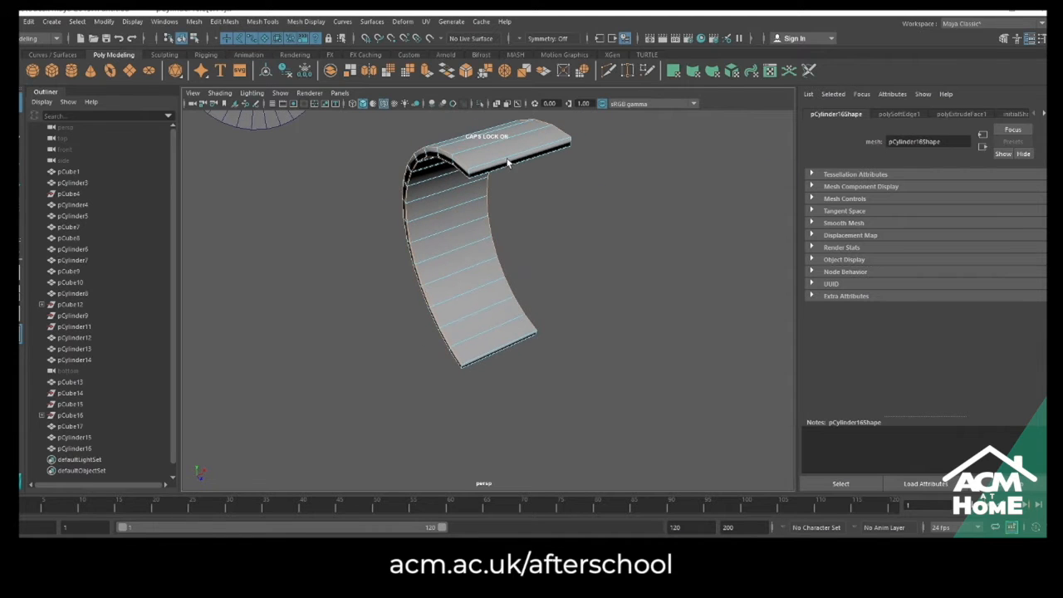
pyautogui.click(305, 20)
pyautogui.click(322, 108)
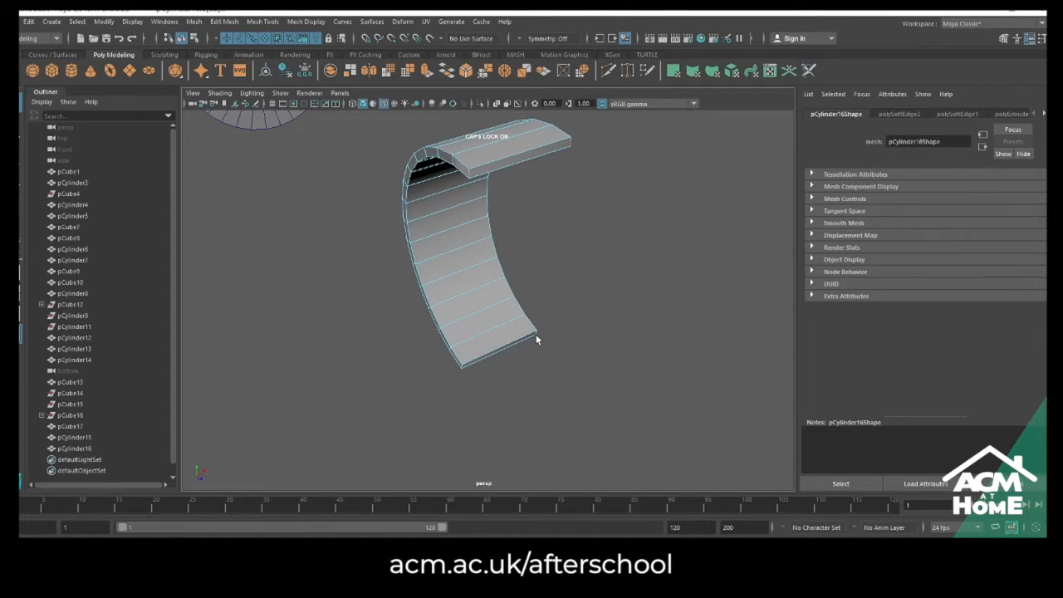
pyautogui.keyDown('alt'); pyautogui.moveTo(534, 340); pyautogui.dragTo(550, 289); pyautogui.keyUp('alt')
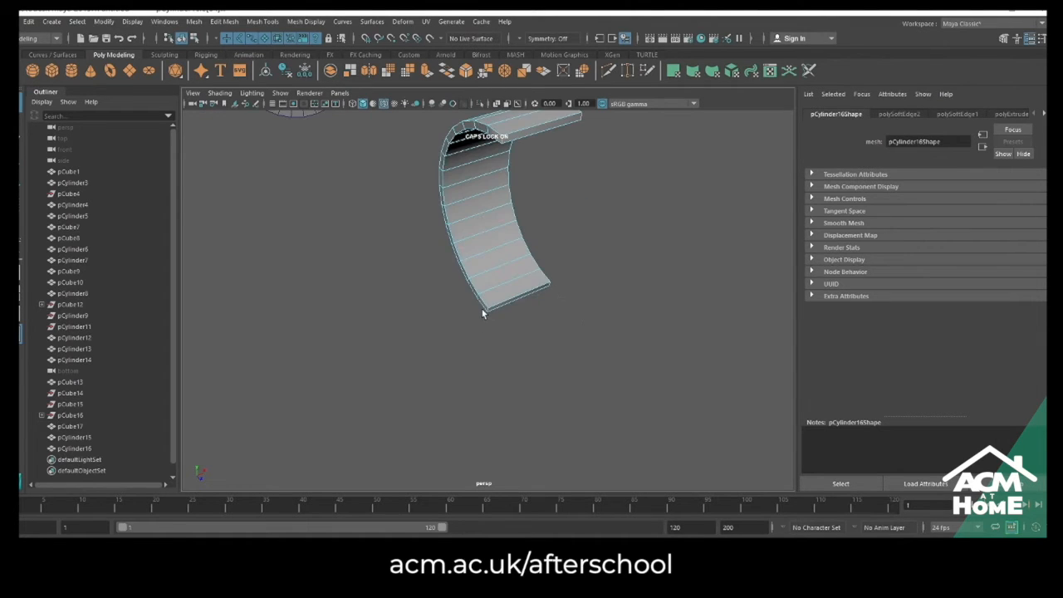
pyautogui.click(306, 20)
pyautogui.click(332, 114)
pyautogui.moveTo(507, 151); pyautogui.dragTo(524, 130, button='right')
# Move the curved strip onto the gun's tip at X 8.169, Z 0.123 and scale it uniformly up to 0.563, 0.563, 1.336
pyautogui.scroll(-5, 524, 133)
pyautogui.press('w')
pyautogui.moveTo(516, 281); pyautogui.dragTo(549, 246)
pyautogui.press('f')
pyautogui.press('r')
pyautogui.moveTo(455, 261); pyautogui.dragTo(699, 336)
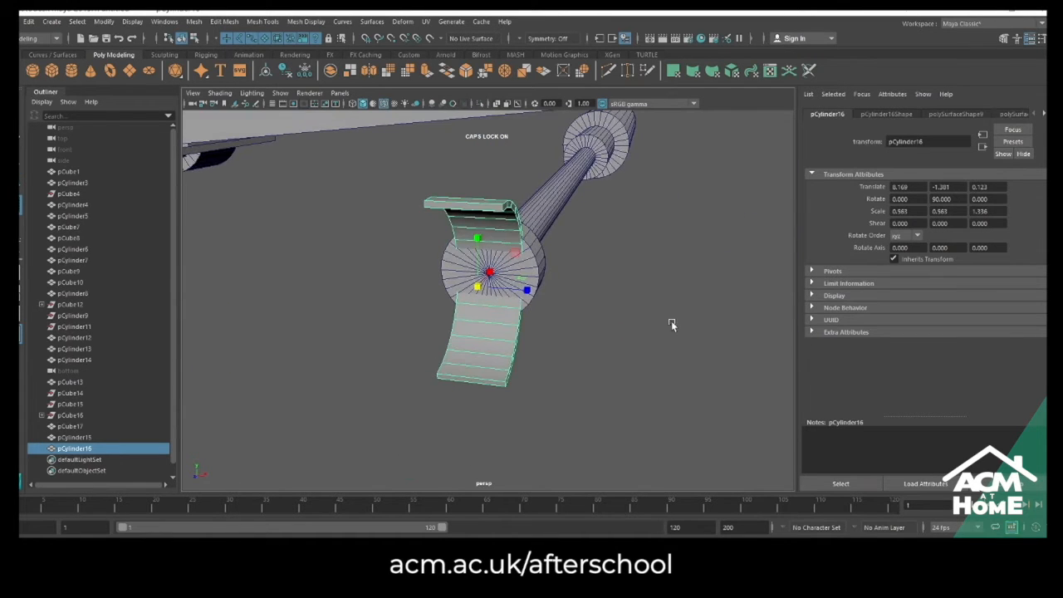
# Duplicate the curved strip and rotate the copy about -89 degrees around X so the two strips cross at the gun tip
pyautogui.hotkey('ctrl', 'd')
pyautogui.moveTo(521, 264)
pyautogui.mouseDown()
pyautogui.moveTo(516, 252)
pyautogui.moveTo(523, 284)
pyautogui.mouseUp()
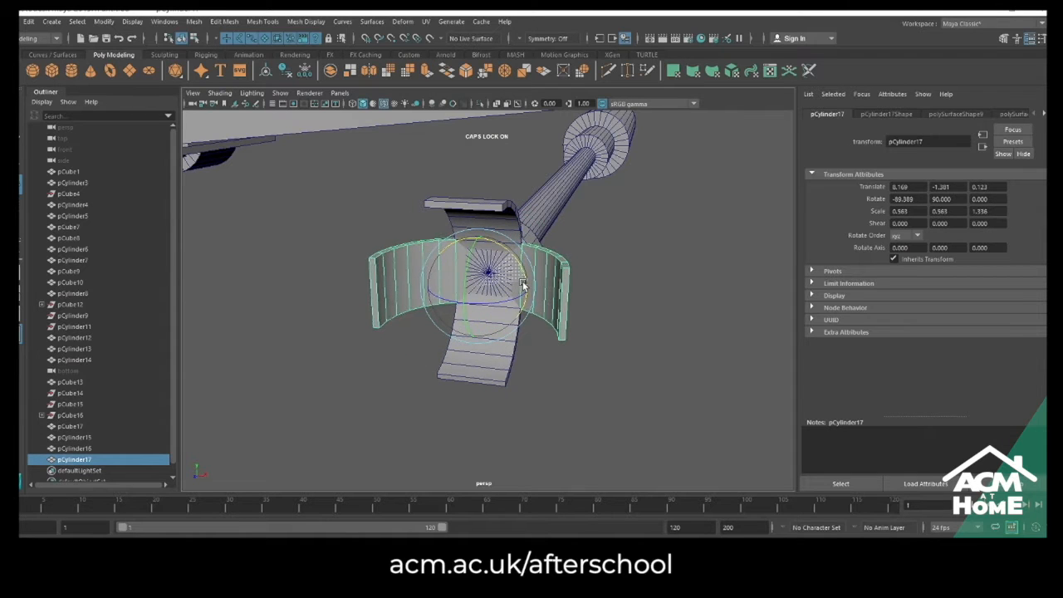
pyautogui.keyDown('alt'); pyautogui.moveTo(611, 259); pyautogui.dragTo(628, 291); pyautogui.keyUp('alt')
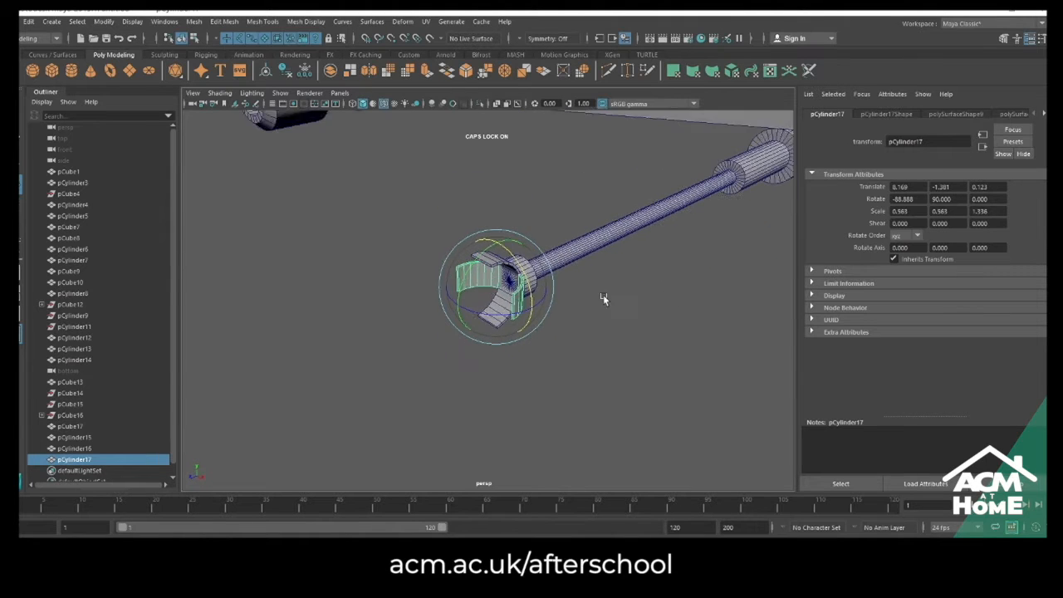
# Combine the two crossed curved strips at the gun tip into one mesh
pyautogui.scroll(3, 628, 292)
pyautogui.click(22, 98)
pyautogui.keyDown('shift'); pyautogui.click(498, 248); pyautogui.keyUp('shift')
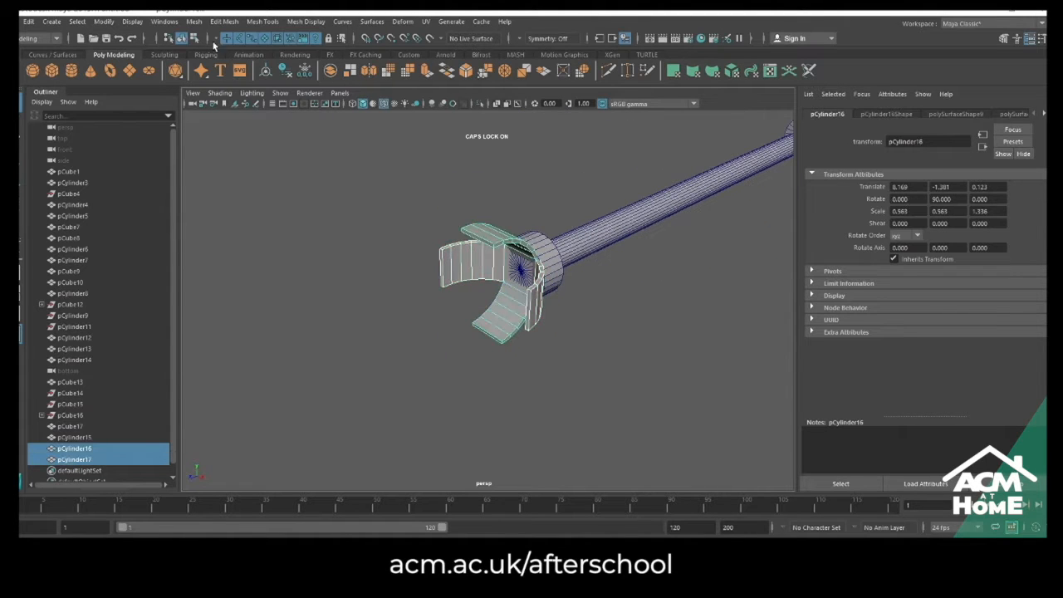
pyautogui.click(28, 22)
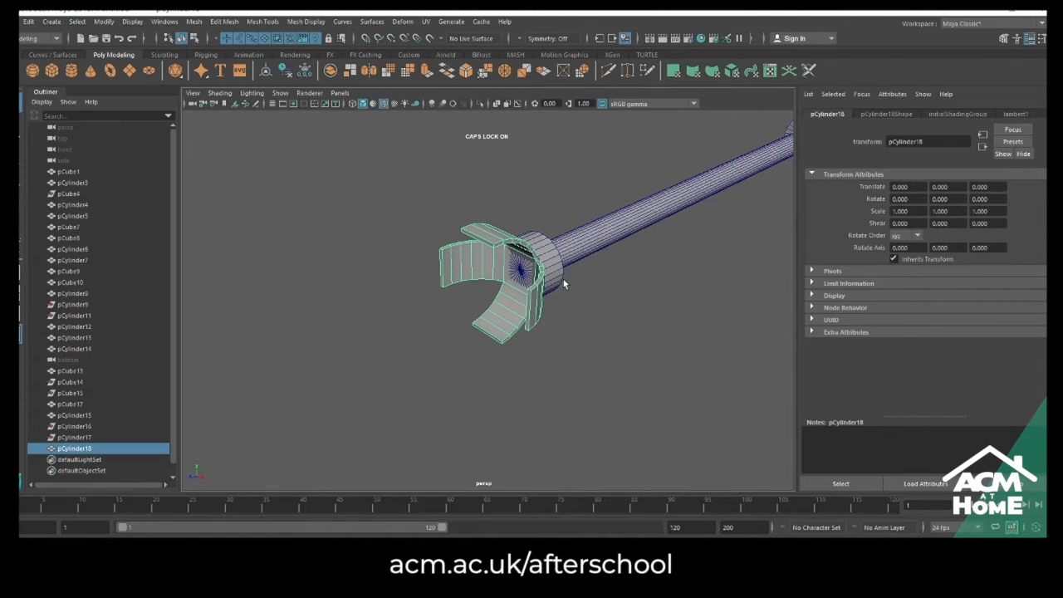
# Duplicate the gun barrel and move the copy forward along Z to 0.697
pyautogui.click(562, 279)
pyautogui.keyDown('alt'); pyautogui.moveTo(563, 279); pyautogui.dragTo(692, 313); pyautogui.keyUp('alt')
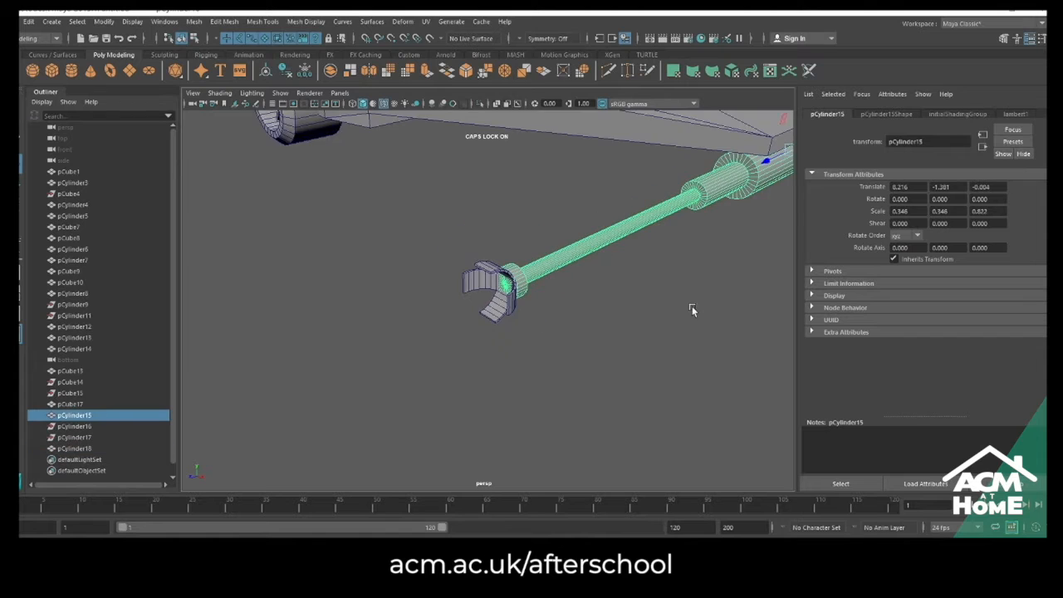
pyautogui.press('w')
pyautogui.keyDown('shift'); pyautogui.moveTo(728, 188); pyautogui.dragTo(705, 199); pyautogui.keyUp('shift')
pyautogui.scroll(4, 434, 325)
pyautogui.keyDown('alt'); pyautogui.moveTo(434, 325); pyautogui.dragTo(439, 284, button='middle'); pyautogui.keyUp('alt')
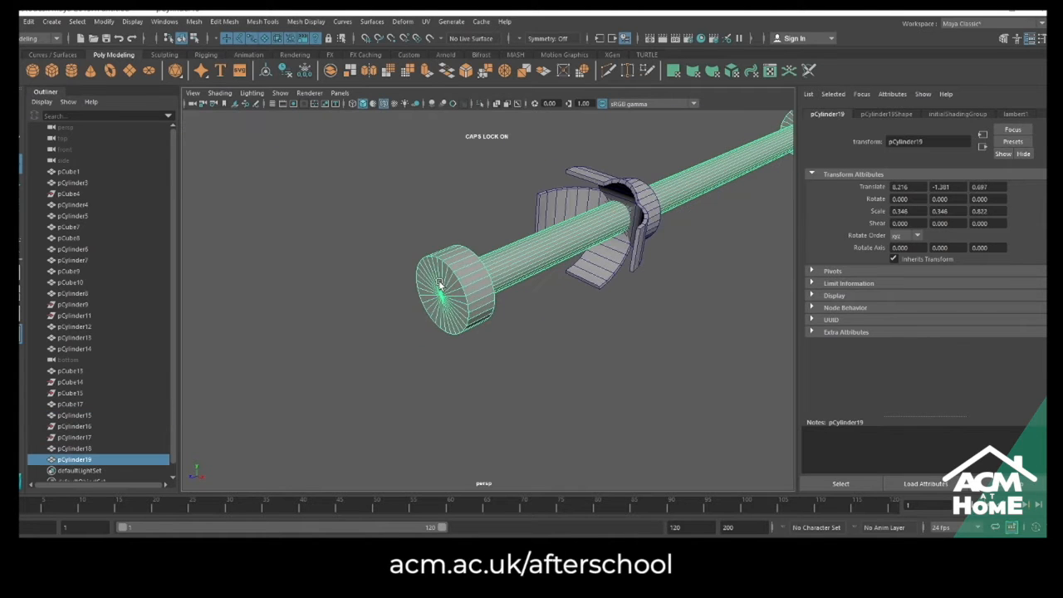
# Delete the duplicated barrel's faces, including the tip collar's side faces, leaving only the round front end disc
pyautogui.moveTo(439, 284); pyautogui.dragTo(440, 326, button='right')
pyautogui.click(445, 293)
pyautogui.keyDown('alt'); pyautogui.moveTo(503, 321); pyautogui.dragTo(365, 218); pyautogui.keyUp('alt')
pyautogui.moveTo(406, 355); pyautogui.dragTo(393, 348)
pyautogui.click(393, 348)
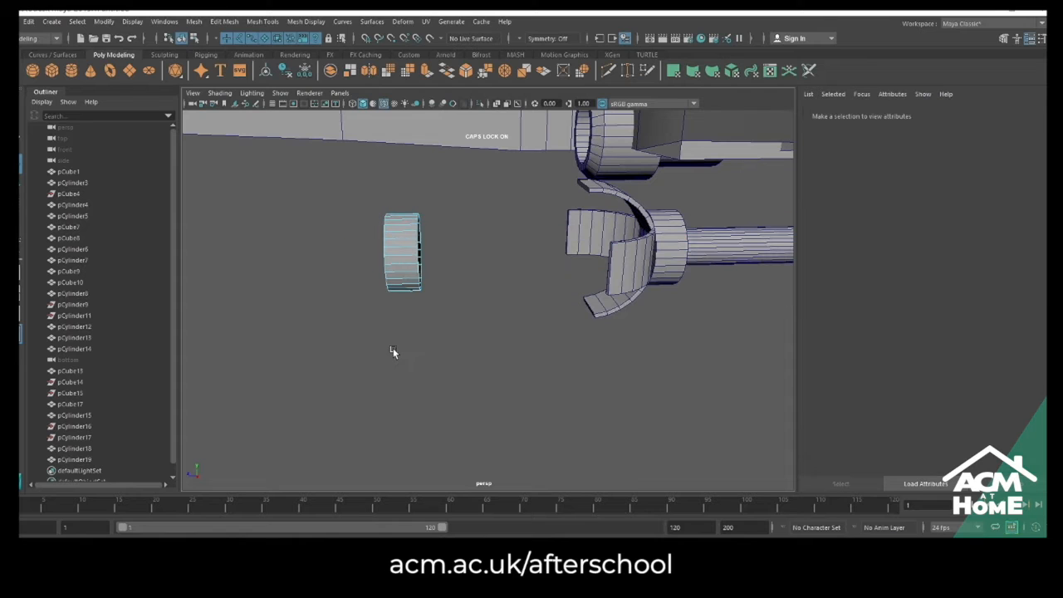
pyautogui.click(410, 249)
pyautogui.keyDown('shift'); pyautogui.doubleClick(409, 259); pyautogui.keyUp('shift')
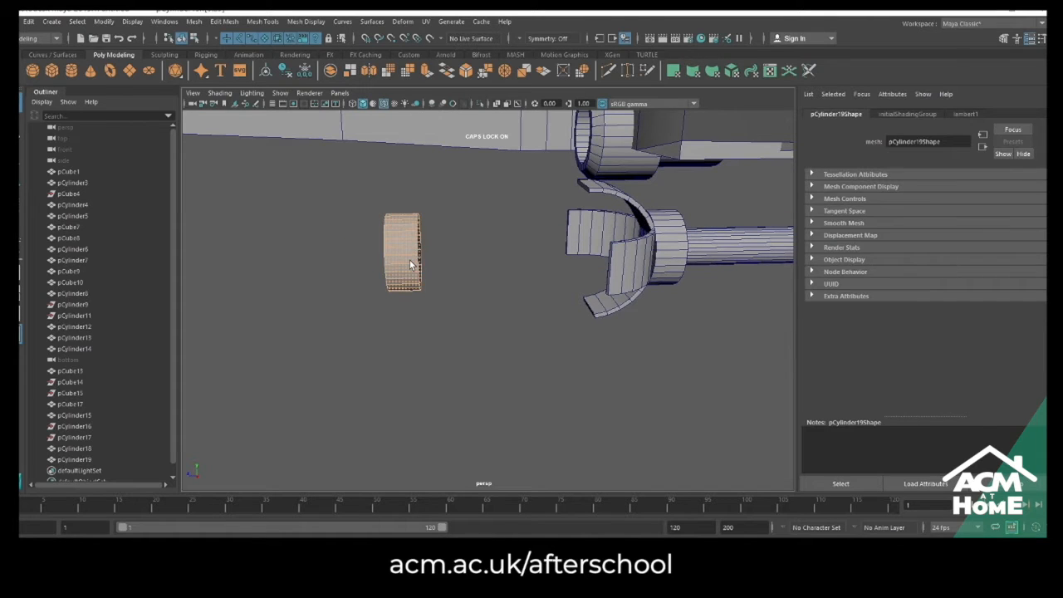
pyautogui.press('Delete')
# Centre the disc's pivot, then scale it to 0.122, 0.122, 0.289 and place it in the middle of the crossed strips
pyautogui.keyDown('alt'); pyautogui.moveTo(410, 259); pyautogui.dragTo(479, 267); pyautogui.keyUp('alt')
pyautogui.moveTo(479, 267); pyautogui.dragTo(517, 253, button='right')
pyautogui.click(104, 21)
pyautogui.click(143, 103)
pyautogui.moveTo(477, 295); pyautogui.dragTo(498, 278)
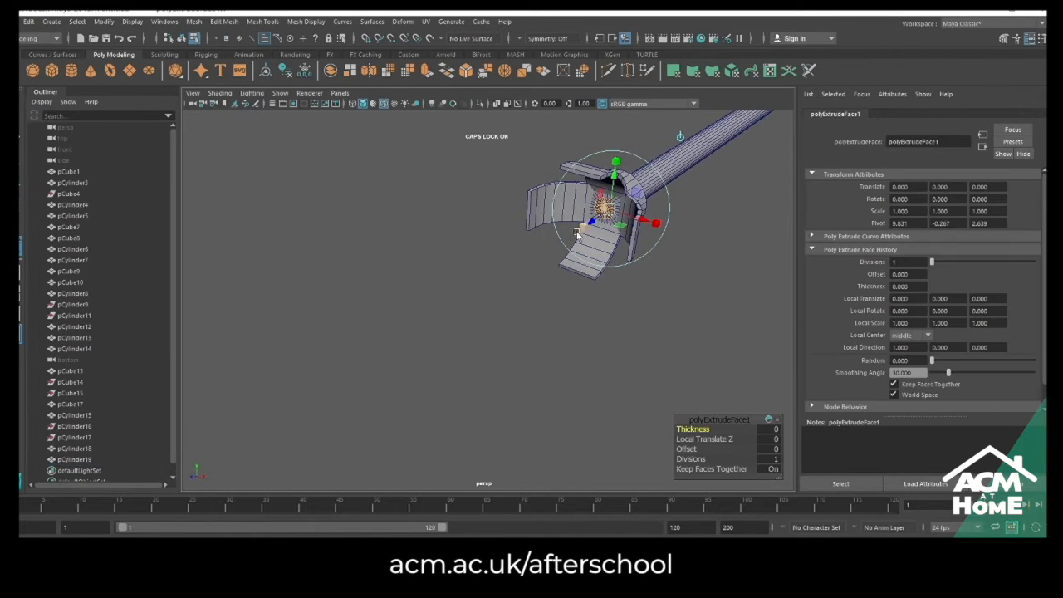
# Extrude the small disc outward about 0.246 to form a thin rod between the strips
pyautogui.moveTo(587, 227); pyautogui.dragTo(543, 252)
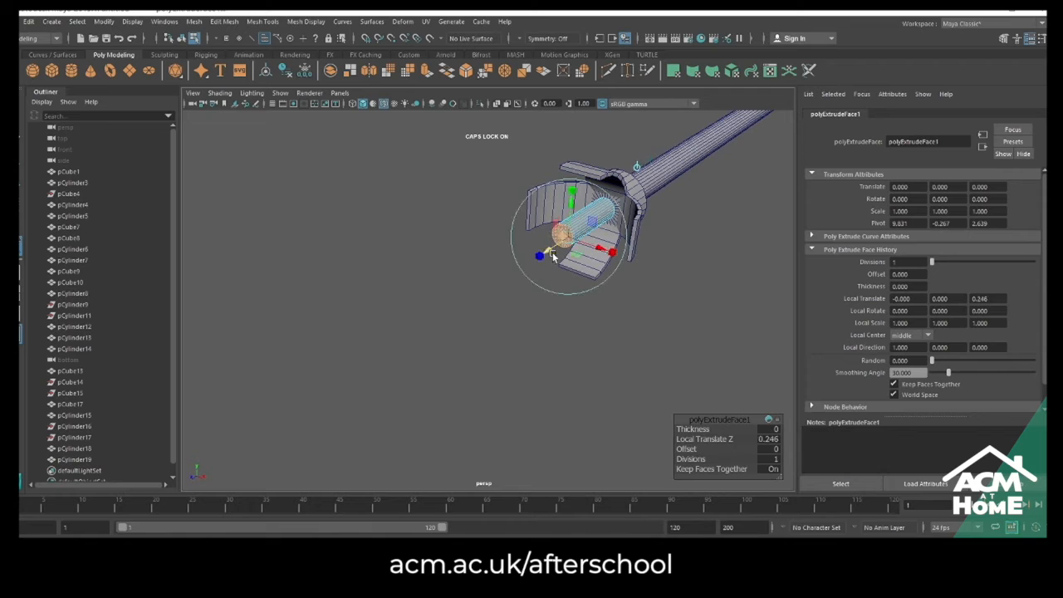
pyautogui.scroll(2, 636, 166)
pyautogui.press('q')
pyautogui.moveTo(570, 221); pyautogui.dragTo(623, 205, button='right')
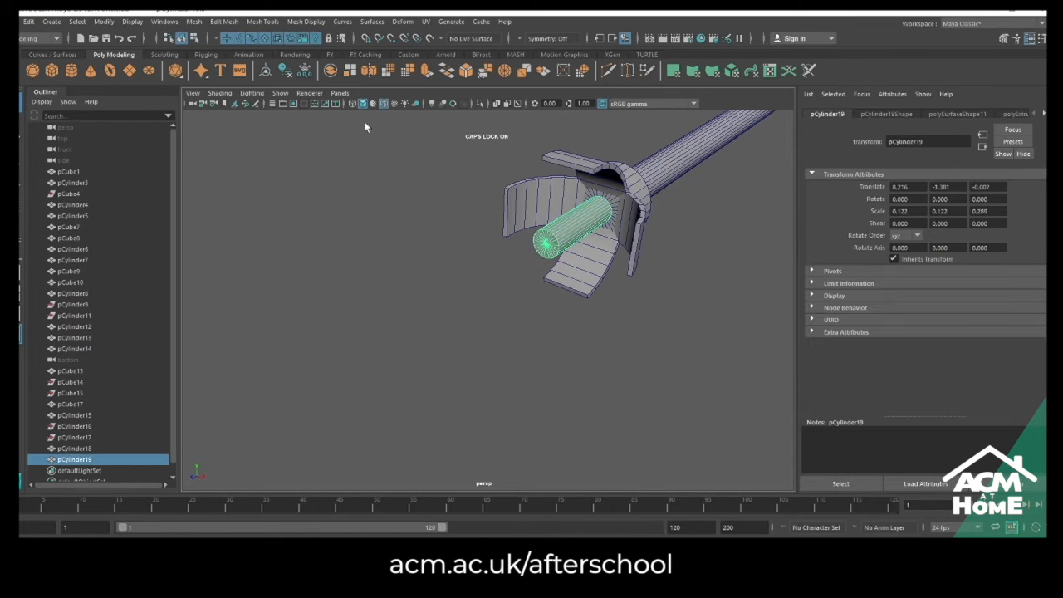
# Centre the thin rod's pivot and slide it slightly back into the gun's tip collar
pyautogui.click(103, 24)
pyautogui.click(133, 102)
pyautogui.press('w')
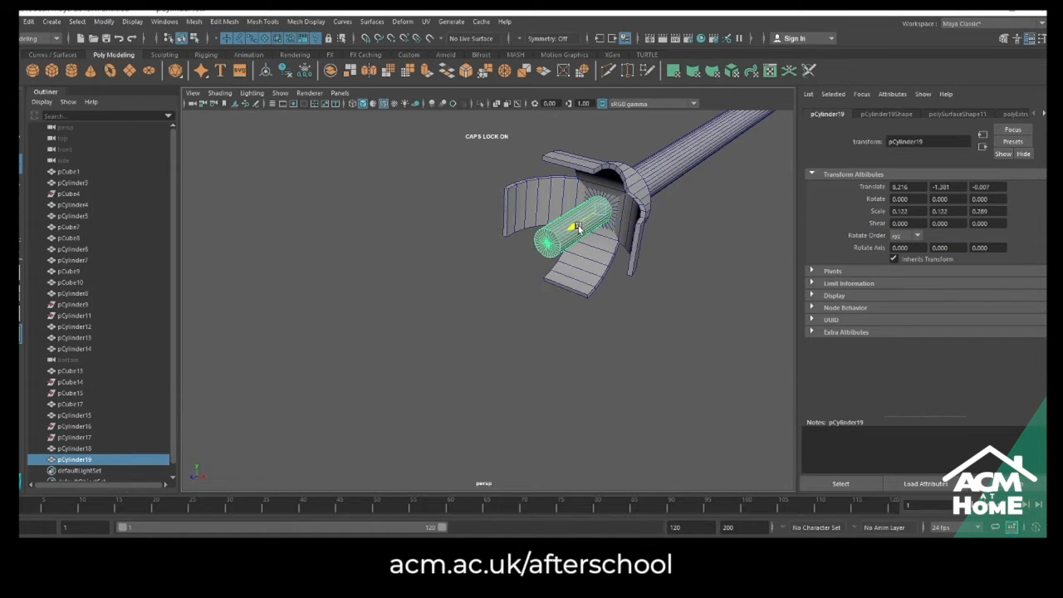
pyautogui.moveTo(576, 228); pyautogui.dragTo(581, 224)
pyautogui.scroll(-3, 628, 257)
pyautogui.click(629, 257)
# Delete the horizontal curved strip's faces at the gun tip, leaving only the vertical strip
pyautogui.scroll(-2, 662, 287)
pyautogui.scroll(1, 660, 287)
pyautogui.keyDown('alt'); pyautogui.moveTo(652, 290); pyautogui.dragTo(567, 344, button='middle'); pyautogui.keyUp('alt')
pyautogui.keyDown('alt'); pyautogui.moveTo(677, 323); pyautogui.dragTo(532, 309); pyautogui.keyUp('alt')
pyautogui.click(425, 331)
pyautogui.moveTo(421, 333); pyautogui.dragTo(422, 355, button='right')
pyautogui.doubleClick(422, 332)
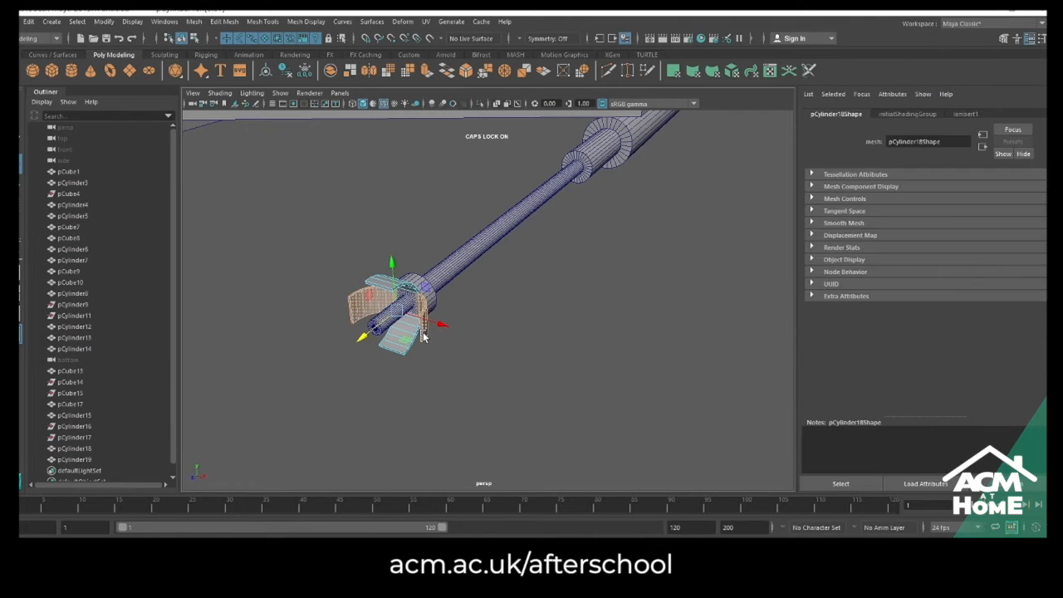
pyautogui.press('Delete')
pyautogui.keyDown('alt'); pyautogui.moveTo(491, 318); pyautogui.dragTo(419, 288); pyautogui.keyUp('alt')
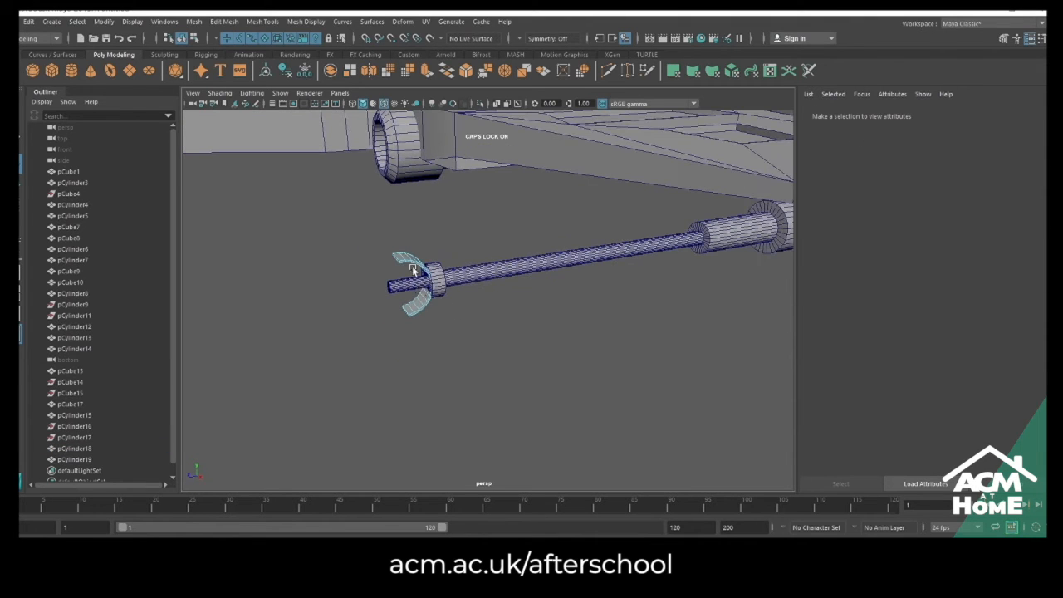
pyautogui.rightClick(409, 267)
pyautogui.moveTo(418, 265); pyautogui.dragTo(463, 251, button='right')
pyautogui.click(553, 317)
# Insert an edge loop near the front end and another near the rear end of the gun's thickest cylinder
pyautogui.keyDown('alt'); pyautogui.moveTo(553, 317); pyautogui.dragTo(377, 381, button='middle'); pyautogui.keyUp('alt')
pyautogui.keyDown('alt'); pyautogui.moveTo(674, 321); pyautogui.dragTo(546, 309); pyautogui.keyUp('alt')
pyautogui.click(577, 326)
pyautogui.click(608, 72)
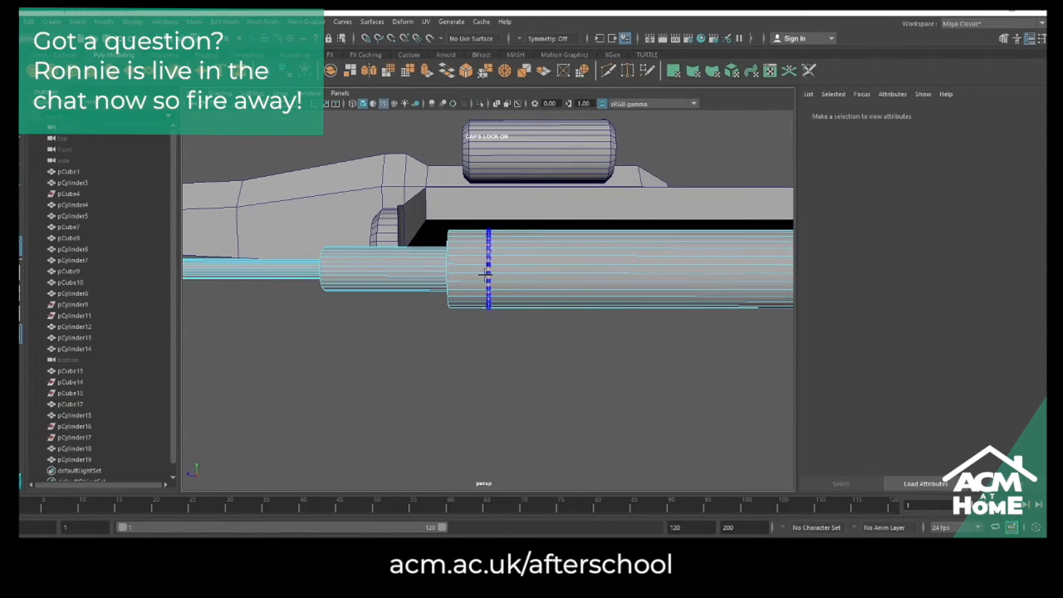
pyautogui.keyDown('alt'); pyautogui.moveTo(484, 274); pyautogui.dragTo(325, 327); pyautogui.keyUp('alt')
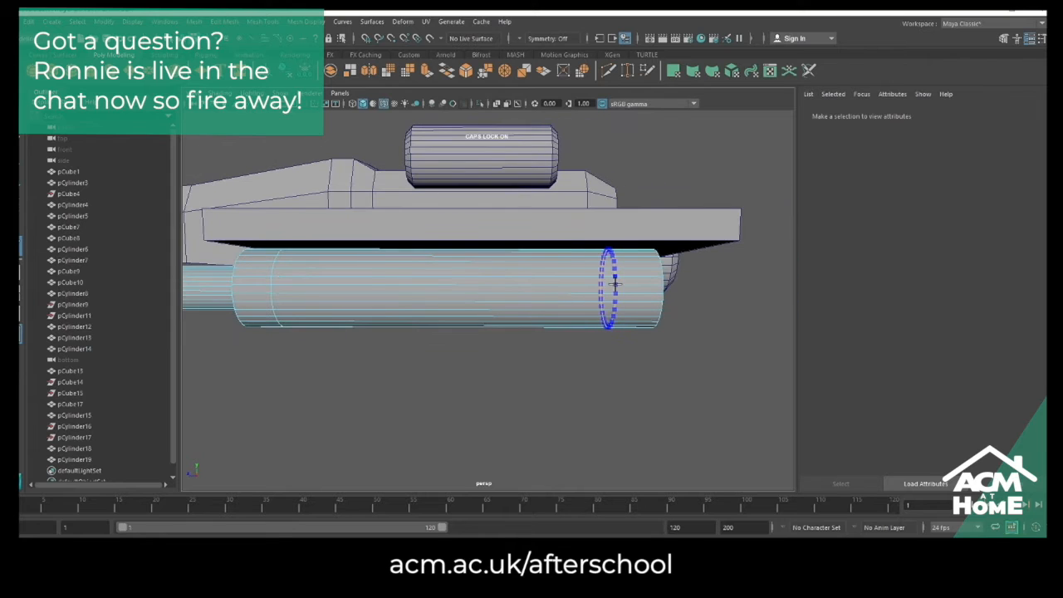
pyautogui.keyDown('alt'); pyautogui.moveTo(583, 336); pyautogui.dragTo(653, 335); pyautogui.keyUp('alt')
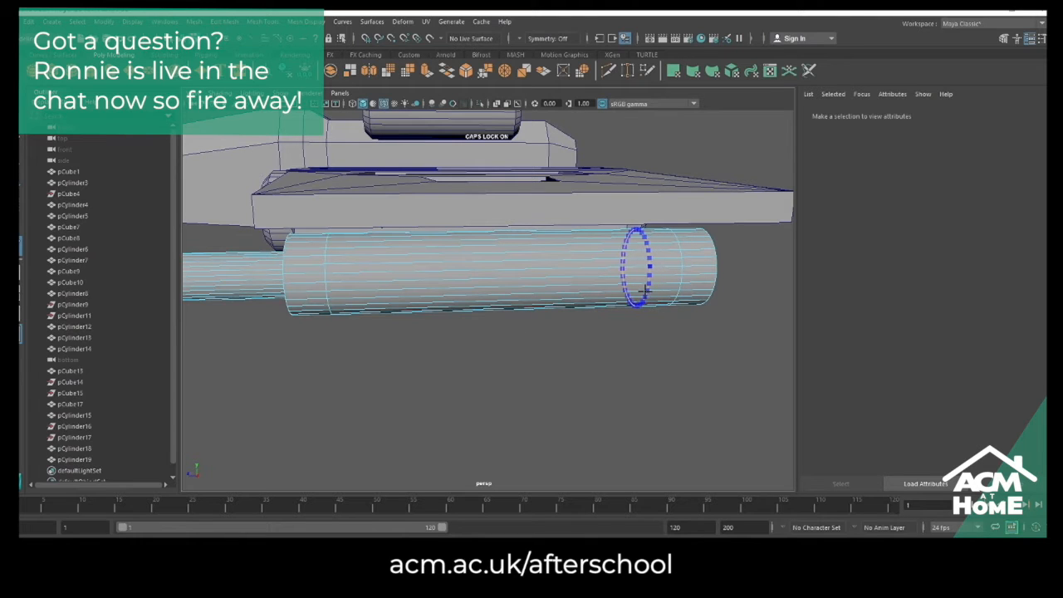
pyautogui.keyDown('alt'); pyautogui.moveTo(449, 370); pyautogui.dragTo(467, 342); pyautogui.keyUp('alt')
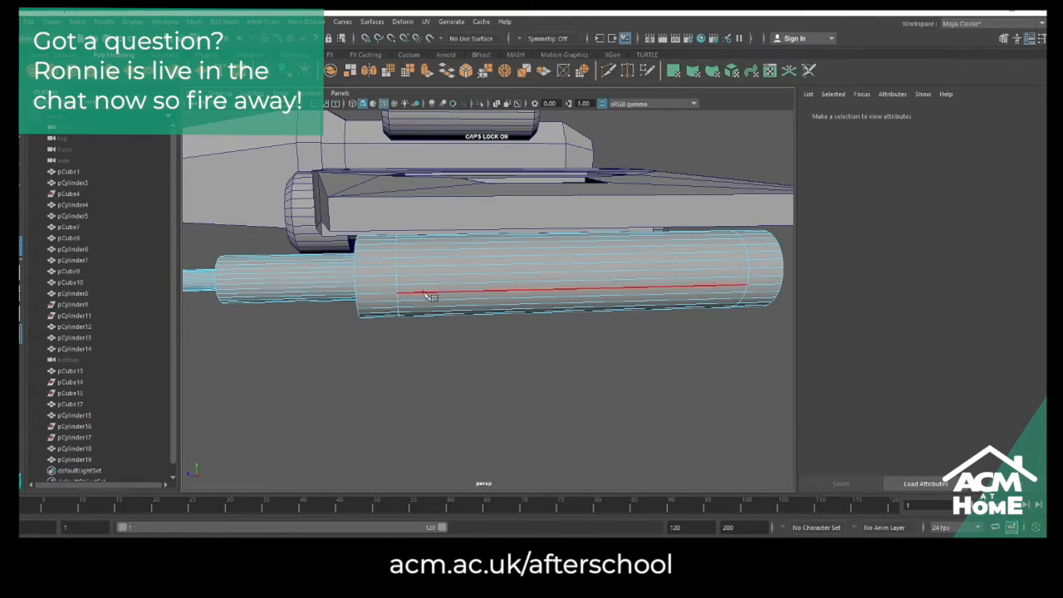
pyautogui.press('q')
# Delete the faces between the two edge loops on the gun's thickest cylinder
pyautogui.keyDown('alt'); pyautogui.moveTo(558, 327); pyautogui.dragTo(477, 315); pyautogui.keyUp('alt')
pyautogui.moveTo(476, 281); pyautogui.dragTo(476, 311, button='right')
pyautogui.moveTo(490, 348); pyautogui.dragTo(438, 188)
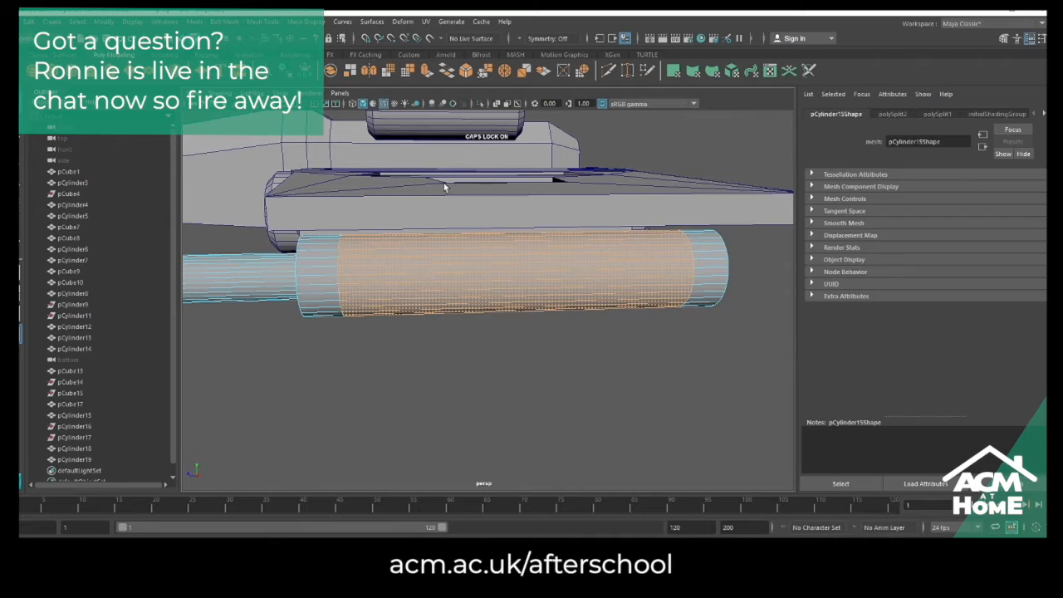
pyautogui.press('Delete')
# Extrude the front collar's open edge inward and back to the rear collar to form a narrower middle section
pyautogui.keyDown('alt'); pyautogui.moveTo(411, 266); pyautogui.dragTo(407, 233); pyautogui.keyUp('alt')
pyautogui.click(425, 236)
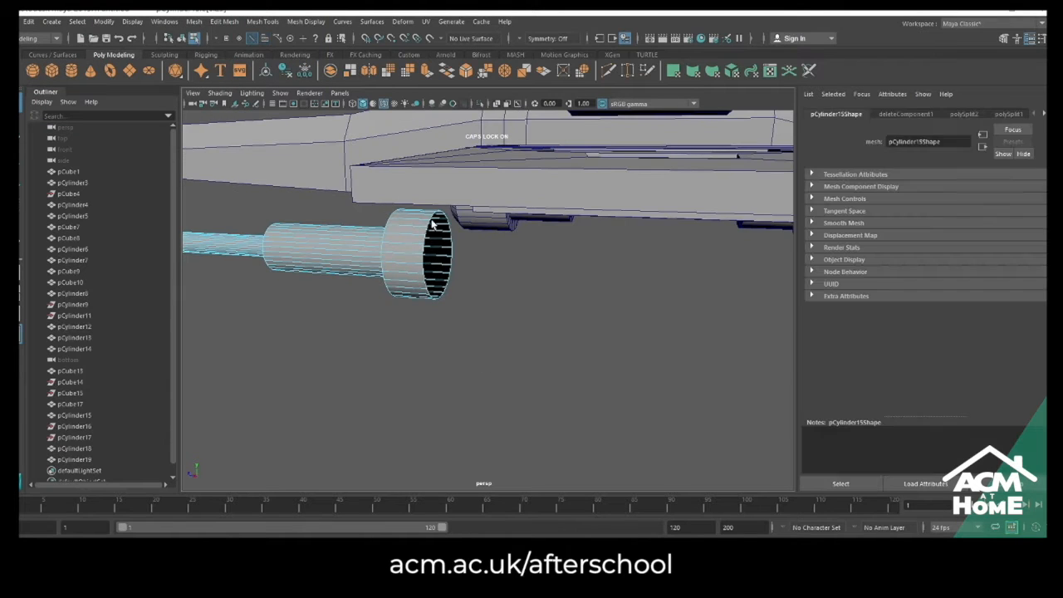
pyautogui.keyDown('shift'); pyautogui.moveTo(435, 260); pyautogui.dragTo(706, 292); pyautogui.keyUp('shift')
pyautogui.keyDown('alt'); pyautogui.moveTo(706, 292); pyautogui.dragTo(369, 288, button='middle'); pyautogui.keyUp('alt')
pyautogui.moveTo(468, 257); pyautogui.dragTo(555, 271)
pyautogui.keyDown('alt'); pyautogui.moveTo(555, 271); pyautogui.dragTo(506, 298); pyautogui.keyUp('alt')
pyautogui.keyDown('shift'); pyautogui.moveTo(298, 266); pyautogui.dragTo(305, 264); pyautogui.keyUp('shift')
pyautogui.keyDown('alt'); pyautogui.moveTo(405, 280); pyautogui.dragTo(337, 163); pyautogui.keyUp('alt')
pyautogui.moveTo(337, 162); pyautogui.dragTo(456, 445)
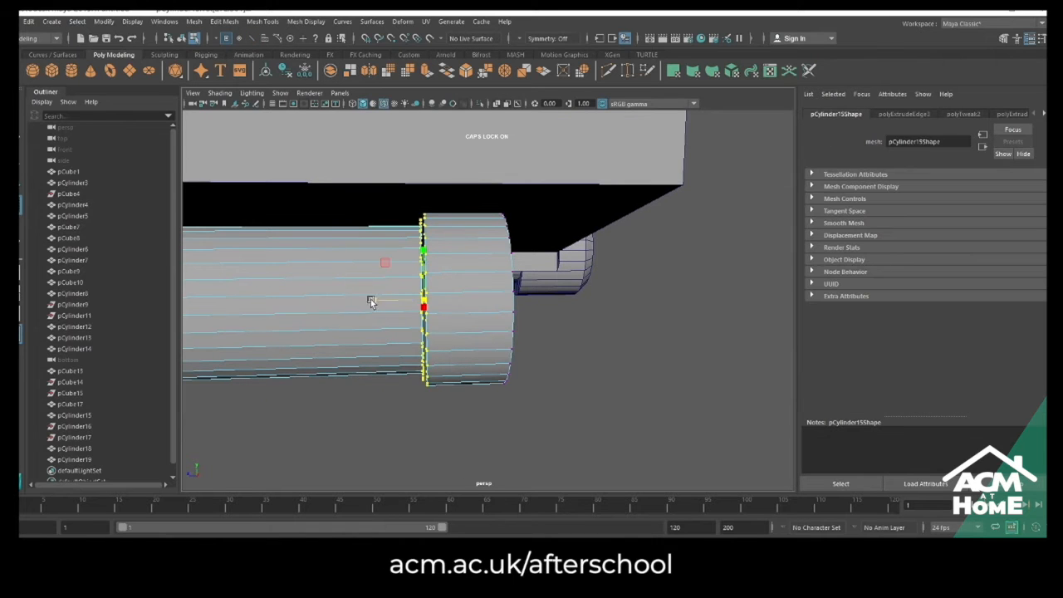
pyautogui.keyDown('alt'); pyautogui.moveTo(509, 357); pyautogui.dragTo(491, 394); pyautogui.keyUp('alt')
# Soften the edges of the gun's narrower middle section
pyautogui.moveTo(412, 294); pyautogui.dragTo(415, 324, button='right')
pyautogui.scroll(-2, 420, 349)
pyautogui.moveTo(440, 400); pyautogui.dragTo(344, 206)
pyautogui.click(296, 22)
pyautogui.click(343, 117)
pyautogui.keyDown('alt'); pyautogui.moveTo(495, 344); pyautogui.dragTo(570, 311); pyautogui.keyUp('alt')
pyautogui.moveTo(570, 313); pyautogui.dragTo(623, 277, button='right')
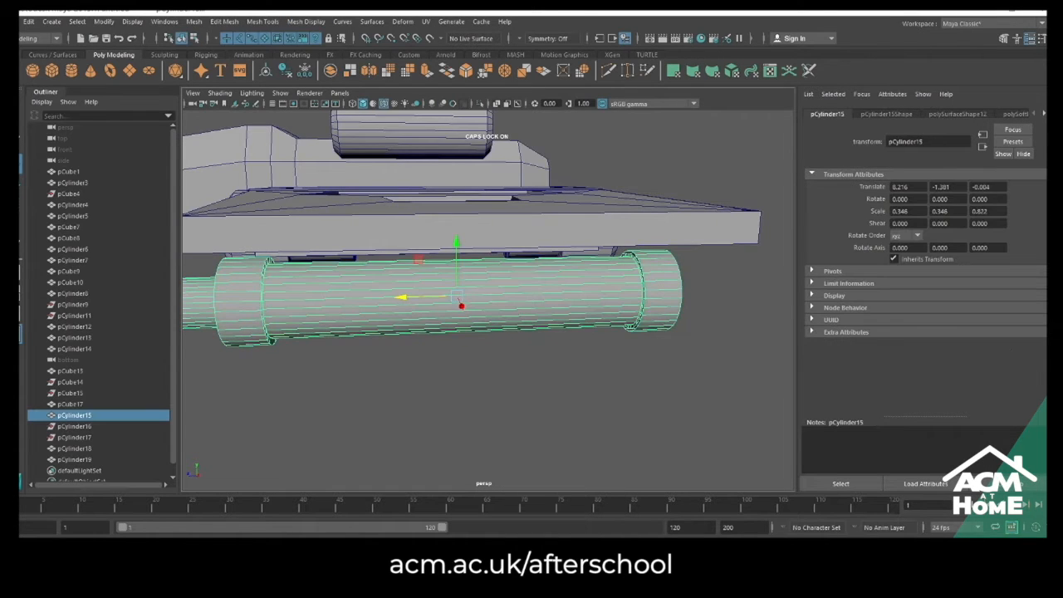
# Weld the middle section's rear border vertices to the rear collar's rim along the lower outer side
pyautogui.keyDown('alt'); pyautogui.moveTo(683, 380); pyautogui.dragTo(710, 375); pyautogui.keyUp('alt')
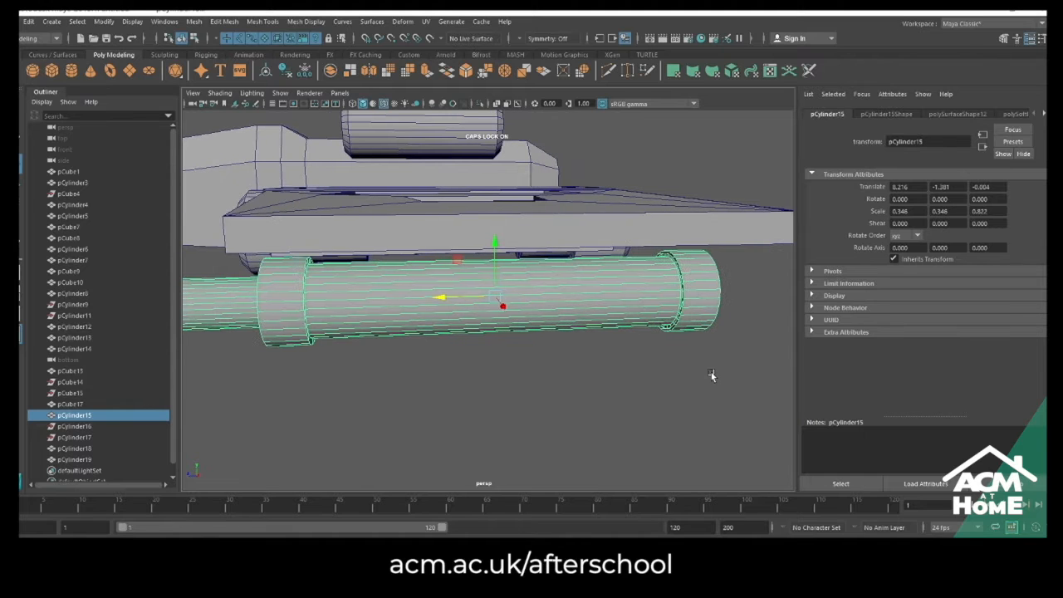
pyautogui.scroll(3, 668, 349)
pyautogui.keyDown('alt'); pyautogui.moveTo(674, 341); pyautogui.dragTo(584, 291); pyautogui.keyUp('alt')
pyautogui.scroll(3, 584, 291)
pyautogui.rightClick(600, 238)
pyautogui.moveTo(600, 238); pyautogui.dragTo(722, 346, button='right')
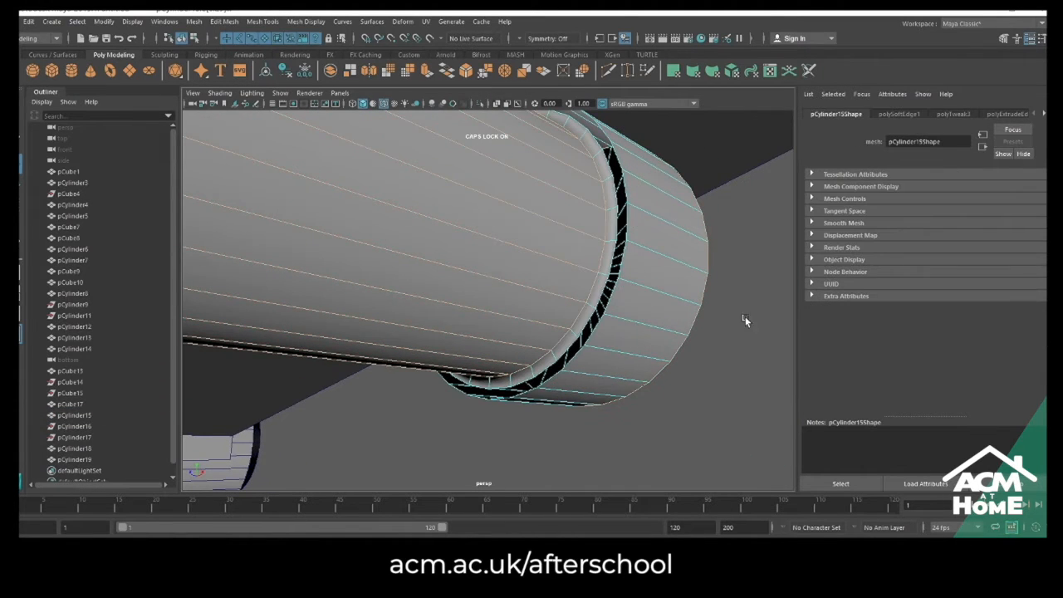
pyautogui.click(752, 322)
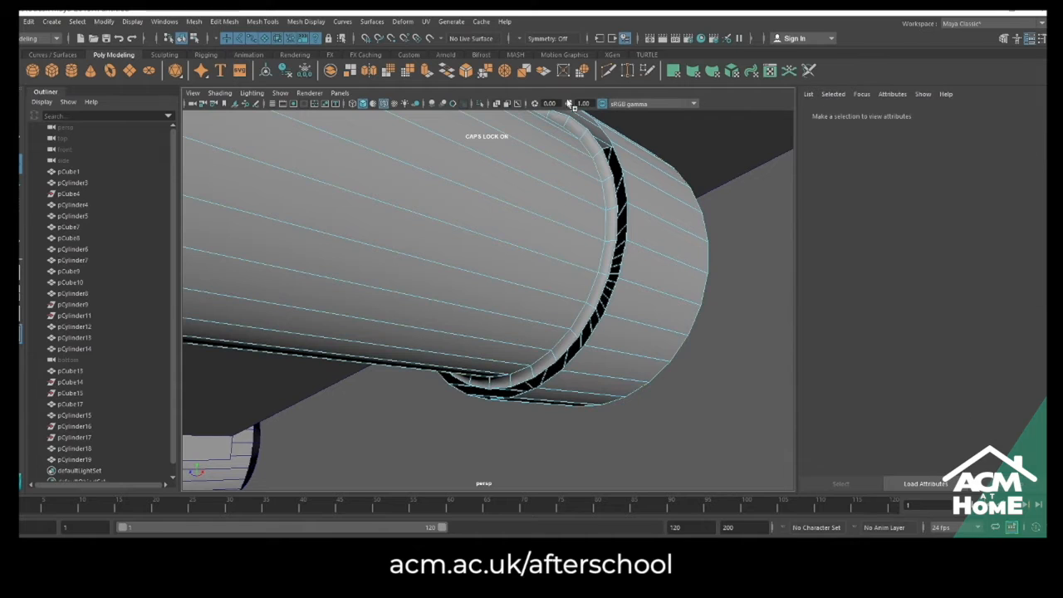
pyautogui.click(629, 72)
pyautogui.click(619, 259)
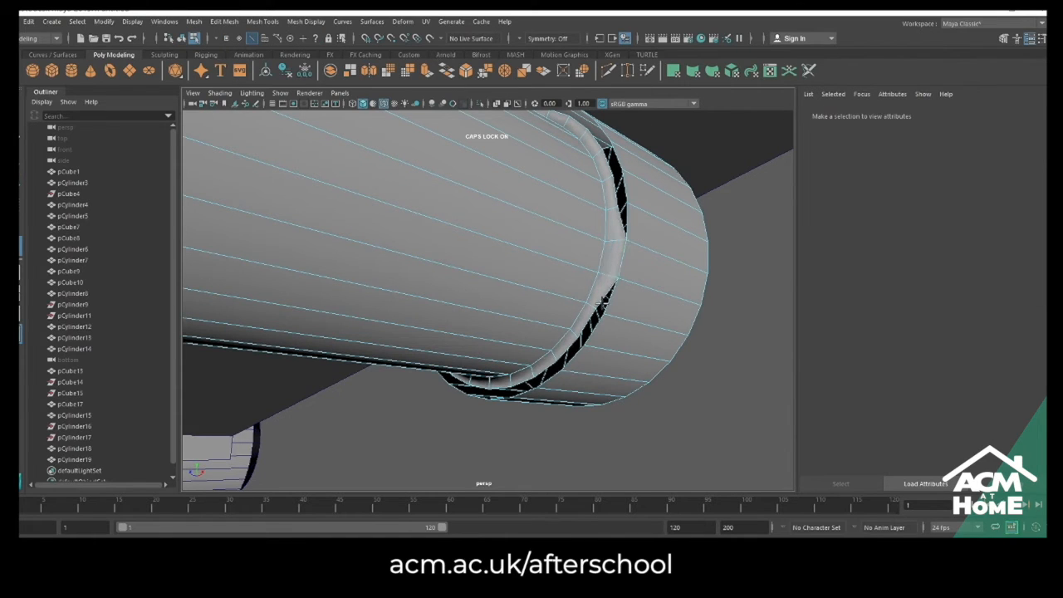
pyautogui.click(588, 325)
pyautogui.click(548, 367)
# Continue welding border vertices to the rear collar's rim along its upper side beneath the wing
pyautogui.keyDown('alt'); pyautogui.moveTo(667, 205); pyautogui.dragTo(624, 281); pyautogui.keyUp('alt')
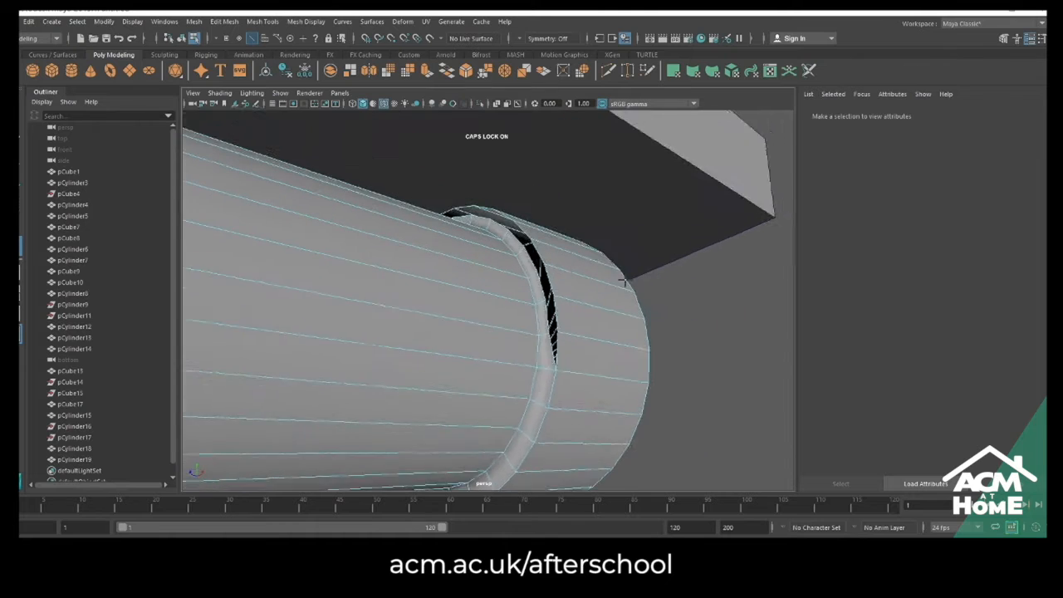
pyautogui.scroll(3, 615, 303)
pyautogui.click(575, 330)
pyautogui.moveTo(549, 241); pyautogui.dragTo(562, 235)
pyautogui.keyDown('alt'); pyautogui.moveTo(561, 235); pyautogui.dragTo(605, 292, button='middle'); pyautogui.keyUp('alt')
pyautogui.scroll(3, 615, 308)
pyautogui.keyDown('alt'); pyautogui.moveTo(721, 355); pyautogui.dragTo(684, 343, button='middle'); pyautogui.keyUp('alt')
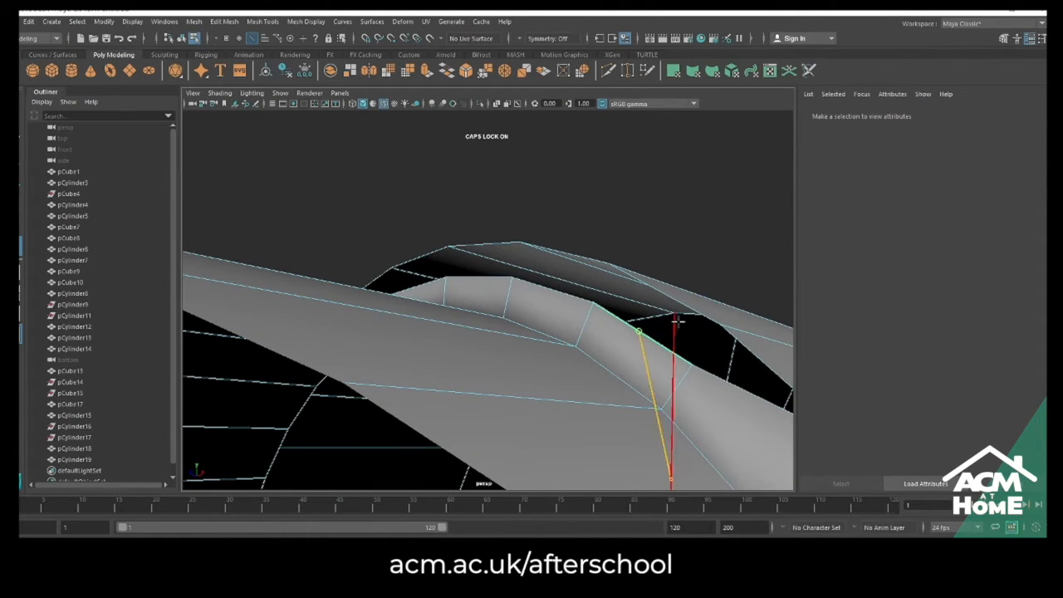
# Close the remaining gap on the rear collar's far side by welding its vertex pairs together
pyautogui.keyDown('alt'); pyautogui.moveTo(681, 309); pyautogui.dragTo(623, 353); pyautogui.keyUp('alt')
pyautogui.keyDown('alt'); pyautogui.moveTo(623, 353); pyautogui.dragTo(706, 390); pyautogui.keyUp('alt')
pyautogui.keyDown('alt'); pyautogui.moveTo(705, 390); pyautogui.dragTo(753, 379, button='middle'); pyautogui.keyUp('alt')
pyautogui.keyDown('alt'); pyautogui.moveTo(736, 357); pyautogui.dragTo(618, 340); pyautogui.keyUp('alt')
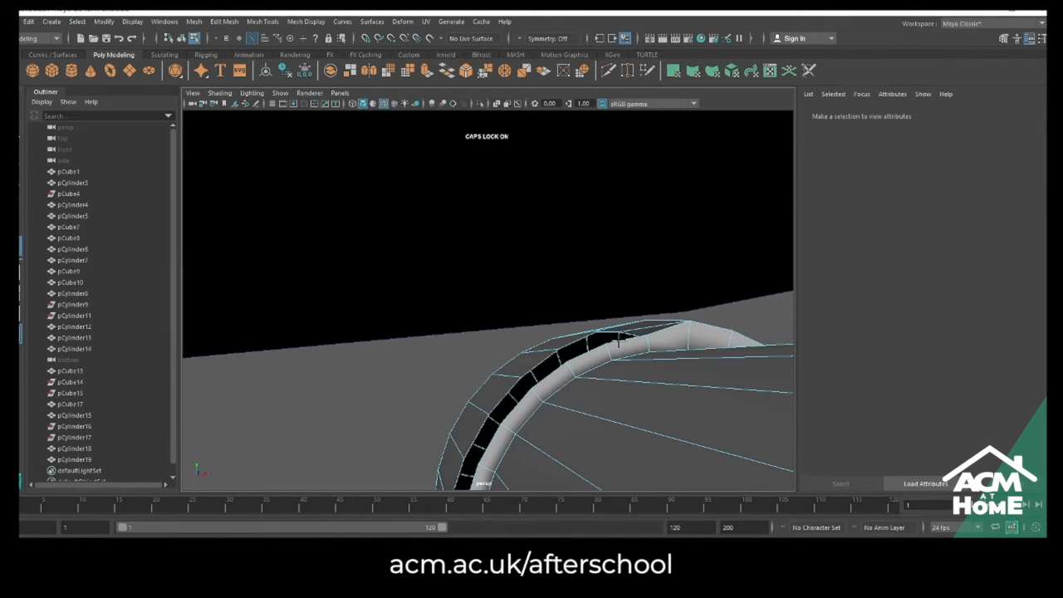
pyautogui.scroll(6, 614, 357)
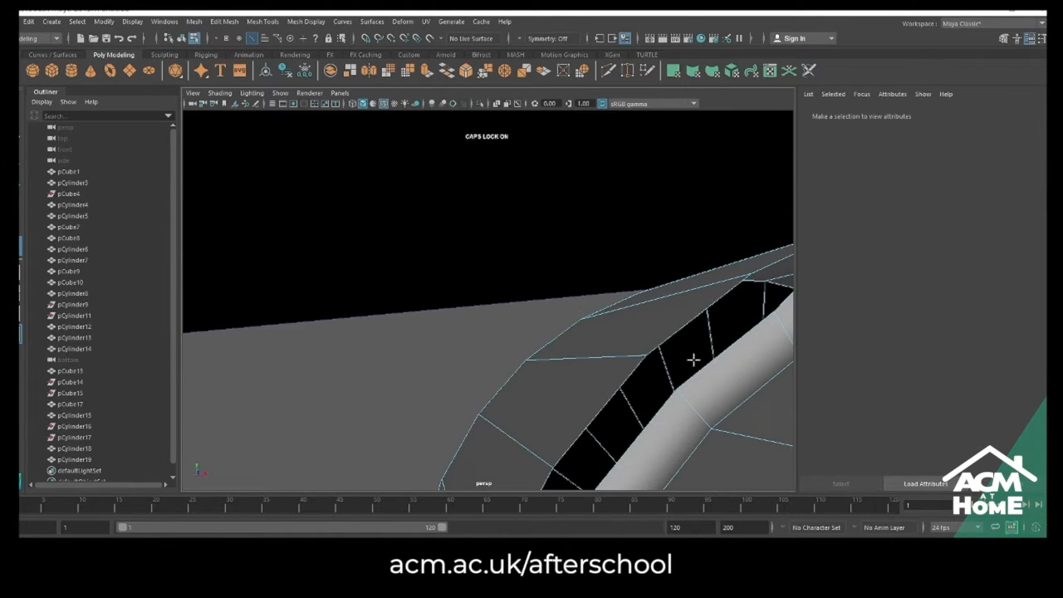
pyautogui.keyDown('alt'); pyautogui.moveTo(689, 351); pyautogui.dragTo(586, 379); pyautogui.keyUp('alt')
pyautogui.moveTo(541, 346); pyautogui.dragTo(545, 342)
pyautogui.moveTo(630, 402); pyautogui.dragTo(625, 408)
pyautogui.keyDown('alt'); pyautogui.moveTo(714, 458); pyautogui.dragTo(535, 400); pyautogui.keyUp('alt')
pyautogui.moveTo(370, 297); pyautogui.dragTo(377, 309)
pyautogui.scroll(-5, 377, 309)
# Harden the edge rings where the gun's middle section meets the rear collar
pyautogui.moveTo(457, 332)
pyautogui.keyDown('alt'); pyautogui.mouseDown()
pyautogui.moveTo(517, 358)
pyautogui.moveTo(445, 339)
pyautogui.mouseUp(); pyautogui.keyUp('alt')
pyautogui.moveTo(493, 257); pyautogui.dragTo(495, 227, button='right')
pyautogui.scroll(4, 518, 227)
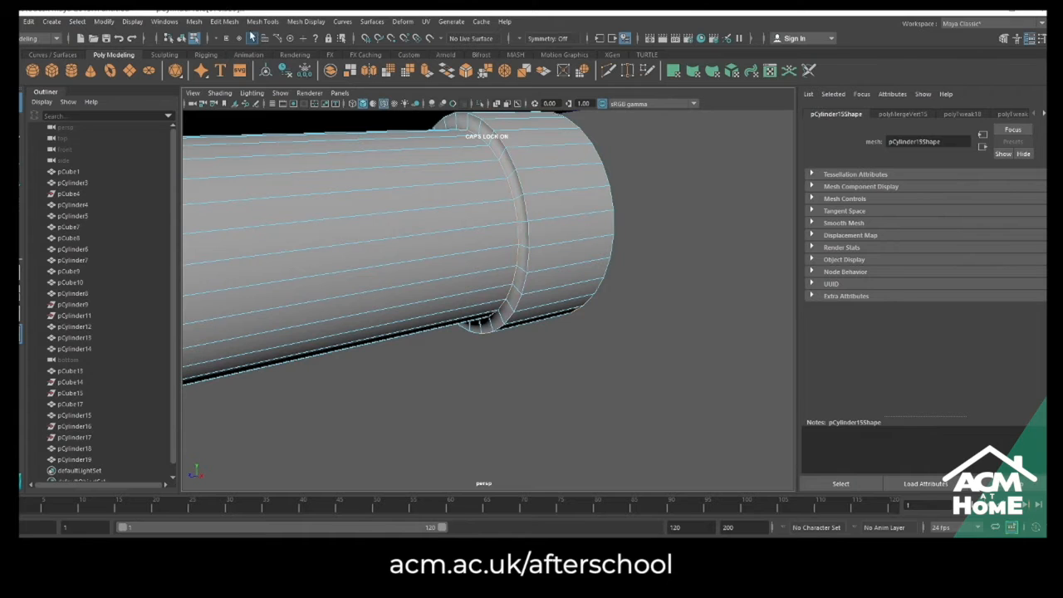
pyautogui.click(306, 21)
pyautogui.click(344, 110)
pyautogui.moveTo(578, 240); pyautogui.dragTo(615, 225, button='right')
pyautogui.keyDown('alt'); pyautogui.moveTo(614, 226); pyautogui.dragTo(544, 282); pyautogui.keyUp('alt')
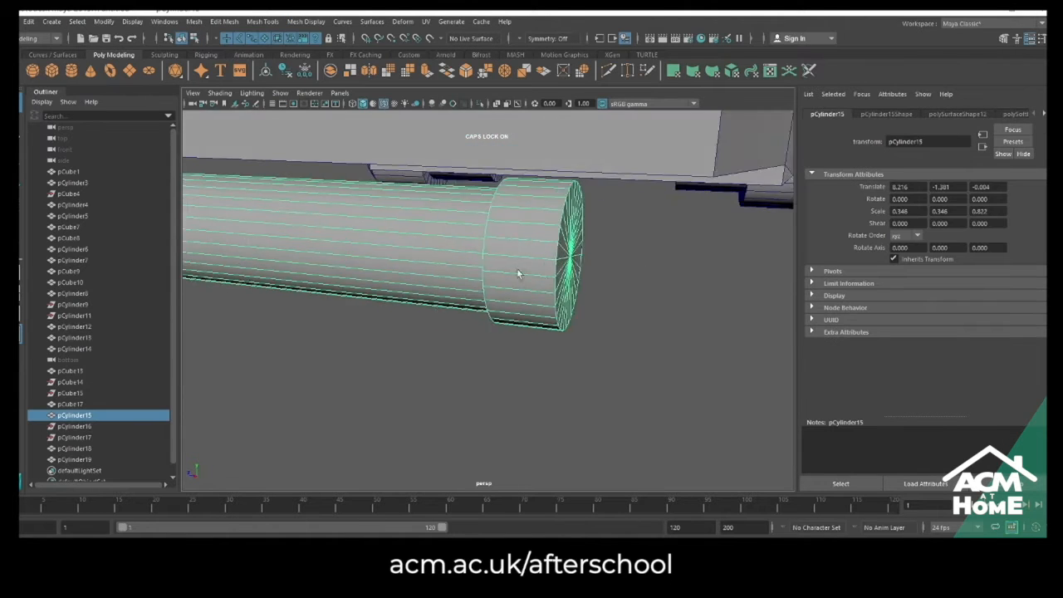
# Harden the edge rings where the gun's middle section meets the front collar
pyautogui.scroll(-3, 544, 283)
pyautogui.keyDown('alt'); pyautogui.moveTo(544, 282); pyautogui.dragTo(633, 240, button='middle'); pyautogui.keyUp('alt')
pyautogui.scroll(6, 569, 247)
pyautogui.keyDown('alt'); pyautogui.moveTo(633, 240); pyautogui.dragTo(596, 224); pyautogui.keyUp('alt')
pyautogui.scroll(-4, 584, 241)
pyautogui.keyDown('alt'); pyautogui.moveTo(596, 224); pyautogui.dragTo(706, 177, button='right'); pyautogui.keyUp('alt')
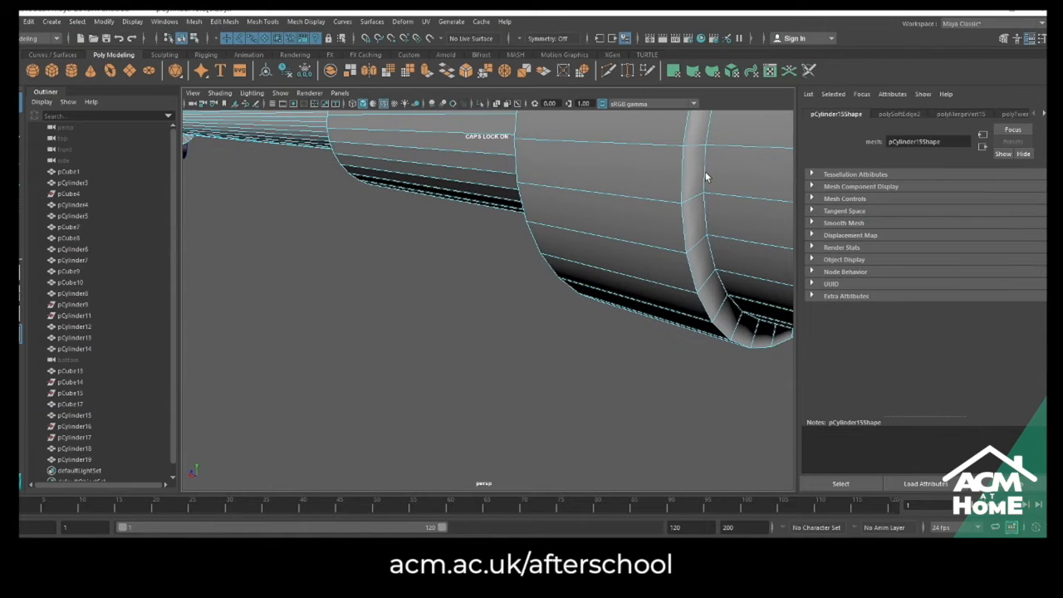
pyautogui.click(290, 23)
pyautogui.click(348, 107)
pyautogui.moveTo(713, 213); pyautogui.dragTo(747, 199, button='right')
# Examine the finished gun and wing from several angles alongside the spacecraft's body
pyautogui.scroll(-6, 631, 274)
pyautogui.keyDown('alt'); pyautogui.moveTo(631, 274); pyautogui.dragTo(605, 271); pyautogui.keyUp('alt')
pyautogui.click(605, 271)
pyautogui.keyDown('alt'); pyautogui.moveTo(605, 271); pyautogui.dragTo(657, 207, button='middle'); pyautogui.keyUp('alt')
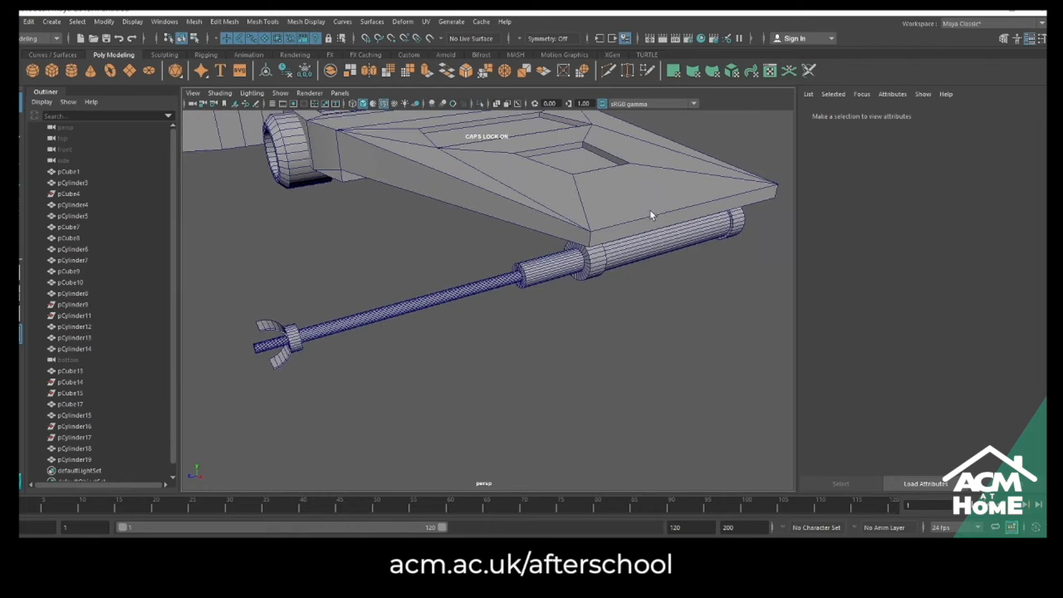
pyautogui.keyDown('alt'); pyautogui.moveTo(698, 203); pyautogui.dragTo(495, 198, button='right'); pyautogui.keyUp('alt')
pyautogui.keyDown('alt'); pyautogui.moveTo(495, 197); pyautogui.dragTo(525, 217); pyautogui.keyUp('alt')
pyautogui.keyDown('alt'); pyautogui.moveTo(508, 186); pyautogui.dragTo(698, 282, button='middle'); pyautogui.keyUp('alt')
pyautogui.keyDown('alt'); pyautogui.moveTo(547, 268); pyautogui.dragTo(603, 252); pyautogui.keyUp('alt')
pyautogui.keyDown('alt'); pyautogui.moveTo(706, 307); pyautogui.dragTo(638, 313, button='right'); pyautogui.keyUp('alt')
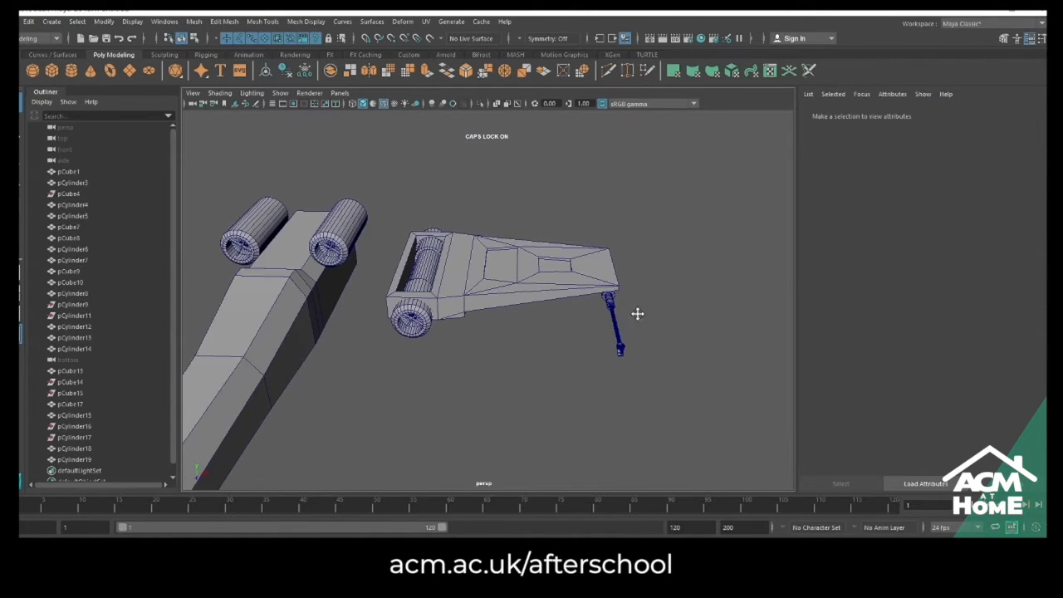
# Combine the wing, its engine and the wing-tip gun into one mesh and move it to X 0.466
pyautogui.keyDown('alt'); pyautogui.moveTo(637, 313); pyautogui.dragTo(664, 367); pyautogui.keyUp('alt')
pyautogui.moveTo(665, 368); pyautogui.dragTo(401, 189)
pyautogui.keyDown('alt'); pyautogui.moveTo(464, 234); pyautogui.dragTo(516, 219, button='middle'); pyautogui.keyUp('alt')
pyautogui.scroll(3, 516, 220)
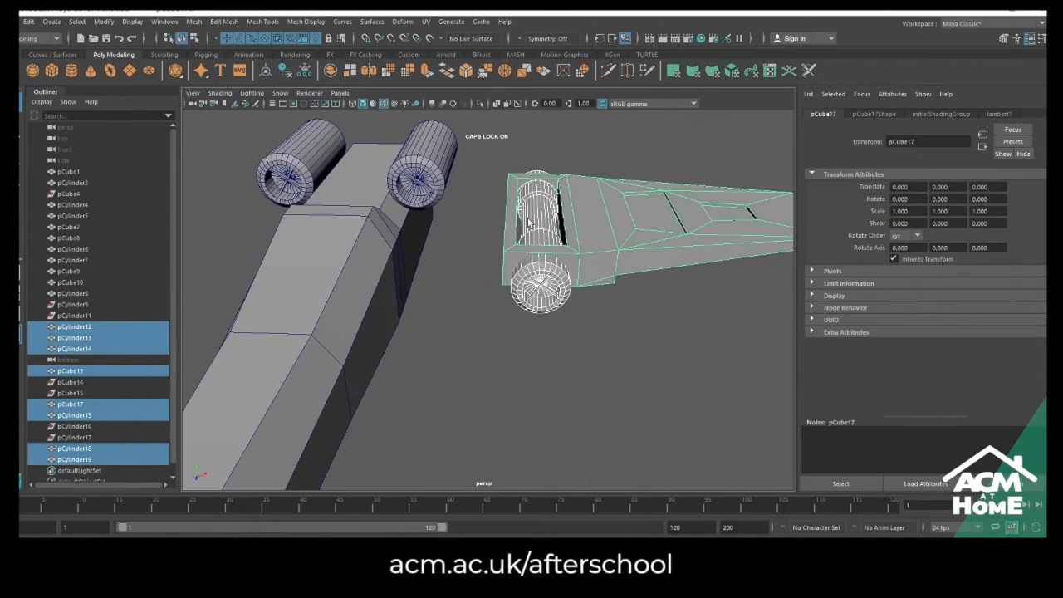
pyautogui.click(335, 73)
pyautogui.scroll(-3, 531, 259)
pyautogui.press('w')
pyautogui.keyDown('alt'); pyautogui.moveTo(551, 274); pyautogui.dragTo(642, 280); pyautogui.keyUp('alt')
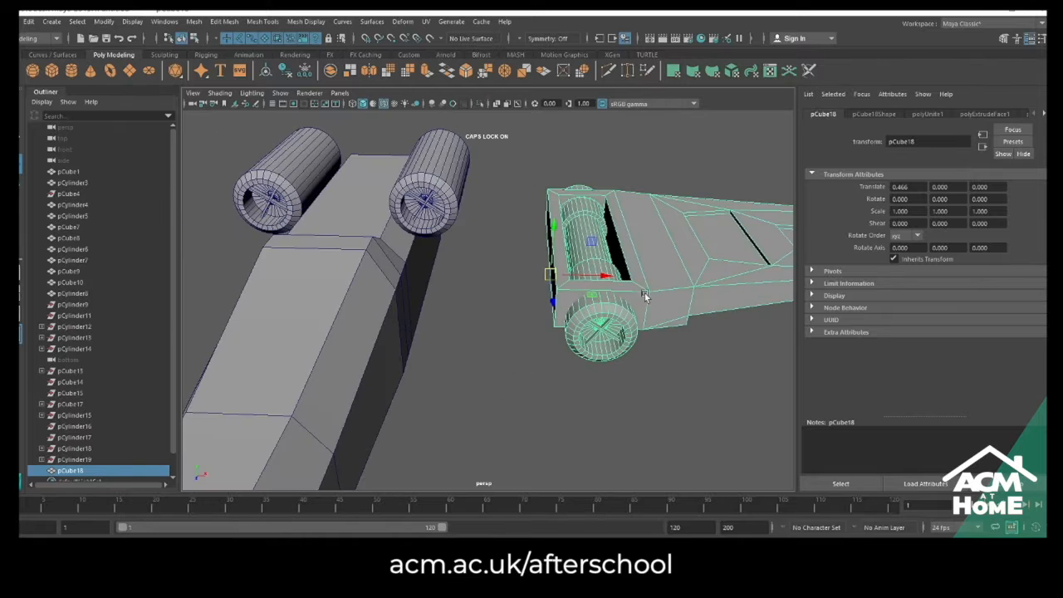
# Move the combined wing against the body's side at X -2.189 and delete the old engines above the body
pyautogui.keyDown('alt'); pyautogui.moveTo(528, 278); pyautogui.dragTo(467, 278); pyautogui.keyUp('alt')
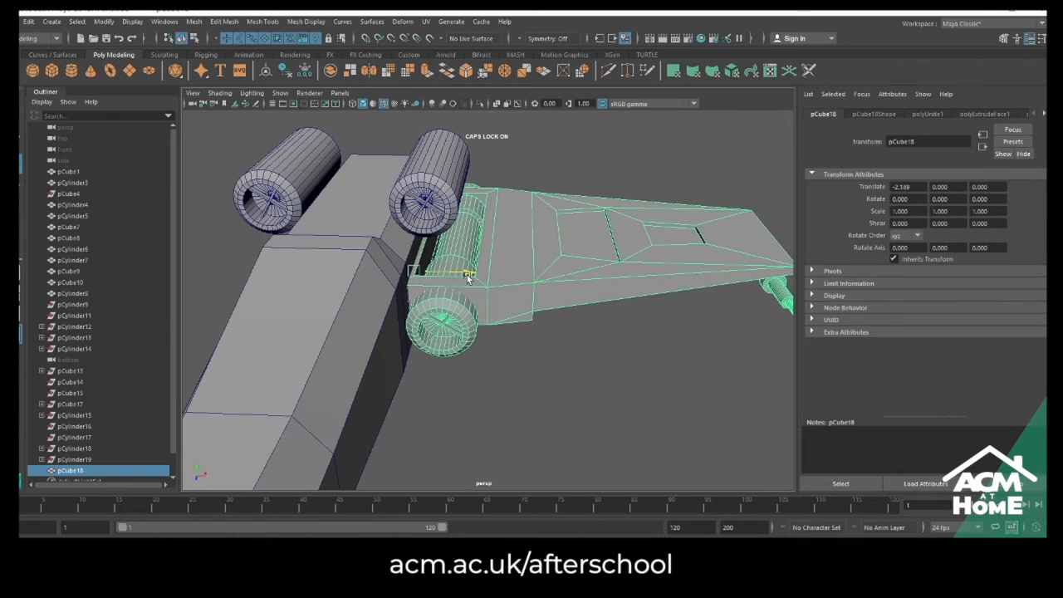
pyautogui.click(433, 191)
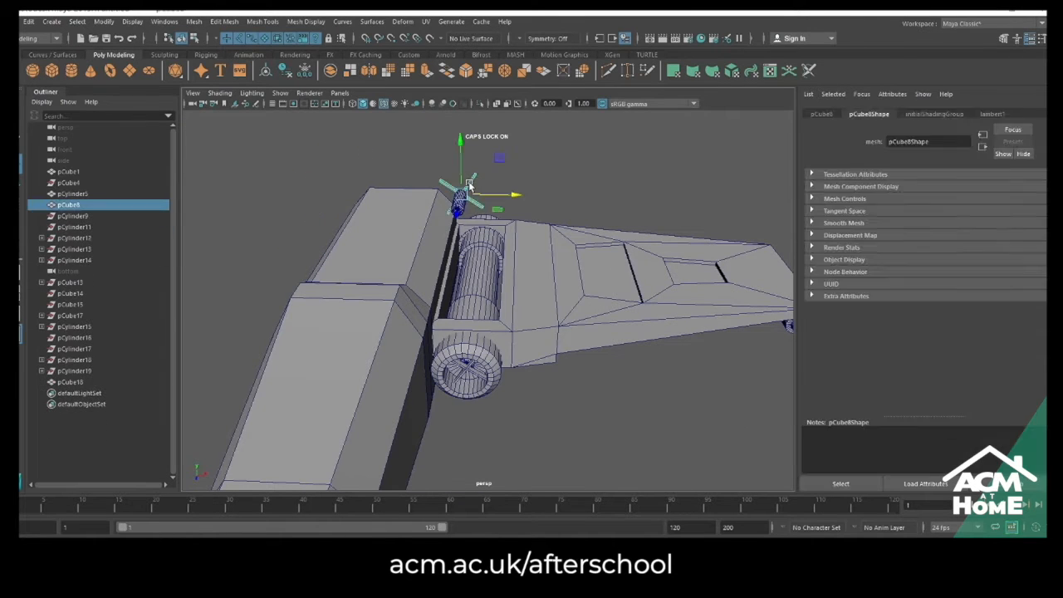
pyautogui.keyDown('alt'); pyautogui.moveTo(468, 216); pyautogui.dragTo(496, 220); pyautogui.keyUp('alt')
pyautogui.moveTo(611, 220); pyautogui.dragTo(663, 208)
pyautogui.keyDown('alt'); pyautogui.moveTo(558, 274); pyautogui.dragTo(657, 247); pyautogui.keyUp('alt')
# Tilt the wing to -15 degrees around Z and lower it along the body's side
pyautogui.click(587, 243)
pyautogui.press('e')
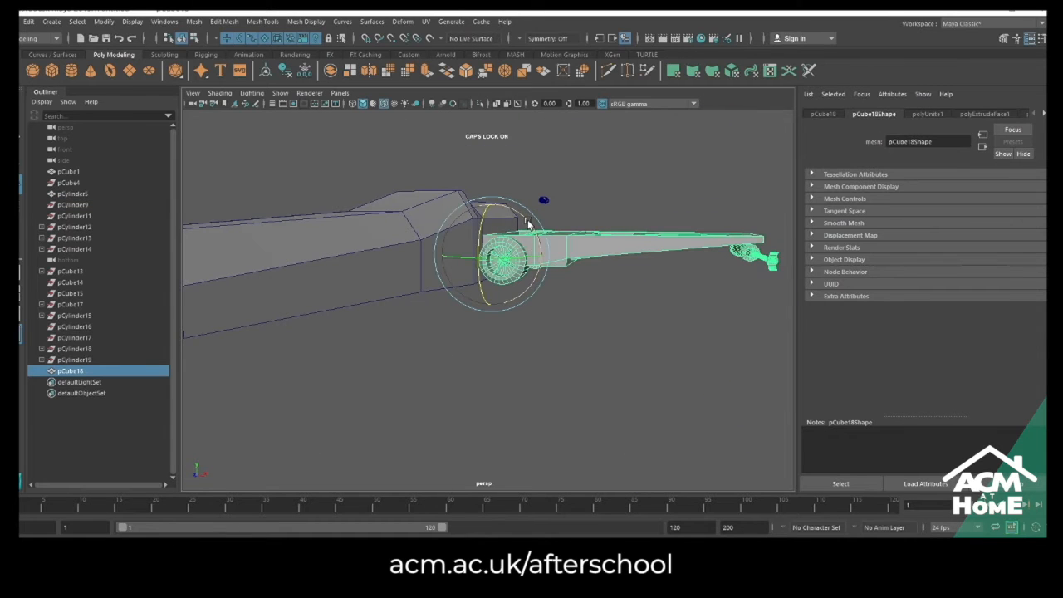
pyautogui.moveTo(528, 222); pyautogui.dragTo(534, 236)
pyautogui.keyDown('alt'); pyautogui.moveTo(598, 290); pyautogui.dragTo(543, 305); pyautogui.keyUp('alt')
pyautogui.press('w')
pyautogui.moveTo(477, 231)
pyautogui.mouseDown()
pyautogui.moveTo(484, 251)
pyautogui.moveTo(480, 216)
pyautogui.moveTo(513, 231)
pyautogui.moveTo(507, 223)
pyautogui.moveTo(563, 271)
pyautogui.moveTo(542, 259)
pyautogui.moveTo(513, 334)
pyautogui.mouseUp()
# Mirror a raised copy of the wing with Scale Y -1 and freeze the copy's transformations
pyautogui.hotkey('ctrl', 'a')
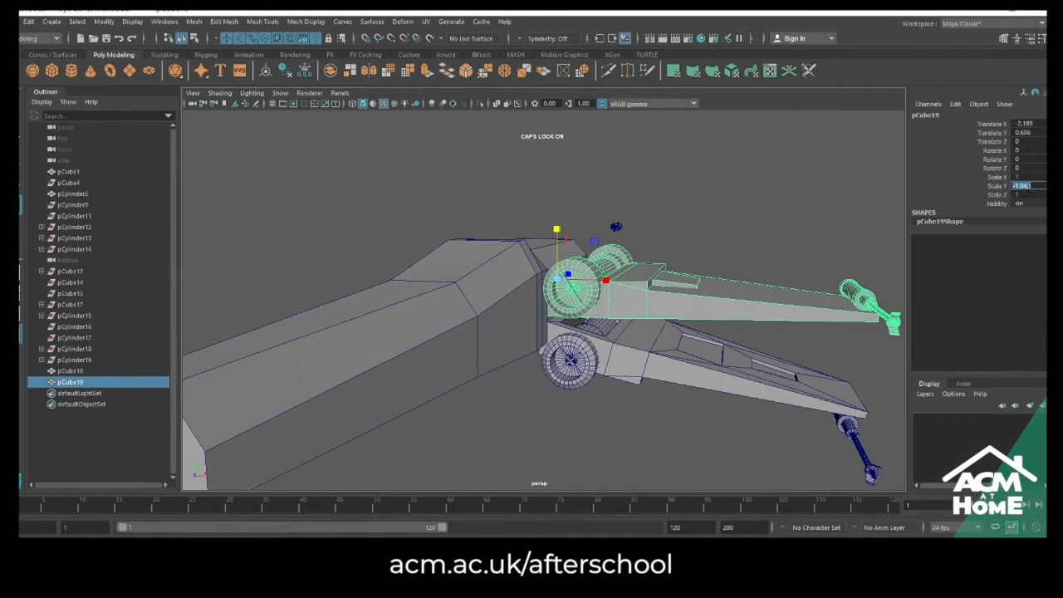
pyautogui.press('Return')
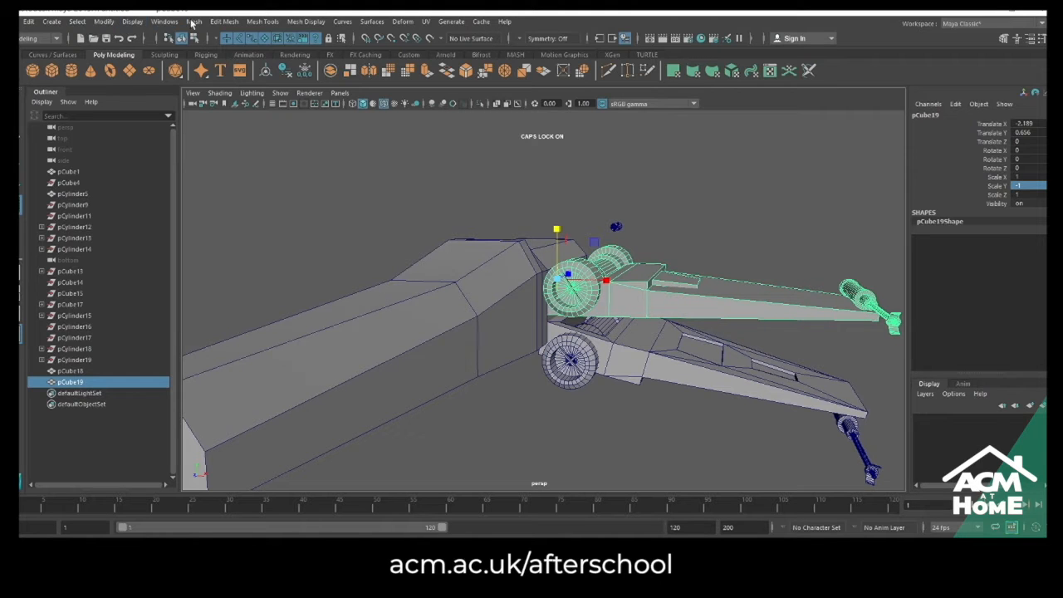
pyautogui.click(104, 21)
pyautogui.click(145, 72)
pyautogui.keyDown('alt'); pyautogui.moveTo(516, 296); pyautogui.dragTo(463, 310, button='middle'); pyautogui.keyUp('alt')
pyautogui.press('w')
pyautogui.scroll(2, 501, 235)
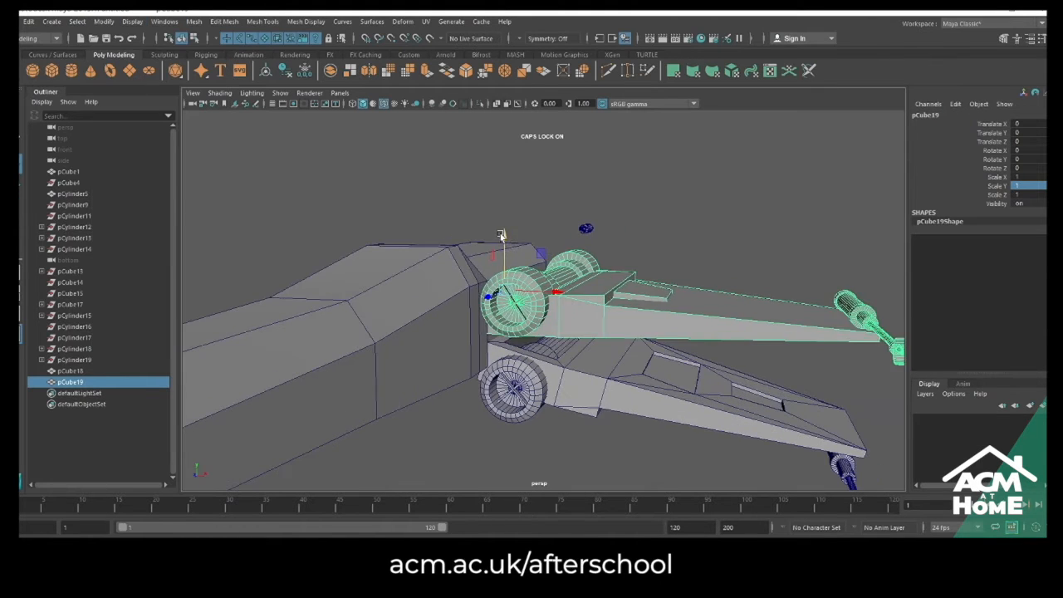
# Raise the mirrored upper wing and tilt it to 15 degrees around Z
pyautogui.moveTo(501, 235); pyautogui.dragTo(491, 213)
pyautogui.press('e')
pyautogui.moveTo(551, 251); pyautogui.dragTo(540, 238)
pyautogui.moveTo(563, 301)
pyautogui.keyDown('alt'); pyautogui.mouseDown()
pyautogui.moveTo(600, 325)
pyautogui.moveTo(569, 313)
pyautogui.mouseUp(); pyautogui.keyUp('alt')
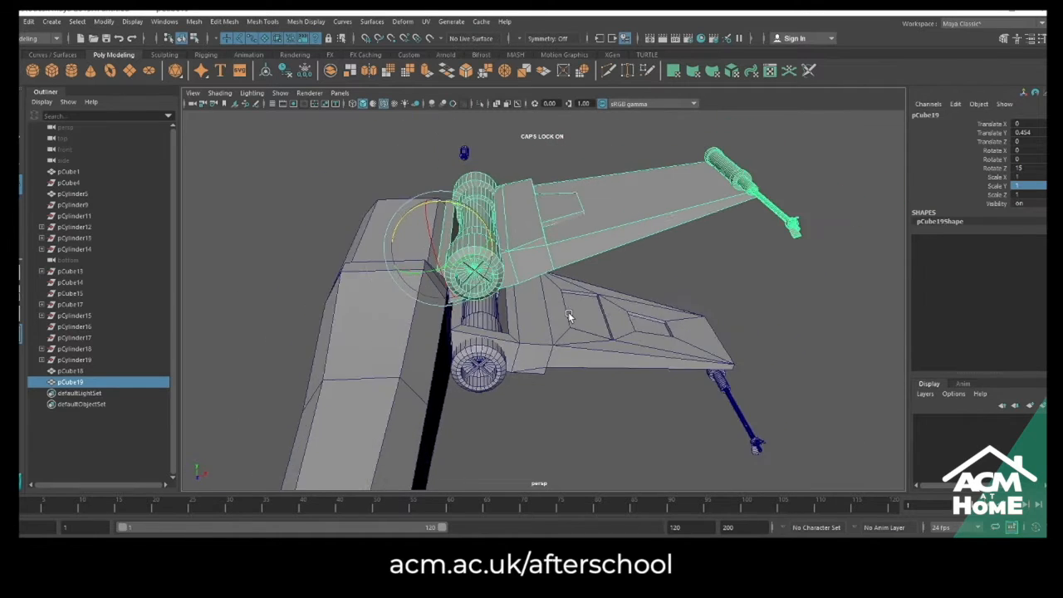
# Duplicate the upper and lower wings together and move the copies to the opposite side of the body
pyautogui.keyDown('alt'); pyautogui.moveTo(569, 313); pyautogui.dragTo(564, 288, button='right'); pyautogui.keyUp('alt')
pyautogui.keyDown('alt'); pyautogui.moveTo(564, 289); pyautogui.dragTo(548, 299); pyautogui.keyUp('alt')
pyautogui.keyDown('shift'); pyautogui.click(552, 306); pyautogui.keyUp('shift')
pyautogui.keyDown('alt'); pyautogui.moveTo(575, 362); pyautogui.dragTo(561, 320); pyautogui.keyUp('alt')
pyautogui.hotkey('ctrl', 'd')
pyautogui.press('w')
pyautogui.moveTo(577, 251); pyautogui.dragTo(384, 218)
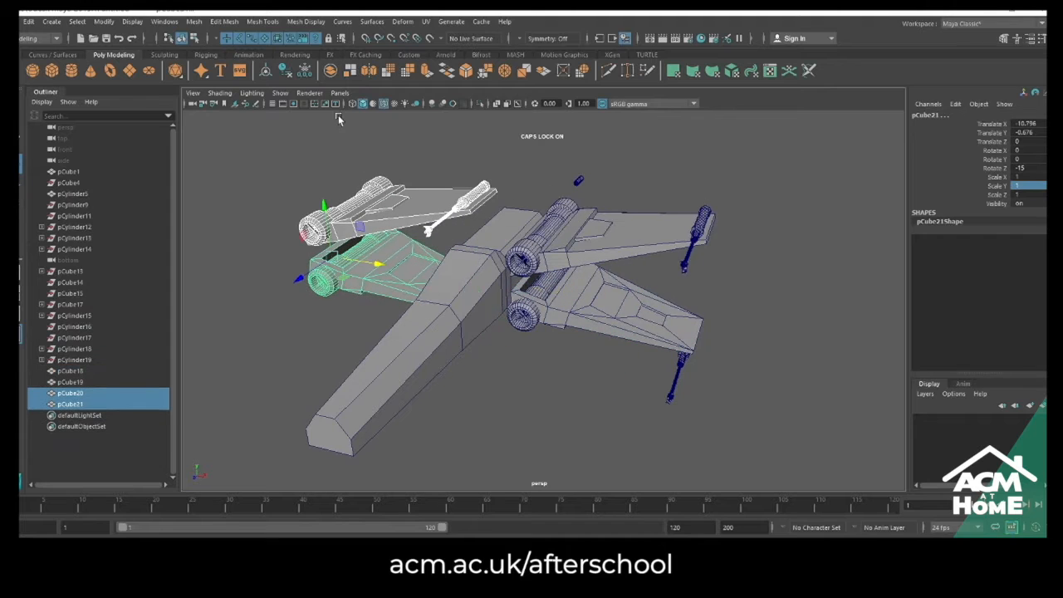
# Combine the two copied wings, mirror them against the body with Scale X -1, and freeze their transformations
pyautogui.click(330, 72)
pyautogui.moveTo(444, 256); pyautogui.dragTo(369, 243)
pyautogui.press('Return')
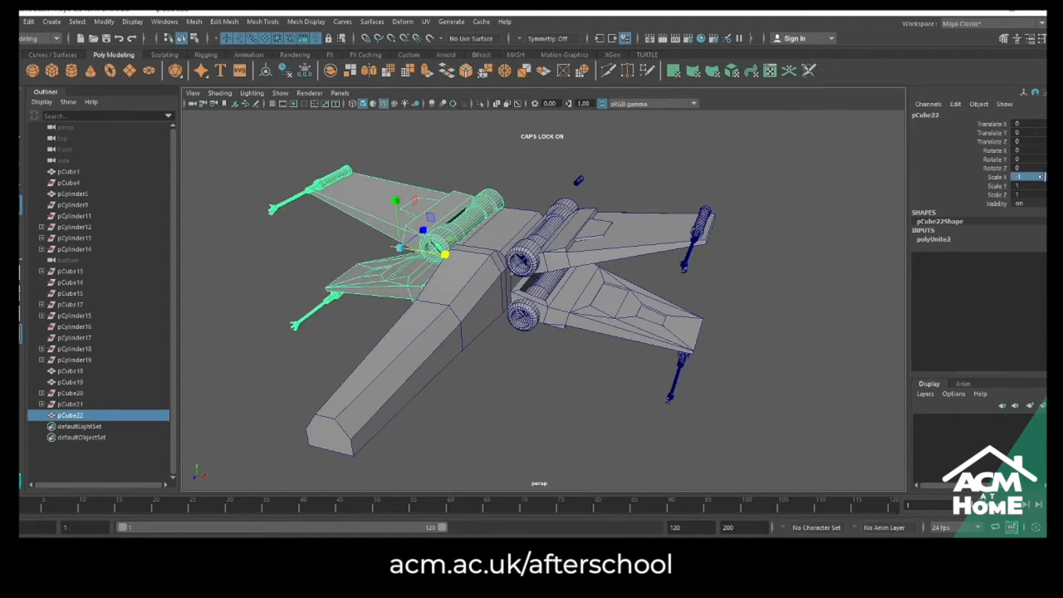
pyautogui.click(104, 22)
pyautogui.click(128, 71)
pyautogui.scroll(5, 512, 280)
pyautogui.keyDown('alt'); pyautogui.moveTo(424, 277); pyautogui.dragTo(535, 333); pyautogui.keyUp('alt')
pyautogui.scroll(-4, 506, 279)
# Enlarge the leftover small cylinder behind the ship and select its side faces
pyautogui.click(589, 406)
pyautogui.scroll(-3, 554, 399)
pyautogui.click(635, 284)
pyautogui.keyDown('alt'); pyautogui.moveTo(634, 284); pyautogui.dragTo(664, 321); pyautogui.keyUp('alt')
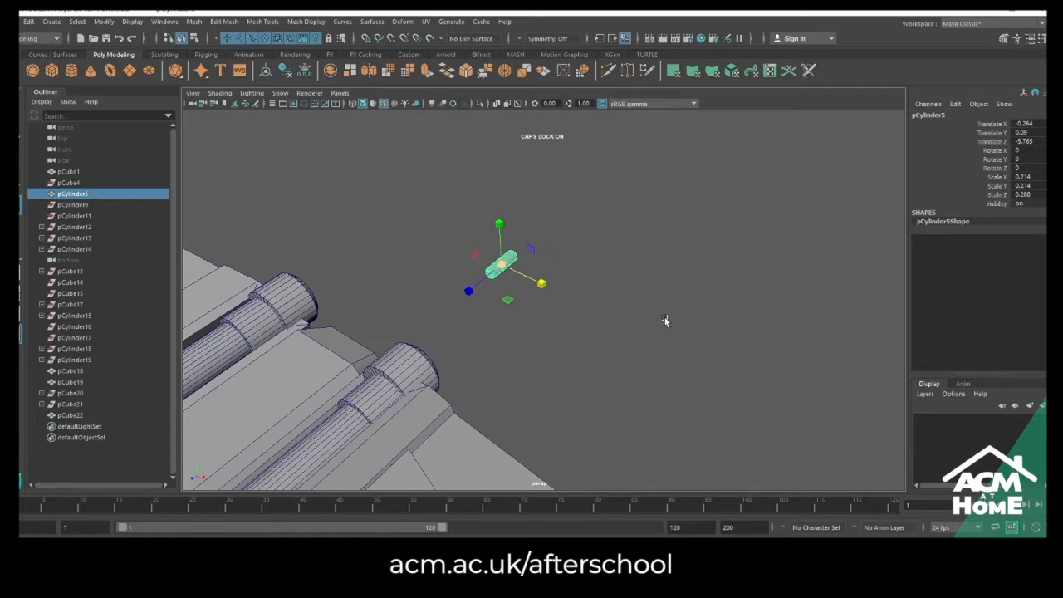
pyautogui.moveTo(502, 265); pyautogui.dragTo(611, 332)
pyautogui.keyDown('alt'); pyautogui.moveTo(611, 332); pyautogui.dragTo(531, 311, button='middle'); pyautogui.keyUp('alt')
pyautogui.moveTo(607, 295); pyautogui.dragTo(607, 329, button='right')
pyautogui.keyDown('alt'); pyautogui.moveTo(615, 341); pyautogui.dragTo(564, 336); pyautogui.keyUp('alt')
pyautogui.moveTo(495, 239); pyautogui.dragTo(595, 367)
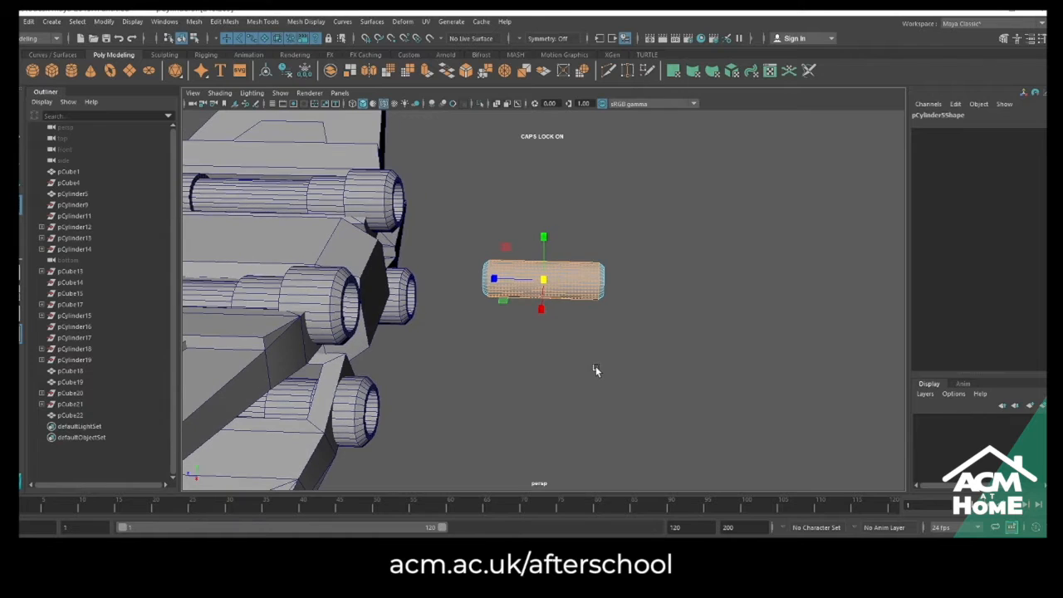
pyautogui.click(775, 268)
pyautogui.click(545, 266)
# Move the small cylinder onto the top rear of the body and place a duplicate beside it
pyautogui.press('w')
pyautogui.scroll(-3, 547, 264)
pyautogui.moveTo(504, 285); pyautogui.dragTo(510, 357)
pyautogui.moveTo(519, 330); pyautogui.dragTo(479, 331)
pyautogui.moveTo(431, 380); pyautogui.dragTo(434, 405)
pyautogui.keyDown('alt'); pyautogui.moveTo(436, 409); pyautogui.dragTo(523, 352, button='middle'); pyautogui.keyUp('alt')
pyautogui.scroll(-3, 523, 350)
pyautogui.keyDown('shift'); pyautogui.moveTo(570, 303); pyautogui.dragTo(538, 304); pyautogui.keyUp('shift')
pyautogui.scroll(-4, 539, 332)
pyautogui.keyDown('alt'); pyautogui.moveTo(548, 399); pyautogui.dragTo(487, 374); pyautogui.keyUp('alt')
pyautogui.keyDown('alt'); pyautogui.moveTo(487, 374); pyautogui.dragTo(546, 360, button='middle'); pyautogui.keyUp('alt')
pyautogui.scroll(4, 670, 346)
# Select the body's upper vertices at the front of the cockpit and scale them
pyautogui.click(21, 103)
pyautogui.keyDown('alt'); pyautogui.moveTo(555, 286); pyautogui.dragTo(571, 332, button='middle'); pyautogui.keyUp('alt')
pyautogui.click(570, 330)
pyautogui.keyDown('alt'); pyautogui.moveTo(609, 320); pyautogui.dragTo(588, 344); pyautogui.keyUp('alt')
pyautogui.moveTo(588, 295); pyautogui.dragTo(531, 300, button='right')
pyautogui.keyDown('alt'); pyautogui.moveTo(531, 300); pyautogui.dragTo(479, 308); pyautogui.keyUp('alt')
pyautogui.moveTo(378, 262); pyautogui.dragTo(382, 267)
pyautogui.keyDown('alt'); pyautogui.moveTo(382, 267); pyautogui.dragTo(437, 285); pyautogui.keyUp('alt')
pyautogui.press('r')
pyautogui.moveTo(577, 366); pyautogui.dragTo(609, 289)
pyautogui.scroll(-3, 574, 334)
pyautogui.scroll(2, 611, 295)
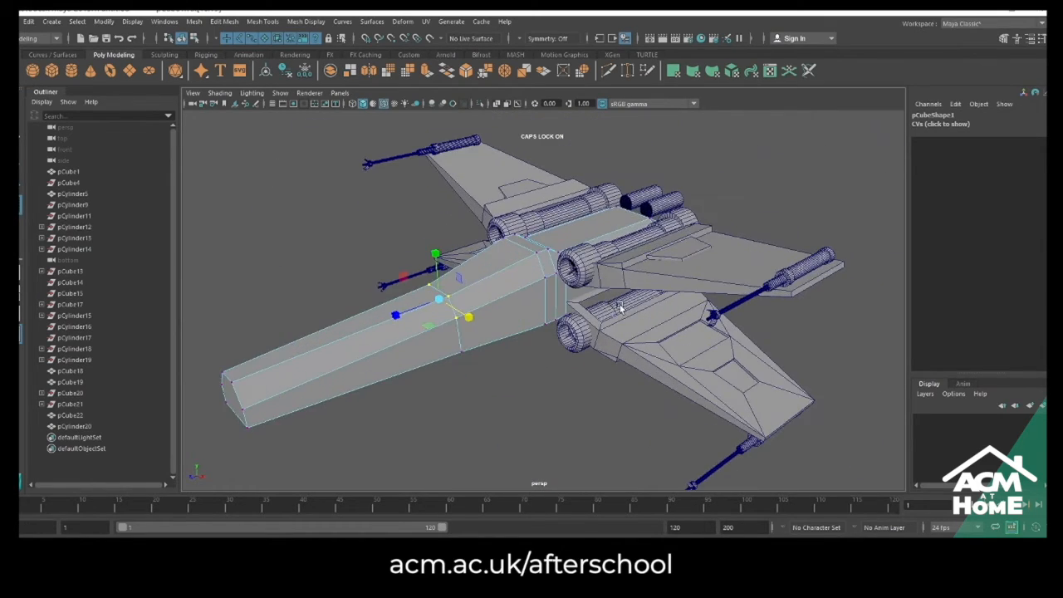
# Adjust the height of the upper vertices at the front of the cockpit
pyautogui.keyDown('alt'); pyautogui.moveTo(543, 276); pyautogui.dragTo(574, 260); pyautogui.keyUp('alt')
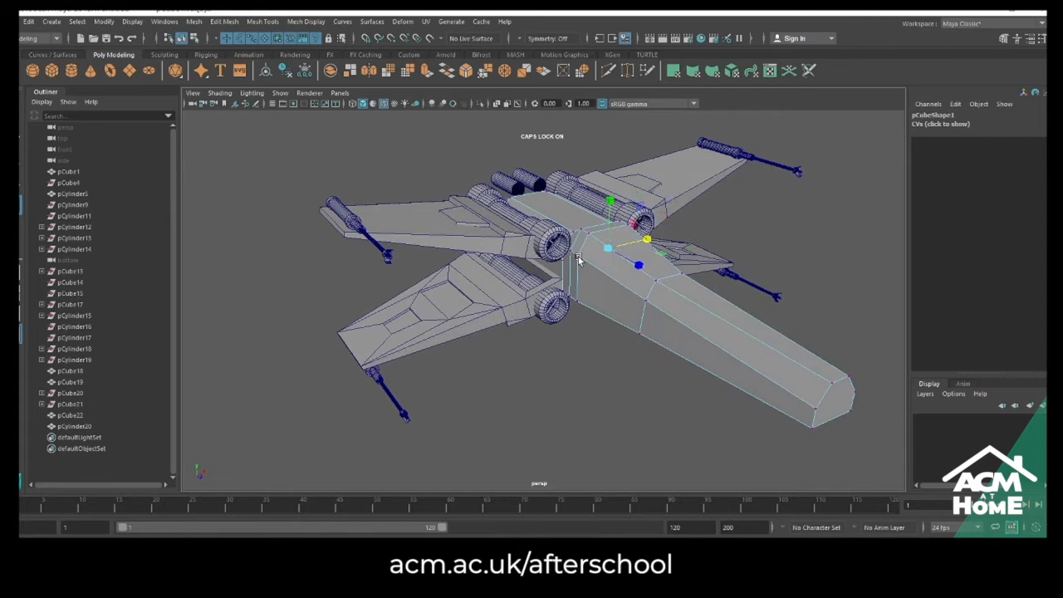
pyautogui.keyDown('alt'); pyautogui.moveTo(607, 208); pyautogui.dragTo(577, 275); pyautogui.keyUp('alt')
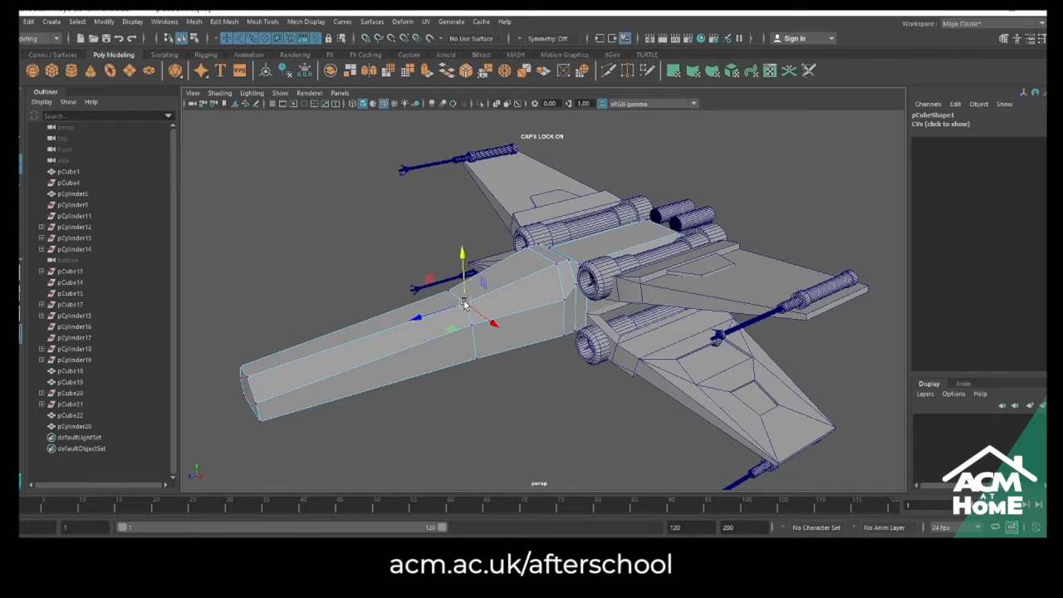
pyautogui.keyDown('alt'); pyautogui.moveTo(398, 349); pyautogui.dragTo(688, 258); pyautogui.keyUp('alt')
pyautogui.keyDown('alt'); pyautogui.moveTo(718, 210); pyautogui.dragTo(628, 258); pyautogui.keyUp('alt')
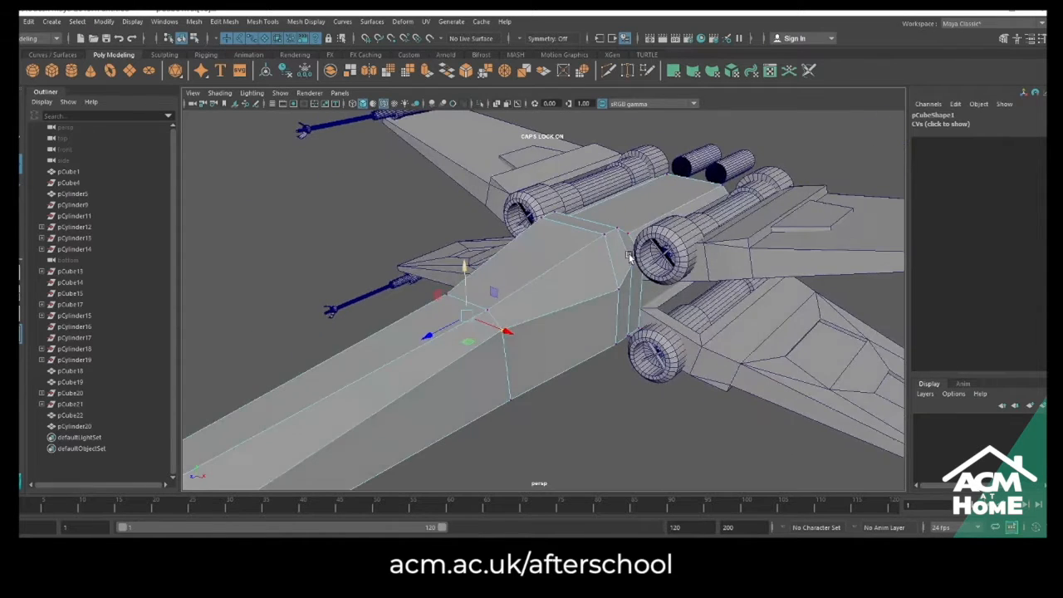
pyautogui.keyDown('alt'); pyautogui.moveTo(607, 333); pyautogui.dragTo(518, 268); pyautogui.keyUp('alt')
# Try to bevel the cockpit's side face
pyautogui.moveTo(518, 267); pyautogui.dragTo(518, 295, button='right')
pyautogui.keyDown('alt'); pyautogui.moveTo(517, 277); pyautogui.dragTo(634, 255); pyautogui.keyUp('alt')
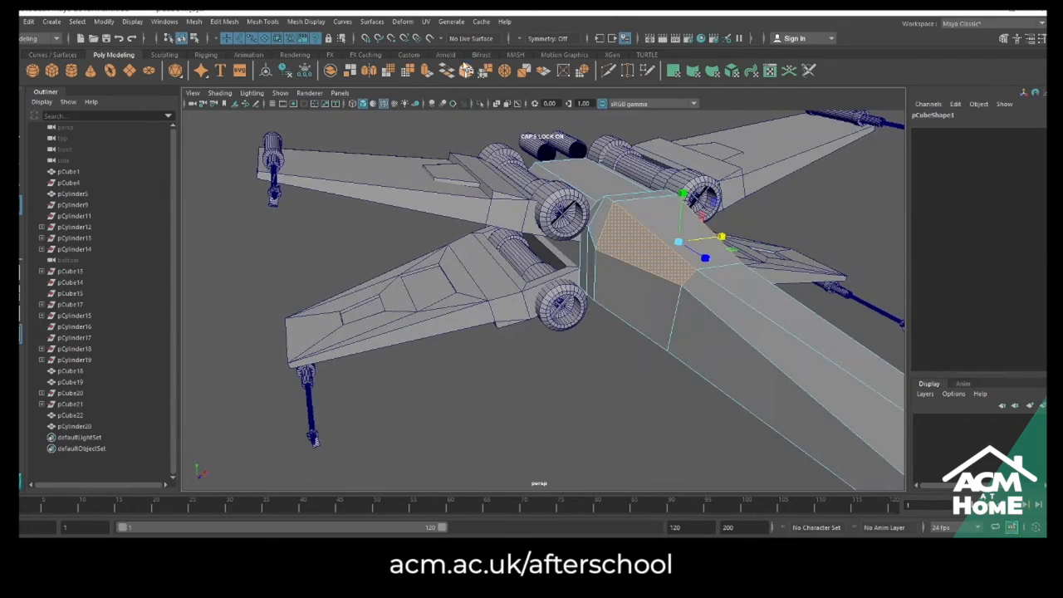
pyautogui.hotkey('ctrl', 'b')
pyautogui.keyDown('alt'); pyautogui.moveTo(702, 264); pyautogui.dragTo(563, 285); pyautogui.keyUp('alt')
pyautogui.click(631, 287)
pyautogui.keyDown('alt'); pyautogui.moveTo(563, 285); pyautogui.dragTo(638, 228, button='middle'); pyautogui.keyUp('alt')
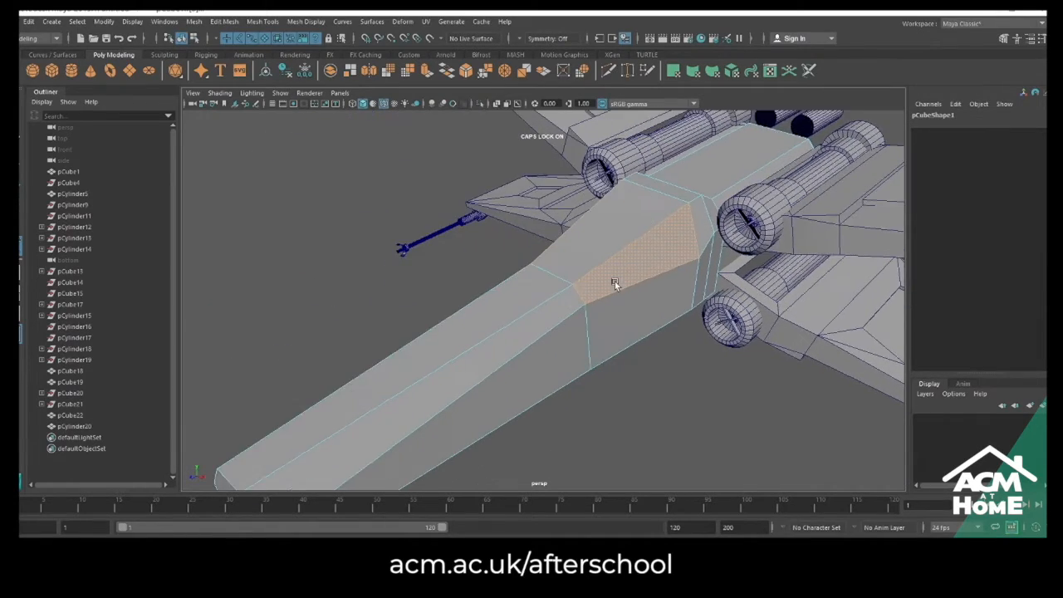
# Raise the side vertices of the nose tip and narrow its lower pair of vertices
pyautogui.keyDown('alt'); pyautogui.moveTo(615, 282); pyautogui.dragTo(515, 332, button='right'); pyautogui.keyUp('alt')
pyautogui.keyDown('alt'); pyautogui.moveTo(515, 333); pyautogui.dragTo(626, 249, button='middle'); pyautogui.keyUp('alt')
pyautogui.keyDown('alt'); pyautogui.moveTo(564, 256); pyautogui.dragTo(555, 248); pyautogui.keyUp('alt')
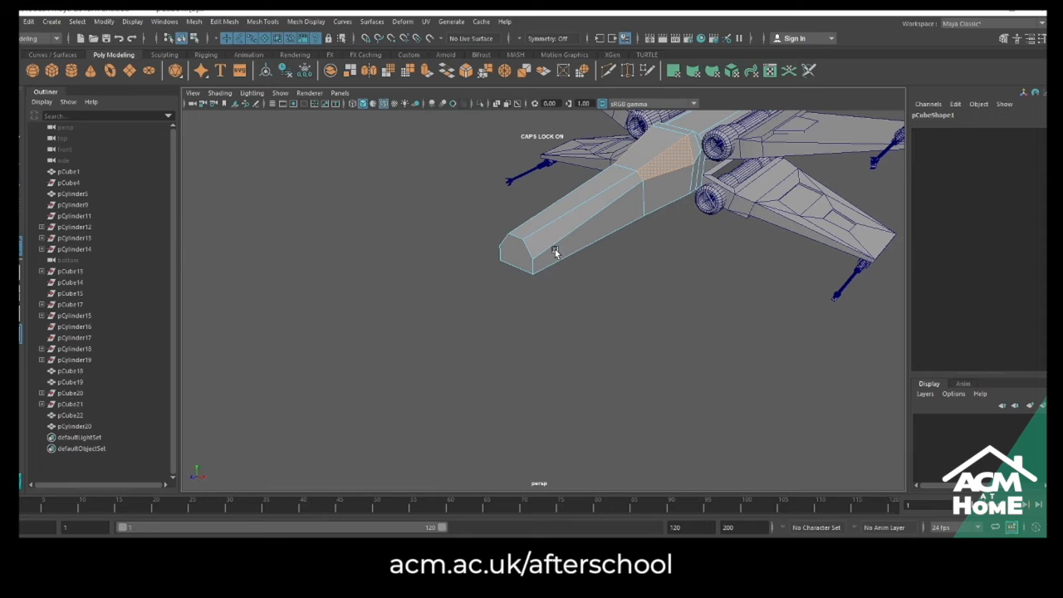
pyautogui.keyDown('alt'); pyautogui.moveTo(555, 249); pyautogui.dragTo(572, 236, button='middle'); pyautogui.keyUp('alt')
pyautogui.moveTo(572, 237); pyautogui.dragTo(558, 243, button='right')
pyautogui.click(558, 248)
pyautogui.click(555, 245)
pyautogui.moveTo(544, 235); pyautogui.dragTo(535, 192)
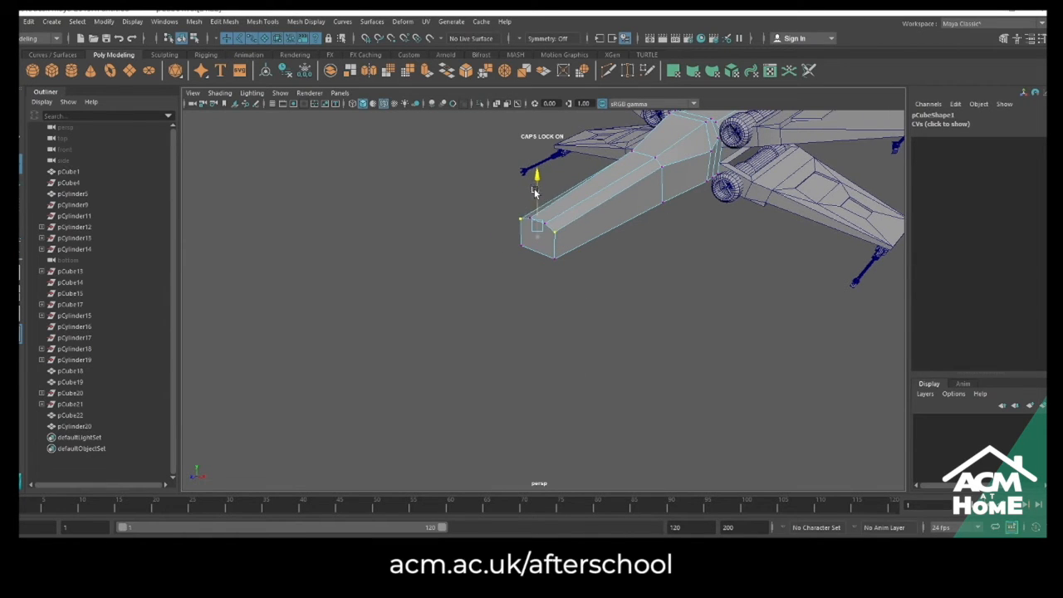
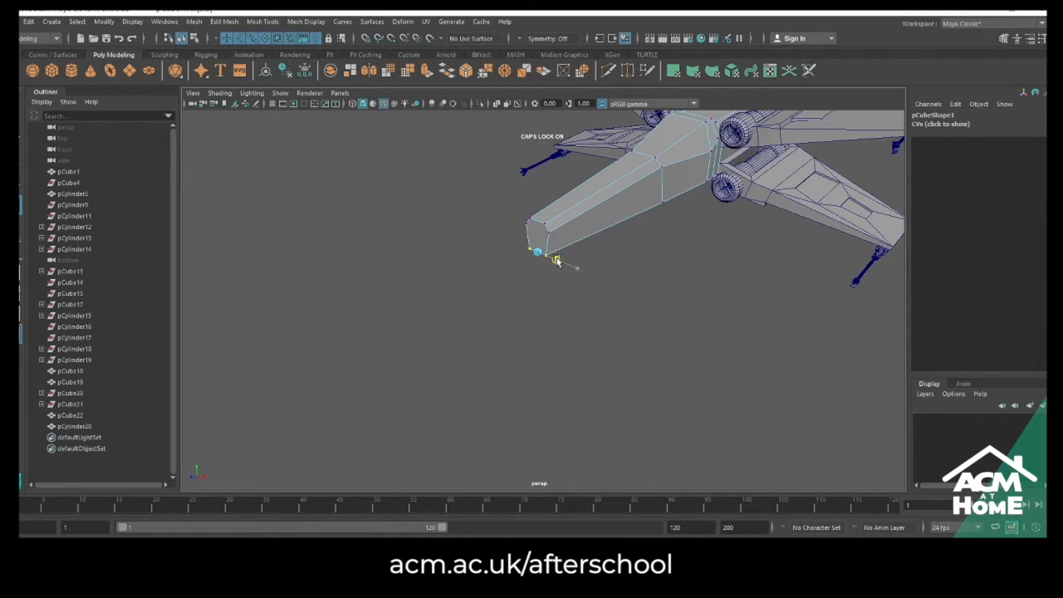
pyautogui.keyDown('alt'); pyautogui.moveTo(589, 278); pyautogui.dragTo(499, 207); pyautogui.keyUp('alt')
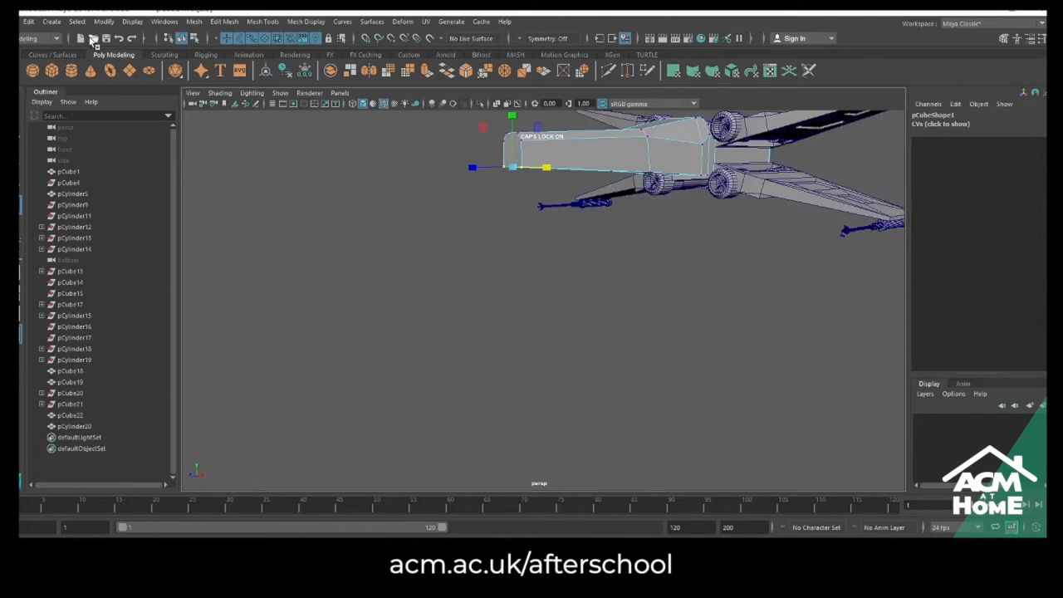
# Bevel the body's lower lengthwise edges with a fraction of 0.5 and one segment
pyautogui.moveTo(631, 157); pyautogui.dragTo(628, 126, button='right')
pyautogui.moveTo(608, 217)
pyautogui.keyDown('alt'); pyautogui.mouseDown()
pyautogui.moveTo(613, 230)
pyautogui.moveTo(621, 218)
pyautogui.moveTo(713, 252)
pyautogui.moveTo(625, 185)
pyautogui.moveTo(640, 240)
pyautogui.moveTo(598, 208)
pyautogui.mouseUp(); pyautogui.keyUp('alt')
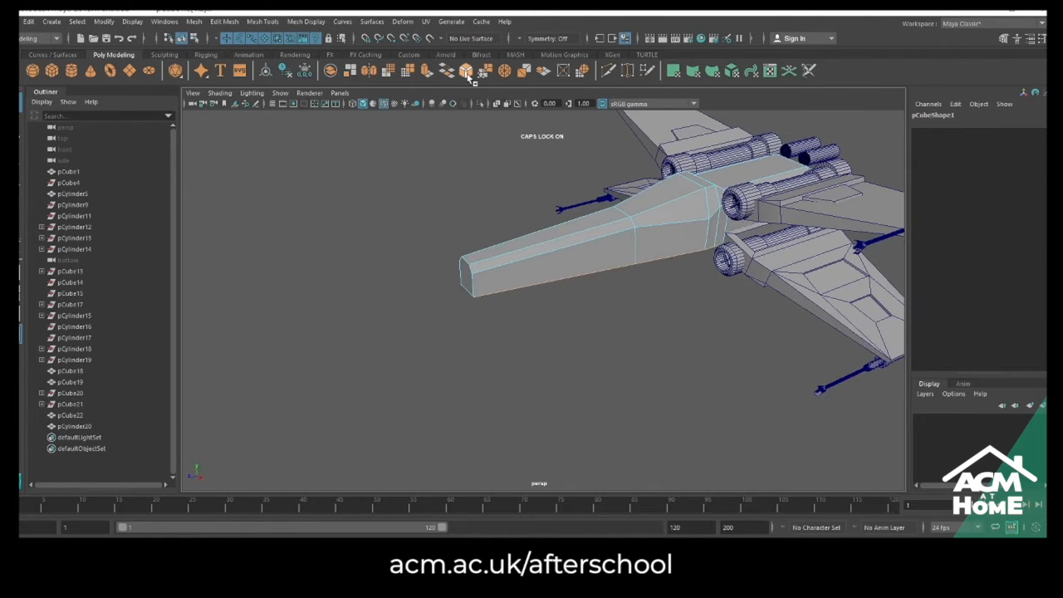
pyautogui.hotkey('ctrl', 'b')
pyautogui.keyDown('alt'); pyautogui.moveTo(512, 121); pyautogui.dragTo(631, 316); pyautogui.keyUp('alt')
pyautogui.hotkey('ctrl', 'a')
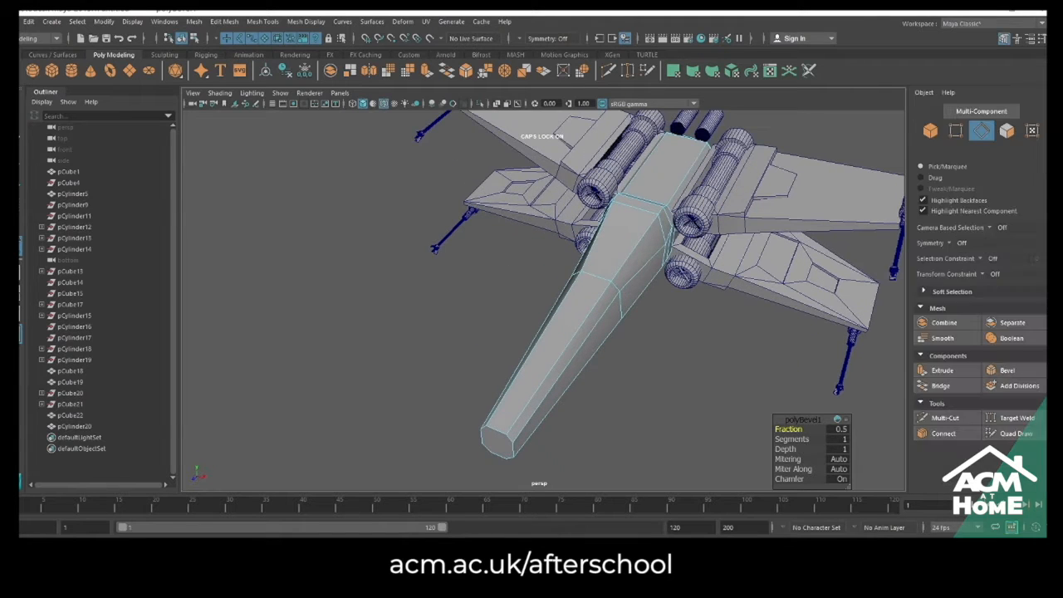
pyautogui.keyDown('alt'); pyautogui.moveTo(489, 318); pyautogui.dragTo(429, 294); pyautogui.keyUp('alt')
pyautogui.scroll(3, 521, 290)
pyautogui.moveTo(430, 294); pyautogui.dragTo(386, 295, button='right')
pyautogui.moveTo(415, 371); pyautogui.dragTo(378, 330)
pyautogui.keyDown('alt'); pyautogui.moveTo(498, 332); pyautogui.dragTo(548, 352); pyautogui.keyUp('alt')
pyautogui.moveTo(520, 296); pyautogui.dragTo(578, 288, button='right')
pyautogui.keyDown('alt'); pyautogui.moveTo(525, 398); pyautogui.dragTo(572, 364, button='middle'); pyautogui.keyUp('alt')
pyautogui.moveTo(510, 294); pyautogui.dragTo(561, 280, button='right')
# Duplicate the body and lift the copy slightly above the original
pyautogui.click(588, 373)
pyautogui.moveTo(588, 373)
pyautogui.keyDown('alt'); pyautogui.mouseDown()
pyautogui.moveTo(570, 387)
pyautogui.moveTo(593, 374)
pyautogui.mouseUp(); pyautogui.keyUp('alt')
pyautogui.keyDown('alt'); pyautogui.moveTo(592, 374); pyautogui.dragTo(564, 424, button='middle'); pyautogui.keyUp('alt')
pyautogui.keyDown('alt'); pyautogui.moveTo(565, 421); pyautogui.dragTo(617, 400, button='right'); pyautogui.keyUp('alt')
pyautogui.keyDown('alt'); pyautogui.moveTo(617, 400); pyautogui.dragTo(591, 400); pyautogui.keyUp('alt')
pyautogui.click(589, 393)
pyautogui.keyDown('shift'); pyautogui.moveTo(663, 283); pyautogui.dragTo(665, 261); pyautogui.keyUp('shift')
# Delete all faces of the raised body copy except the canopy's top and two side faces
pyautogui.moveTo(579, 287); pyautogui.dragTo(577, 325, button='right')
pyautogui.keyDown('alt'); pyautogui.moveTo(577, 371); pyautogui.dragTo(525, 291); pyautogui.keyUp('alt')
pyautogui.hotkey('ctrl', 'shift', 'i')
pyautogui.press('Delete')
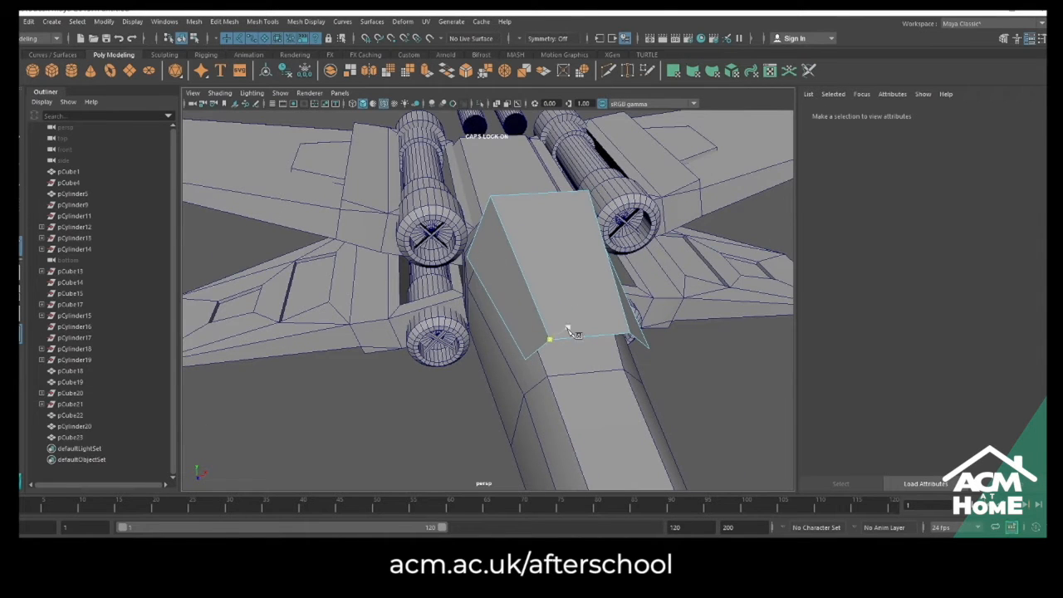
# Merge all the canopy's vertices with a distance threshold of 0.005
pyautogui.moveTo(536, 265); pyautogui.dragTo(484, 265, button='right')
pyautogui.keyDown('alt'); pyautogui.moveTo(493, 265); pyautogui.dragTo(419, 268); pyautogui.keyUp('alt')
pyautogui.moveTo(234, 179); pyautogui.dragTo(669, 419)
pyautogui.click(101, 23)
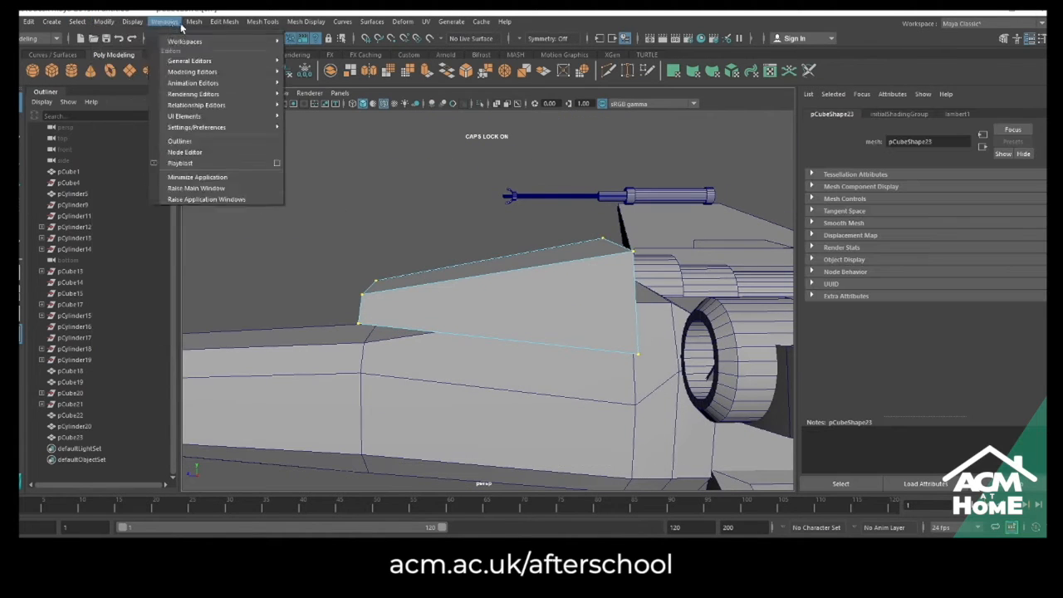
pyautogui.click(283, 139)
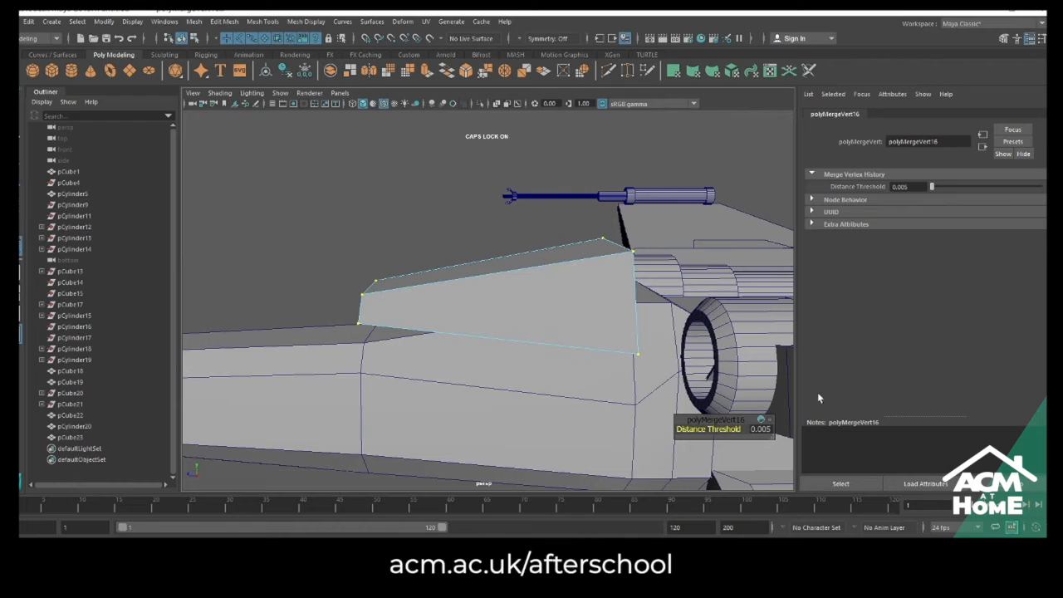
pyautogui.keyDown('alt'); pyautogui.moveTo(449, 280); pyautogui.dragTo(556, 296); pyautogui.keyUp('alt')
pyautogui.moveTo(557, 297); pyautogui.dragTo(609, 279, button='right')
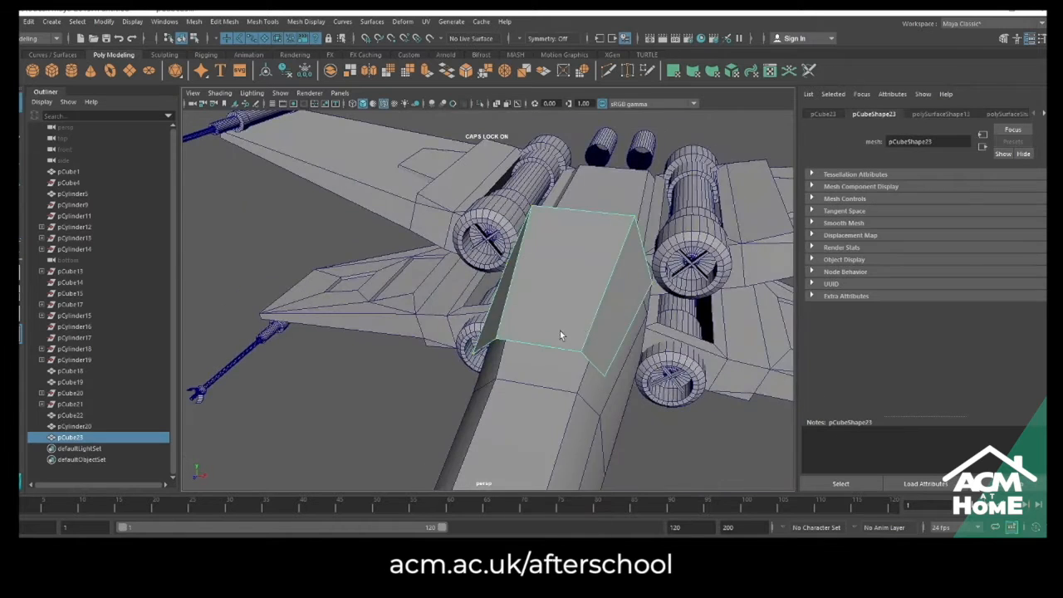
# Cut lengthwise edge loops into the canopy close to the borders of its top and side panels
pyautogui.keyDown('alt'); pyautogui.moveTo(561, 331); pyautogui.dragTo(511, 253); pyautogui.keyUp('alt')
pyautogui.scroll(3, 512, 253)
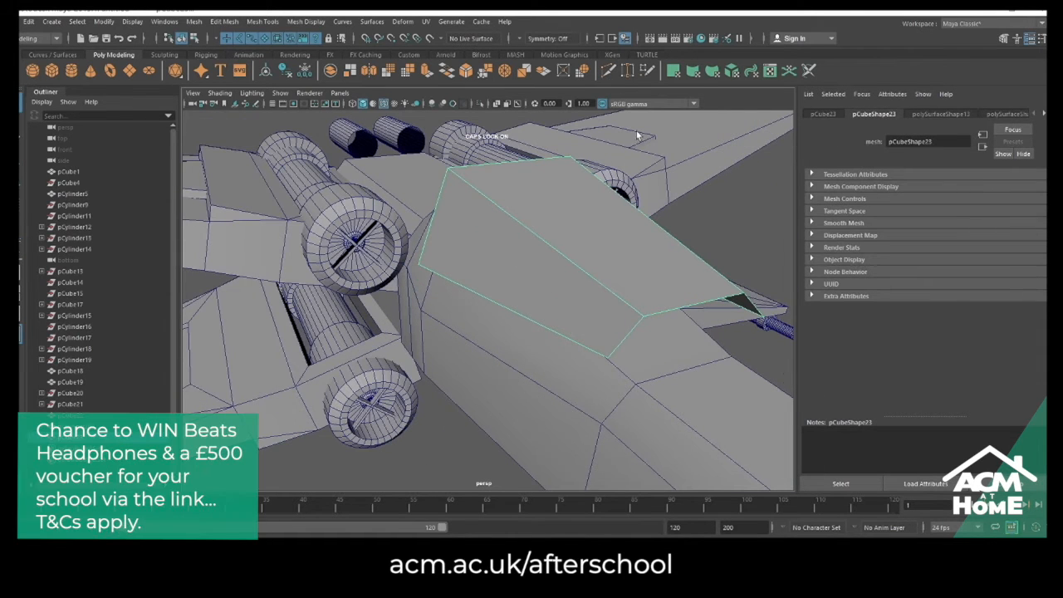
pyautogui.click(609, 75)
pyautogui.keyDown('ctrl'); pyautogui.click(638, 321); pyautogui.keyUp('ctrl')
pyautogui.keyDown('alt'); pyautogui.moveTo(732, 350); pyautogui.dragTo(598, 308); pyautogui.keyUp('alt')
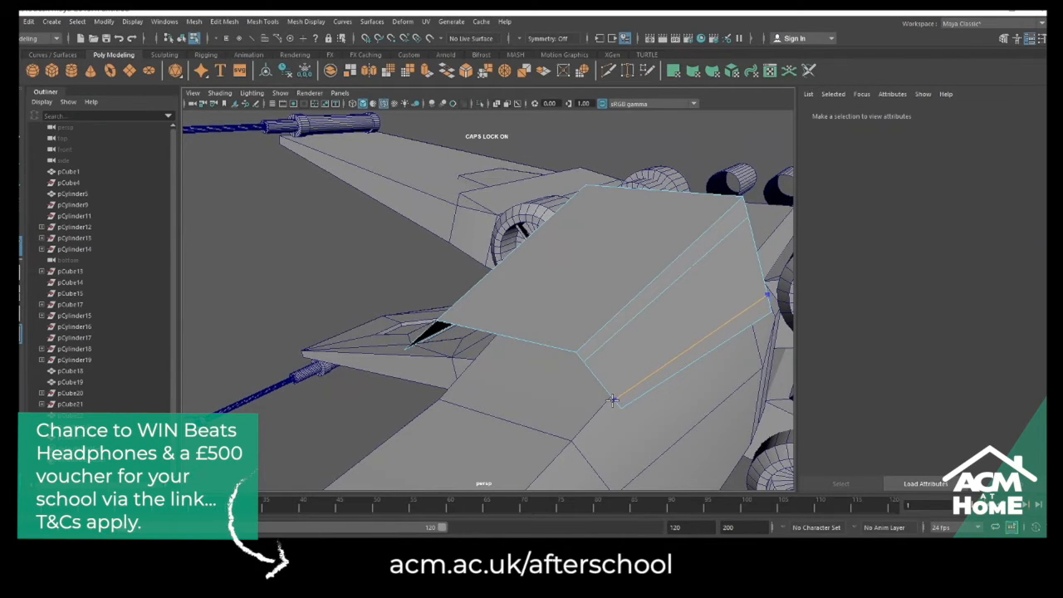
pyautogui.keyDown('alt'); pyautogui.moveTo(612, 400); pyautogui.dragTo(623, 315); pyautogui.keyUp('alt')
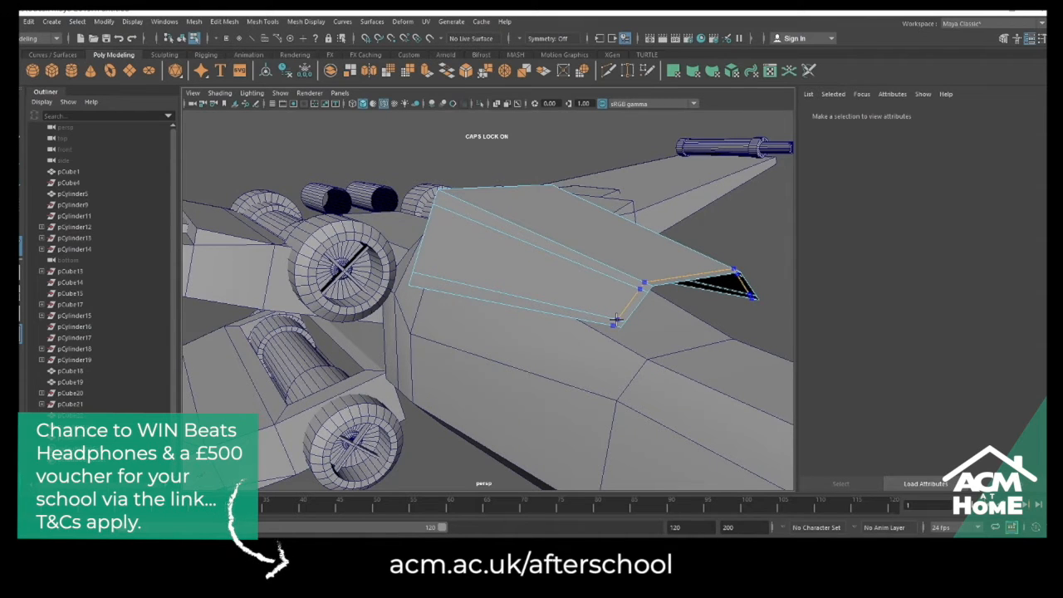
pyautogui.keyDown('alt'); pyautogui.moveTo(603, 318); pyautogui.dragTo(660, 333); pyautogui.keyUp('alt')
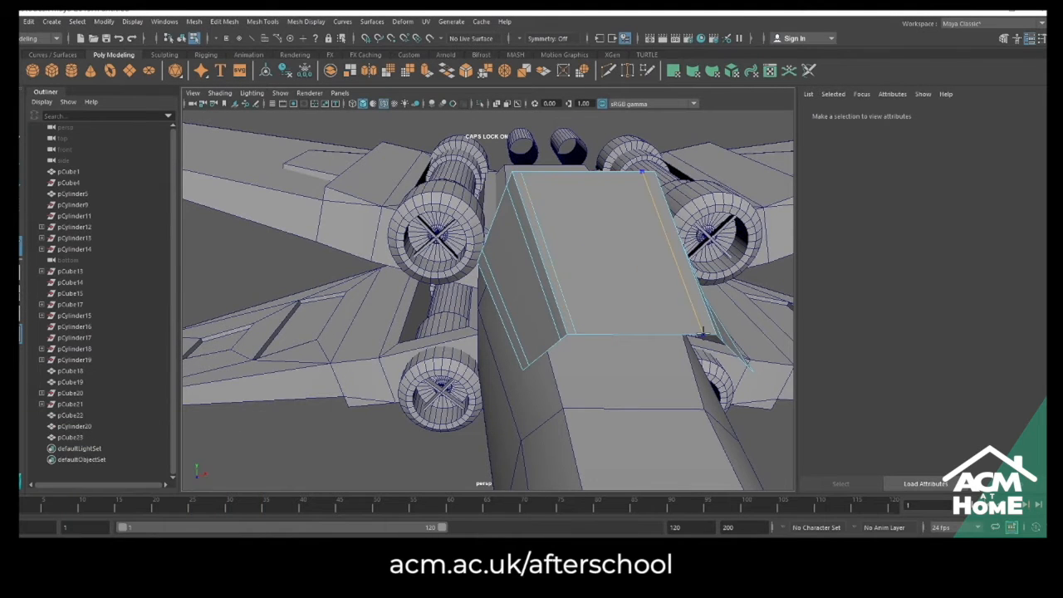
# Cut crosswise edge loops into the canopy near its rear edge, near its front edge and partway back from the front
pyautogui.keyDown('alt'); pyautogui.moveTo(750, 349); pyautogui.dragTo(629, 283); pyautogui.keyUp('alt')
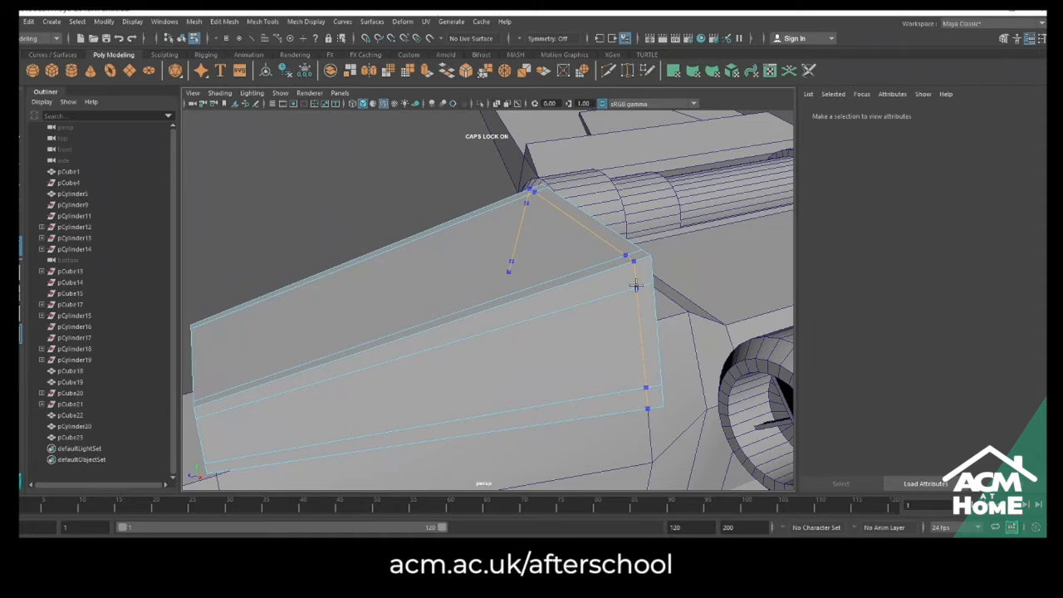
pyautogui.keyDown('alt'); pyautogui.moveTo(641, 285); pyautogui.dragTo(458, 349); pyautogui.keyUp('alt')
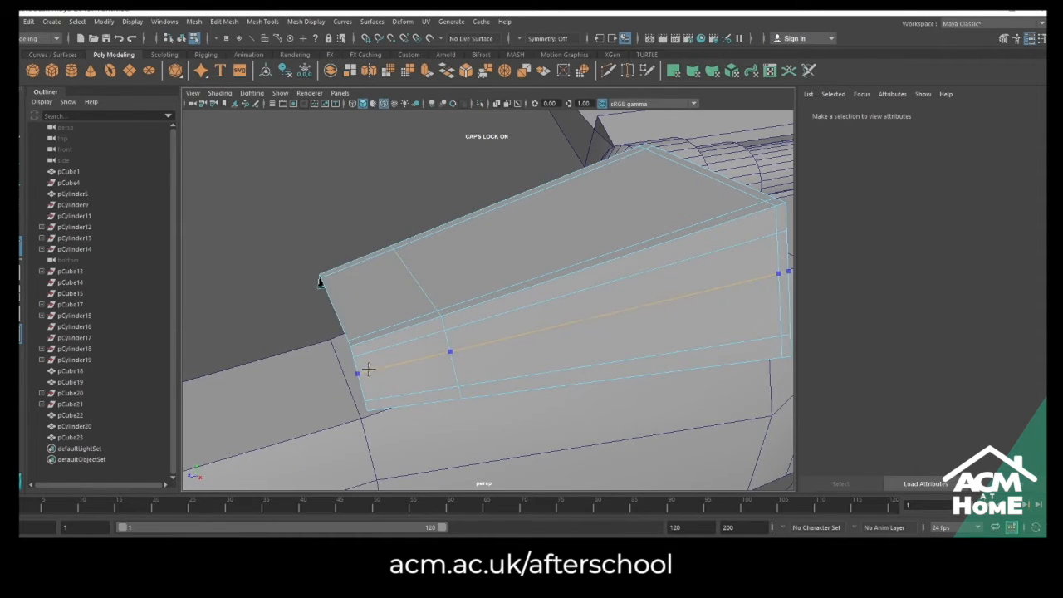
pyautogui.keyDown('alt'); pyautogui.moveTo(469, 399); pyautogui.dragTo(500, 405); pyautogui.keyUp('alt')
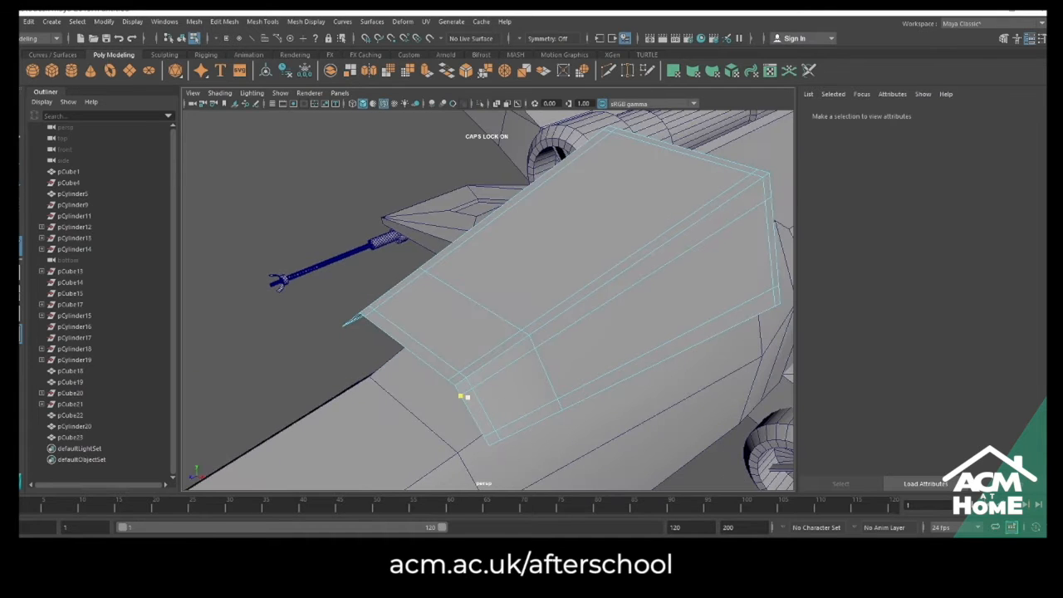
pyautogui.keyDown('alt'); pyautogui.moveTo(446, 357); pyautogui.dragTo(615, 349); pyautogui.keyUp('alt')
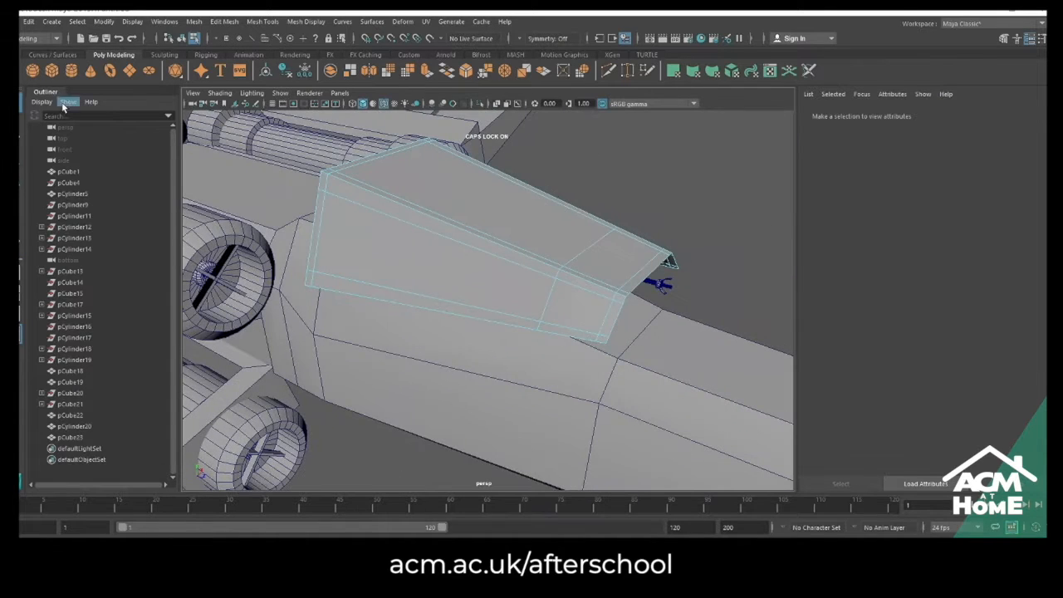
# Delete the canopy's border faces, keeping only the inner top and side panels, and remove the top panel's crosswise edge
pyautogui.click(438, 286)
pyautogui.keyDown('alt'); pyautogui.moveTo(642, 292); pyautogui.dragTo(570, 377); pyautogui.keyUp('alt')
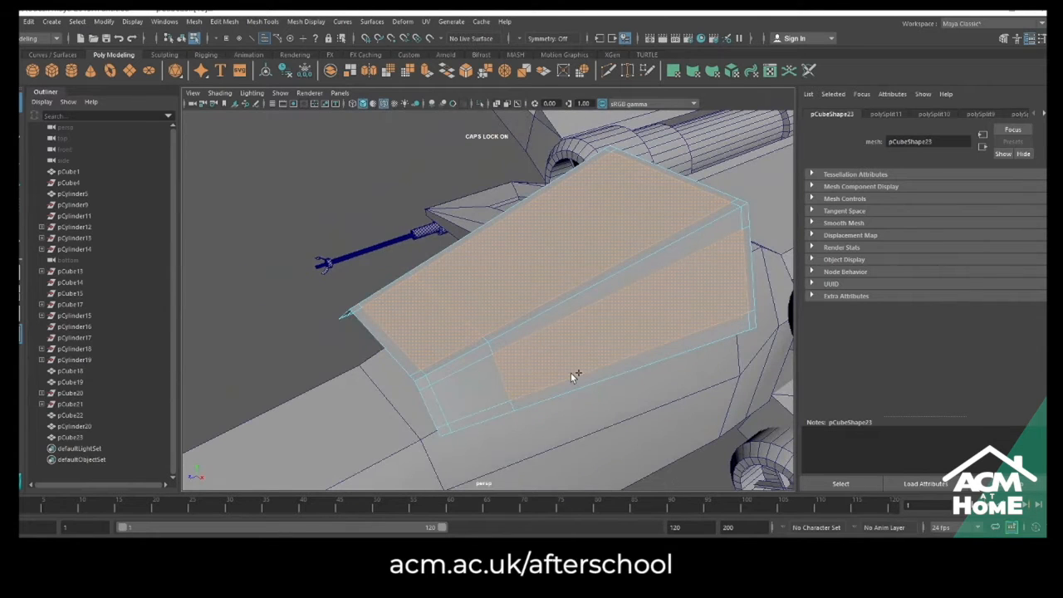
pyautogui.hotkey('ctrl', 'shift', 'i')
pyautogui.press('Delete')
pyautogui.moveTo(484, 279); pyautogui.dragTo(494, 251, button='right')
pyautogui.click(461, 317)
pyautogui.press('Delete')
pyautogui.keyDown('alt'); pyautogui.moveTo(461, 317); pyautogui.dragTo(477, 322); pyautogui.keyUp('alt')
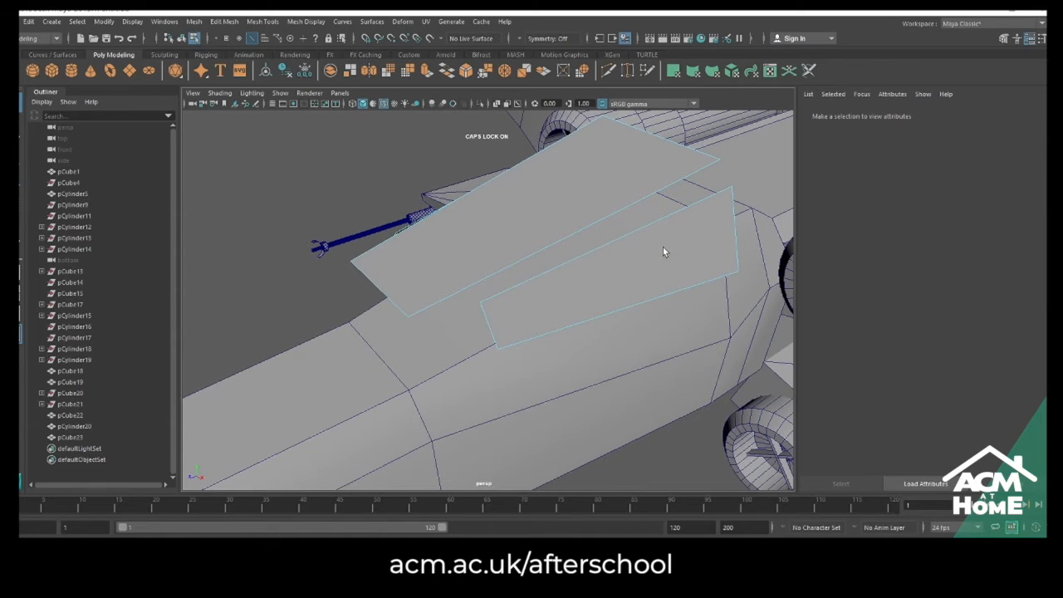
# Connect the front and rear edges of the canopy's side panels with a lengthwise edge through the middle
pyautogui.click(734, 239)
pyautogui.keyDown('alt'); pyautogui.moveTo(491, 332); pyautogui.dragTo(570, 312); pyautogui.keyUp('alt')
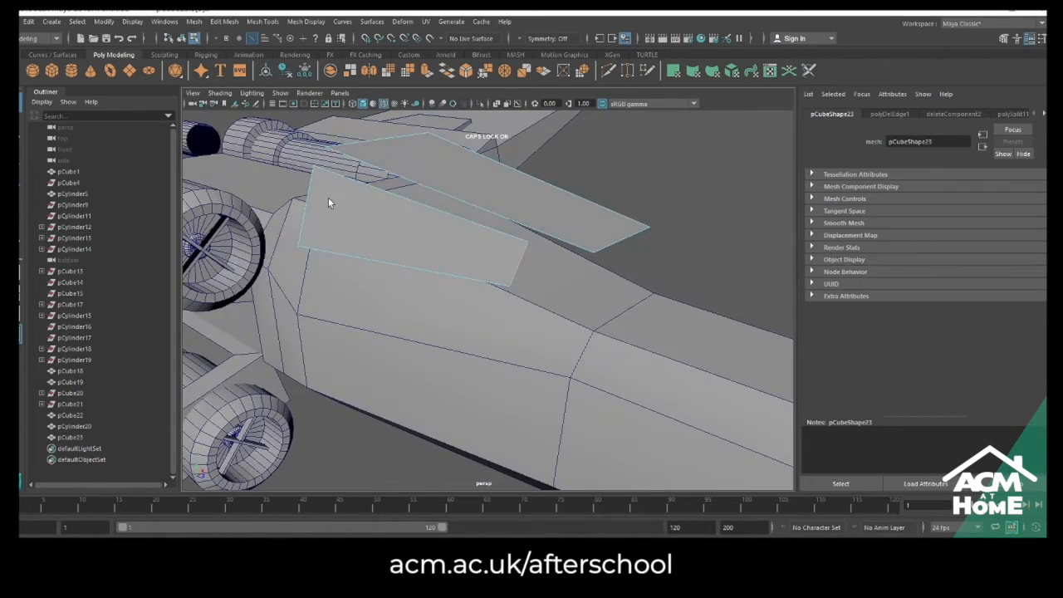
pyautogui.click(213, 22)
pyautogui.click(256, 106)
pyautogui.moveTo(459, 271); pyautogui.dragTo(641, 288, button='right')
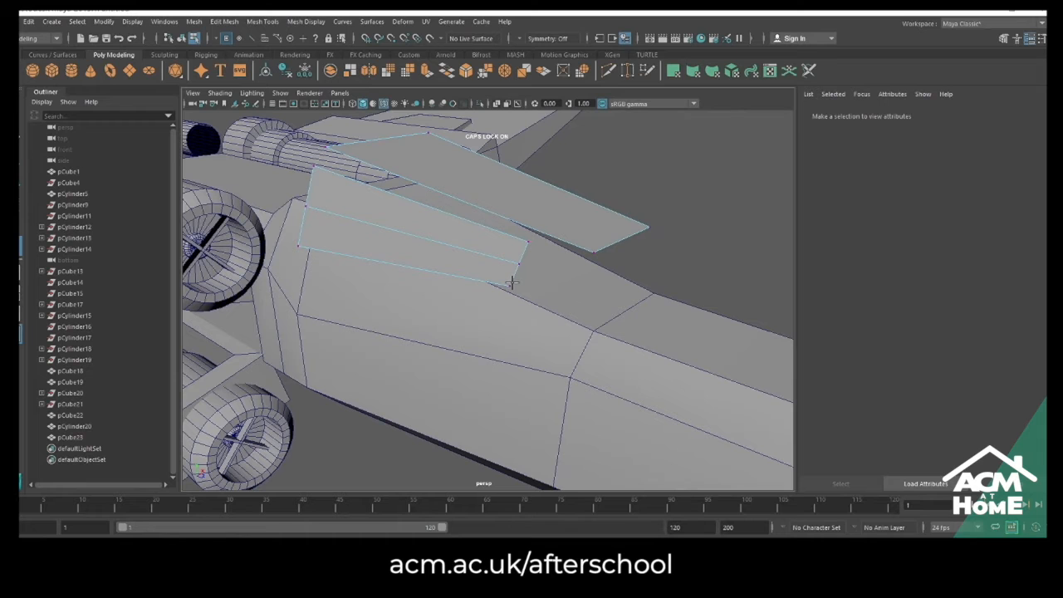
# Weld the lower front corners of the side panels to the middle edge's front vertices and delete the lengthwise middle edges
pyautogui.keyDown('alt'); pyautogui.moveTo(700, 292); pyautogui.dragTo(547, 262); pyautogui.keyUp('alt')
pyautogui.rightClick(584, 229)
pyautogui.moveTo(567, 233); pyautogui.dragTo(565, 206, button='right')
pyautogui.click(563, 237)
pyautogui.keyDown('alt'); pyautogui.moveTo(562, 235); pyautogui.dragTo(543, 264); pyautogui.keyUp('alt')
pyautogui.hotkey('ctrl', 'Delete')
pyautogui.hotkey('ctrl', 'z')
pyautogui.moveTo(544, 266); pyautogui.dragTo(490, 266, button='right')
pyautogui.scroll(4, 641, 256)
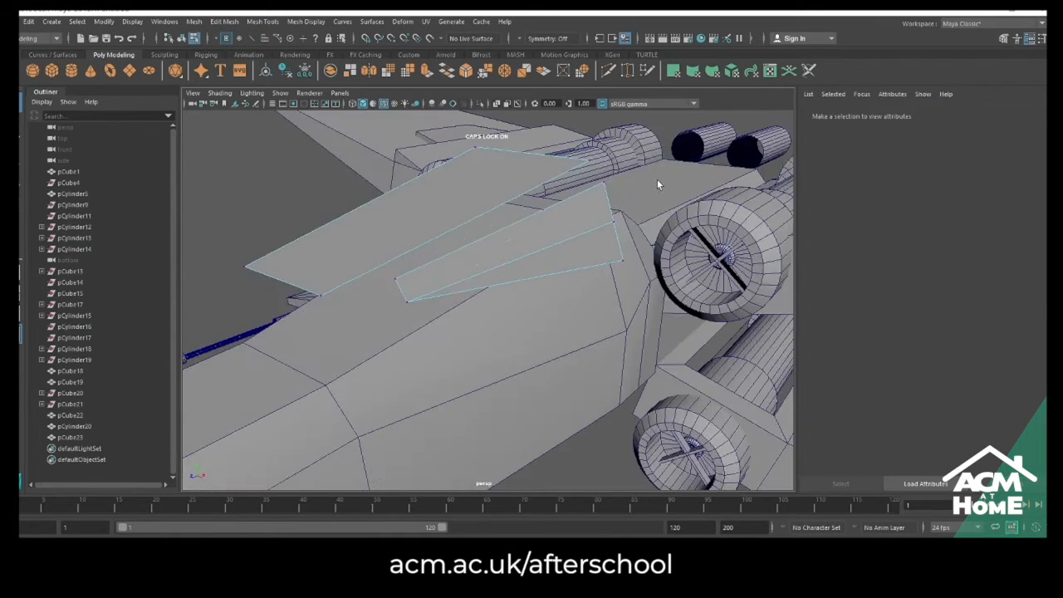
pyautogui.keyDown('alt'); pyautogui.moveTo(618, 249); pyautogui.dragTo(515, 314); pyautogui.keyUp('alt')
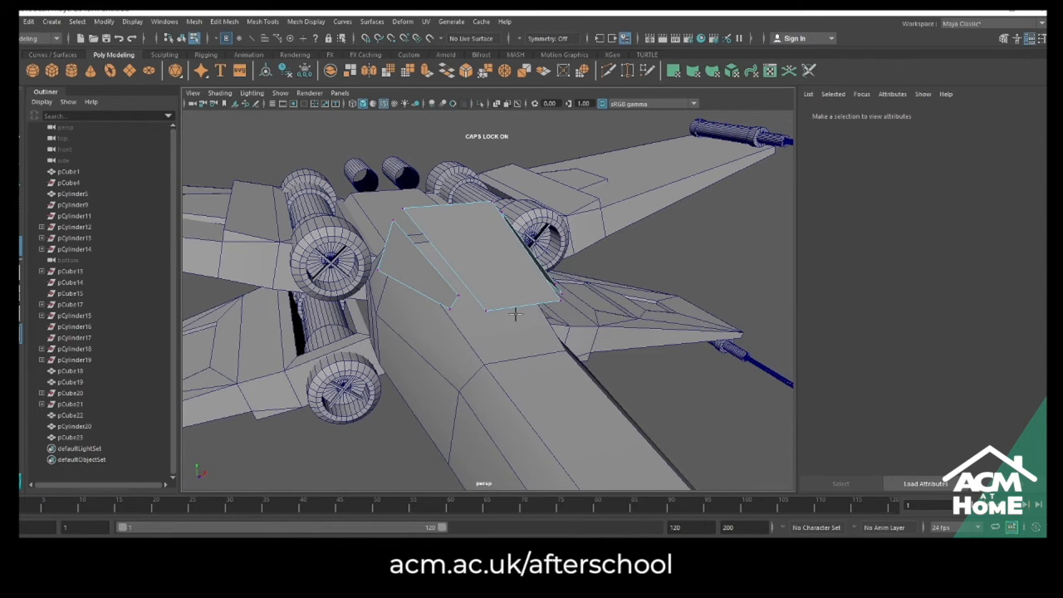
# Extrude the three canopy panels slightly to give them thickness
pyautogui.click(476, 249)
pyautogui.moveTo(480, 241); pyautogui.dragTo(447, 90, button='right')
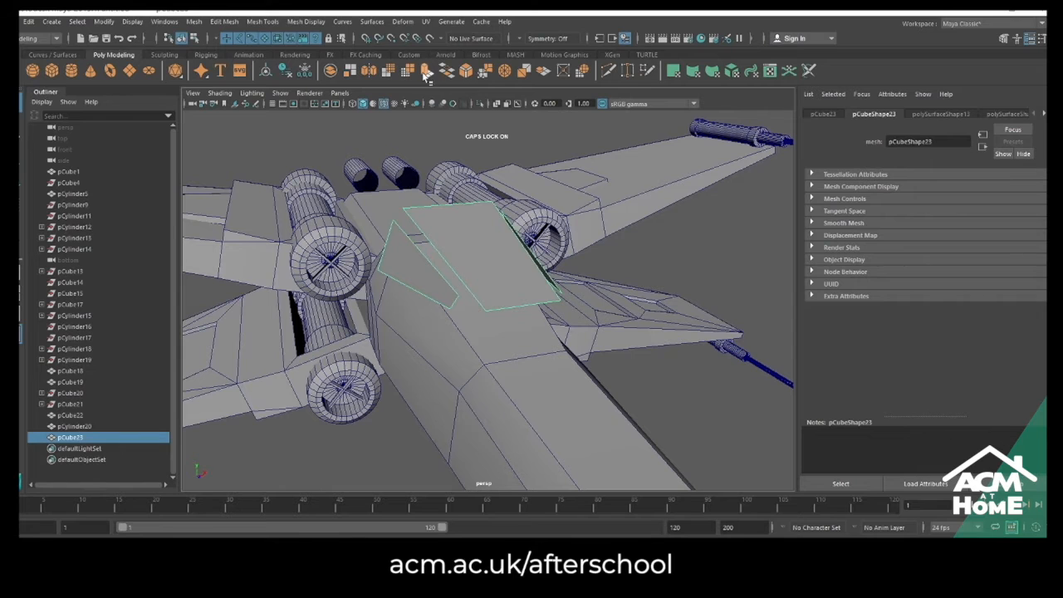
pyautogui.click(424, 72)
pyautogui.moveTo(370, 253); pyautogui.dragTo(376, 256)
pyautogui.click(16, 102)
pyautogui.keyDown('alt'); pyautogui.moveTo(446, 249); pyautogui.dragTo(478, 269); pyautogui.keyUp('alt')
pyautogui.keyDown('alt'); pyautogui.moveTo(477, 269); pyautogui.dragTo(480, 300, button='middle'); pyautogui.keyUp('alt')
# Reverse the normals of the thickened canopy panels
pyautogui.click(513, 197)
pyautogui.moveTo(507, 253); pyautogui.dragTo(565, 233, button='right')
pyautogui.click(306, 22)
pyautogui.click(332, 73)
pyautogui.keyDown('alt'); pyautogui.moveTo(357, 117); pyautogui.dragTo(479, 274); pyautogui.keyUp('alt')
pyautogui.moveTo(479, 275)
pyautogui.mouseDown(button='right')
pyautogui.moveTo(523, 258)
pyautogui.moveTo(490, 268)
pyautogui.mouseUp(button='right')
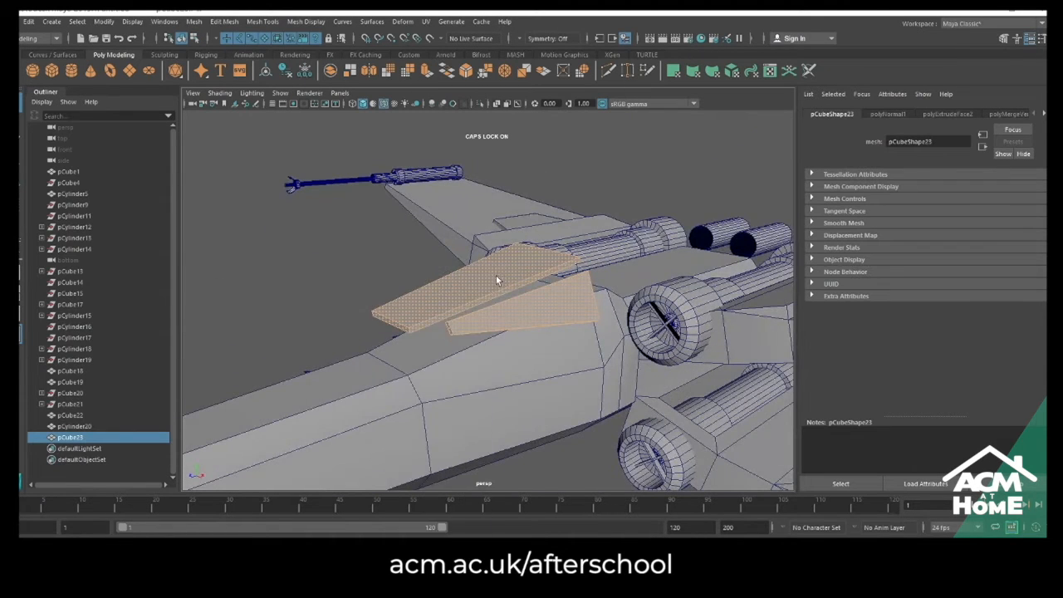
# Move the canopy panels straight down until they sit partly sunk into the cockpit area of the body
pyautogui.press('w')
pyautogui.moveTo(627, 242); pyautogui.dragTo(628, 279)
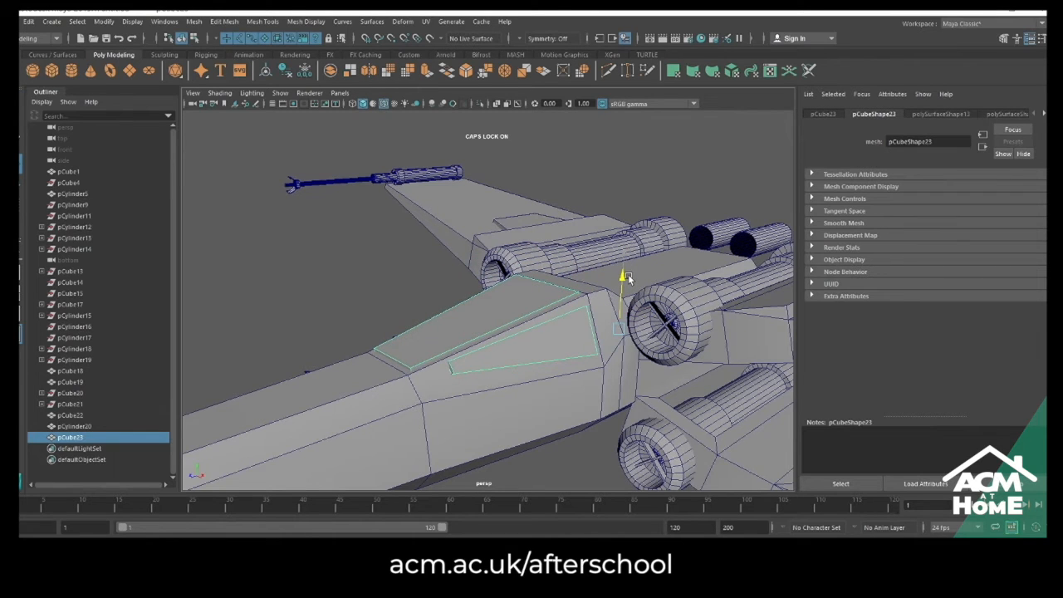
pyautogui.scroll(3, 385, 282)
pyautogui.keyDown('alt'); pyautogui.moveTo(385, 281); pyautogui.dragTo(384, 265, button='middle'); pyautogui.keyUp('alt')
pyautogui.keyDown('alt'); pyautogui.moveTo(390, 296); pyautogui.dragTo(503, 270); pyautogui.keyUp('alt')
# Adjust a mirrored pair of lower front vertices on the two side panels by scaling them sideways
pyautogui.moveTo(588, 295); pyautogui.dragTo(587, 325, button='right')
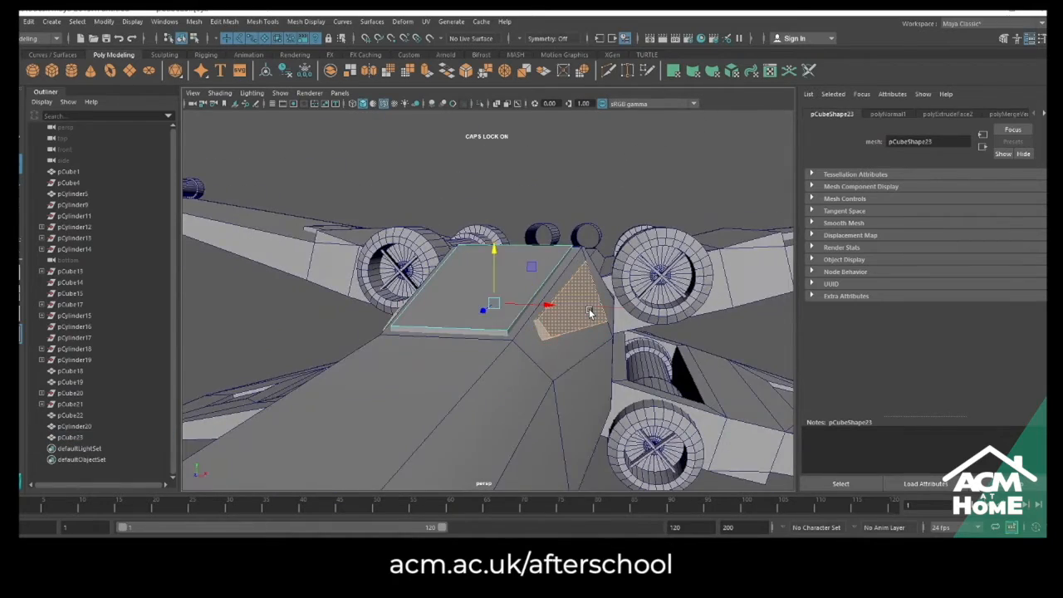
pyautogui.click(589, 311)
pyautogui.scroll(3, 620, 356)
pyautogui.keyDown('alt'); pyautogui.moveTo(620, 356); pyautogui.dragTo(632, 336); pyautogui.keyUp('alt')
pyautogui.moveTo(368, 304)
pyautogui.mouseDown(button='right')
pyautogui.moveTo(345, 309)
pyautogui.moveTo(352, 299)
pyautogui.mouseUp(button='right')
pyautogui.click(367, 310)
pyautogui.click(385, 327)
pyautogui.click(362, 104)
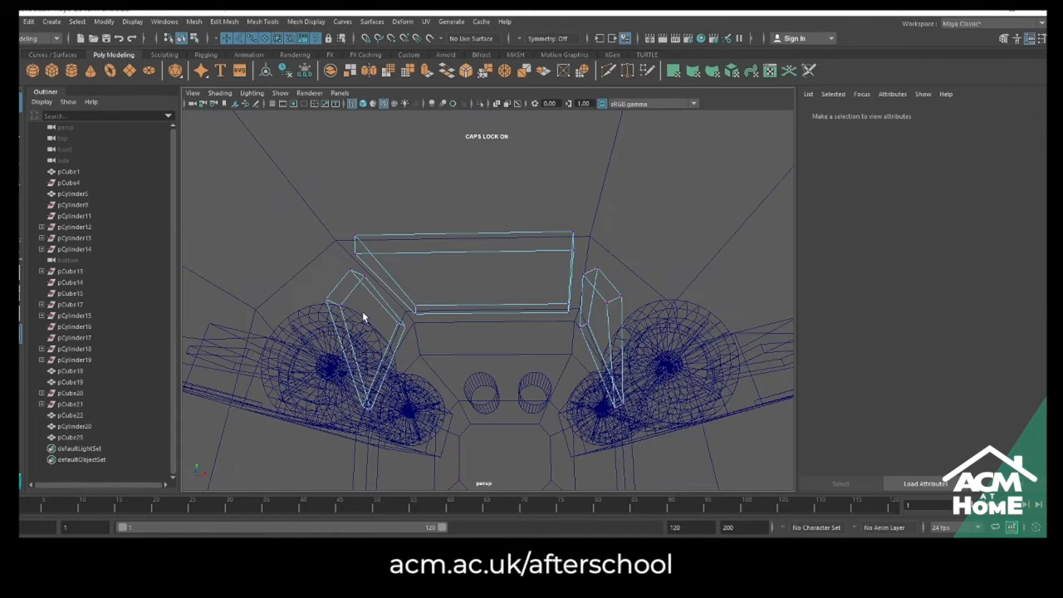
pyautogui.click(340, 305)
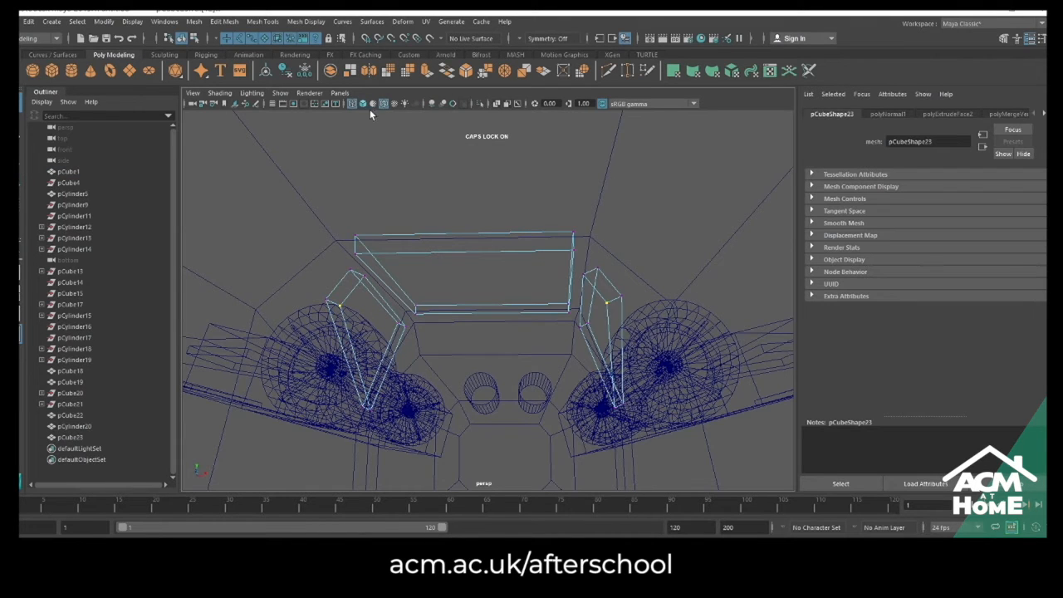
pyautogui.click(362, 104)
pyautogui.moveTo(524, 307); pyautogui.dragTo(583, 370)
pyautogui.moveTo(597, 297); pyautogui.dragTo(652, 281, button='right')
pyautogui.keyDown('alt'); pyautogui.moveTo(651, 281); pyautogui.dragTo(640, 365); pyautogui.keyUp('alt')
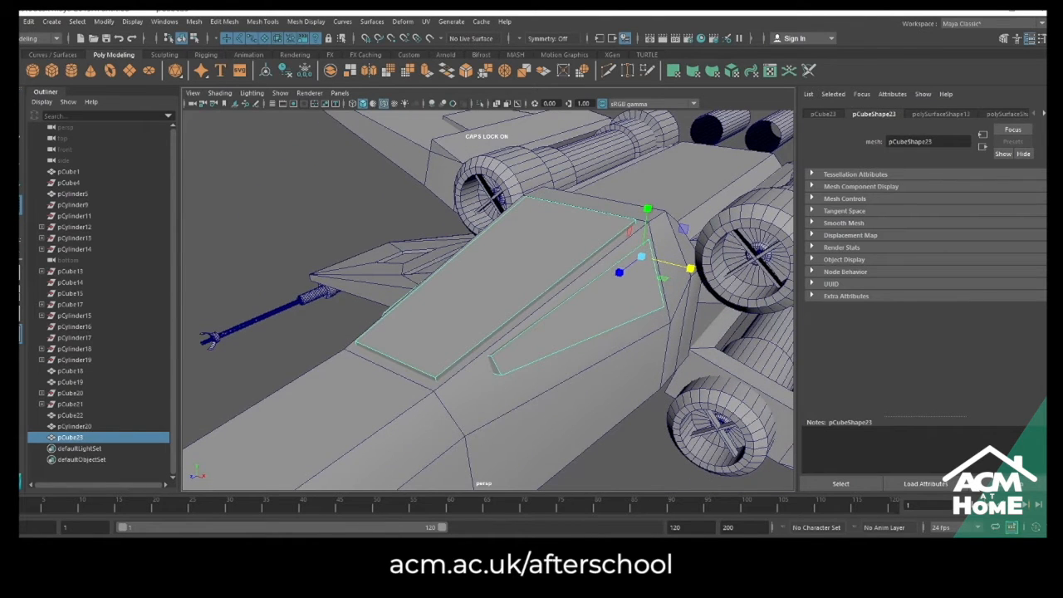
# Save the scene to the Desktop as AFTERSCHOOLCLUB in Maya Binary format
pyautogui.click(105, 39)
pyautogui.click(123, 206)
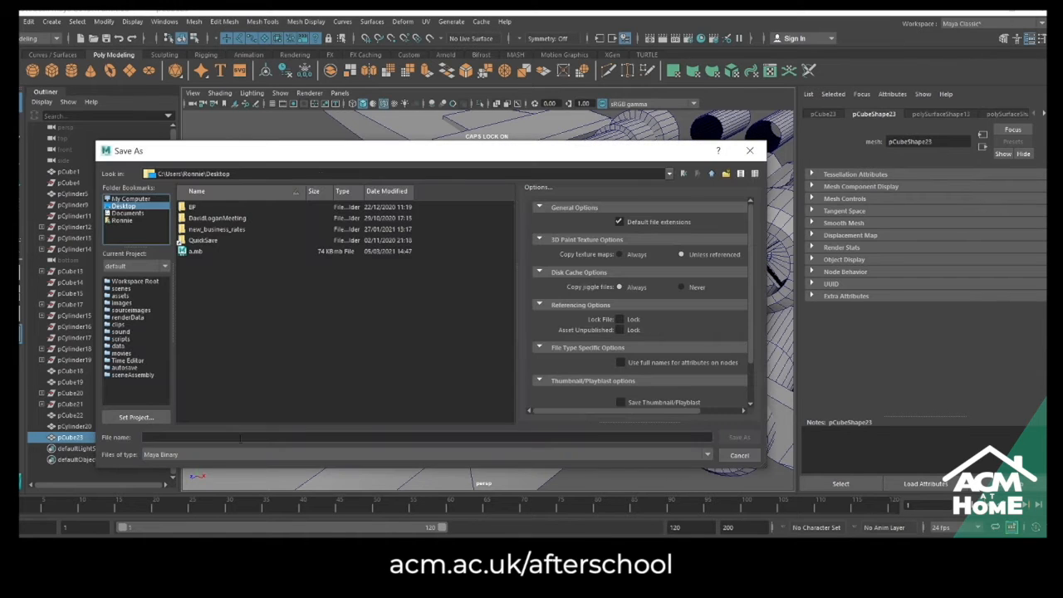
pyautogui.write('AFTERSCHOOL')
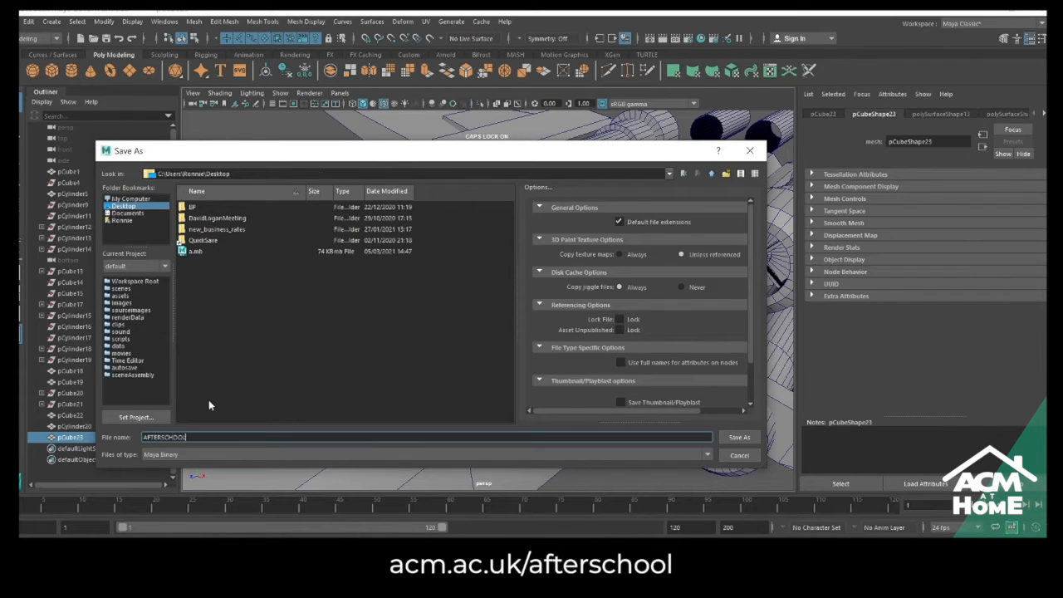
pyautogui.write('CLUB')
pyautogui.press('Return')
# Select the body and the canopy panels and delete the construction history of all objects
pyautogui.moveTo(547, 295); pyautogui.dragTo(592, 281, button='right')
pyautogui.click(563, 359)
pyautogui.keyDown('shift'); pyautogui.click(544, 336); pyautogui.keyUp('shift')
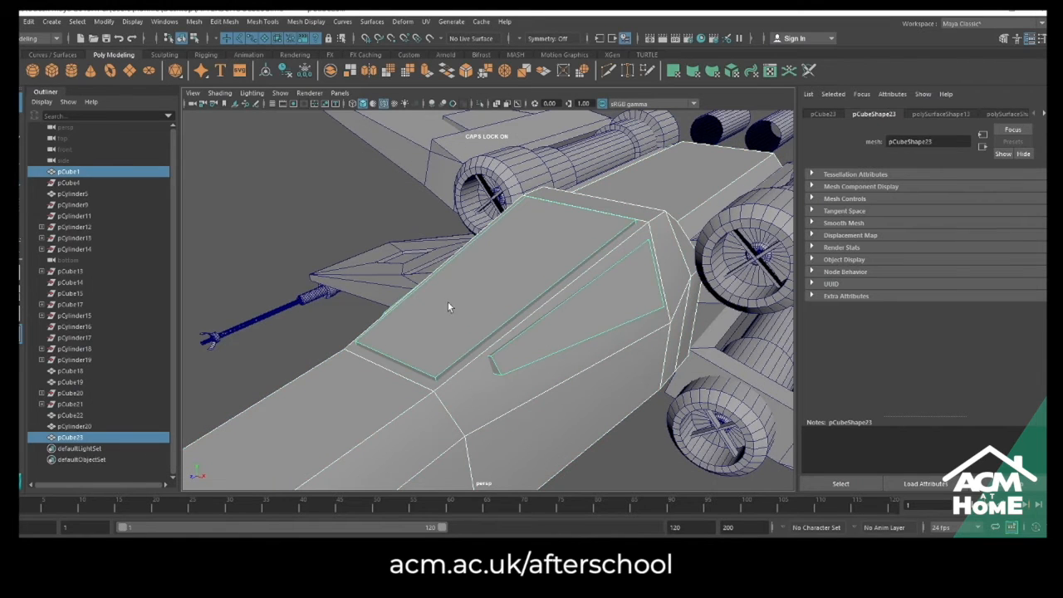
pyautogui.click(29, 20)
pyautogui.moveTo(102, 164)
pyautogui.click(201, 173)
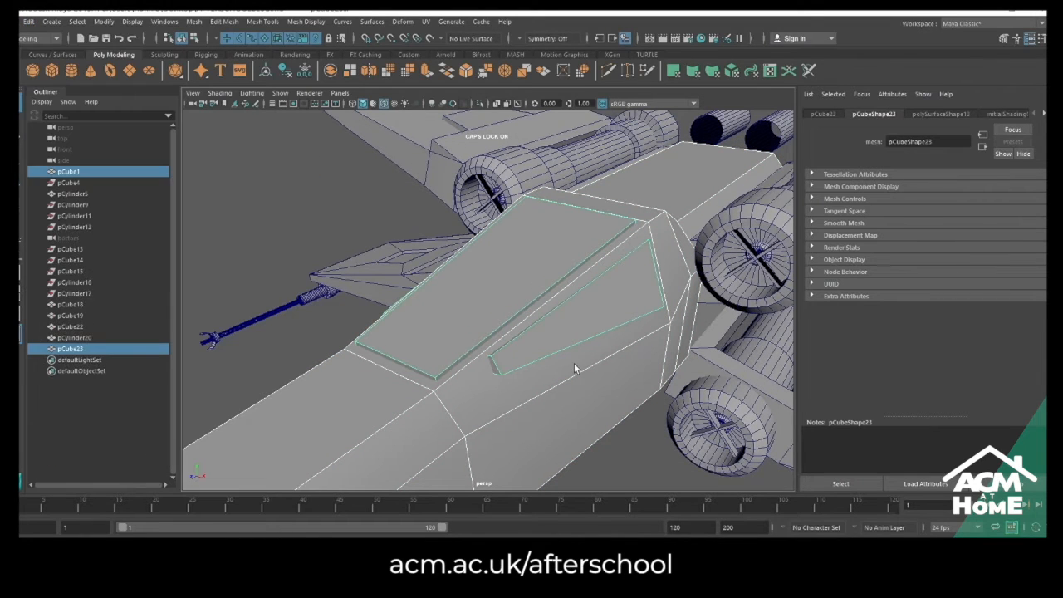
# Subtract the canopy panels from the body with a Boolean Difference to form recessed windows
pyautogui.click(194, 21)
pyautogui.moveTo(221, 52)
pyautogui.click(340, 80)
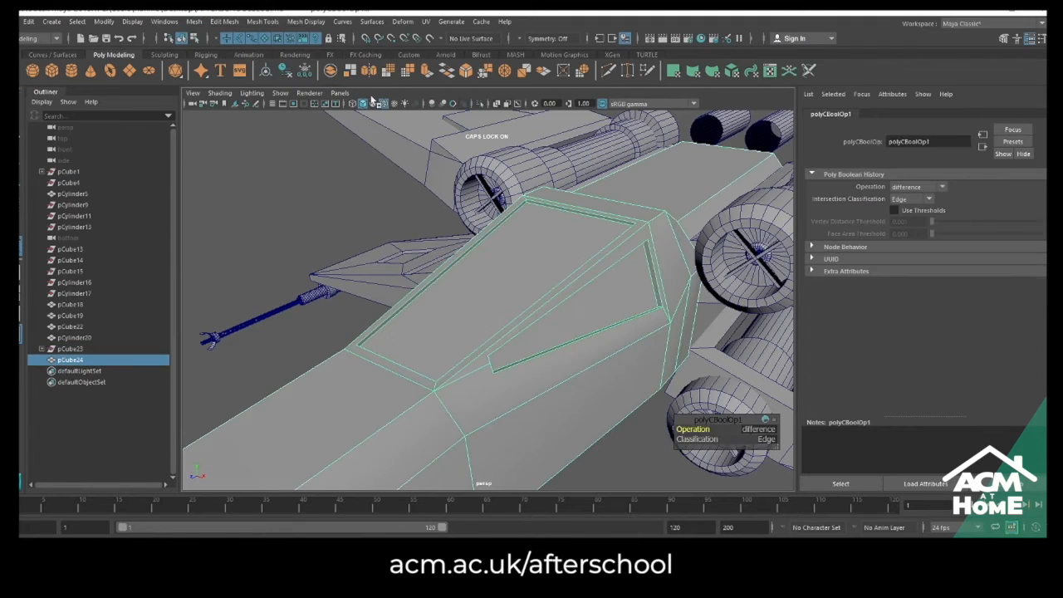
pyautogui.keyDown('alt'); pyautogui.moveTo(509, 377); pyautogui.dragTo(465, 286); pyautogui.keyUp('alt')
pyautogui.scroll(3, 527, 323)
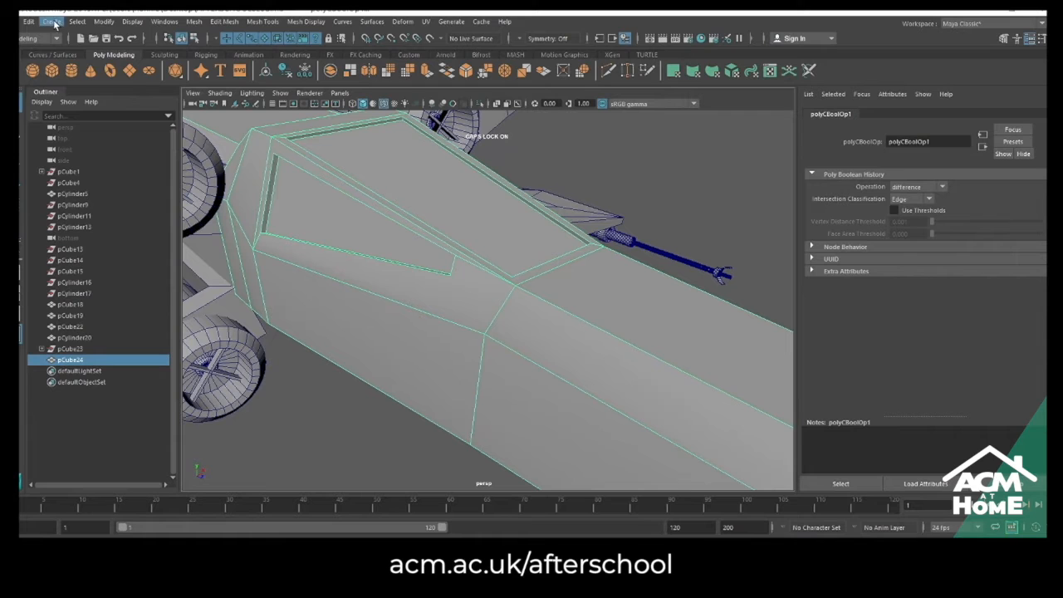
# Delete all construction history after the Boolean operation
pyautogui.click(29, 20)
pyautogui.moveTo(91, 161)
pyautogui.click(241, 176)
pyautogui.moveTo(458, 281); pyautogui.dragTo(446, 279, button='right')
pyautogui.click(485, 348)
pyautogui.click(487, 349)
pyautogui.keyDown('alt'); pyautogui.moveTo(487, 350); pyautogui.dragTo(539, 373); pyautogui.keyUp('alt')
pyautogui.scroll(2, 574, 327)
# Connect the lower front corner of each side window recess to the nearby body vertex with a new edge
pyautogui.moveTo(574, 299); pyautogui.dragTo(552, 297, button='right')
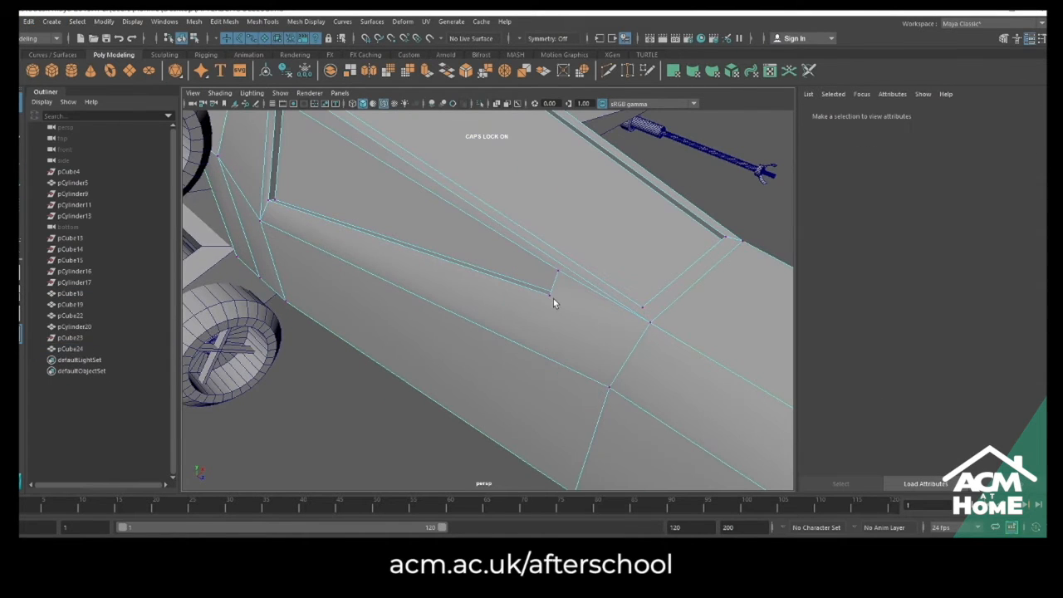
pyautogui.click(550, 295)
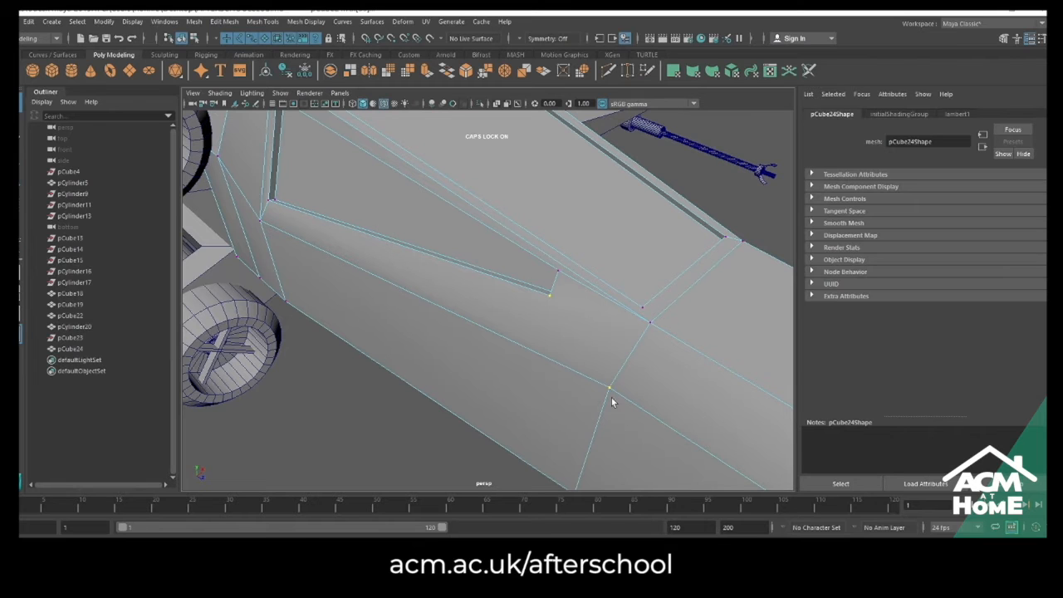
pyautogui.click(193, 21)
pyautogui.moveTo(224, 21)
pyautogui.click(274, 27)
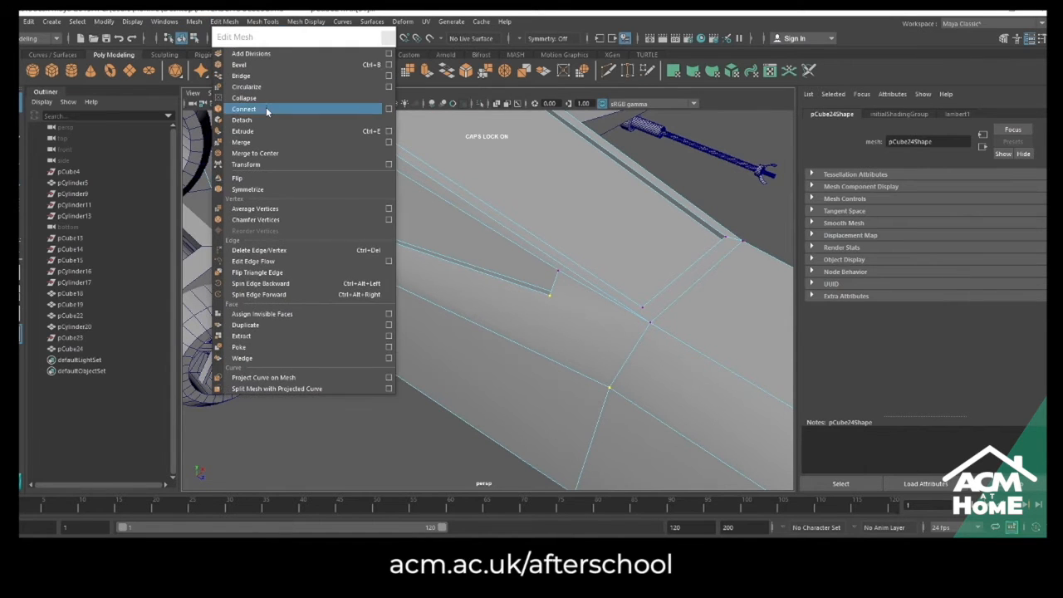
pyautogui.click(430, 113)
pyautogui.moveTo(326, 36); pyautogui.dragTo(176, 195)
pyautogui.keyDown('alt'); pyautogui.moveTo(650, 293); pyautogui.dragTo(584, 277); pyautogui.keyUp('alt')
pyautogui.click(582, 276)
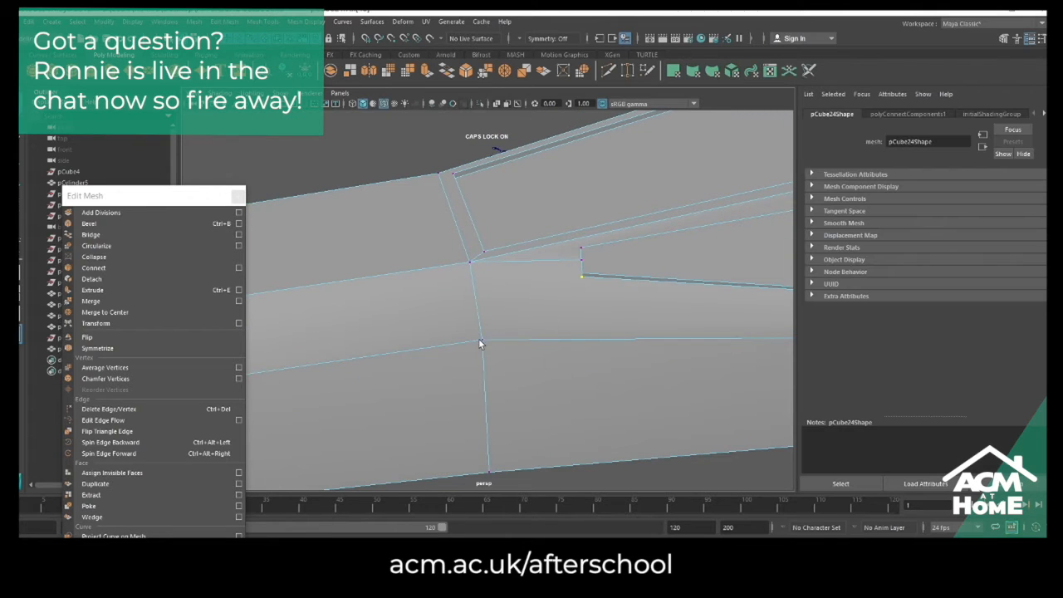
pyautogui.click(143, 266)
# Merge the extra vertices at the front ends of the side window recesses
pyautogui.keyDown('alt'); pyautogui.moveTo(581, 290); pyautogui.dragTo(481, 275); pyautogui.keyUp('alt')
pyautogui.moveTo(474, 247); pyautogui.dragTo(441, 249, button='right')
pyautogui.keyDown('alt'); pyautogui.moveTo(427, 131); pyautogui.dragTo(441, 177, button='middle'); pyautogui.keyUp('alt')
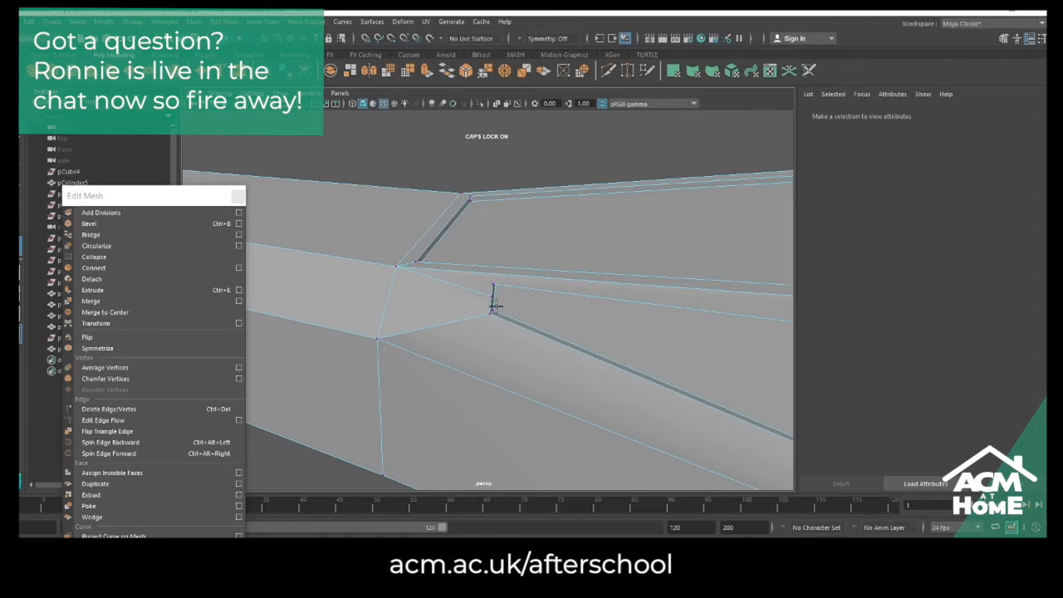
pyautogui.keyDown('alt'); pyautogui.moveTo(490, 286); pyautogui.dragTo(449, 321); pyautogui.keyUp('alt')
pyautogui.scroll(3, 529, 301)
pyautogui.scroll(-6, 498, 309)
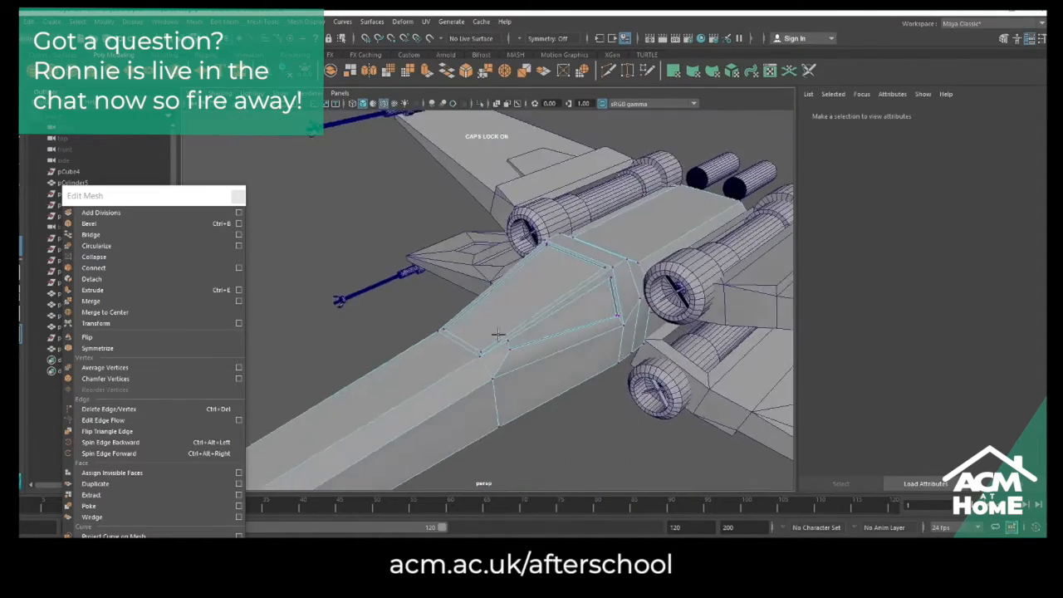
pyautogui.scroll(2, 492, 303)
pyautogui.keyDown('alt'); pyautogui.moveTo(513, 333); pyautogui.dragTo(531, 329); pyautogui.keyUp('alt')
pyautogui.moveTo(585, 285); pyautogui.dragTo(605, 274, button='right')
pyautogui.click(605, 414)
# Inspect the whole spacecraft from several sides without the wireframe overlay
pyautogui.scroll(-5, 605, 415)
pyautogui.keyDown('alt'); pyautogui.moveTo(593, 410); pyautogui.dragTo(532, 377); pyautogui.keyUp('alt')
pyautogui.click(383, 104)
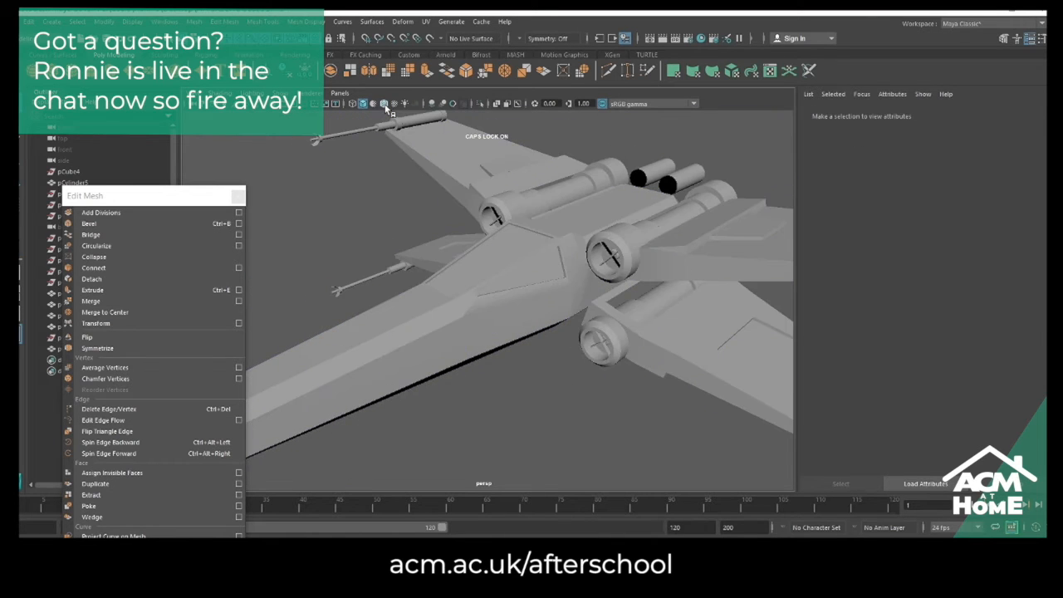
pyautogui.keyDown('alt'); pyautogui.moveTo(442, 220); pyautogui.dragTo(500, 329); pyautogui.keyUp('alt')
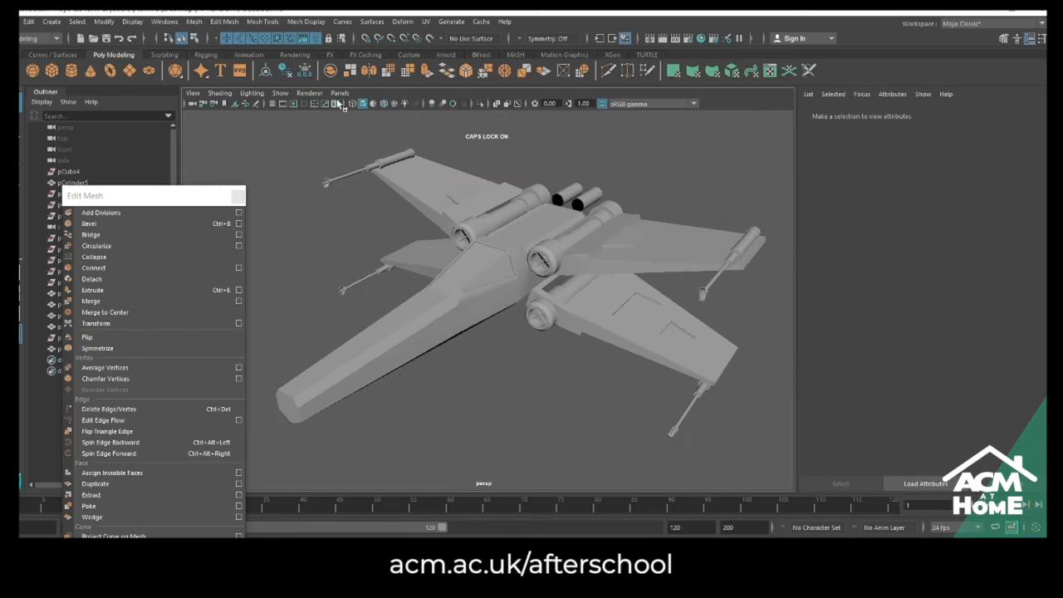
pyautogui.click(385, 104)
# Select the mirrored vertices at the front of both side windows and try to adjust them together
pyautogui.scroll(5, 469, 263)
pyautogui.click(425, 320)
pyautogui.moveTo(424, 321)
pyautogui.keyDown('alt'); pyautogui.mouseDown()
pyautogui.moveTo(522, 304)
pyautogui.moveTo(431, 296)
pyautogui.moveTo(493, 299)
pyautogui.moveTo(507, 288)
pyautogui.mouseUp(); pyautogui.keyUp('alt')
pyautogui.moveTo(506, 299); pyautogui.dragTo(455, 300, button='right')
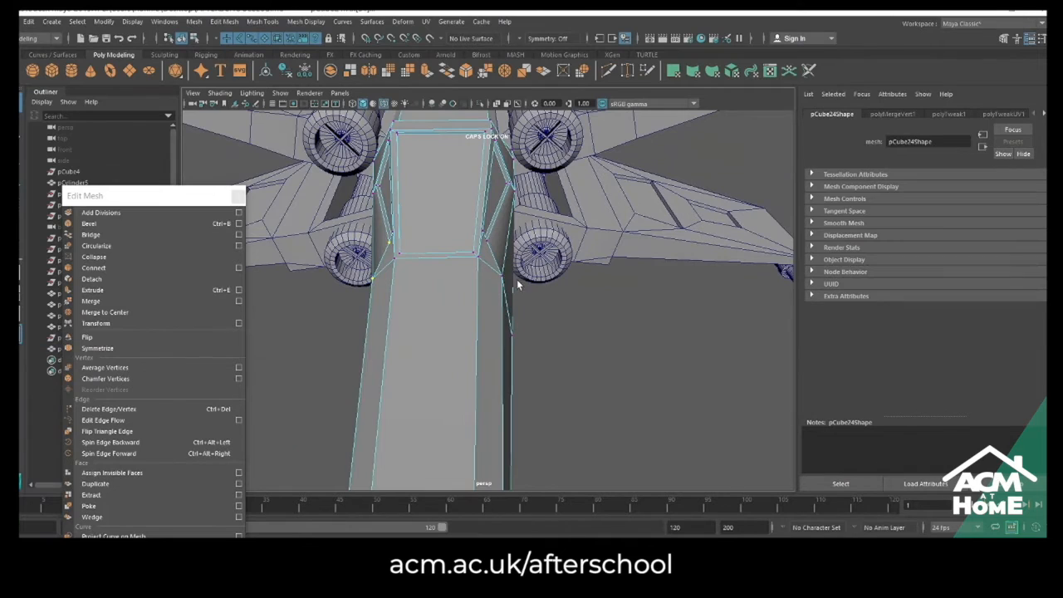
pyautogui.press('e')
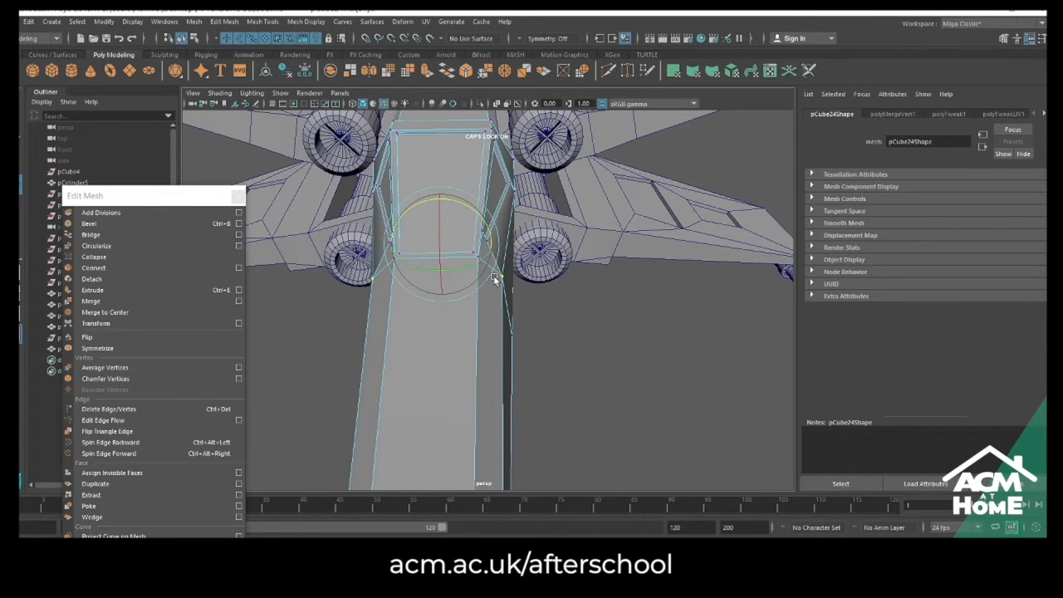
pyautogui.keyDown('alt'); pyautogui.moveTo(481, 278); pyautogui.dragTo(523, 291); pyautogui.keyUp('alt')
pyautogui.moveTo(507, 258); pyautogui.dragTo(557, 245, button='right')
pyautogui.click(573, 367)
# Soften the body edge running along the side of the nose and close the floating Edit Mesh menu
pyautogui.keyDown('alt'); pyautogui.moveTo(573, 367); pyautogui.dragTo(418, 276); pyautogui.keyUp('alt')
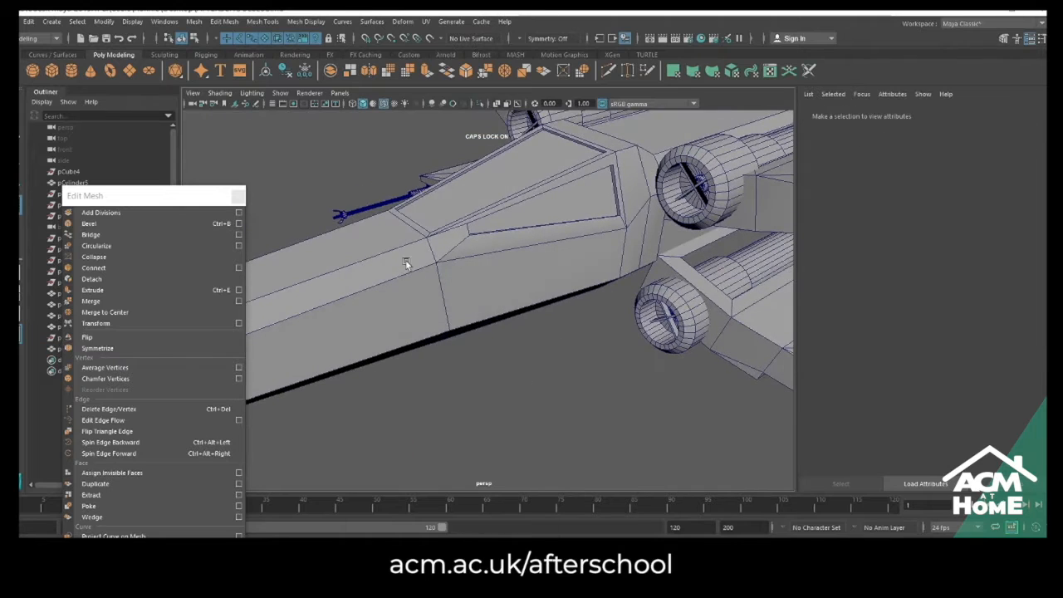
pyautogui.keyDown('alt'); pyautogui.moveTo(454, 154); pyautogui.dragTo(422, 279); pyautogui.keyUp('alt')
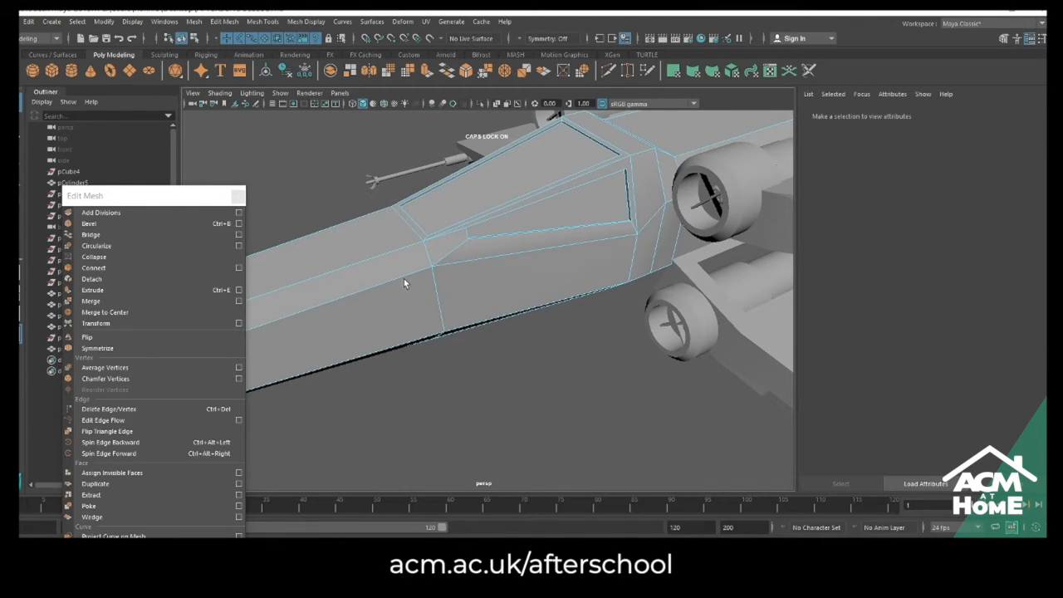
pyautogui.click(404, 282)
pyautogui.keyDown('alt'); pyautogui.moveTo(454, 263); pyautogui.dragTo(505, 257); pyautogui.keyUp('alt')
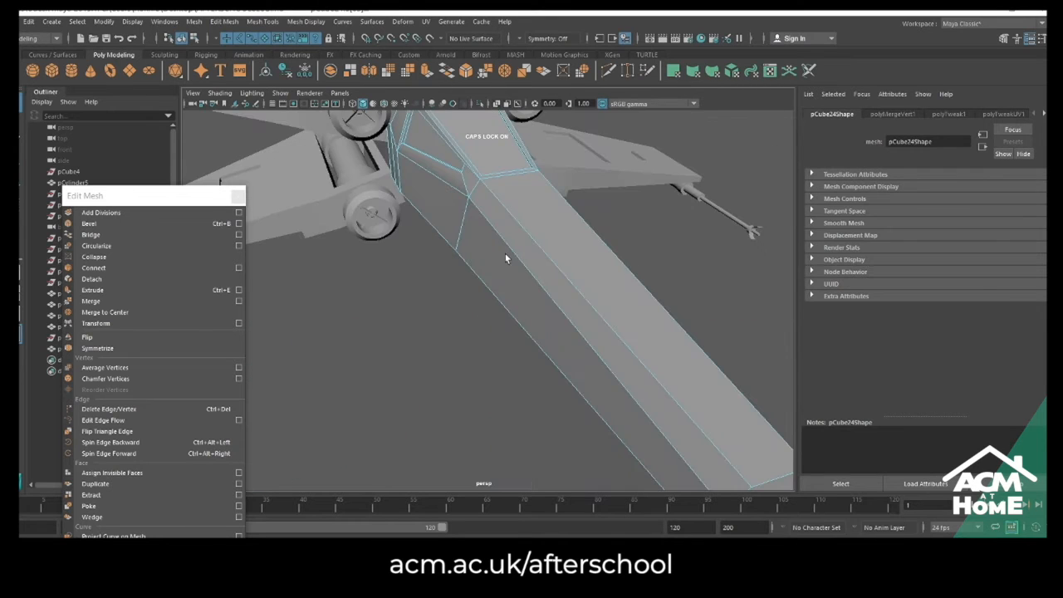
pyautogui.click(262, 22)
pyautogui.moveTo(306, 22)
pyautogui.click(339, 118)
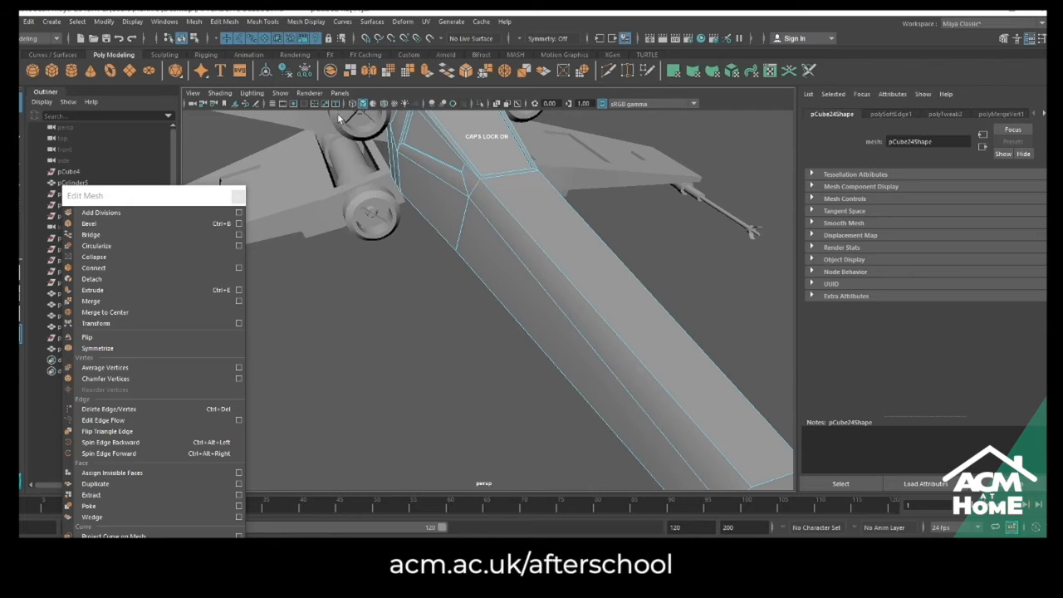
pyautogui.click(238, 196)
# Restore the wireframe overlay and delete the construction history of all objects
pyautogui.click(686, 290)
pyautogui.keyDown('alt'); pyautogui.moveTo(685, 290); pyautogui.dragTo(478, 191); pyautogui.keyUp('alt')
pyautogui.click(383, 104)
pyautogui.keyDown('alt'); pyautogui.moveTo(490, 357); pyautogui.dragTo(558, 307); pyautogui.keyUp('alt')
pyautogui.click(553, 311)
pyautogui.click(29, 22)
pyautogui.moveTo(92, 163)
pyautogui.click(235, 174)
# Scale the ring of vertices at the tip of the nose slightly
pyautogui.keyDown('alt'); pyautogui.moveTo(416, 394); pyautogui.dragTo(588, 286, button='middle'); pyautogui.keyUp('alt')
pyautogui.scroll(2, 459, 375)
pyautogui.keyDown('alt'); pyautogui.moveTo(461, 368); pyautogui.dragTo(474, 335); pyautogui.keyUp('alt')
pyautogui.moveTo(471, 326); pyautogui.dragTo(377, 279, button='right')
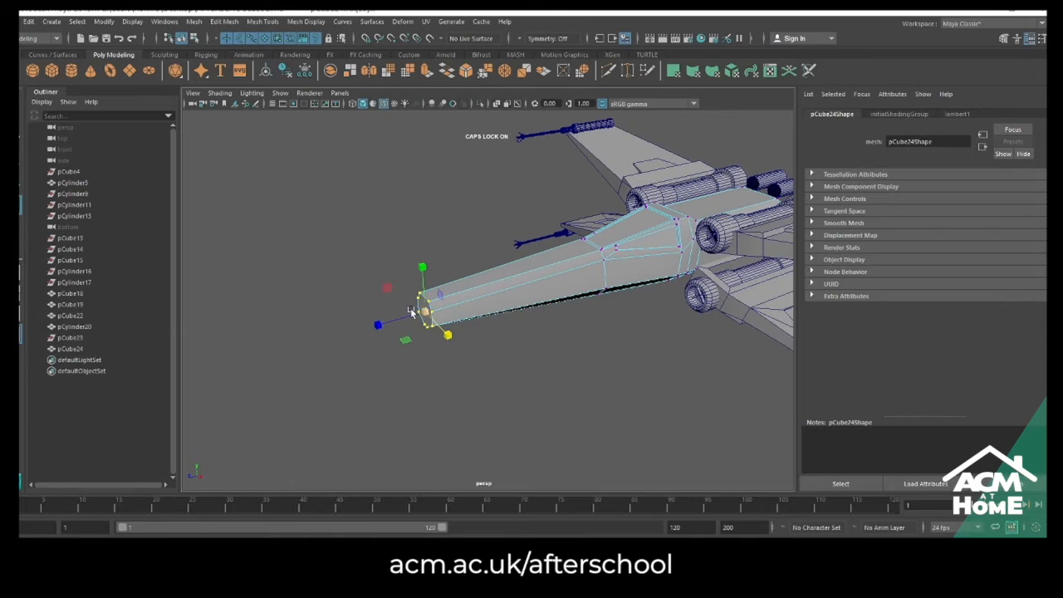
pyautogui.moveTo(410, 310); pyautogui.dragTo(415, 312)
# Duplicate the front end of the nose as a separate piece
pyautogui.moveTo(446, 316); pyautogui.dragTo(446, 327, button='right')
pyautogui.moveTo(565, 296); pyautogui.dragTo(614, 281, button='right')
pyautogui.press('w')
pyautogui.keyDown('shift'); pyautogui.moveTo(584, 263); pyautogui.dragTo(518, 287); pyautogui.keyUp('shift')
pyautogui.scroll(3, 517, 287)
pyautogui.keyDown('alt'); pyautogui.moveTo(415, 323); pyautogui.dragTo(538, 304, button='middle'); pyautogui.keyUp('alt')
# Centre the pivot of the nose tip copy and scale it uniformly to 1.443
pyautogui.moveTo(502, 310); pyautogui.dragTo(566, 280, button='right')
pyautogui.click(521, 304)
pyautogui.click(104, 21)
pyautogui.click(125, 102)
pyautogui.moveTo(487, 323); pyautogui.dragTo(525, 310)
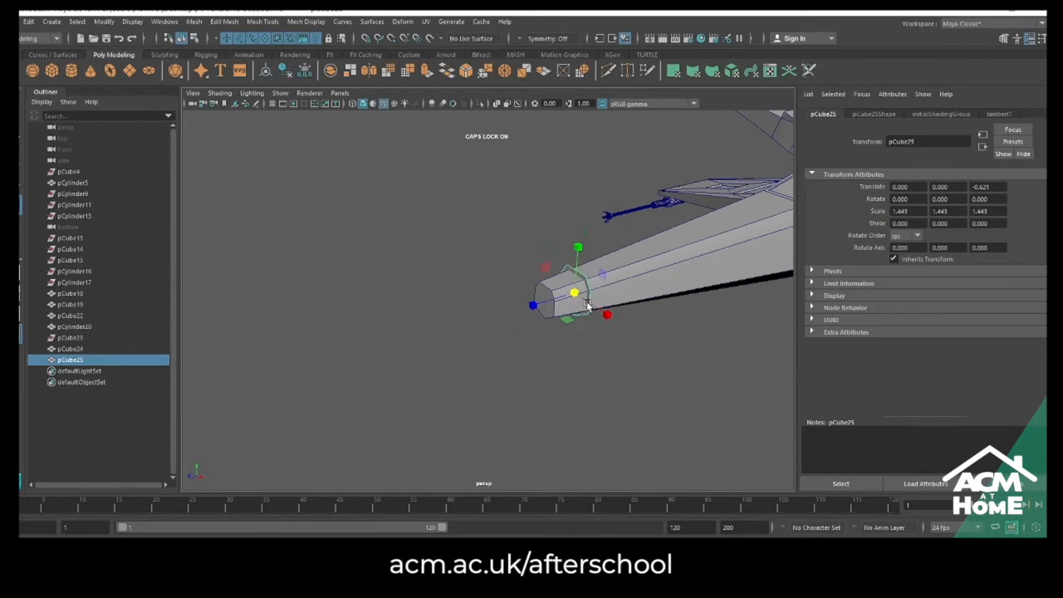
# Extrude the front face of the nose tip copy forward and select the vertices along its upper side
pyautogui.click(425, 71)
pyautogui.moveTo(536, 306); pyautogui.dragTo(427, 324)
pyautogui.scroll(-3, 626, 343)
pyautogui.keyDown('alt'); pyautogui.moveTo(626, 343); pyautogui.dragTo(613, 317); pyautogui.keyUp('alt')
pyautogui.moveTo(404, 315); pyautogui.dragTo(543, 240)
pyautogui.moveTo(544, 240); pyautogui.dragTo(498, 238, button='right')
pyautogui.moveTo(417, 171); pyautogui.dragTo(609, 229)
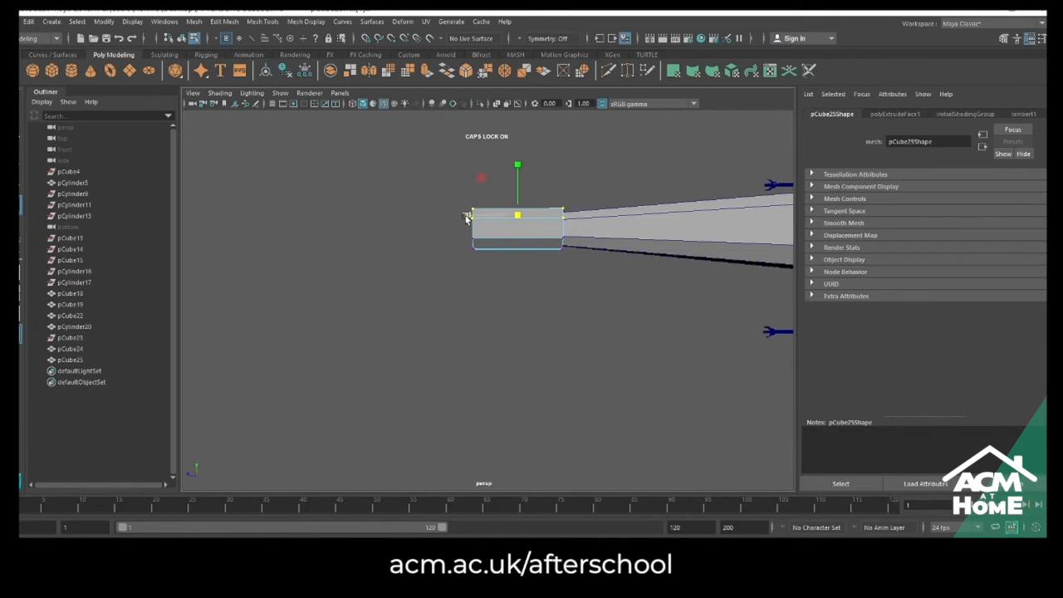
# Delete the unneeded edge on the extruded nose tip piece
pyautogui.keyDown('alt'); pyautogui.moveTo(478, 220); pyautogui.dragTo(615, 346); pyautogui.keyUp('alt')
pyautogui.moveTo(613, 290); pyautogui.dragTo(619, 261, button='right')
pyautogui.keyDown('alt'); pyautogui.moveTo(620, 284); pyautogui.dragTo(595, 283); pyautogui.keyUp('alt')
pyautogui.hotkey('ctrl', 'z')
pyautogui.moveTo(596, 283)
pyautogui.mouseDown(button='right')
pyautogui.moveTo(595, 259)
pyautogui.moveTo(586, 267)
pyautogui.mouseUp(button='right')
pyautogui.press('q')
pyautogui.keyDown('alt'); pyautogui.moveTo(603, 291); pyautogui.dragTo(459, 256); pyautogui.keyUp('alt')
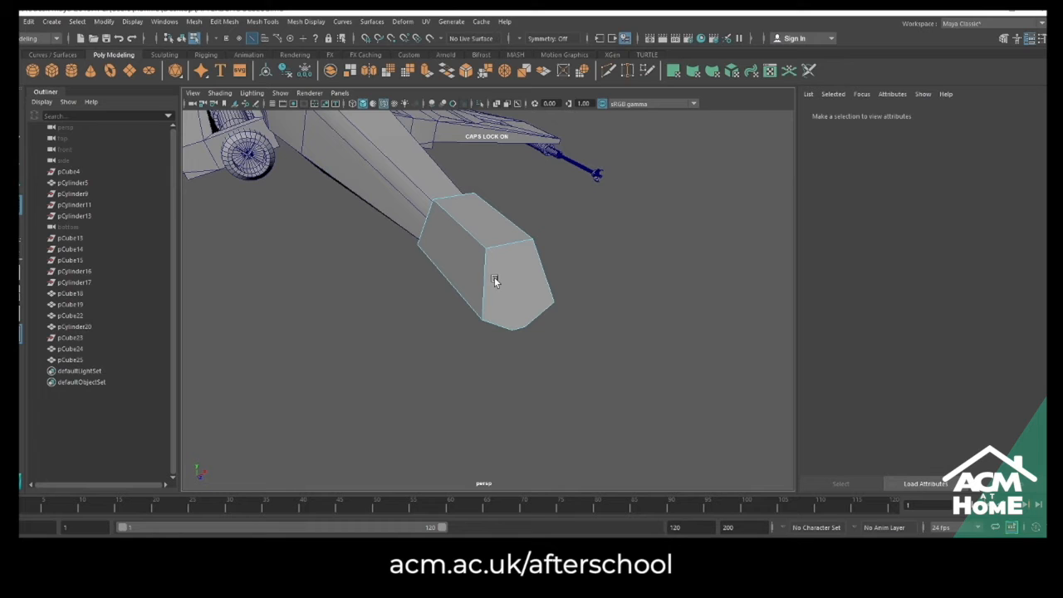
pyautogui.keyDown('alt'); pyautogui.moveTo(494, 276); pyautogui.dragTo(462, 235); pyautogui.keyUp('alt')
pyautogui.click(514, 317)
# Reposition the end vertices of the nose tip piece to taper it, and nudge the selected vertices slightly upward
pyautogui.keyDown('alt'); pyautogui.moveTo(398, 286); pyautogui.dragTo(474, 270, button='middle'); pyautogui.keyUp('alt')
pyautogui.keyDown('alt'); pyautogui.moveTo(476, 274); pyautogui.dragTo(490, 237); pyautogui.keyUp('alt')
pyautogui.rightClick(487, 234)
pyautogui.moveTo(488, 237); pyautogui.dragTo(433, 234, button='right')
pyautogui.click(511, 240)
pyautogui.keyDown('shift'); pyautogui.click(428, 238); pyautogui.keyUp('shift')
pyautogui.moveTo(498, 241); pyautogui.dragTo(441, 258)
pyautogui.keyDown('alt'); pyautogui.moveTo(378, 202); pyautogui.dragTo(445, 221, button='middle'); pyautogui.keyUp('alt')
pyautogui.moveTo(394, 167); pyautogui.dragTo(560, 357)
pyautogui.press('w')
pyautogui.moveTo(512, 203)
pyautogui.mouseDown()
pyautogui.moveTo(516, 213)
pyautogui.moveTo(515, 196)
pyautogui.mouseUp()
# Scale the nose tip piece to 1.841 in X and 1.570 in Y and Z, and slide it back along the nose
pyautogui.keyDown('alt'); pyautogui.moveTo(593, 282); pyautogui.dragTo(446, 267); pyautogui.keyUp('alt')
pyautogui.keyDown('alt'); pyautogui.moveTo(531, 308); pyautogui.dragTo(479, 276); pyautogui.keyUp('alt')
pyautogui.moveTo(480, 276); pyautogui.dragTo(523, 266, button='right')
pyautogui.scroll(-6, 526, 354)
pyautogui.scroll(4, 551, 363)
pyautogui.click(551, 363)
pyautogui.click(484, 294)
pyautogui.press('r')
pyautogui.moveTo(504, 282)
pyautogui.mouseDown()
pyautogui.moveTo(543, 303)
pyautogui.moveTo(496, 289)
pyautogui.mouseUp()
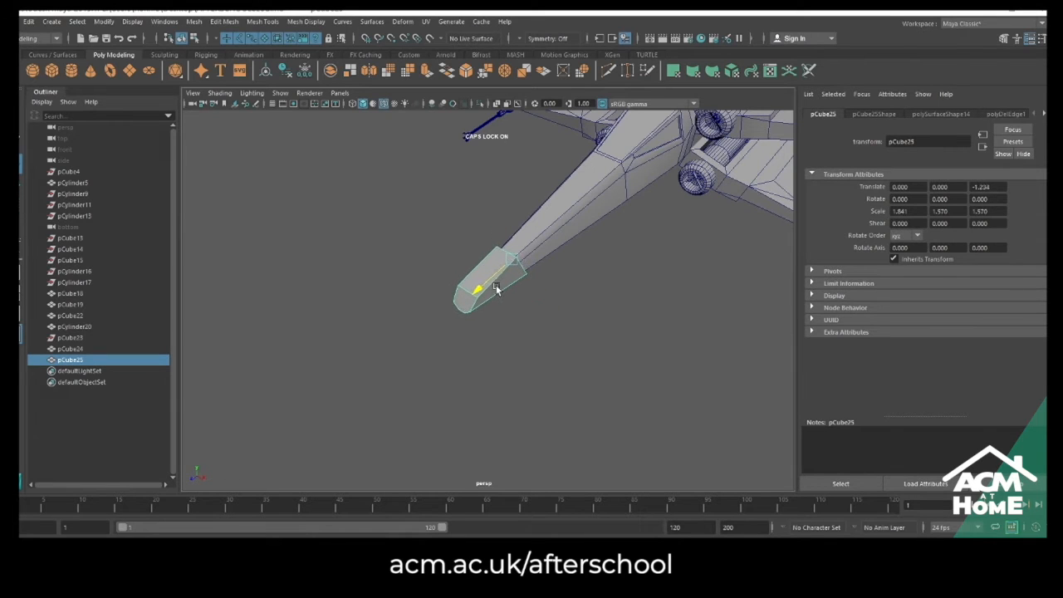
# Connect the two opposite middle vertices across the front face of the nose tip piece with a new edge
pyautogui.click(538, 375)
pyautogui.keyDown('alt'); pyautogui.moveTo(541, 390); pyautogui.dragTo(594, 425); pyautogui.keyUp('alt')
pyautogui.scroll(3, 599, 358)
pyautogui.click(671, 269)
pyautogui.moveTo(671, 269); pyautogui.dragTo(623, 268, button='right')
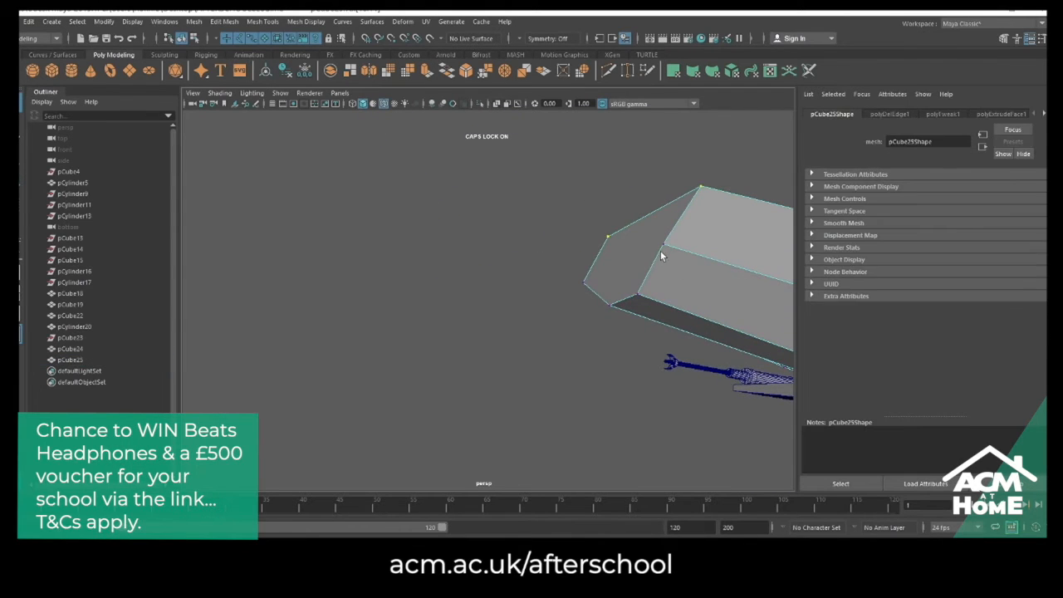
pyautogui.click(580, 287)
pyautogui.click(663, 244)
pyautogui.keyDown('shift'); pyautogui.click(583, 283); pyautogui.keyUp('shift')
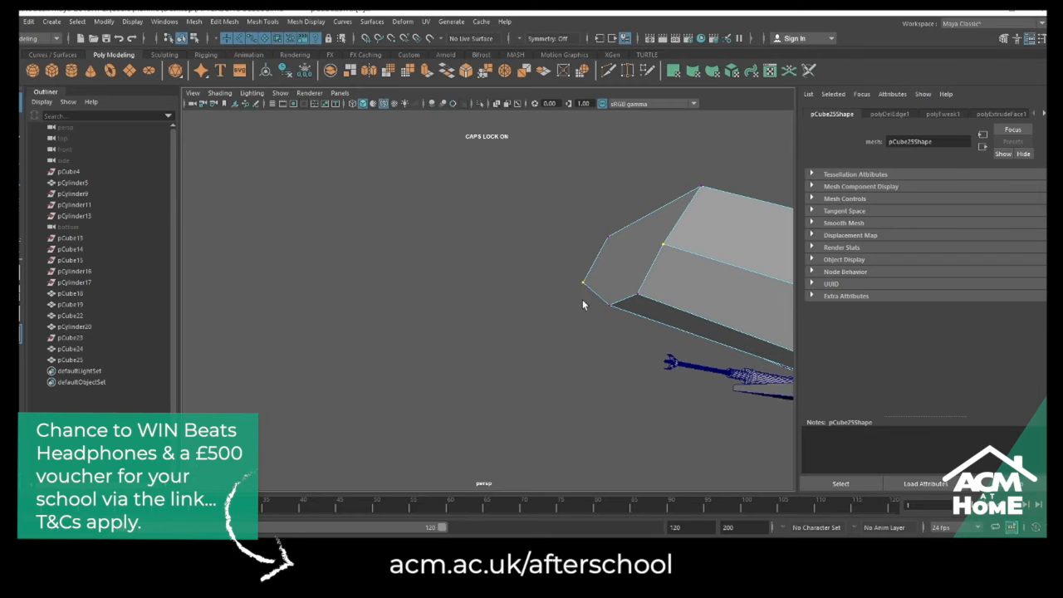
pyautogui.click(262, 21)
pyautogui.click(280, 33)
pyautogui.click(280, 83)
pyautogui.click(25, 104)
# Connect the matching vertices across the rear end of the nose tip piece, keeping the mesh tools list open
pyautogui.keyDown('alt'); pyautogui.moveTo(569, 271); pyautogui.dragTo(436, 275); pyautogui.keyUp('alt')
pyautogui.click(372, 263)
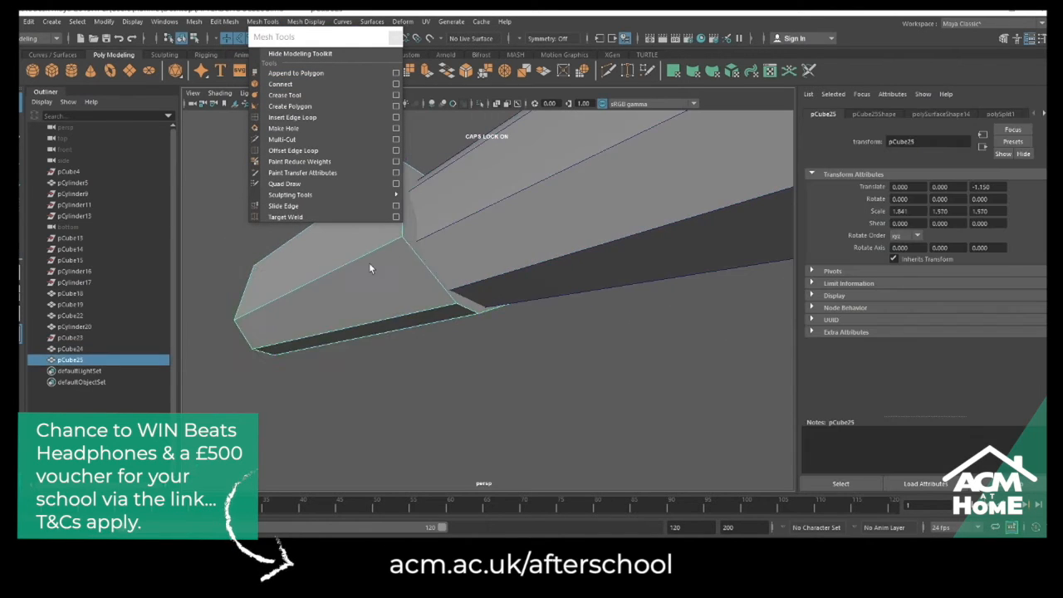
pyautogui.moveTo(372, 264); pyautogui.dragTo(319, 264, button='right')
pyautogui.click(402, 237)
pyautogui.keyDown('alt'); pyautogui.moveTo(406, 244); pyautogui.dragTo(357, 249); pyautogui.keyUp('alt')
pyautogui.click(280, 84)
pyautogui.moveTo(310, 39); pyautogui.dragTo(124, 207)
pyautogui.click(25, 103)
# Duplicate the upper face of the nose tip piece as a separate object and raise it slightly
pyautogui.keyDown('alt'); pyautogui.moveTo(282, 283); pyautogui.dragTo(556, 299); pyautogui.keyUp('alt')
pyautogui.click(556, 300)
pyautogui.moveTo(555, 299); pyautogui.dragTo(545, 279, button='right')
pyautogui.click(598, 304)
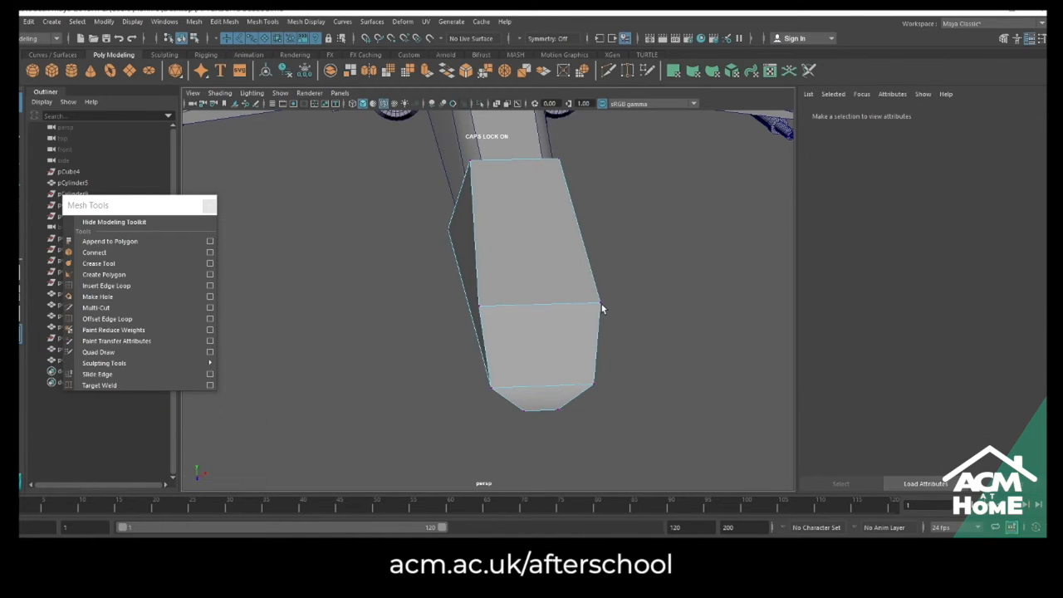
pyautogui.keyDown('shift'); pyautogui.click(479, 308); pyautogui.keyUp('shift')
pyautogui.keyDown('alt'); pyautogui.moveTo(592, 306); pyautogui.dragTo(570, 266); pyautogui.keyUp('alt')
pyautogui.moveTo(530, 231); pyautogui.dragTo(548, 219, button='right')
pyautogui.press('w')
pyautogui.keyDown('shift'); pyautogui.moveTo(581, 173); pyautogui.dragTo(577, 155); pyautogui.keyUp('shift')
pyautogui.moveTo(533, 187); pyautogui.dragTo(532, 204, button='right')
# Shrink the duplicated face inward and extrude it into a narrow block that crosses the top of the nose tip piece
pyautogui.click(532, 200)
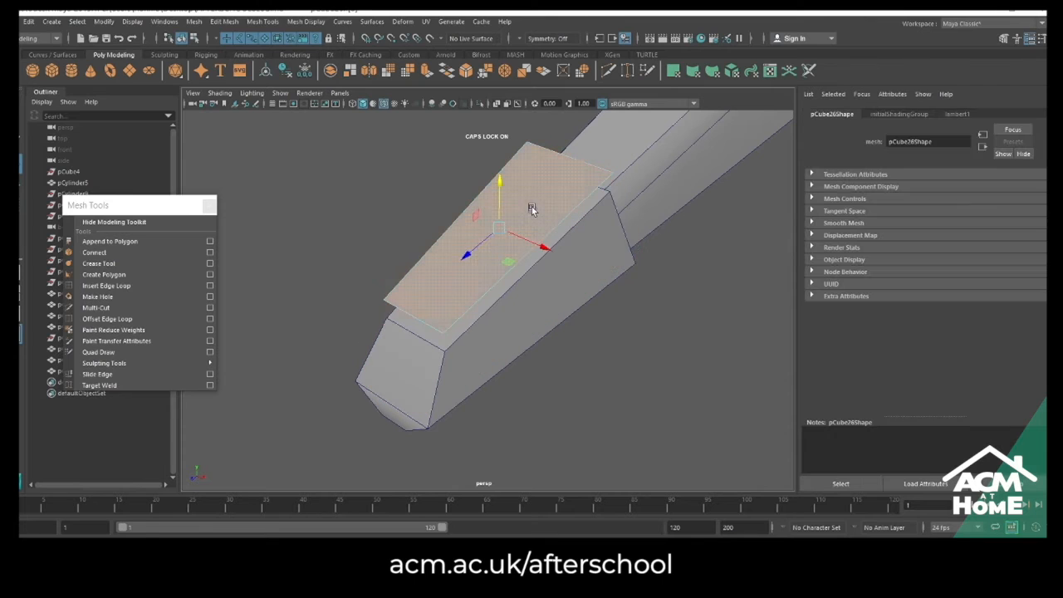
pyautogui.hotkey('ctrl', 'e')
pyautogui.moveTo(528, 240); pyautogui.dragTo(515, 193)
pyautogui.hotkey('ctrl', 'e')
pyautogui.moveTo(555, 189); pyautogui.dragTo(558, 187, button='right')
pyautogui.moveTo(501, 154); pyautogui.dragTo(503, 181)
# Subtract the narrow block from the nose tip piece with a Boolean difference to cut a recess
pyautogui.click(554, 287)
pyautogui.click(536, 202)
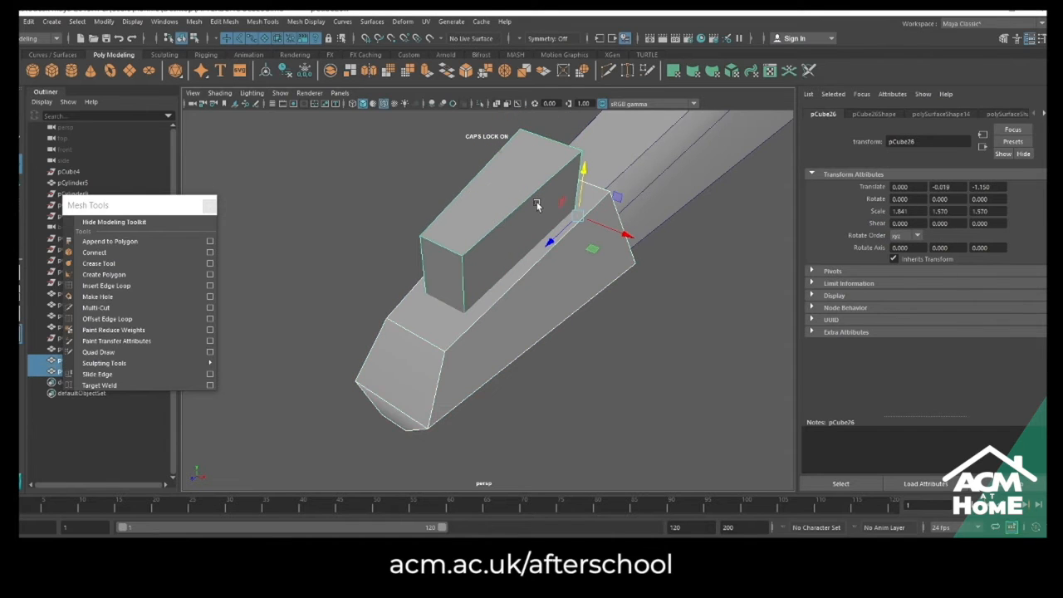
pyautogui.click(306, 21)
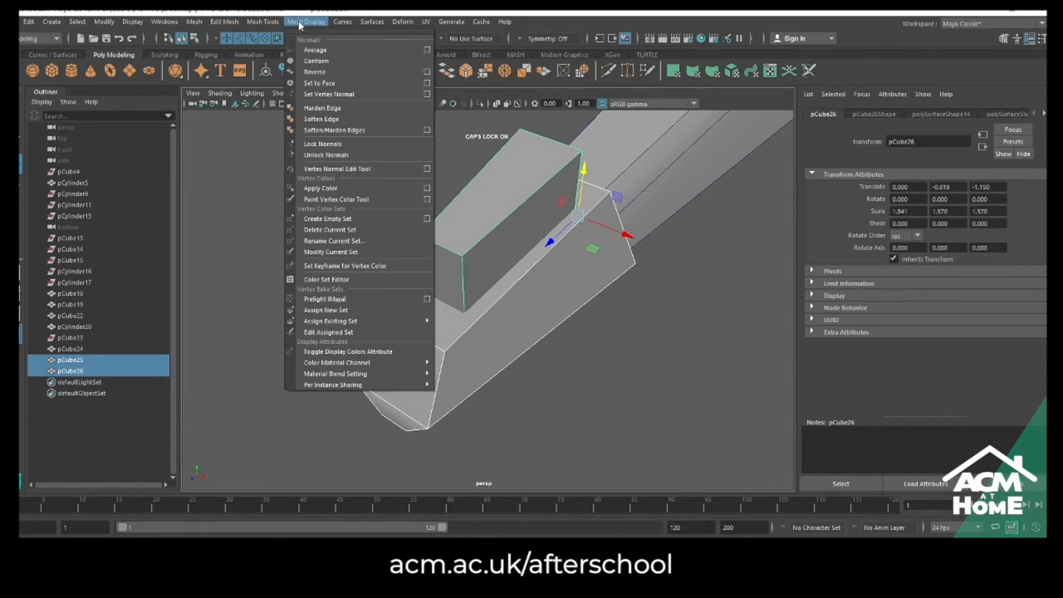
pyautogui.press('Escape')
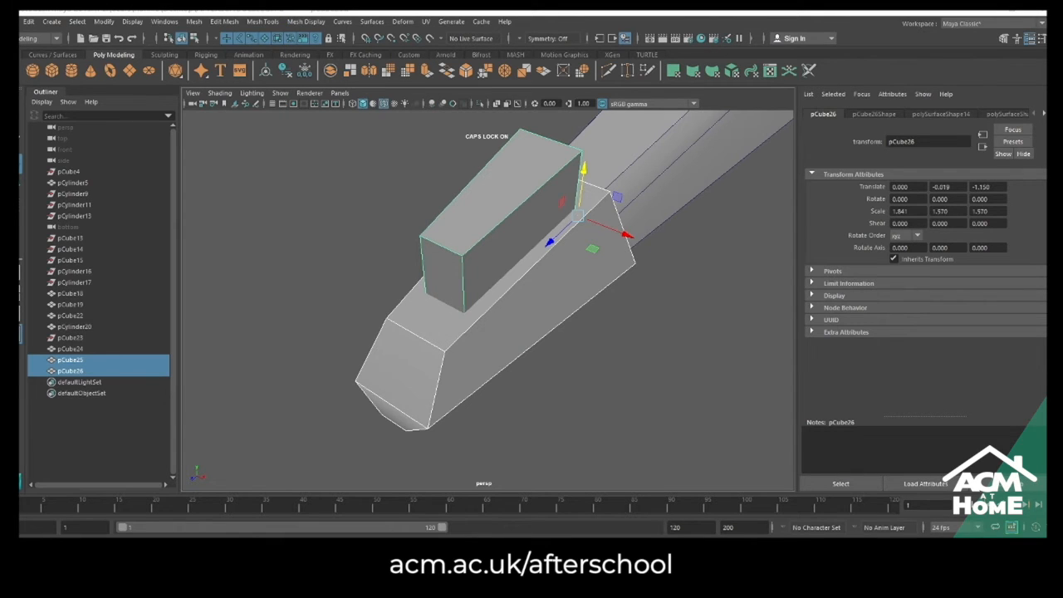
pyautogui.scroll(-1, 652, 356)
pyautogui.scroll(1, 652, 356)
pyautogui.keyDown('alt'); pyautogui.moveTo(667, 341); pyautogui.dragTo(688, 378, button='middle'); pyautogui.keyUp('alt')
pyautogui.scroll(-1, 688, 378)
pyautogui.keyDown('alt'); pyautogui.moveTo(688, 378); pyautogui.dragTo(593, 350); pyautogui.keyUp('alt')
pyautogui.click(440, 342)
pyautogui.keyDown('shift'); pyautogui.click(448, 249); pyautogui.keyUp('shift')
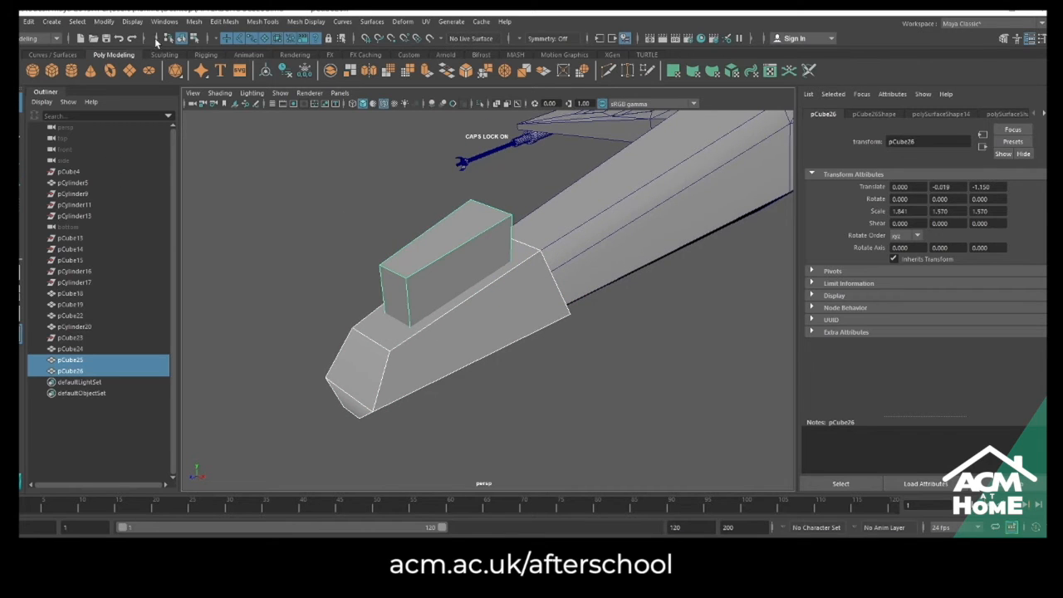
pyautogui.click(193, 22)
pyautogui.moveTo(215, 51)
pyautogui.click(333, 70)
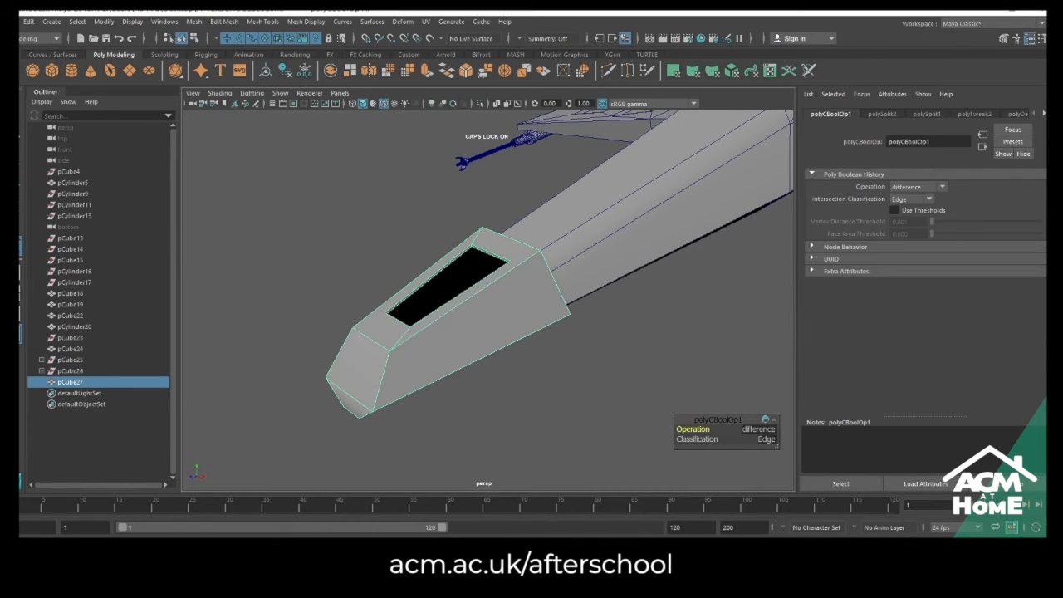
# Reverse the normals of the dark recess face and continue past the Substance Painter configuration warning
pyautogui.press('q')
pyautogui.moveTo(514, 253); pyautogui.dragTo(514, 287, button='right')
pyautogui.click(479, 266)
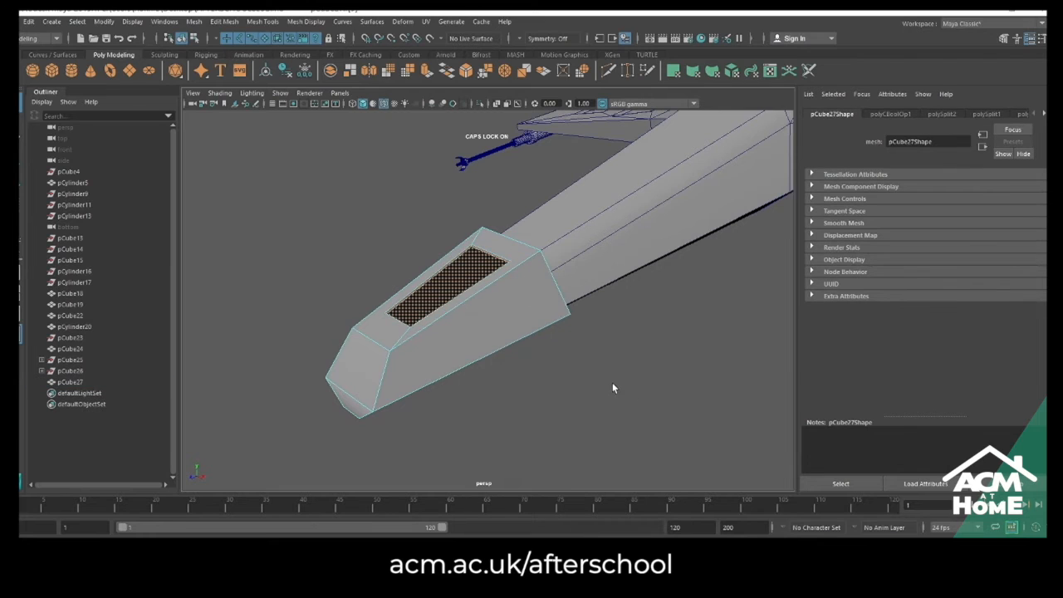
pyautogui.keyDown('alt'); pyautogui.moveTo(613, 388); pyautogui.dragTo(634, 372); pyautogui.keyUp('alt')
pyautogui.click(132, 22)
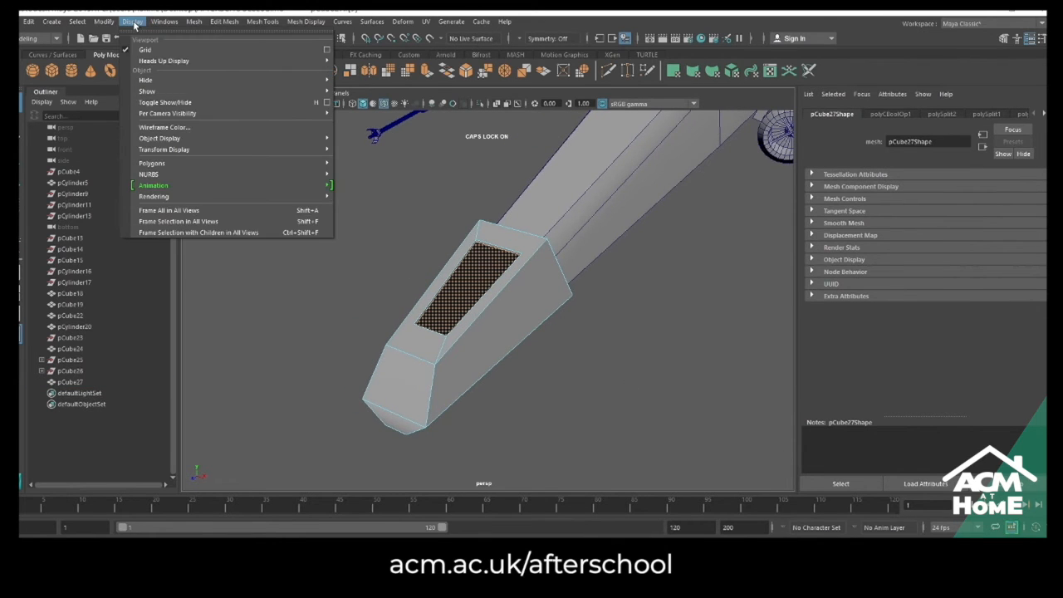
pyautogui.click(336, 75)
pyautogui.moveTo(558, 279); pyautogui.dragTo(612, 260, button='right')
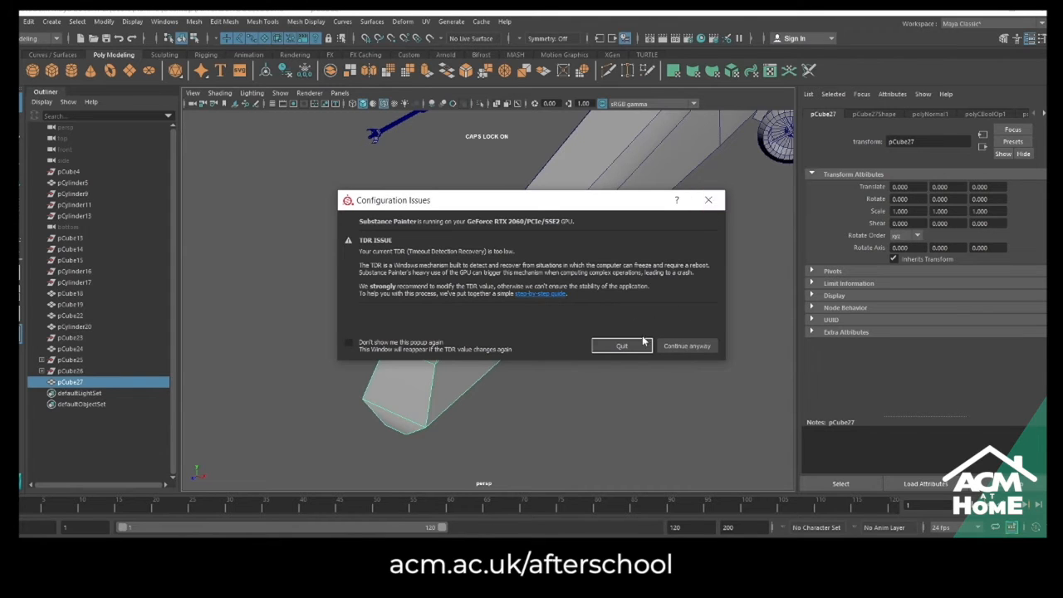
pyautogui.click(680, 345)
# Connect both front corners of the recess to the neighbouring outer corners of the nose tip piece with edges
pyautogui.moveTo(534, 266); pyautogui.dragTo(509, 270, button='right')
pyautogui.scroll(4, 532, 291)
pyautogui.keyDown('alt'); pyautogui.moveTo(573, 258); pyautogui.dragTo(564, 355, button='middle'); pyautogui.keyUp('alt')
pyautogui.click(539, 333)
pyautogui.click(231, 24)
pyautogui.click(245, 104)
pyautogui.keyDown('alt'); pyautogui.moveTo(529, 365); pyautogui.dragTo(635, 168, button='middle'); pyautogui.keyUp('alt')
pyautogui.click(433, 260)
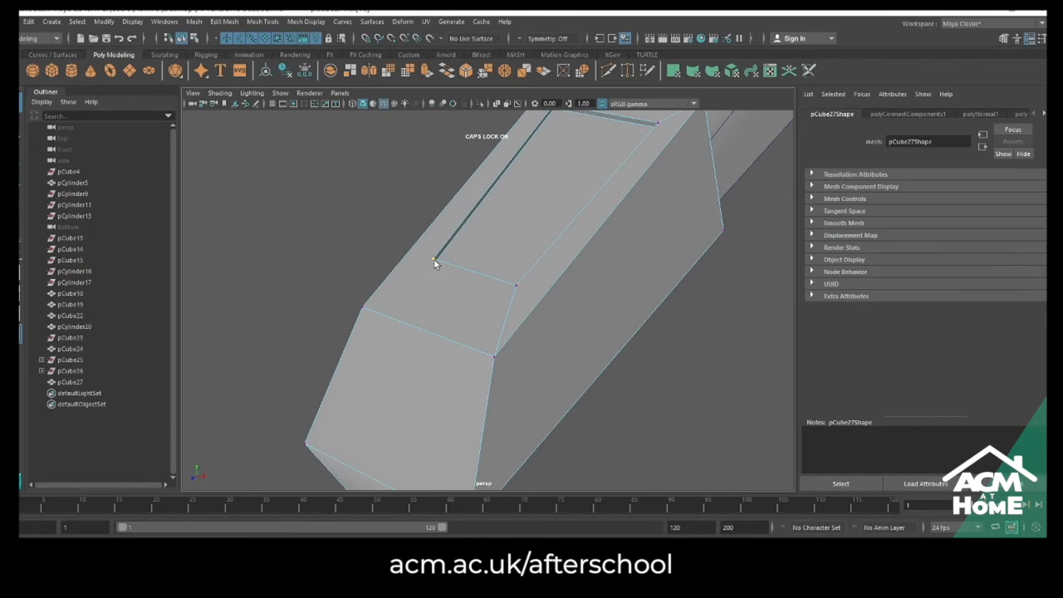
pyautogui.keyDown('shift'); pyautogui.click(362, 308); pyautogui.keyUp('shift')
pyautogui.click(223, 20)
pyautogui.click(249, 105)
# Select the open-ended cylinder beside the engines at the rear of the body for edge editing
pyautogui.scroll(-5, 453, 329)
pyautogui.keyDown('alt'); pyautogui.moveTo(454, 330); pyautogui.dragTo(601, 311); pyautogui.keyUp('alt')
pyautogui.moveTo(601, 311); pyautogui.dragTo(652, 269, button='right')
pyautogui.scroll(-7, 647, 268)
pyautogui.keyDown('alt'); pyautogui.moveTo(638, 268); pyautogui.dragTo(548, 355, button='middle'); pyautogui.keyUp('alt')
pyautogui.click(548, 356)
pyautogui.keyDown('alt'); pyautogui.moveTo(548, 356); pyautogui.dragTo(563, 340, button='middle'); pyautogui.keyUp('alt')
pyautogui.keyDown('alt'); pyautogui.moveTo(563, 340); pyautogui.dragTo(591, 280); pyautogui.keyUp('alt')
pyautogui.scroll(5, 590, 279)
pyautogui.keyDown('alt'); pyautogui.moveTo(590, 280); pyautogui.dragTo(541, 412, button='middle'); pyautogui.keyUp('alt')
pyautogui.click(517, 228)
pyautogui.keyDown('alt'); pyautogui.moveTo(531, 271); pyautogui.dragTo(512, 335, button='middle'); pyautogui.keyUp('alt')
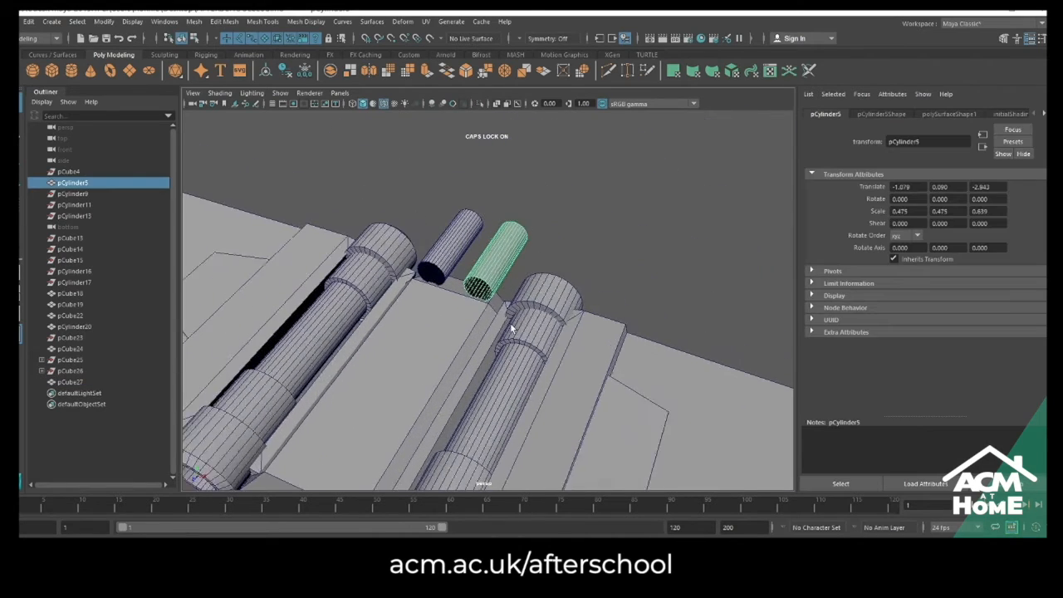
pyautogui.scroll(5, 503, 298)
pyautogui.rightClick(493, 247)
pyautogui.click(490, 218)
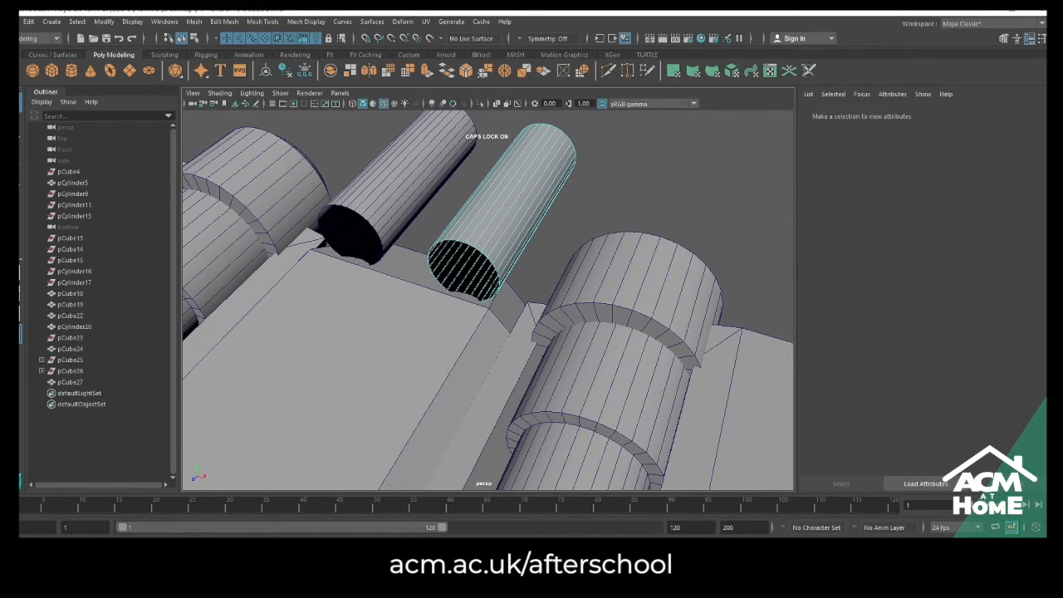
# Extrude the cylinder's open front rim inward and out into a narrower stub, and merge the vertices at its end
pyautogui.keyDown('alt'); pyautogui.moveTo(539, 252); pyautogui.dragTo(561, 231); pyautogui.keyUp('alt')
pyautogui.scroll(3, 562, 231)
pyautogui.keyDown('alt'); pyautogui.moveTo(697, 303); pyautogui.dragTo(565, 276, button='middle'); pyautogui.keyUp('alt')
pyautogui.keyDown('alt'); pyautogui.moveTo(566, 277); pyautogui.dragTo(635, 224); pyautogui.keyUp('alt')
pyautogui.moveTo(635, 224); pyautogui.dragTo(633, 204, button='right')
pyautogui.doubleClick(624, 219)
pyautogui.keyDown('shift'); pyautogui.moveTo(579, 246); pyautogui.dragTo(545, 226); pyautogui.keyUp('shift')
pyautogui.press('w')
pyautogui.keyDown('shift'); pyautogui.moveTo(556, 270); pyautogui.dragTo(700, 261); pyautogui.keyUp('shift')
pyautogui.press('r')
pyautogui.click(223, 22)
pyautogui.click(265, 140)
# Insert several edge loops around the cylinder's middle and rear sections
pyautogui.scroll(-4, 483, 208)
pyautogui.keyDown('alt'); pyautogui.moveTo(700, 261); pyautogui.dragTo(636, 261, button='middle'); pyautogui.keyUp('alt')
pyautogui.moveTo(636, 261); pyautogui.dragTo(676, 273, button='right')
pyautogui.keyDown('alt'); pyautogui.moveTo(677, 273); pyautogui.dragTo(583, 299); pyautogui.keyUp('alt')
pyautogui.moveTo(601, 295); pyautogui.dragTo(614, 266, button='right')
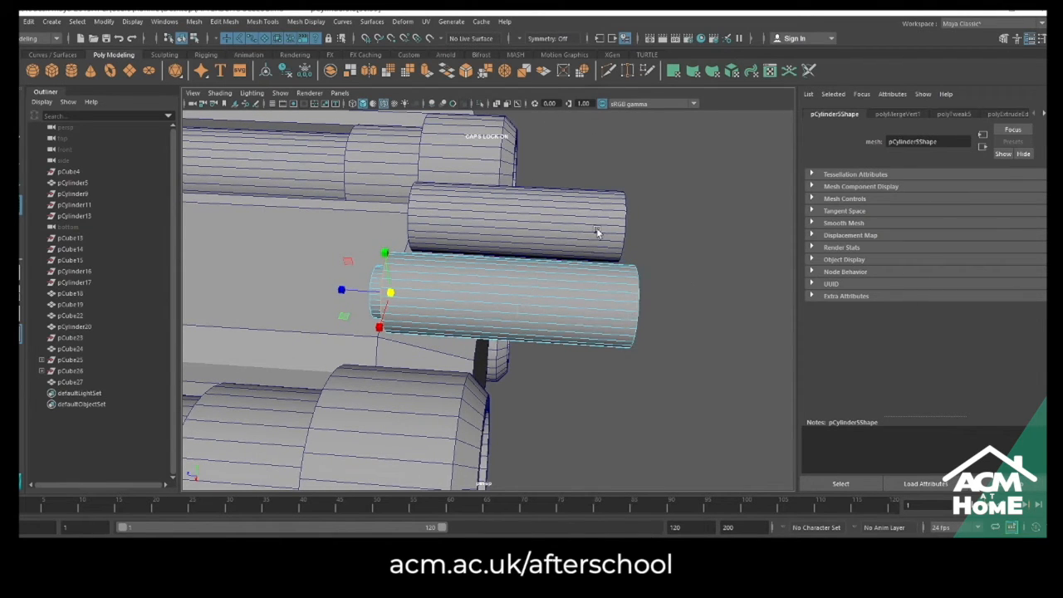
pyautogui.moveTo(536, 270); pyautogui.dragTo(564, 274)
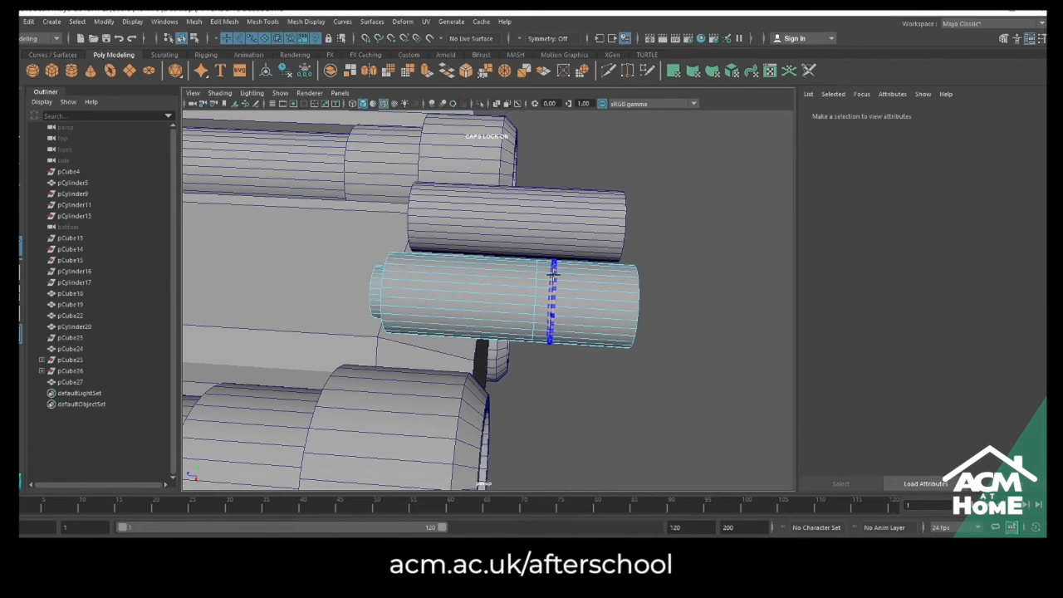
pyautogui.moveTo(546, 273); pyautogui.dragTo(544, 273)
pyautogui.moveTo(503, 273); pyautogui.dragTo(448, 283)
pyautogui.moveTo(609, 295); pyautogui.dragTo(562, 296)
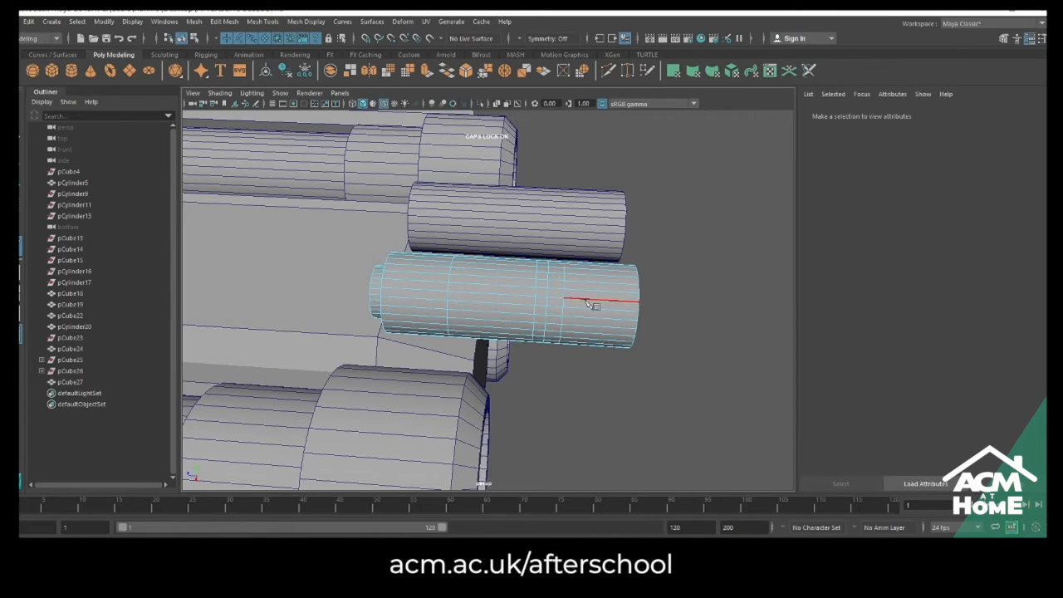
# Extrude the wide and narrow middle face bands of the cylinder outward with a Local Translate Z of 0.038
pyautogui.keyDown('alt'); pyautogui.moveTo(429, 309); pyautogui.dragTo(385, 294); pyautogui.keyUp('alt')
pyautogui.doubleClick(382, 312)
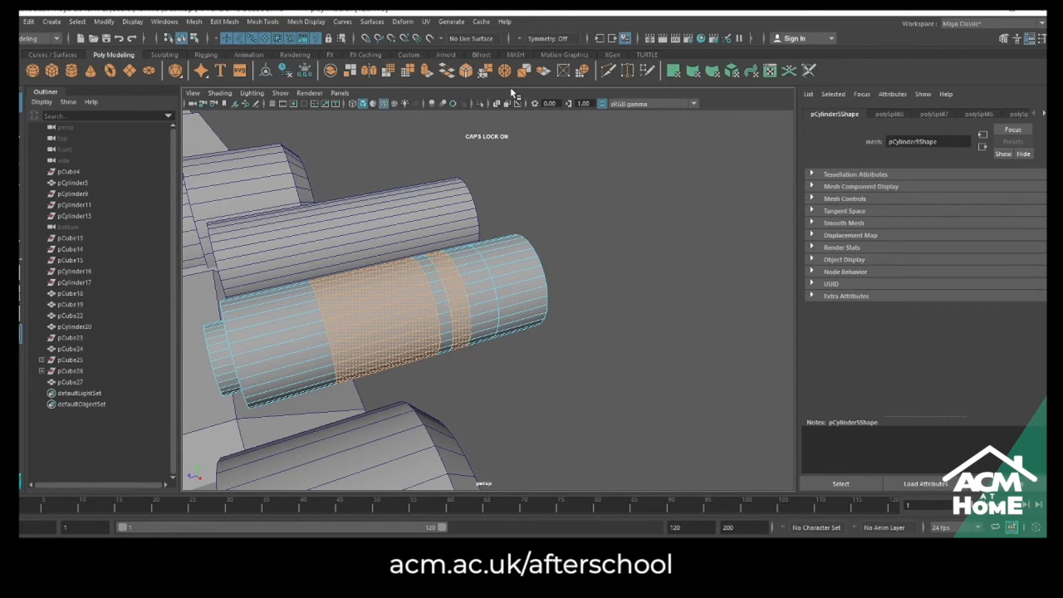
pyautogui.click(426, 71)
pyautogui.moveTo(398, 363); pyautogui.dragTo(402, 368)
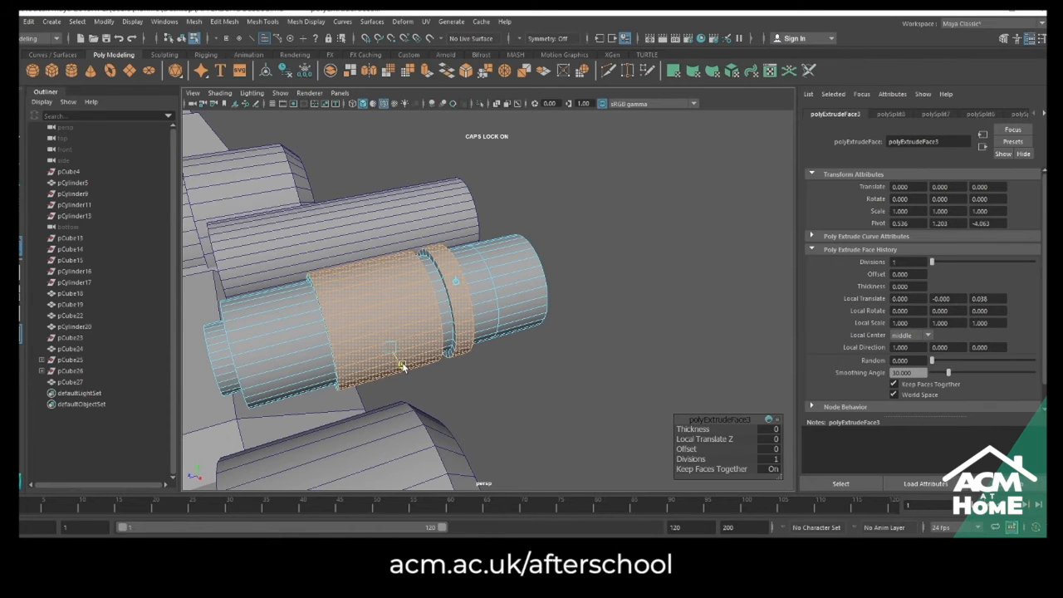
# Extrude the face band around the cylinder's rear end outward to thicken it
pyautogui.doubleClick(518, 284)
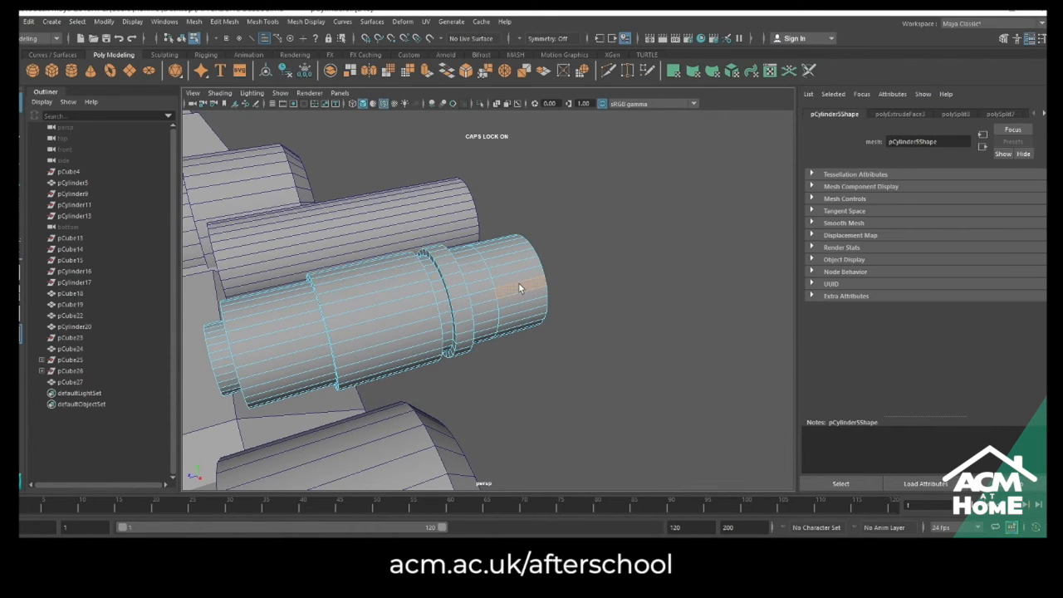
pyautogui.click(427, 73)
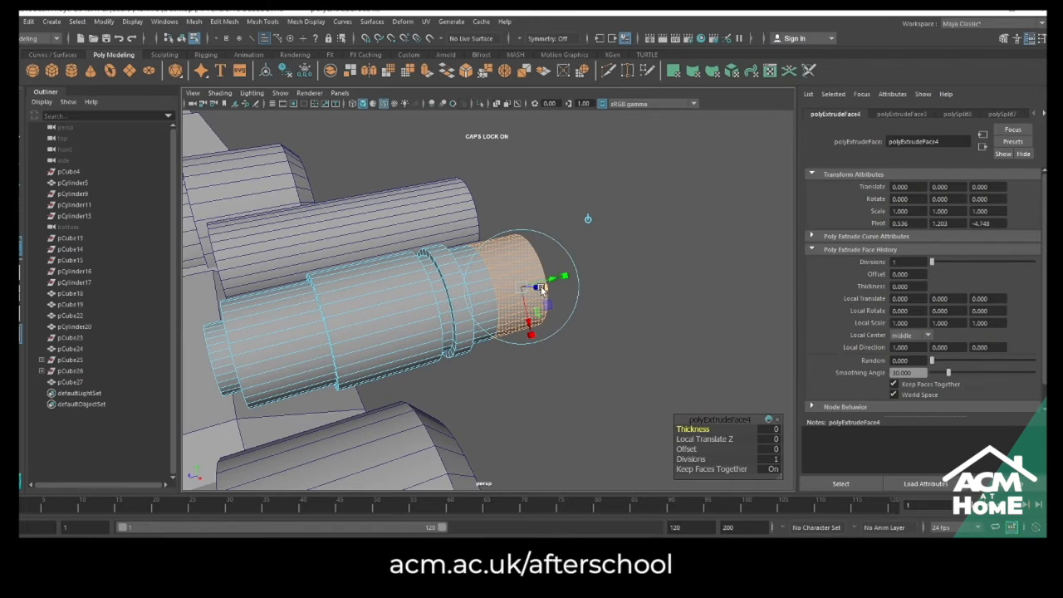
pyautogui.moveTo(536, 291); pyautogui.dragTo(152, 168)
# Extrude the detailed cylinder's open rear rim inward and merge its edges to the centre to close the end
pyautogui.press('q')
pyautogui.moveTo(632, 234)
pyautogui.keyDown('alt'); pyautogui.mouseDown()
pyautogui.moveTo(641, 267)
pyautogui.moveTo(614, 231)
pyautogui.mouseUp(); pyautogui.keyUp('alt')
pyautogui.moveTo(615, 231); pyautogui.dragTo(664, 210, button='right')
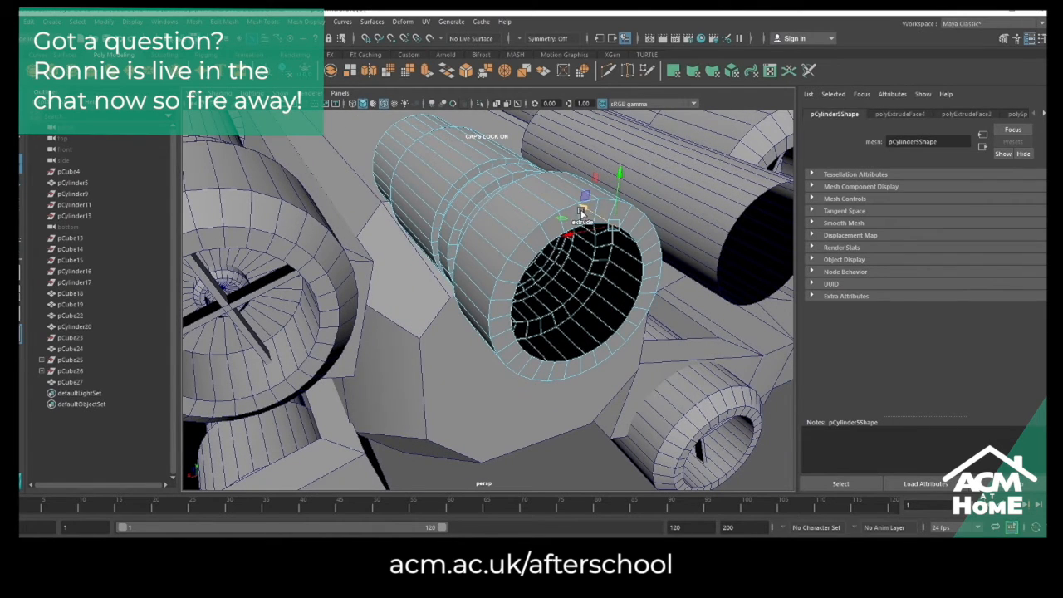
pyautogui.keyDown('shift'); pyautogui.moveTo(570, 202); pyautogui.dragTo(584, 208); pyautogui.keyUp('shift')
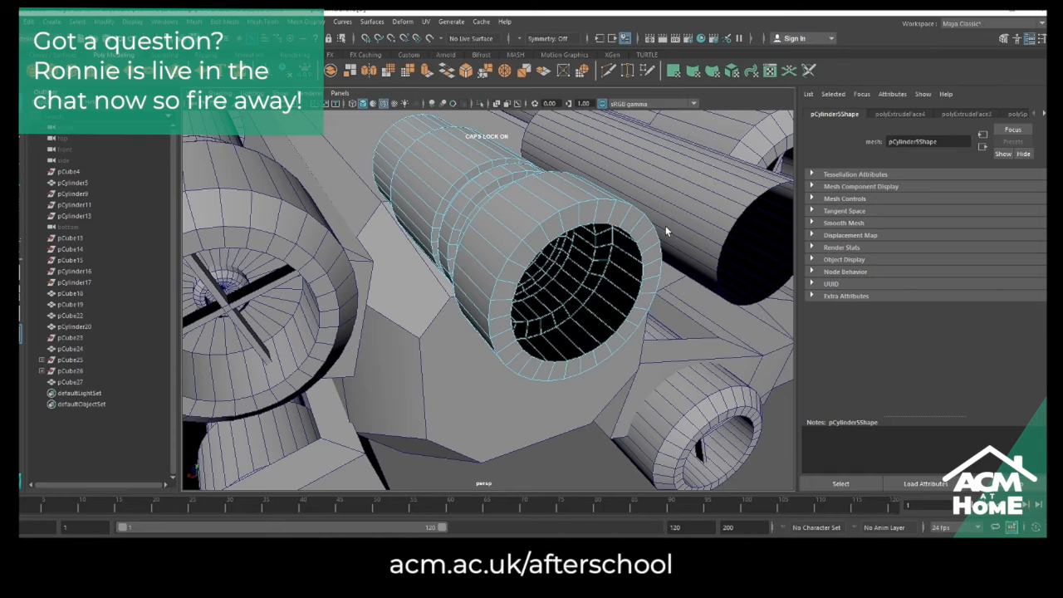
pyautogui.keyDown('shift'); pyautogui.moveTo(555, 273); pyautogui.dragTo(683, 306); pyautogui.keyUp('shift')
pyautogui.scroll(-4, 590, 274)
pyautogui.click(220, 22)
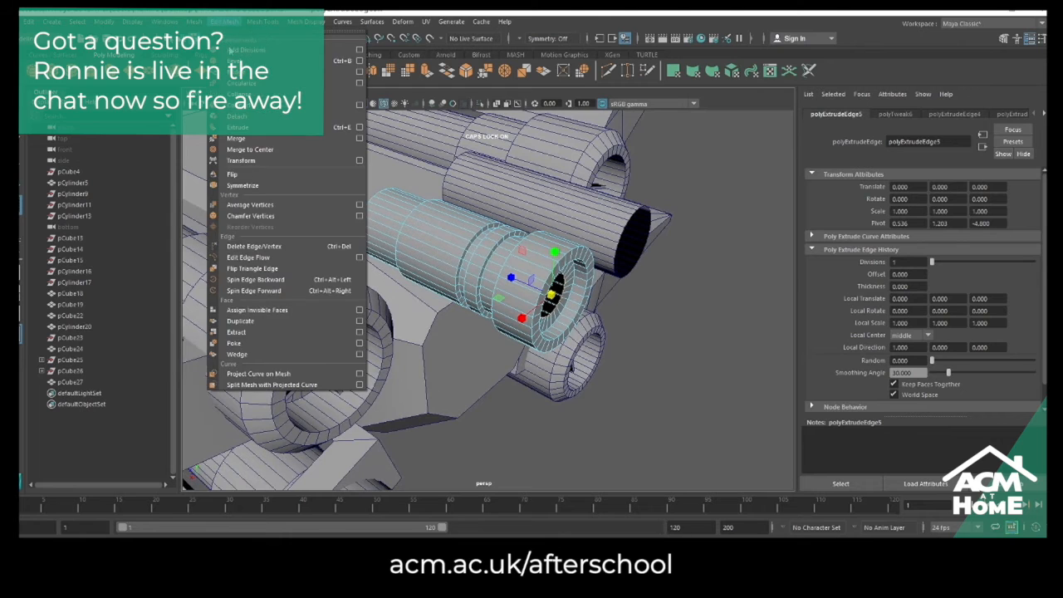
pyautogui.click(266, 148)
# Replace the neighbouring plain cylinder with a copy of the detailed one, and delete all construction history in the scene
pyautogui.moveTo(447, 254); pyautogui.dragTo(503, 236, button='right')
pyautogui.click(602, 230)
pyautogui.press('Delete')
pyautogui.click(513, 283)
pyautogui.scroll(-4, 513, 283)
pyautogui.keyDown('alt'); pyautogui.moveTo(609, 318); pyautogui.dragTo(581, 324); pyautogui.keyUp('alt')
pyautogui.keyDown('shift'); pyautogui.click(528, 338); pyautogui.keyUp('shift')
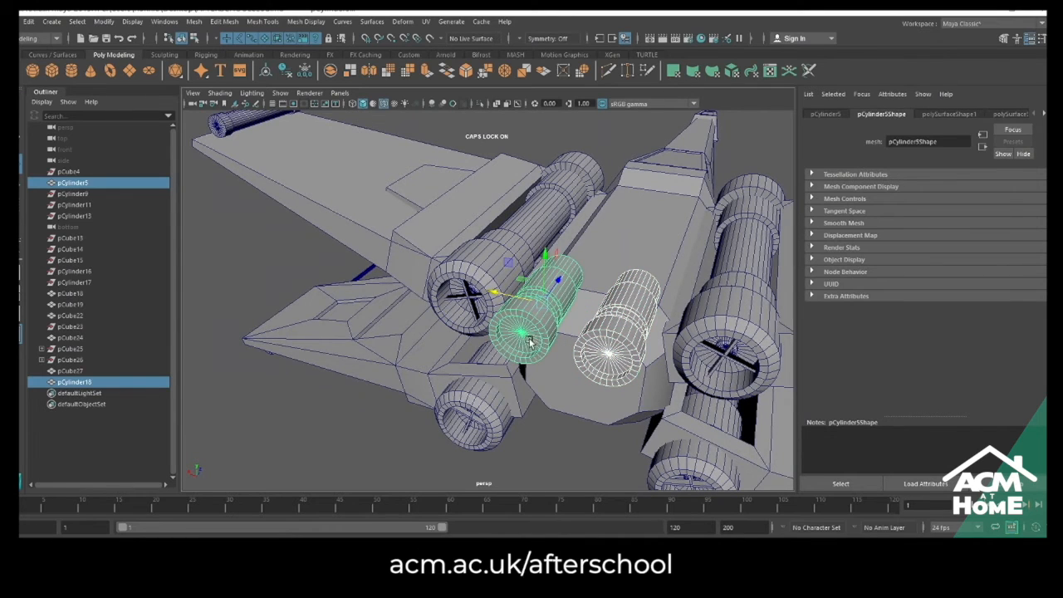
pyautogui.click(29, 23)
pyautogui.moveTo(121, 162)
pyautogui.click(201, 172)
# Duplicate the two detailed rear cylinders and place the copies beneath the fuselage
pyautogui.keyDown('alt'); pyautogui.moveTo(474, 340); pyautogui.dragTo(516, 295); pyautogui.keyUp('alt')
pyautogui.keyDown('alt'); pyautogui.moveTo(493, 265); pyautogui.dragTo(468, 275, button='middle'); pyautogui.keyUp('alt')
pyautogui.moveTo(441, 225)
pyautogui.keyDown('shift'); pyautogui.mouseDown()
pyautogui.moveTo(448, 400)
pyautogui.moveTo(545, 283)
pyautogui.moveTo(549, 339)
pyautogui.moveTo(495, 347)
pyautogui.moveTo(489, 291)
pyautogui.moveTo(498, 287)
pyautogui.mouseUp(); pyautogui.keyUp('shift')
pyautogui.hotkey('ctrl', 'd')
# Extrude the fuselage's octagonal rear face, inset it and push it inward to form a recess
pyautogui.click(506, 291)
pyautogui.moveTo(538, 290); pyautogui.dragTo(539, 318, button='right')
pyautogui.click(521, 296)
pyautogui.press('r')
pyautogui.hotkey('ctrl', 'e')
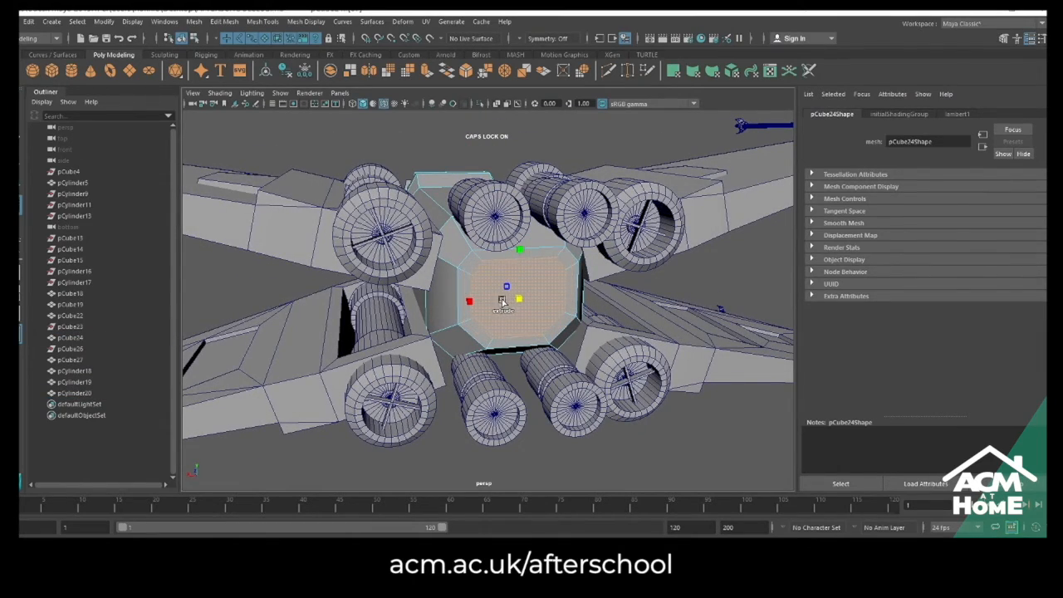
pyautogui.keyDown('alt'); pyautogui.moveTo(498, 302); pyautogui.dragTo(593, 341); pyautogui.keyUp('alt')
pyautogui.scroll(4, 537, 308)
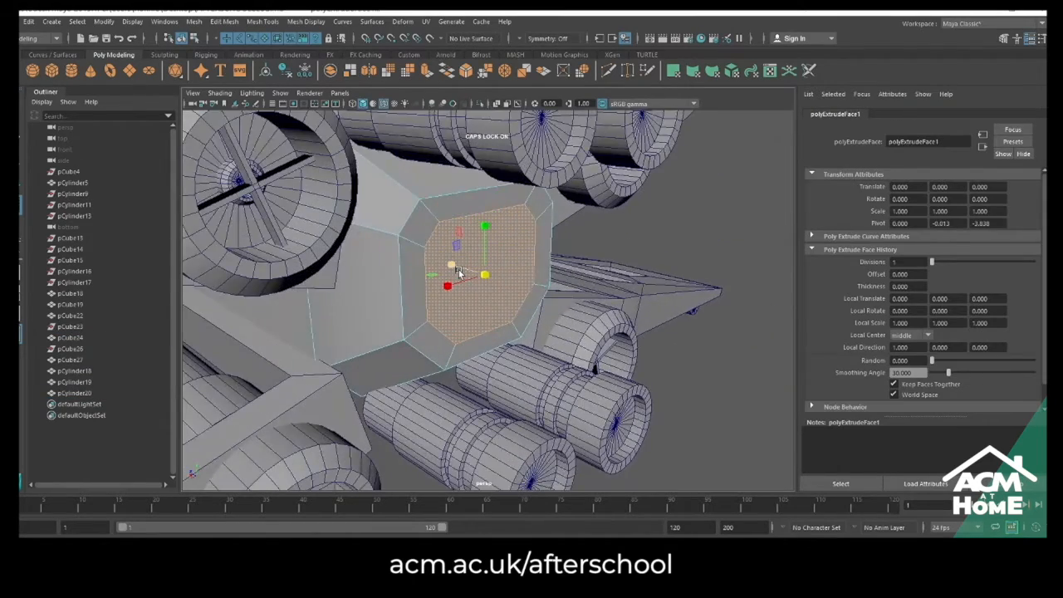
pyautogui.keyDown('alt'); pyautogui.moveTo(460, 275); pyautogui.dragTo(480, 294, button='middle'); pyautogui.keyUp('alt')
pyautogui.moveTo(480, 293); pyautogui.dragTo(425, 299)
# Connect opposite corner vertices across the recessed rear face of the fuselage
pyautogui.moveTo(619, 297); pyautogui.dragTo(573, 299, button='right')
pyautogui.keyDown('alt'); pyautogui.moveTo(581, 301); pyautogui.dragTo(686, 314); pyautogui.keyUp('alt')
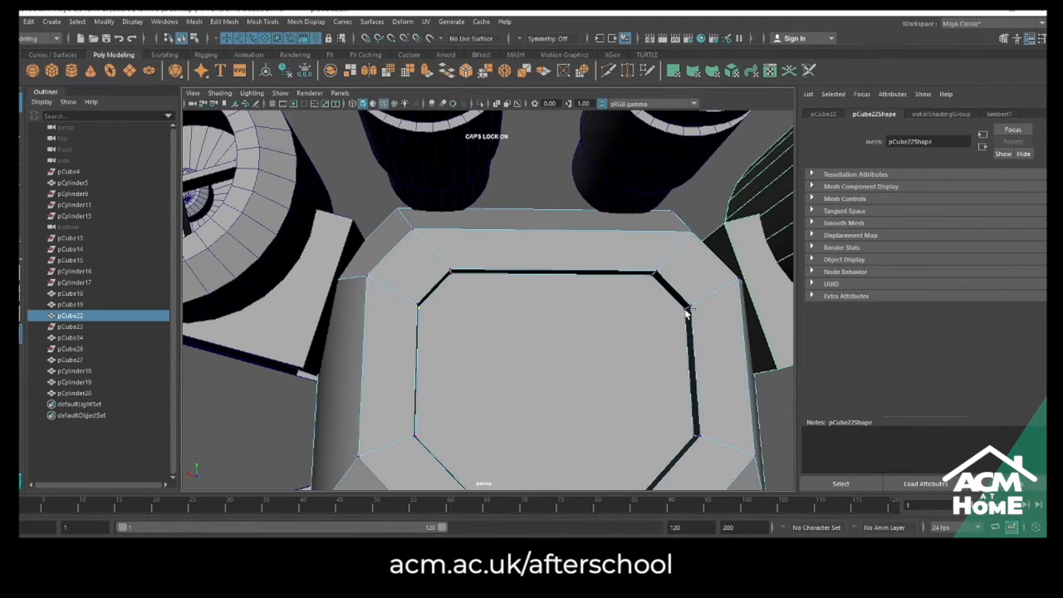
pyautogui.click(216, 22)
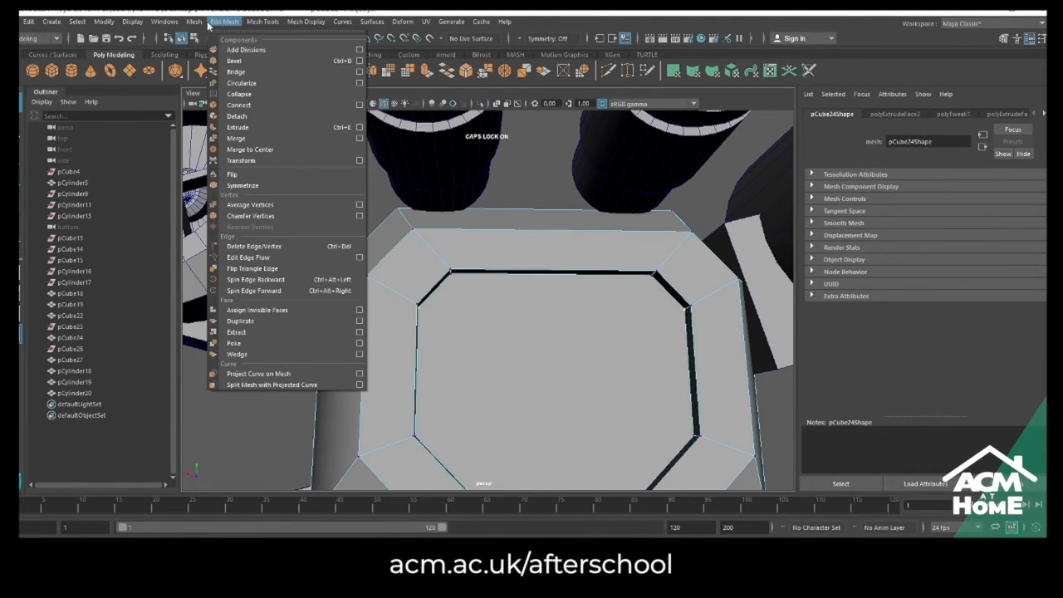
pyautogui.moveTo(193, 22)
pyautogui.click(330, 39)
pyautogui.click(191, 25)
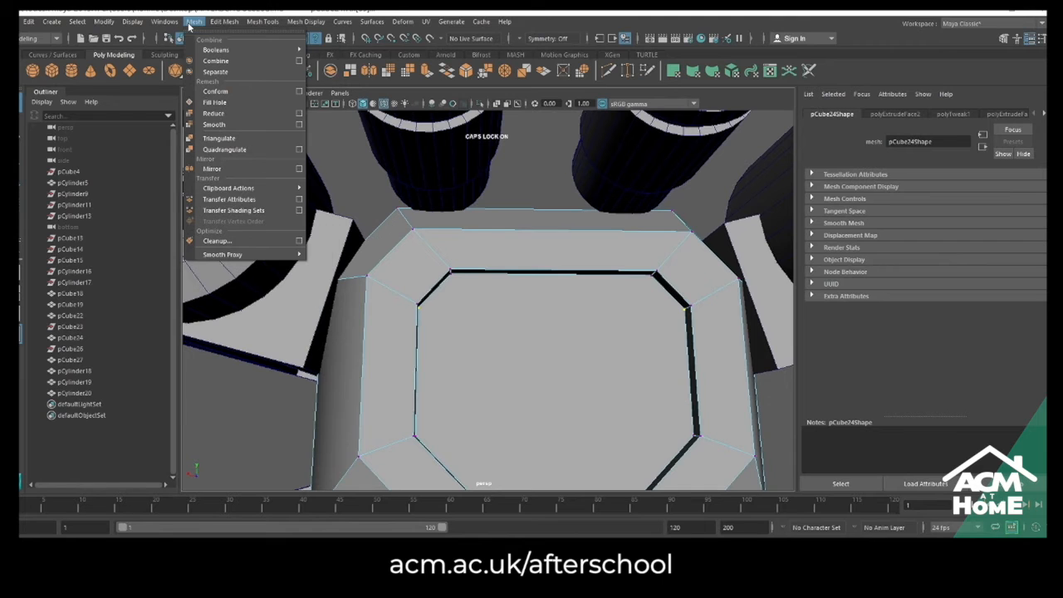
pyautogui.click(223, 22)
pyautogui.click(222, 23)
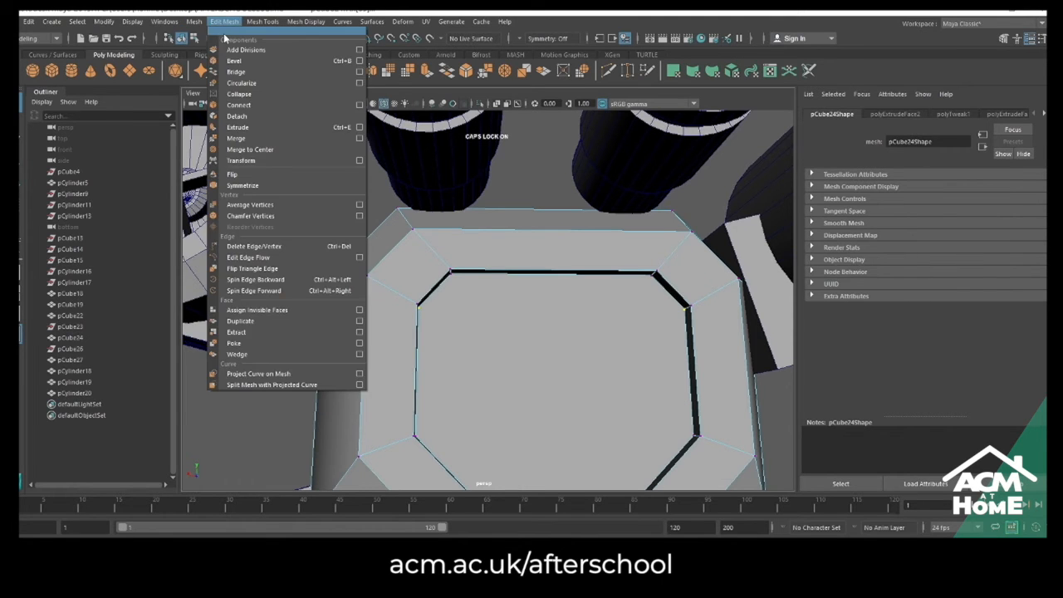
pyautogui.click(220, 39)
pyautogui.keyDown('alt'); pyautogui.moveTo(633, 390); pyautogui.dragTo(595, 262); pyautogui.keyUp('alt')
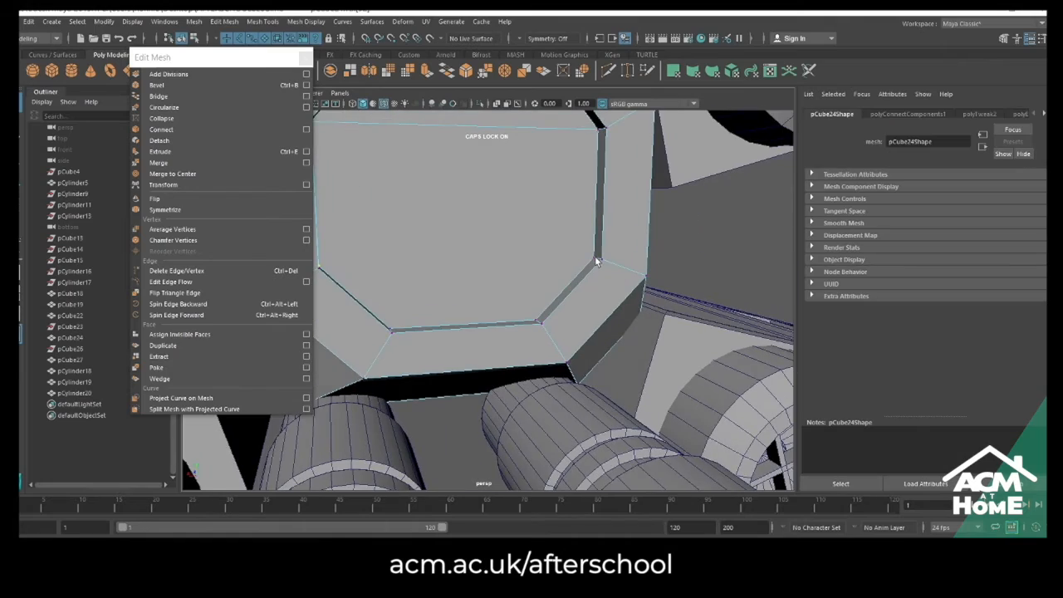
pyautogui.click(184, 129)
# Create a polygon torus and move it out toward the cylinders at the rear of the fuselage
pyautogui.moveTo(230, 60); pyautogui.dragTo(139, 122)
pyautogui.scroll(-3, 475, 247)
pyautogui.keyDown('alt'); pyautogui.moveTo(477, 248); pyautogui.dragTo(461, 229); pyautogui.keyUp('alt')
pyautogui.moveTo(460, 228); pyautogui.dragTo(515, 213, button='right')
pyautogui.scroll(-5, 531, 249)
pyautogui.click(646, 413)
pyautogui.scroll(-2, 465, 316)
pyautogui.keyDown('alt'); pyautogui.moveTo(424, 297); pyautogui.dragTo(399, 292); pyautogui.keyUp('alt')
pyautogui.keyDown('alt'); pyautogui.moveTo(538, 301); pyautogui.dragTo(560, 306); pyautogui.keyUp('alt')
pyautogui.scroll(8, 422, 208)
pyautogui.keyDown('alt'); pyautogui.moveTo(422, 209); pyautogui.dragTo(465, 253, button='middle'); pyautogui.keyUp('alt')
pyautogui.click(110, 72)
pyautogui.scroll(-10, 467, 286)
pyautogui.press('w')
pyautogui.moveTo(424, 270); pyautogui.dragTo(488, 287)
# Rotate the torus upright and position it near the front end of the upper rear cylinders
pyautogui.scroll(5, 415, 207)
pyautogui.press('e')
pyautogui.press('w')
pyautogui.moveTo(262, 208); pyautogui.dragTo(409, 192)
pyautogui.hotkey('ctrl', 'z')
pyautogui.scroll(5, 450, 206)
pyautogui.keyDown('alt'); pyautogui.moveTo(450, 207); pyautogui.dragTo(433, 359, button='middle'); pyautogui.keyUp('alt')
pyautogui.moveTo(422, 182); pyautogui.dragTo(398, 194)
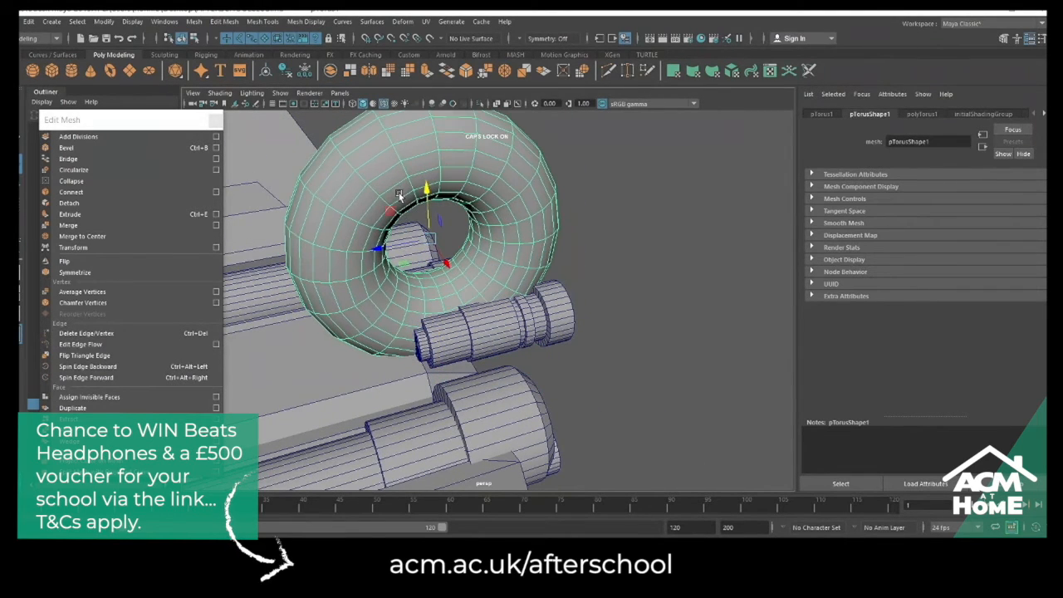
# Raise one upper rear cylinder above the hull and line it up with the torus
pyautogui.click(523, 321)
pyautogui.moveTo(496, 286); pyautogui.dragTo(578, 202)
pyautogui.keyDown('alt'); pyautogui.moveTo(579, 197); pyautogui.dragTo(549, 226, button='middle'); pyautogui.keyUp('alt')
pyautogui.moveTo(647, 168); pyautogui.dragTo(597, 165)
pyautogui.keyDown('alt'); pyautogui.moveTo(651, 191); pyautogui.dragTo(663, 290); pyautogui.keyUp('alt')
# Set the torus radius to 3.102, scale the ring down and move it beneath the raised cylinder
pyautogui.click(662, 290)
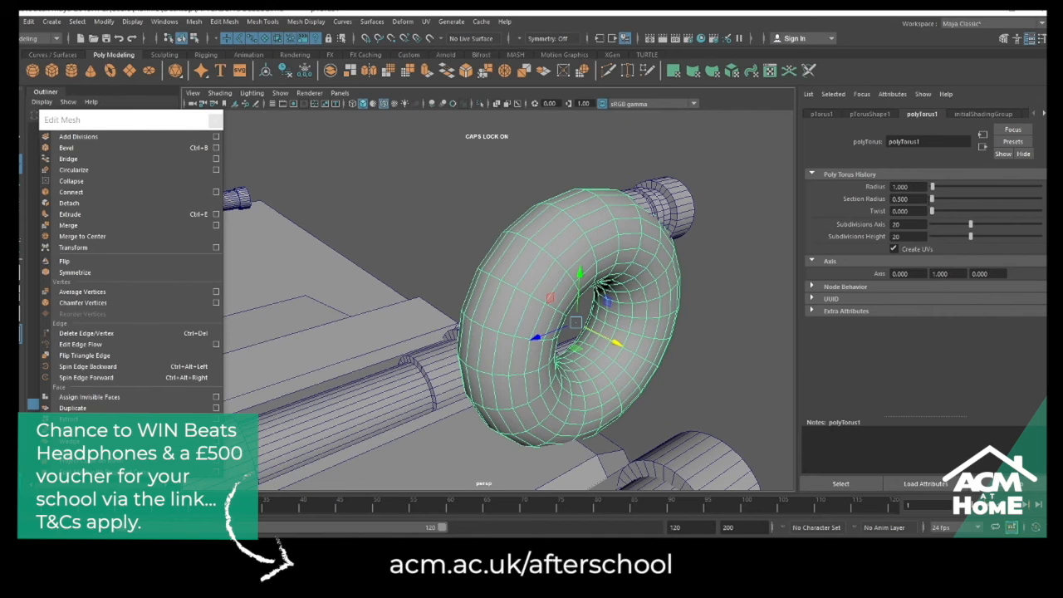
pyautogui.moveTo(932, 188); pyautogui.dragTo(935, 188)
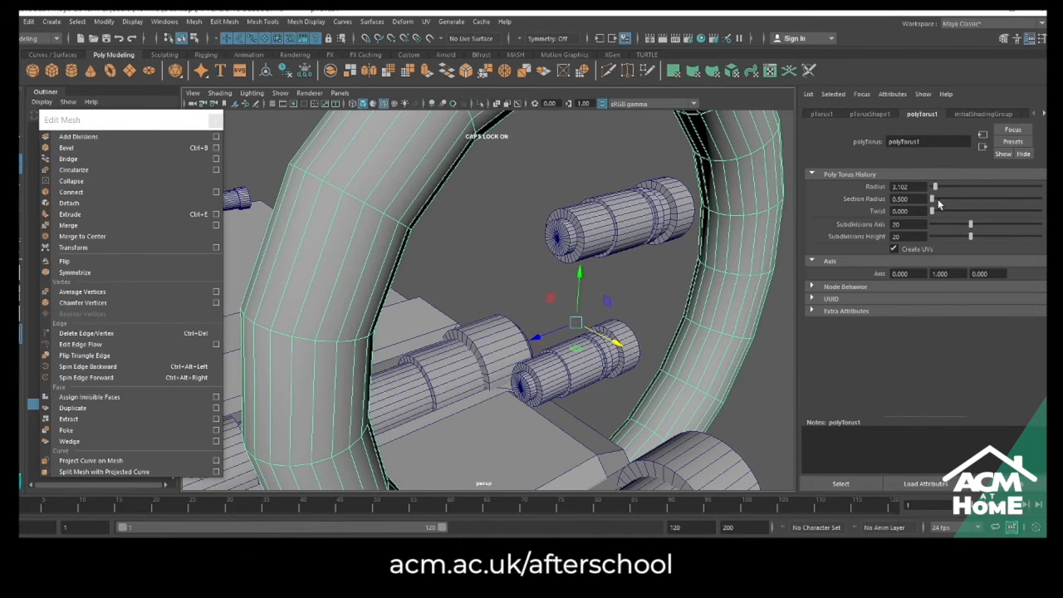
pyautogui.moveTo(573, 331); pyautogui.dragTo(272, 266)
pyautogui.press('w')
pyautogui.moveTo(577, 274); pyautogui.dragTo(573, 240)
pyautogui.scroll(3, 563, 263)
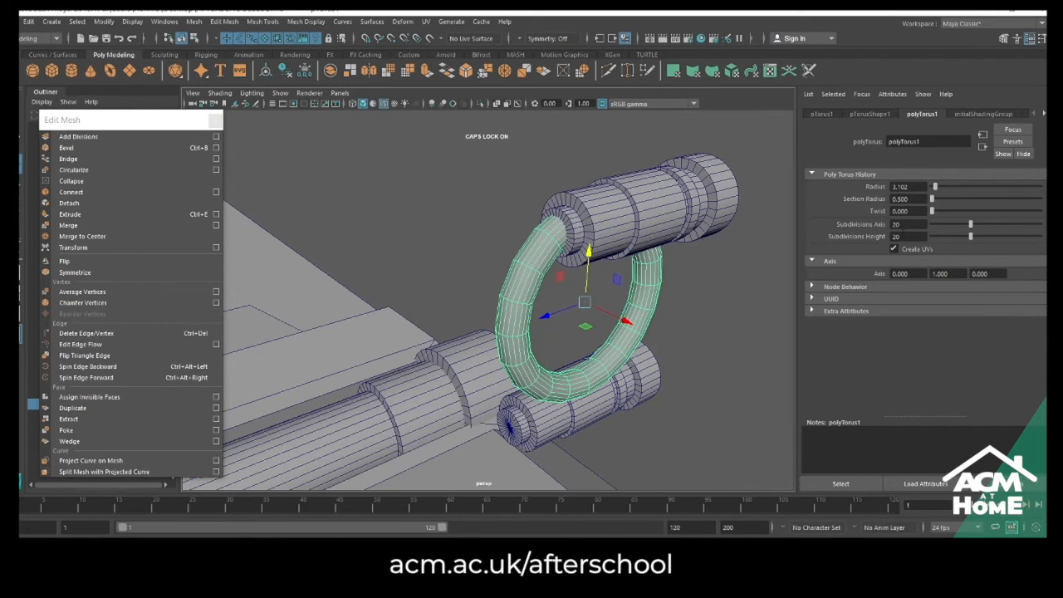
# Align the torus with the cylinder's front stub, and set its Subdivisions Axis to 49 and Subdivisions Height to 25
pyautogui.moveTo(971, 224); pyautogui.dragTo(1039, 225)
pyautogui.keyDown('alt'); pyautogui.moveTo(649, 269); pyautogui.dragTo(644, 290); pyautogui.keyUp('alt')
pyautogui.moveTo(444, 288); pyautogui.dragTo(414, 291)
pyautogui.moveTo(465, 240); pyautogui.dragTo(465, 246)
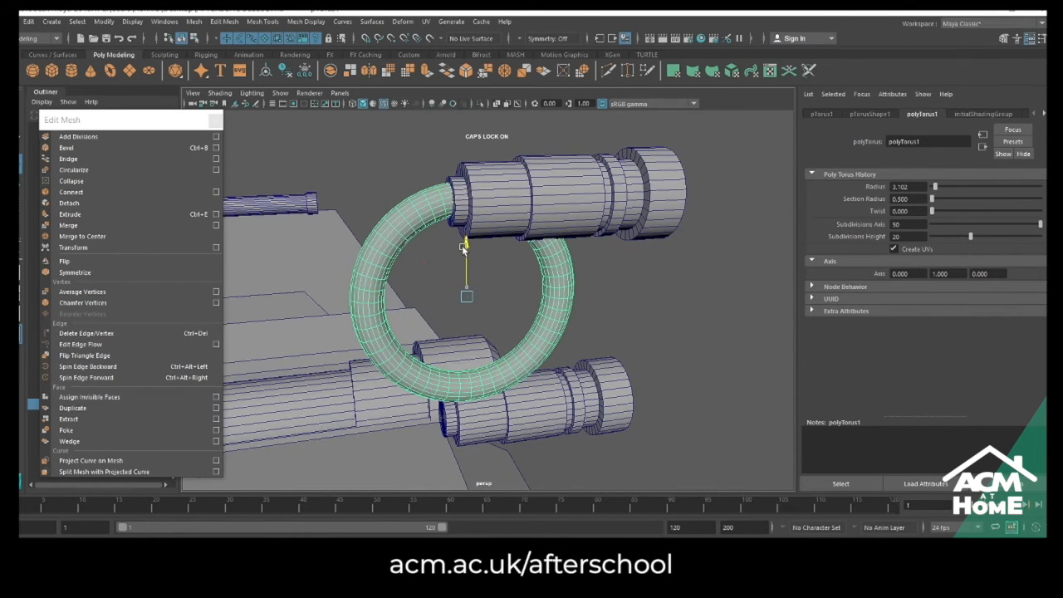
pyautogui.moveTo(428, 300); pyautogui.dragTo(410, 280)
pyautogui.scroll(3, 410, 280)
pyautogui.moveTo(979, 241); pyautogui.dragTo(983, 239)
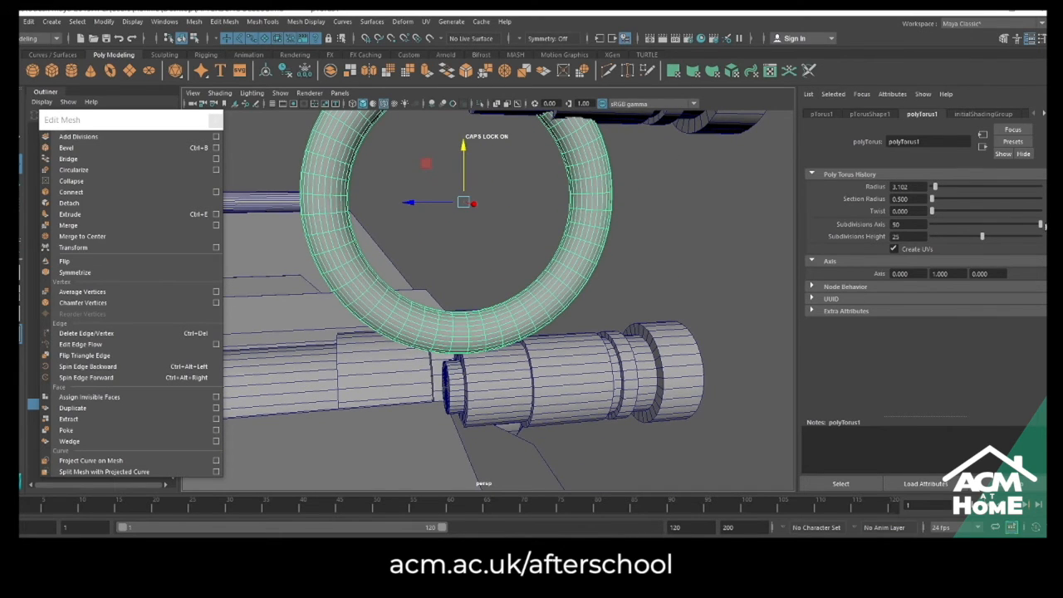
pyautogui.moveTo(1040, 224); pyautogui.dragTo(1039, 226)
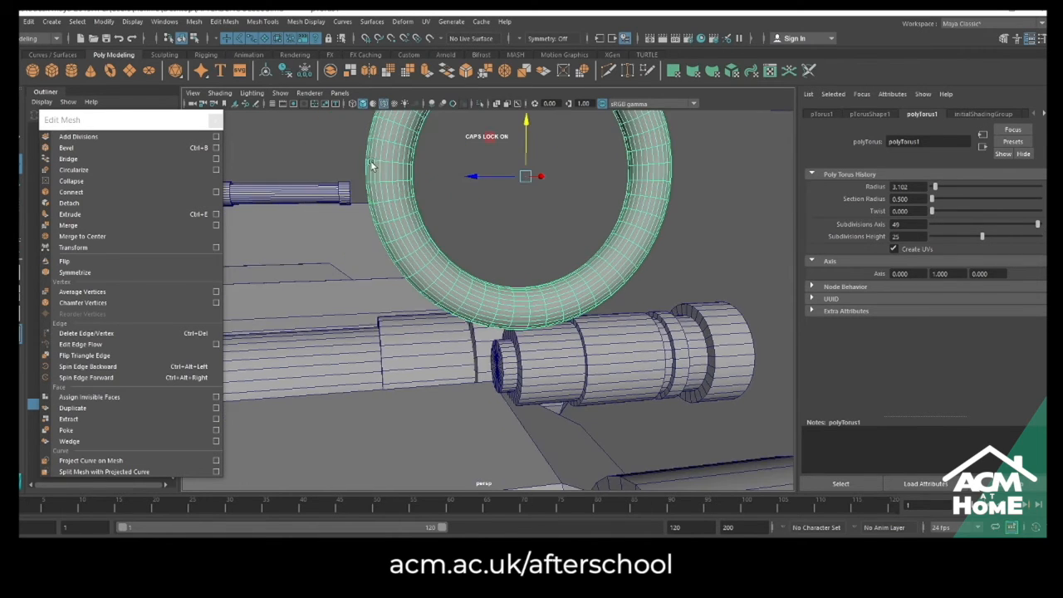
# Delete the torus's lower and rear faces, leaving a quarter-ring elbow pipe at the cylinder's front stub
pyautogui.moveTo(387, 137); pyautogui.dragTo(387, 169, button='right')
pyautogui.keyDown('alt'); pyautogui.moveTo(348, 202); pyautogui.dragTo(280, 196, button='middle'); pyautogui.keyUp('alt')
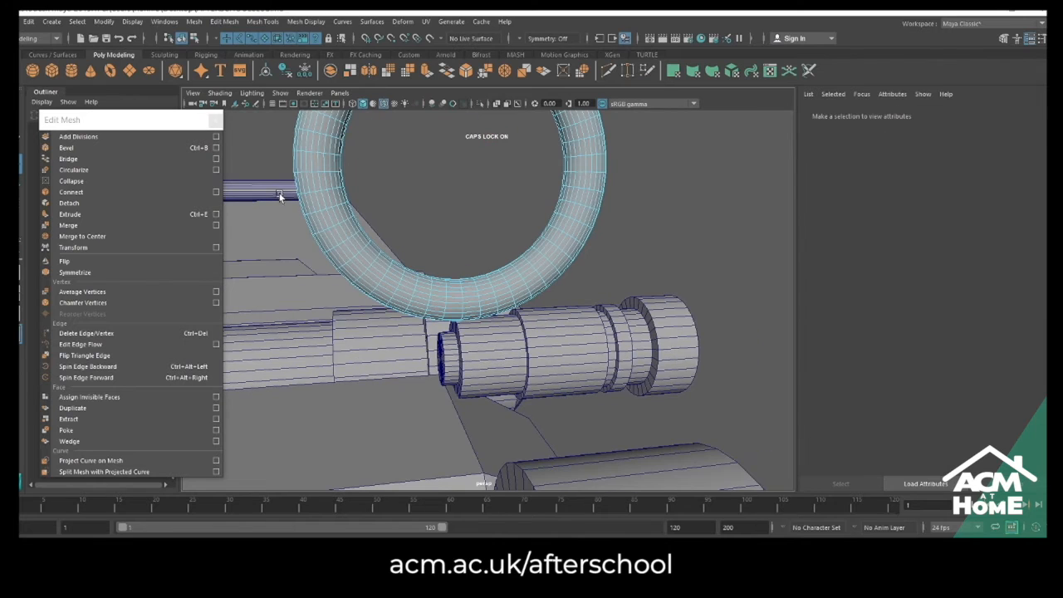
pyautogui.moveTo(562, 350); pyautogui.dragTo(635, 381)
pyautogui.press('Delete')
pyautogui.keyDown('alt'); pyautogui.moveTo(603, 260); pyautogui.dragTo(612, 311); pyautogui.keyUp('alt')
pyautogui.moveTo(474, 79); pyautogui.dragTo(457, 82)
pyautogui.press('Delete')
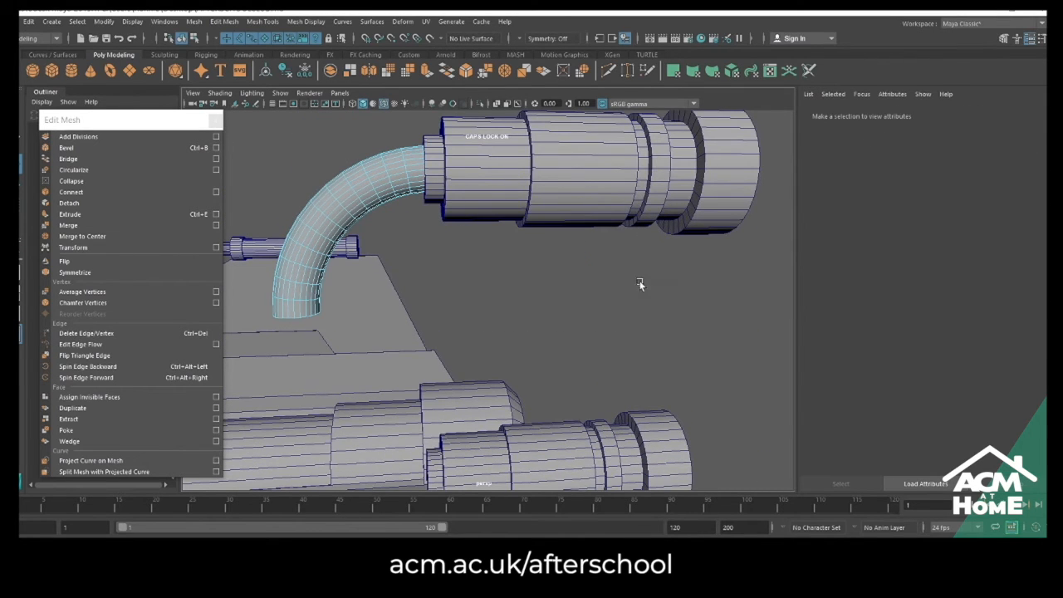
# Delete the other upper rear cylinder that has no elbow pipe
pyautogui.moveTo(364, 174); pyautogui.dragTo(420, 160, button='right')
pyautogui.keyDown('alt'); pyautogui.moveTo(449, 216); pyautogui.dragTo(656, 332); pyautogui.keyUp('alt')
pyautogui.moveTo(705, 299)
pyautogui.mouseDown()
pyautogui.moveTo(533, 319)
pyautogui.moveTo(550, 274)
pyautogui.moveTo(530, 270)
pyautogui.moveTo(642, 307)
pyautogui.moveTo(583, 360)
pyautogui.moveTo(592, 309)
pyautogui.moveTo(482, 301)
pyautogui.moveTo(506, 285)
pyautogui.moveTo(691, 286)
pyautogui.mouseUp()
pyautogui.click(584, 360)
pyautogui.press('Delete')
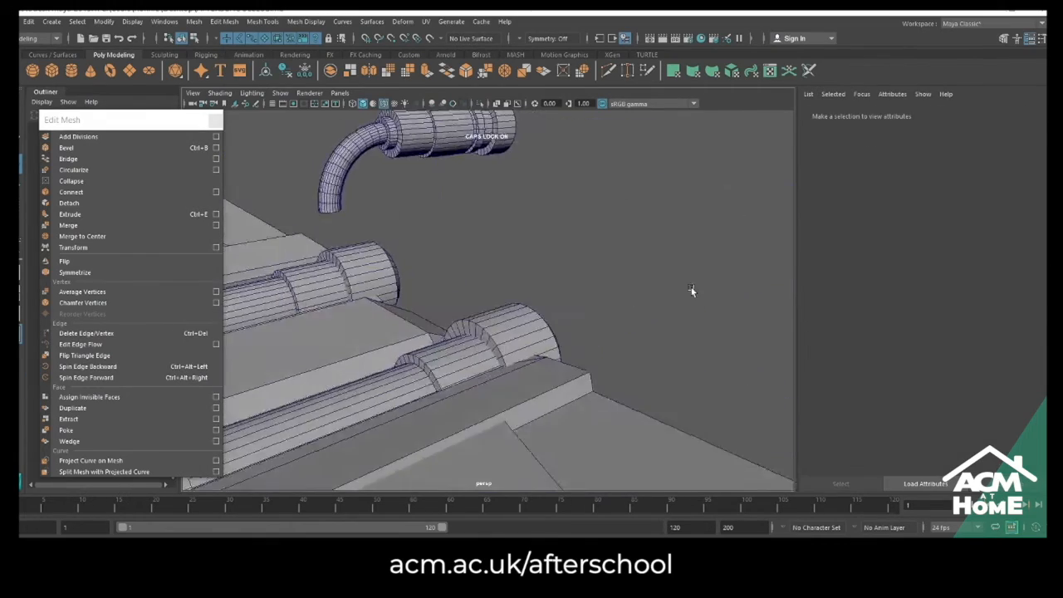
# Lower the raised cylinder together with its elbow pipe so that the pipe meets the rear of the hull
pyautogui.keyDown('alt'); pyautogui.moveTo(691, 287); pyautogui.dragTo(782, 359, button='middle'); pyautogui.keyUp('alt')
pyautogui.click(449, 233)
pyautogui.keyDown('shift'); pyautogui.click(543, 222); pyautogui.keyUp('shift')
pyautogui.moveTo(548, 173); pyautogui.dragTo(568, 328)
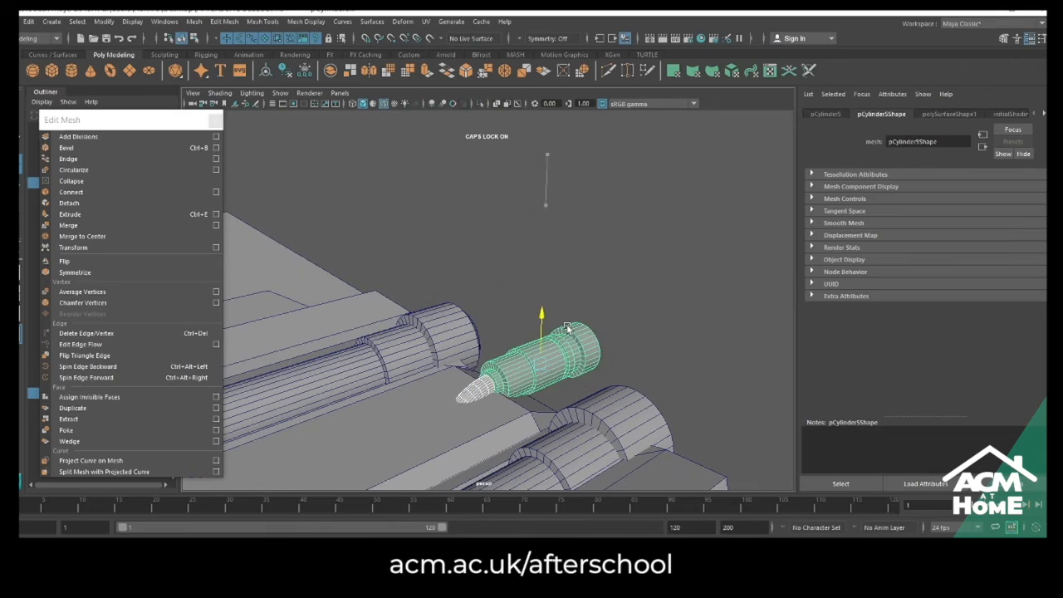
pyautogui.keyDown('alt'); pyautogui.moveTo(567, 328); pyautogui.dragTo(518, 274, button='middle'); pyautogui.keyUp('alt')
pyautogui.moveTo(413, 286); pyautogui.dragTo(518, 293)
pyautogui.moveTo(519, 251); pyautogui.dragTo(452, 293)
pyautogui.moveTo(524, 298)
pyautogui.mouseDown()
pyautogui.moveTo(496, 293)
pyautogui.moveTo(630, 306)
pyautogui.moveTo(618, 286)
pyautogui.mouseUp()
# Duplicate the cylinder and elbow pipe alongside the original, and delete all construction history in the scene
pyautogui.moveTo(551, 244)
pyautogui.keyDown('shift'); pyautogui.mouseDown()
pyautogui.moveTo(470, 253)
pyautogui.moveTo(448, 298)
pyautogui.mouseUp(); pyautogui.keyUp('shift')
pyautogui.keyDown('shift'); pyautogui.click(448, 298); pyautogui.keyUp('shift')
pyautogui.keyDown('shift'); pyautogui.click(502, 288); pyautogui.keyUp('shift')
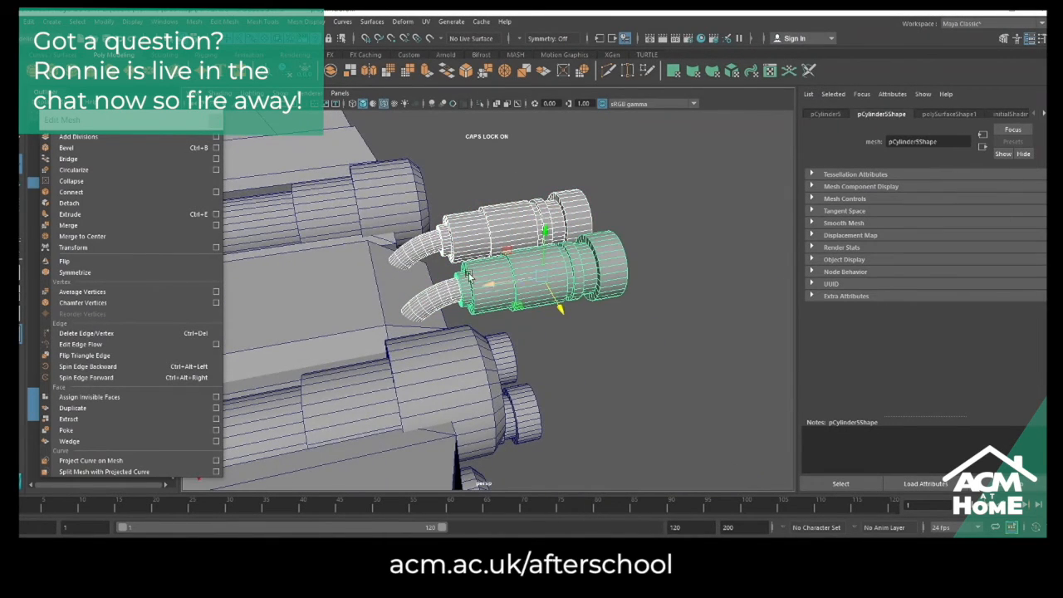
pyautogui.click(30, 21)
pyautogui.moveTo(161, 172)
pyautogui.click(199, 173)
pyautogui.click(215, 120)
# Extrude the long top face of the hull between the engines, inset it and sink it into a shallow recess
pyautogui.scroll(-5, 581, 311)
pyautogui.keyDown('alt'); pyautogui.moveTo(586, 319); pyautogui.dragTo(643, 291); pyautogui.keyUp('alt')
pyautogui.click(667, 304)
pyautogui.click(416, 306)
pyautogui.keyDown('alt'); pyautogui.moveTo(447, 279); pyautogui.dragTo(484, 240, button='middle'); pyautogui.keyUp('alt')
pyautogui.moveTo(484, 240); pyautogui.dragTo(481, 269, button='right')
pyautogui.click(479, 250)
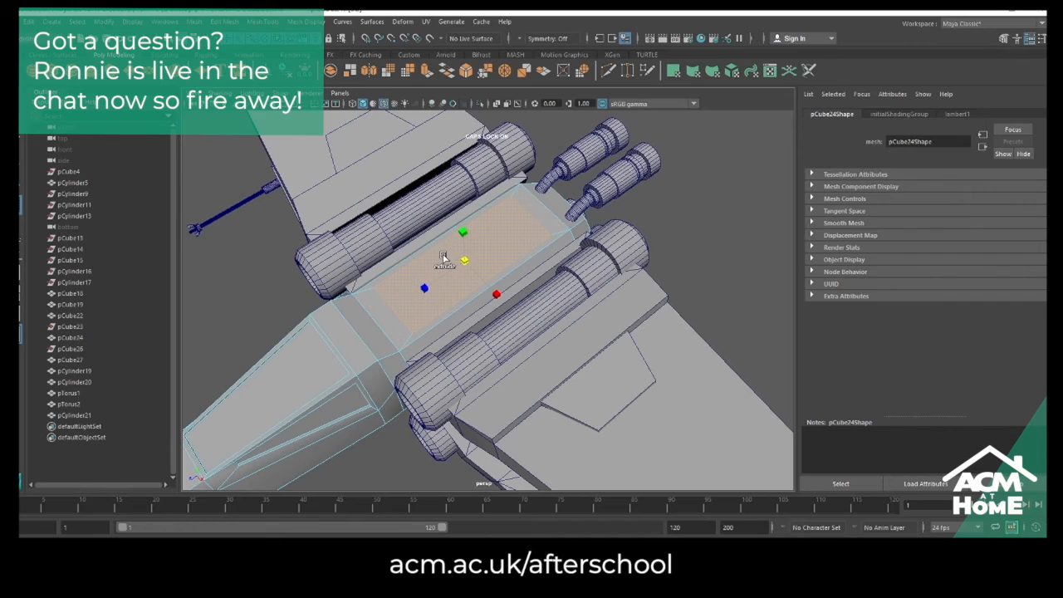
pyautogui.scroll(3, 416, 262)
pyautogui.keyDown('alt'); pyautogui.moveTo(405, 269); pyautogui.dragTo(514, 273); pyautogui.keyUp('alt')
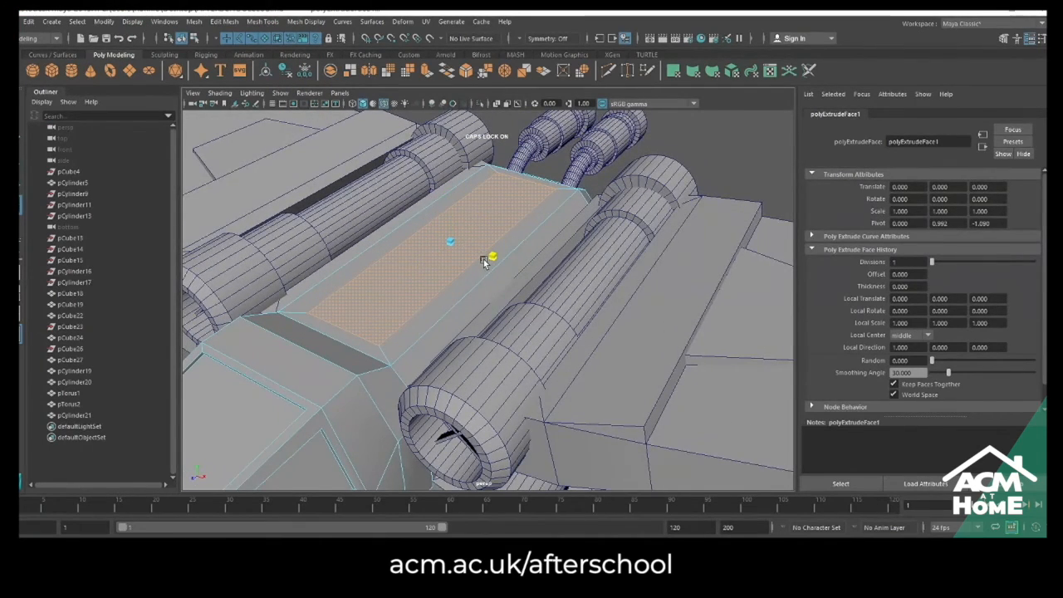
pyautogui.moveTo(449, 198); pyautogui.dragTo(448, 199)
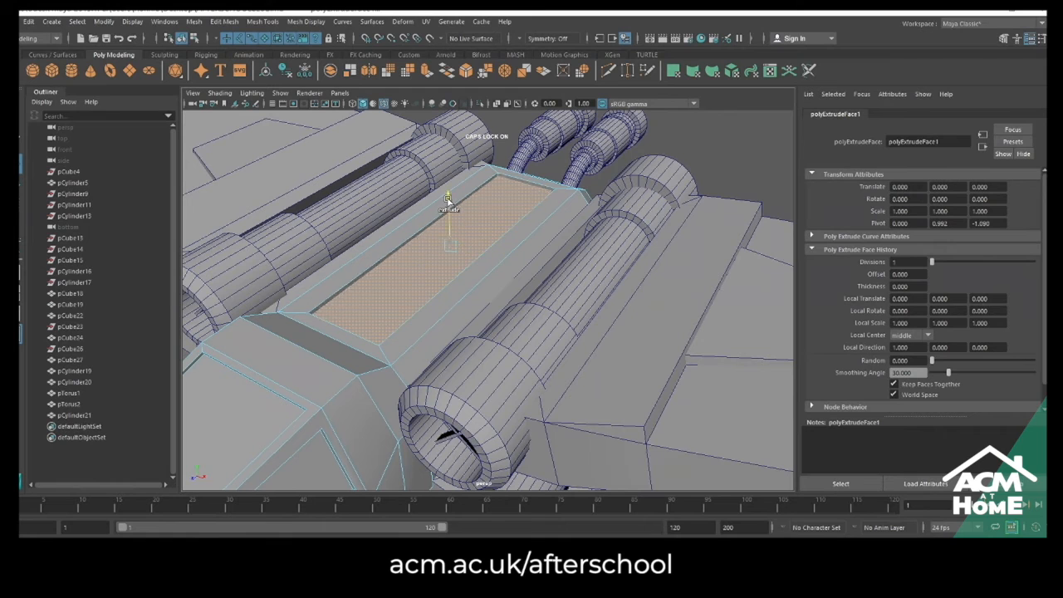
pyautogui.rightClick(516, 240)
pyautogui.click(564, 223)
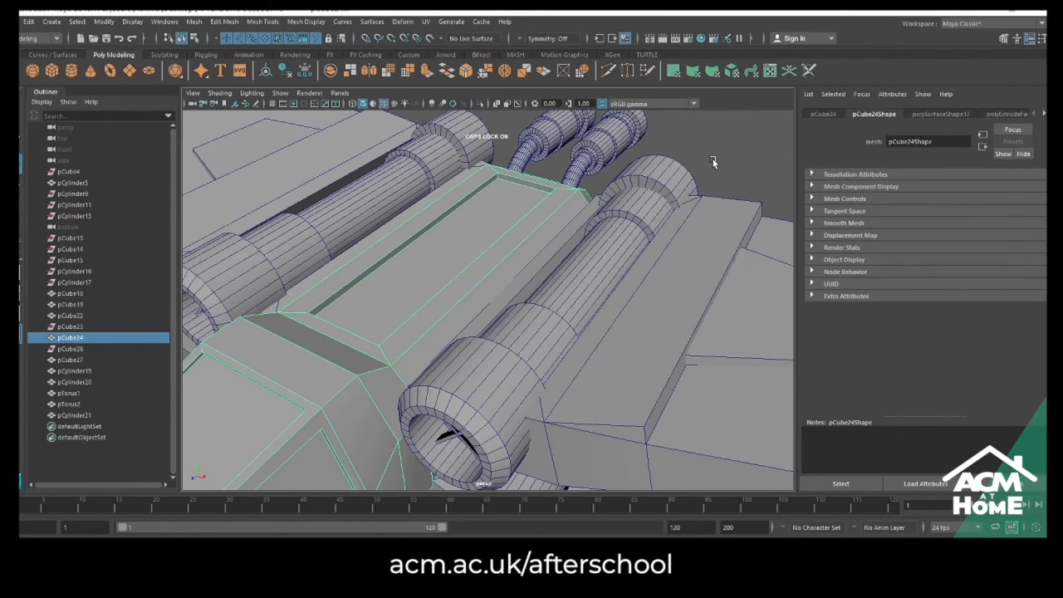
# Duplicate the hull and delete all of the copy's faces except the top recess panel
pyautogui.scroll(-10, 492, 253)
pyautogui.click(477, 402)
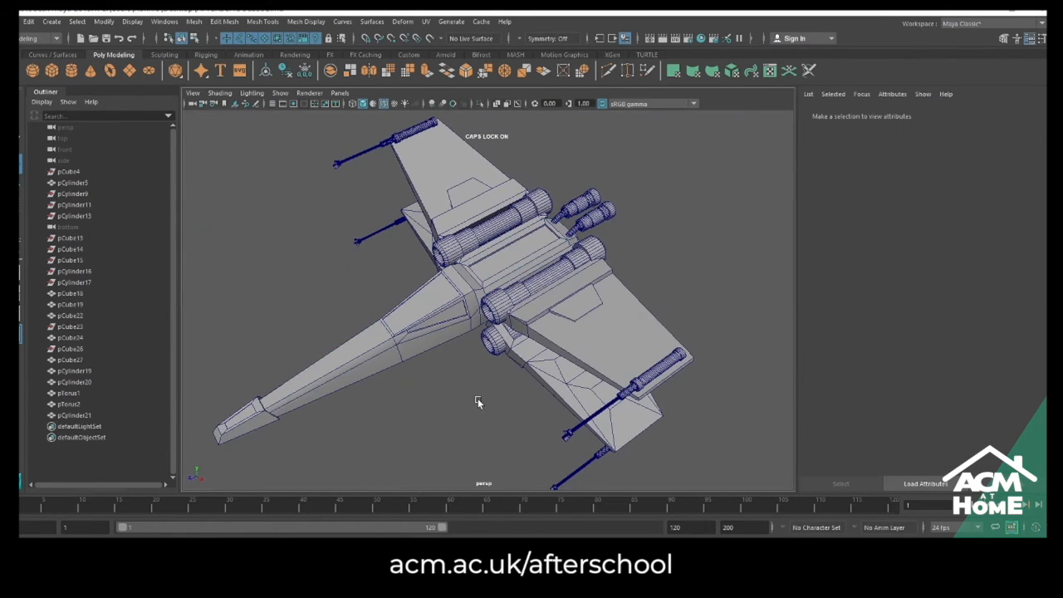
pyautogui.scroll(5, 526, 272)
pyautogui.click(497, 252)
pyautogui.moveTo(582, 157); pyautogui.dragTo(582, 169, button='right')
pyautogui.hotkey('ctrl', 'shift', 'i')
pyautogui.press('Delete')
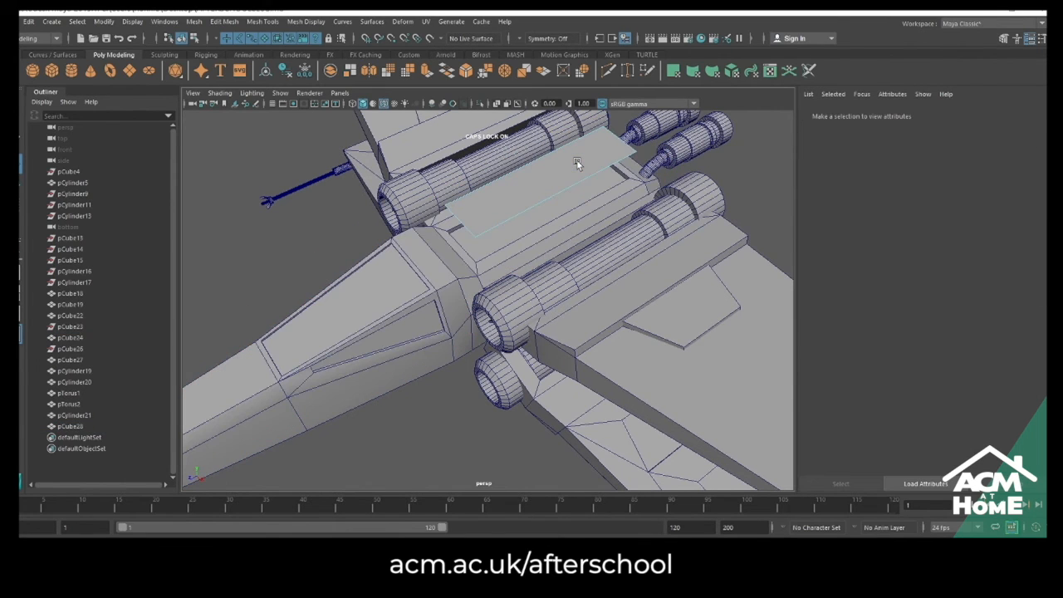
pyautogui.moveTo(546, 196); pyautogui.dragTo(549, 196, button='right')
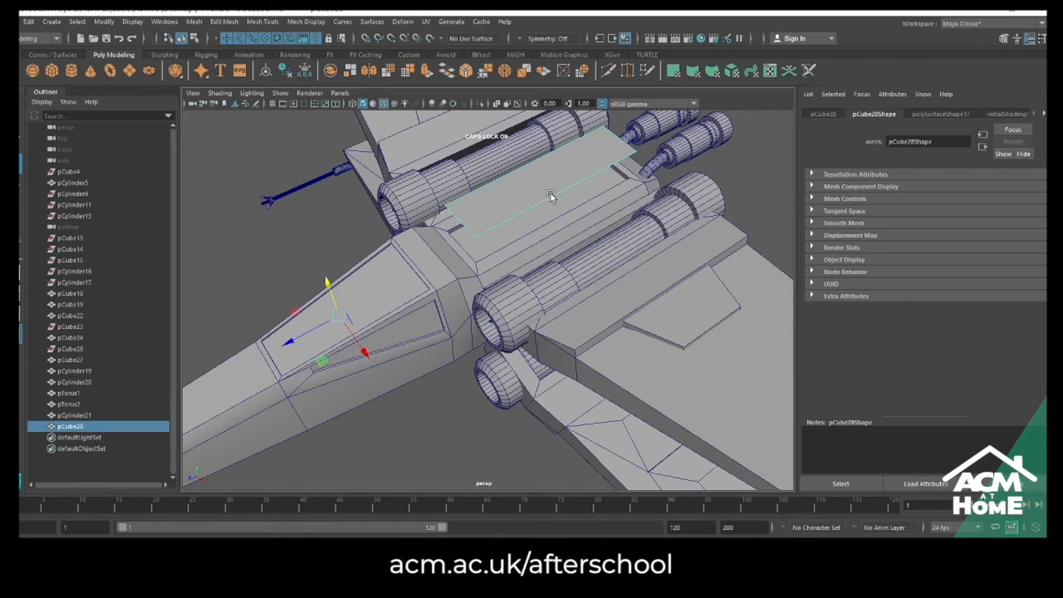
# Centre the panel copy's pivot, shrink it to a small tile and lower it into the hull's top recess
pyautogui.click(97, 25)
pyautogui.click(131, 104)
pyautogui.keyDown('alt'); pyautogui.moveTo(616, 254); pyautogui.dragTo(613, 277); pyautogui.keyUp('alt')
pyautogui.press('r')
pyautogui.moveTo(494, 263); pyautogui.dragTo(516, 253)
pyautogui.press('w')
pyautogui.scroll(3, 524, 247)
pyautogui.moveTo(548, 172); pyautogui.dragTo(567, 224)
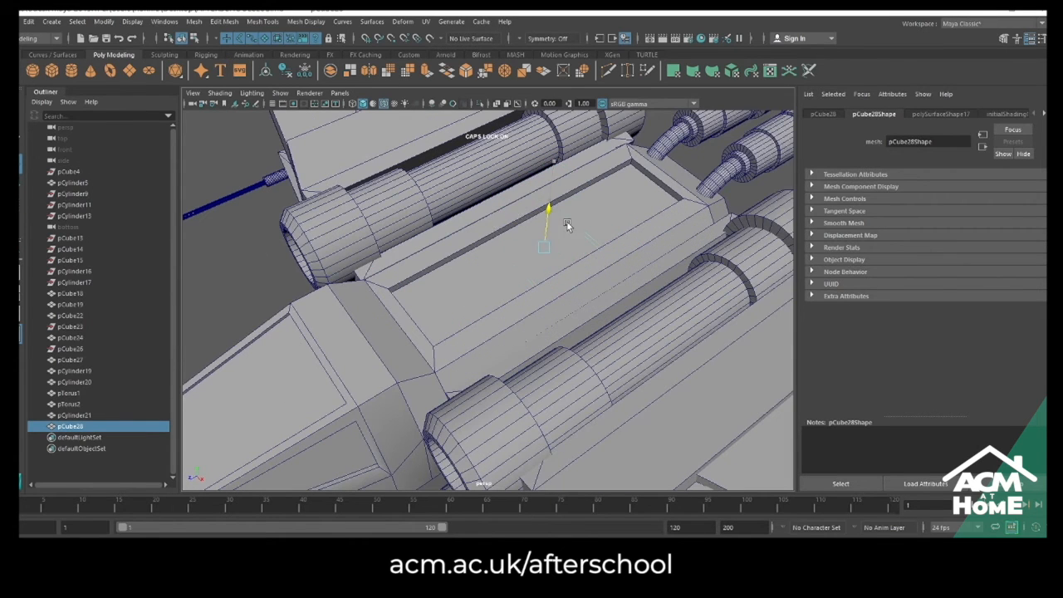
# Extrude the tile to give it thickness, and arrange it with an offset duplicate at the recess's rear end
pyautogui.click(425, 73)
pyautogui.moveTo(540, 243); pyautogui.dragTo(554, 262, button='right')
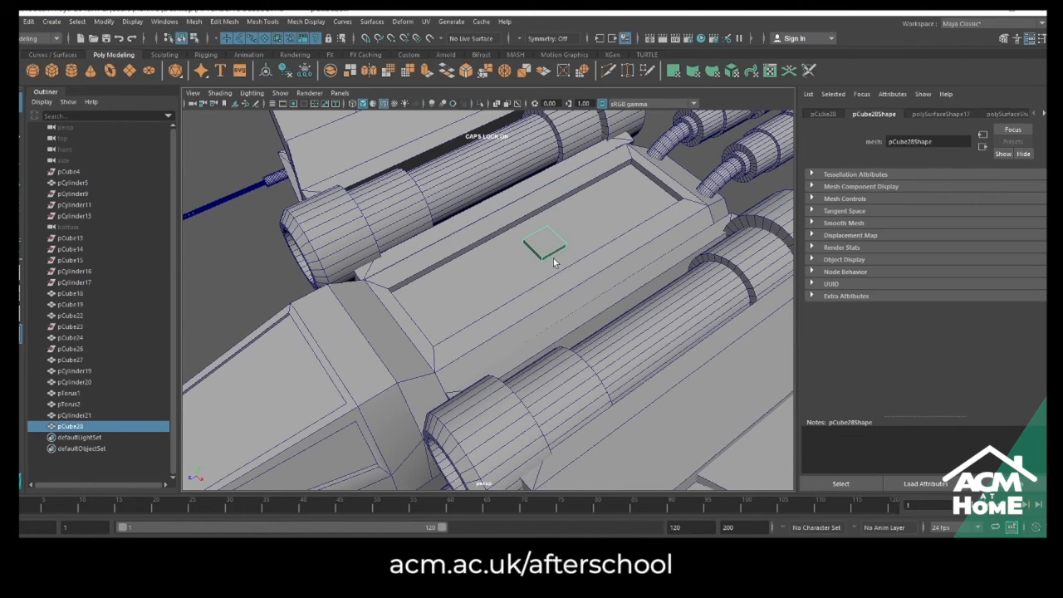
pyautogui.keyDown('alt'); pyautogui.moveTo(615, 215); pyautogui.dragTo(623, 311); pyautogui.keyUp('alt')
pyautogui.keyDown('alt'); pyautogui.moveTo(624, 312); pyautogui.dragTo(672, 241, button='right'); pyautogui.keyUp('alt')
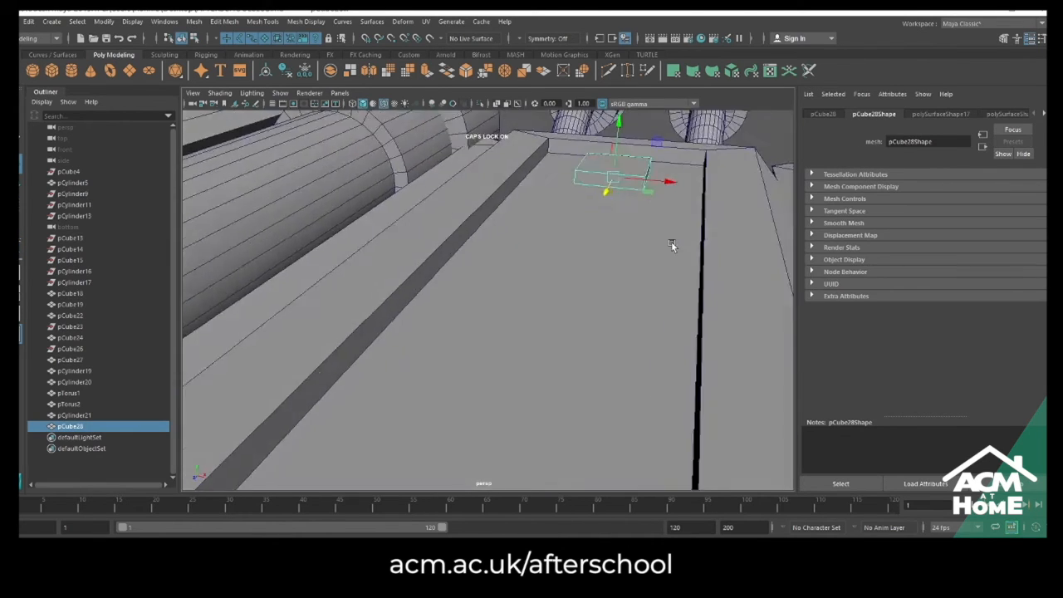
pyautogui.keyDown('alt'); pyautogui.moveTo(671, 242); pyautogui.dragTo(624, 306, button='middle'); pyautogui.keyUp('alt')
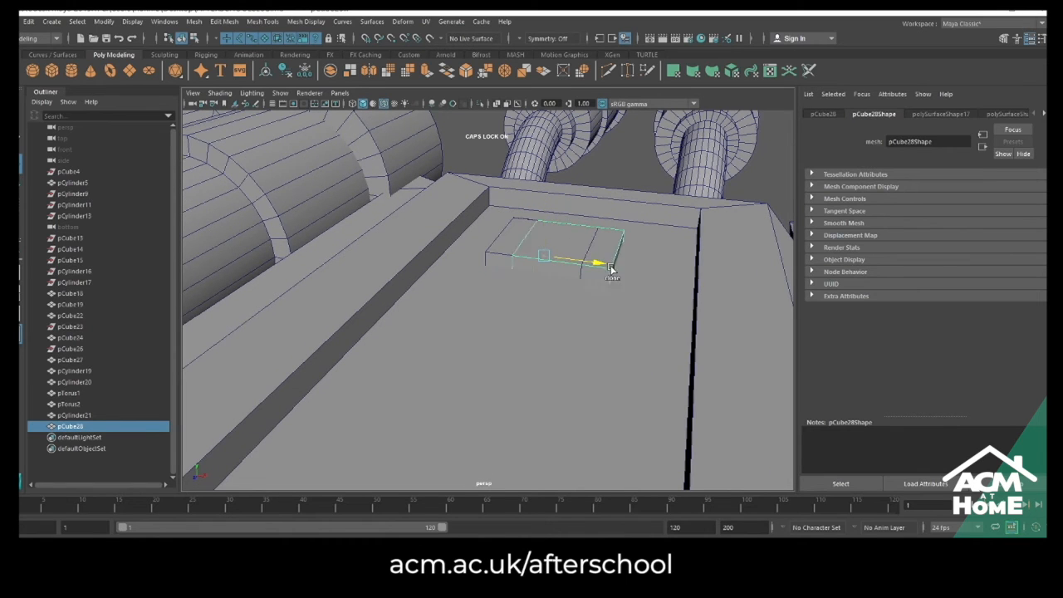
pyautogui.keyDown('shift'); pyautogui.moveTo(599, 264); pyautogui.dragTo(636, 266); pyautogui.keyUp('shift')
pyautogui.moveTo(583, 240); pyautogui.dragTo(565, 290)
# Duplicate one of the rear cylinders, bring the copy over the hull between the engines and shrink it
pyautogui.click(627, 216)
pyautogui.moveTo(632, 194)
pyautogui.keyDown('shift'); pyautogui.mouseDown()
pyautogui.moveTo(644, 138)
pyautogui.moveTo(536, 241)
pyautogui.moveTo(474, 282)
pyautogui.mouseUp(); pyautogui.keyUp('shift')
pyautogui.keyDown('alt'); pyautogui.moveTo(558, 299); pyautogui.dragTo(486, 283); pyautogui.keyUp('alt')
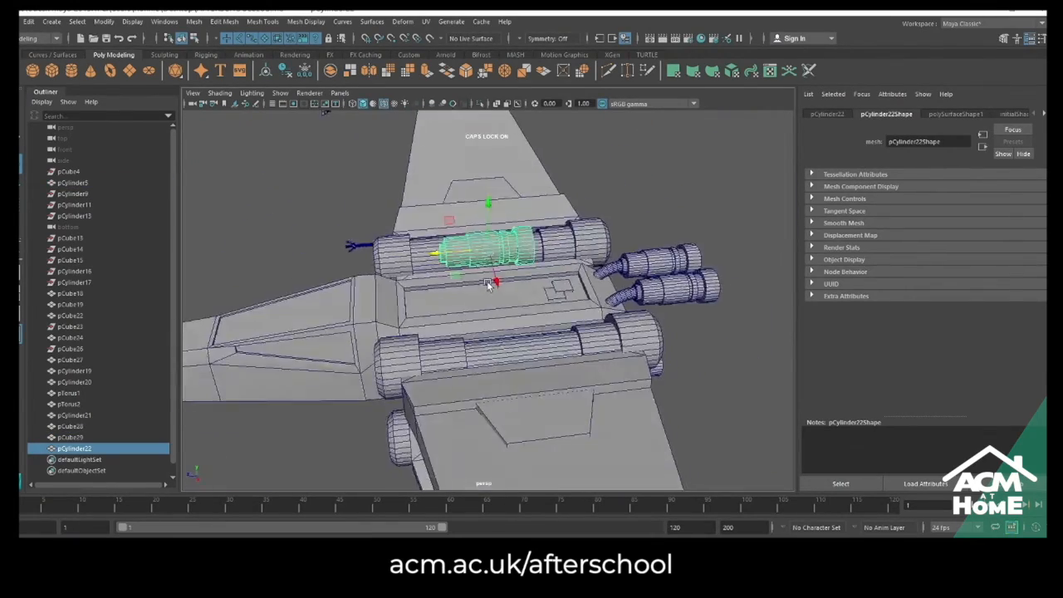
pyautogui.keyDown('alt'); pyautogui.moveTo(485, 284); pyautogui.dragTo(539, 317, button='middle'); pyautogui.keyUp('alt')
pyautogui.scroll(2, 539, 318)
pyautogui.press('r')
pyautogui.moveTo(509, 305); pyautogui.dragTo(558, 313)
# Rotate the small cylinder copy upright and lower it into the hull's top recess
pyautogui.press('e')
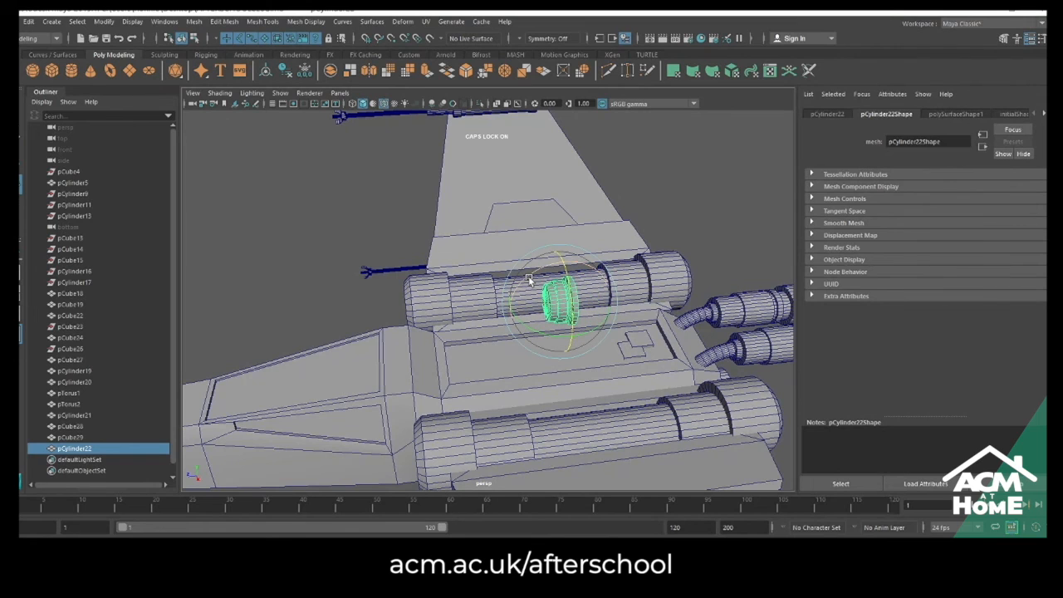
pyautogui.moveTo(528, 279); pyautogui.dragTo(535, 298)
pyautogui.press('w')
pyautogui.moveTo(548, 247); pyautogui.dragTo(543, 357)
# Duplicate the upright cylinder twice and arrange the two copies side by side at the recess's front end
pyautogui.press('w')
pyautogui.scroll(3, 534, 359)
pyautogui.hotkey('ctrl', 'd')
pyautogui.moveTo(479, 273); pyautogui.dragTo(362, 171)
pyautogui.press('e')
pyautogui.keyDown('alt'); pyautogui.moveTo(475, 275); pyautogui.dragTo(521, 291); pyautogui.keyUp('alt')
pyautogui.press('w')
pyautogui.keyDown('shift'); pyautogui.moveTo(421, 324); pyautogui.dragTo(528, 341); pyautogui.keyUp('shift')
pyautogui.moveTo(472, 262); pyautogui.dragTo(516, 325)
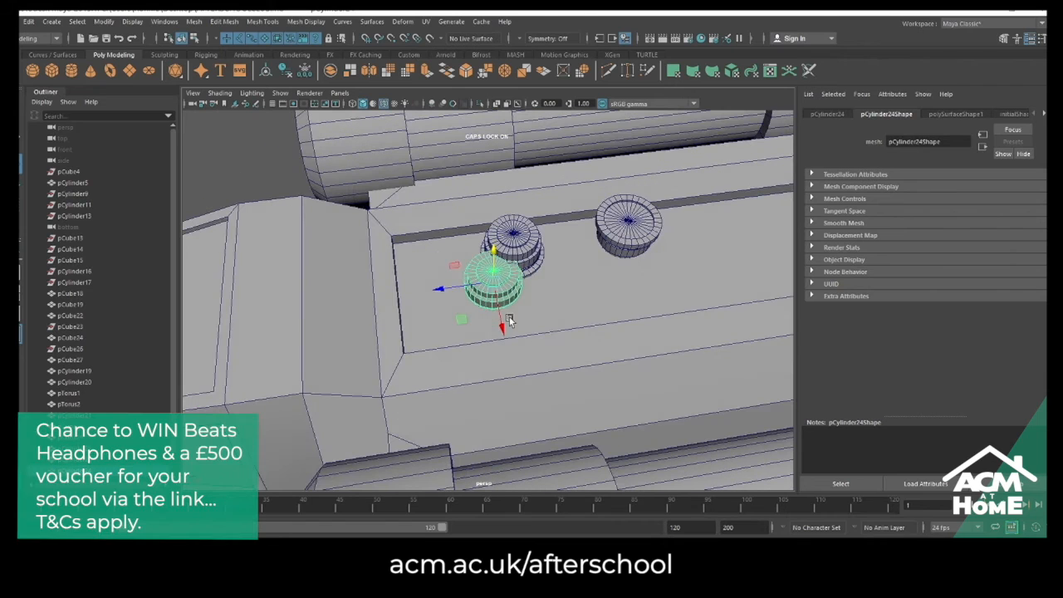
pyautogui.moveTo(450, 287); pyautogui.dragTo(499, 282)
# Reposition the original upright cylinder in the middle of the recess and enlarge it
pyautogui.click(633, 236)
pyautogui.keyDown('alt'); pyautogui.moveTo(659, 301); pyautogui.dragTo(716, 315); pyautogui.keyUp('alt')
pyautogui.moveTo(607, 230); pyautogui.dragTo(652, 239)
pyautogui.press('r')
pyautogui.keyDown('alt'); pyautogui.moveTo(567, 284); pyautogui.dragTo(582, 262); pyautogui.keyUp('alt')
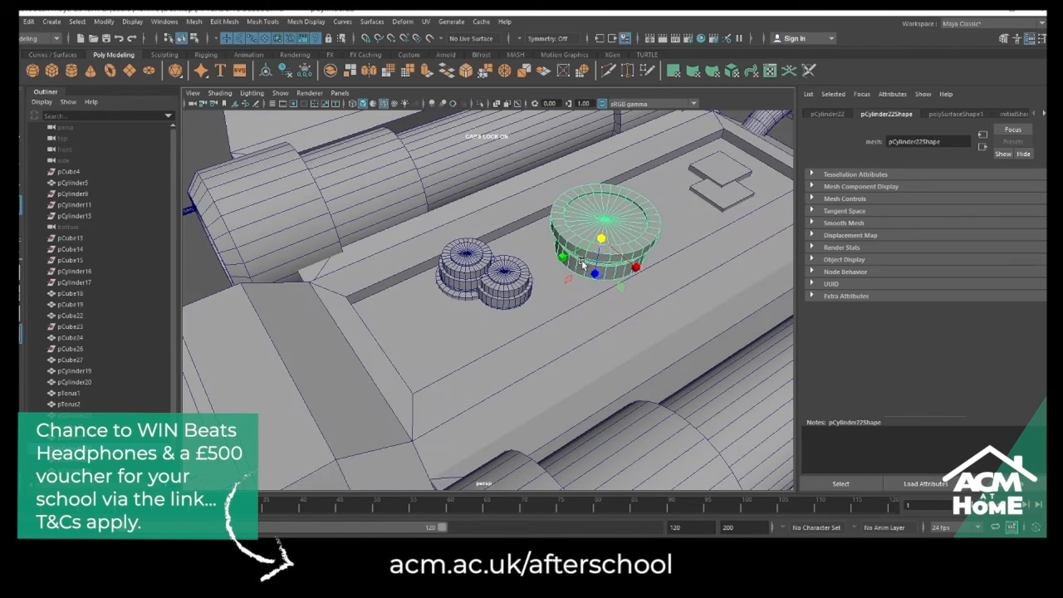
# Create a polygon sphere, raise it to the hull's top recess and scale it to fit the larger upright cylinder
pyautogui.click(32, 70)
pyautogui.scroll(-4, 574, 324)
pyautogui.press('w')
pyautogui.moveTo(486, 308); pyautogui.dragTo(486, 278)
pyautogui.moveTo(443, 333); pyautogui.dragTo(478, 239)
pyautogui.press('r')
pyautogui.press('w')
pyautogui.moveTo(549, 250)
pyautogui.mouseDown()
pyautogui.moveTo(549, 218)
pyautogui.moveTo(529, 252)
pyautogui.mouseUp()
pyautogui.press('r')
# Centre the sphere in the larger upright cylinder so that its upper half forms a dome
pyautogui.keyDown('alt'); pyautogui.moveTo(618, 276); pyautogui.dragTo(579, 304, button='middle'); pyautogui.keyUp('alt')
pyautogui.scroll(4, 579, 304)
pyautogui.press('w')
pyautogui.moveTo(497, 278); pyautogui.dragTo(495, 280)
pyautogui.moveTo(569, 291); pyautogui.dragTo(575, 296)
pyautogui.moveTo(498, 285); pyautogui.dragTo(502, 285)
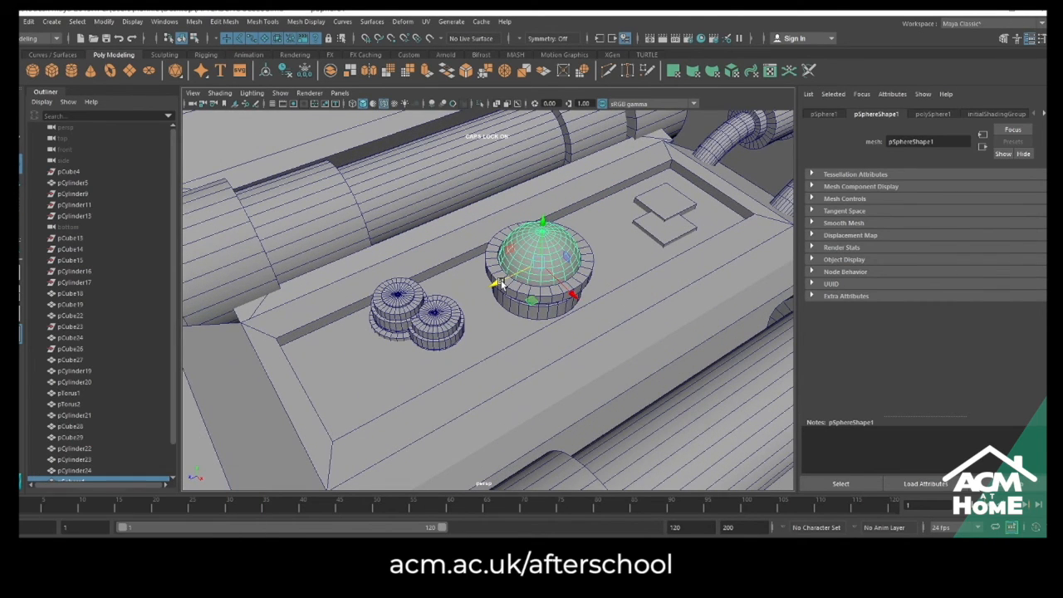
# Review the whole spacecraft from both sides with the wireframe overlay turned off, and turn the overlay back on
pyautogui.scroll(-10, 533, 307)
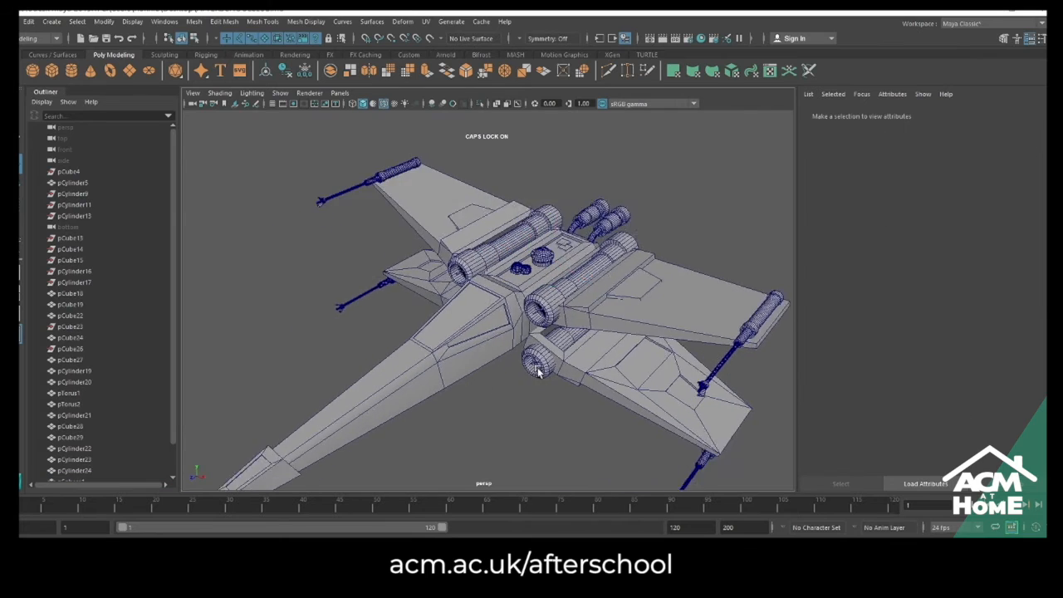
pyautogui.scroll(-4, 512, 316)
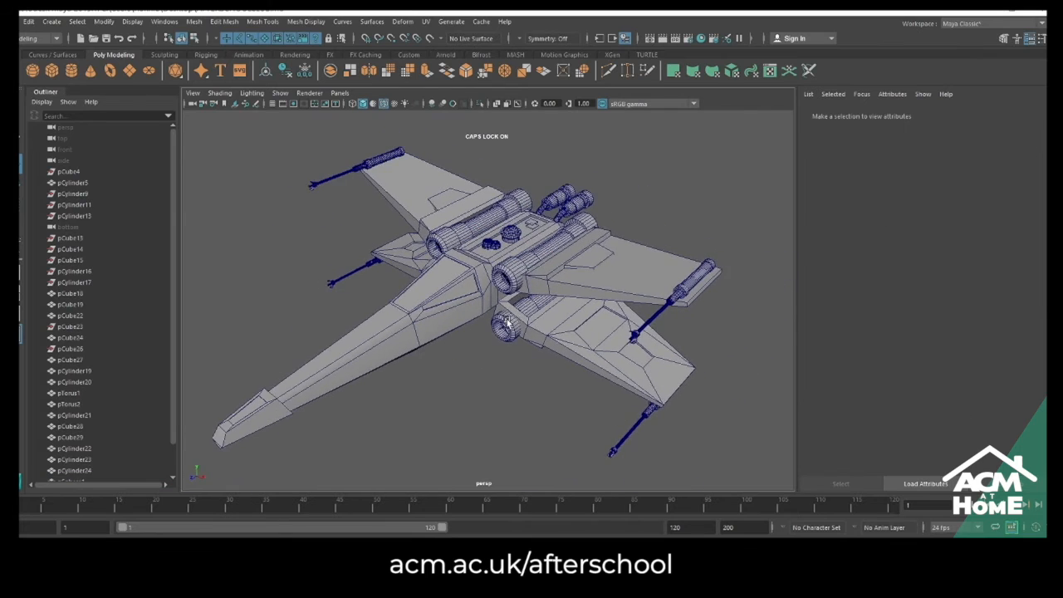
pyautogui.click(384, 106)
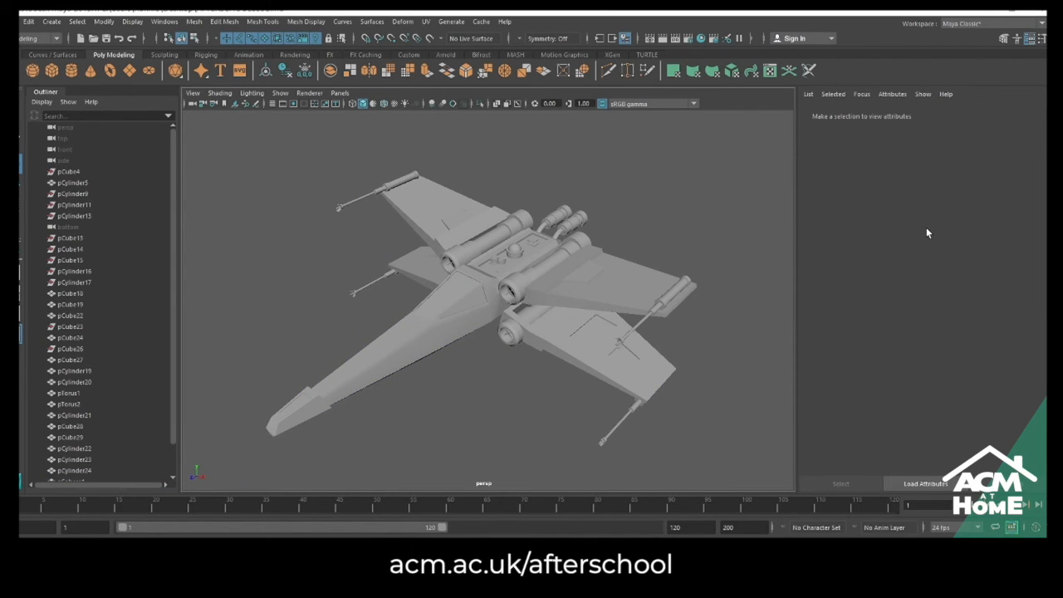
pyautogui.keyDown('alt'); pyautogui.moveTo(610, 217); pyautogui.dragTo(714, 218); pyautogui.keyUp('alt')
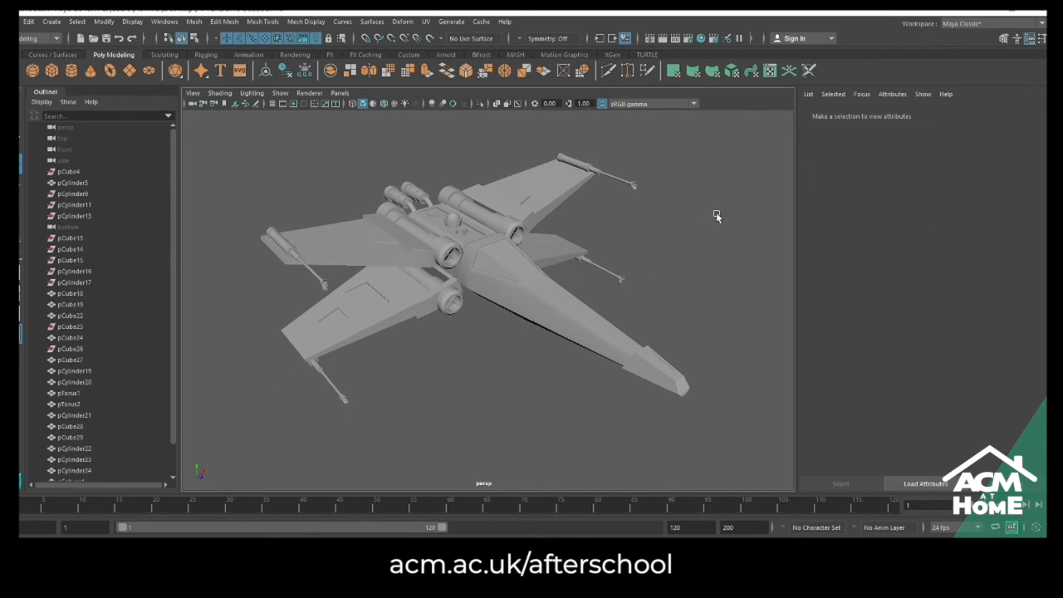
pyautogui.click(384, 104)
# Select the entire spacecraft and duplicate it, placing the copy beside the original
pyautogui.moveTo(465, 249)
pyautogui.keyDown('alt'); pyautogui.mouseDown()
pyautogui.moveTo(531, 268)
pyautogui.moveTo(517, 333)
pyautogui.moveTo(420, 334)
pyautogui.moveTo(488, 323)
pyautogui.moveTo(449, 318)
pyautogui.moveTo(470, 310)
pyautogui.moveTo(611, 309)
pyautogui.mouseUp(); pyautogui.keyUp('alt')
pyautogui.scroll(-3, 610, 310)
pyautogui.moveTo(304, 162); pyautogui.dragTo(558, 399)
pyautogui.keyDown('shift'); pyautogui.moveTo(603, 327); pyautogui.dragTo(754, 375); pyautogui.keyUp('shift')
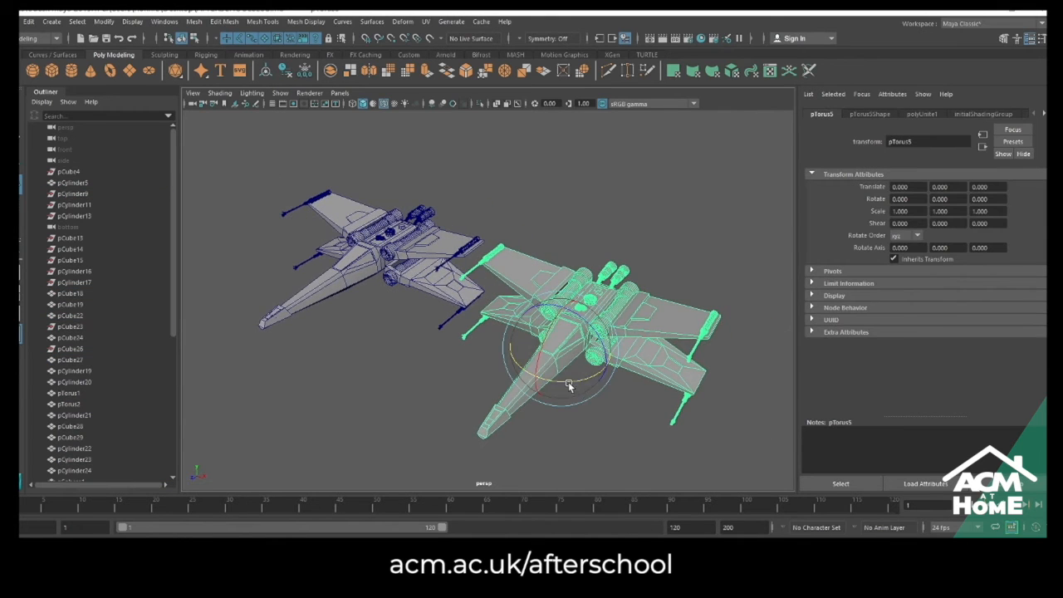
# Rotate the spacecraft copy 180° about Y and move it to X 0.214, Z -6.717 so its rear faces the view
pyautogui.moveTo(570, 386); pyautogui.dragTo(696, 372)
pyautogui.press('w')
pyautogui.moveTo(536, 370); pyautogui.dragTo(615, 317)
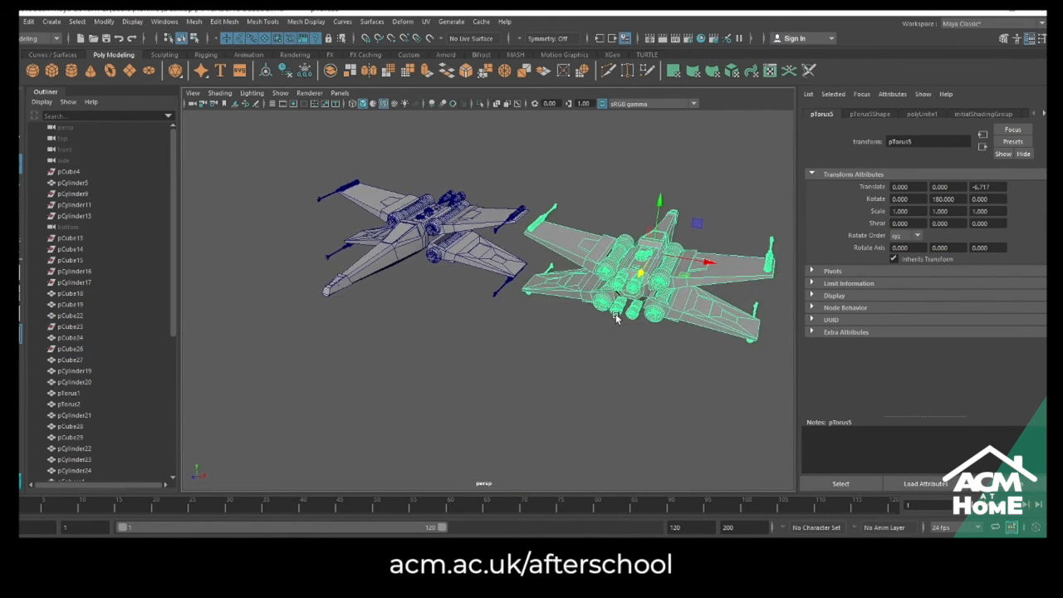
pyautogui.moveTo(708, 265); pyautogui.dragTo(712, 267)
# Deselect the copy, frame both spacecraft together and turn off the wireframe overlay
pyautogui.keyDown('alt'); pyautogui.moveTo(577, 326); pyautogui.dragTo(483, 363, button='middle'); pyautogui.keyUp('alt')
pyautogui.scroll(2, 562, 342)
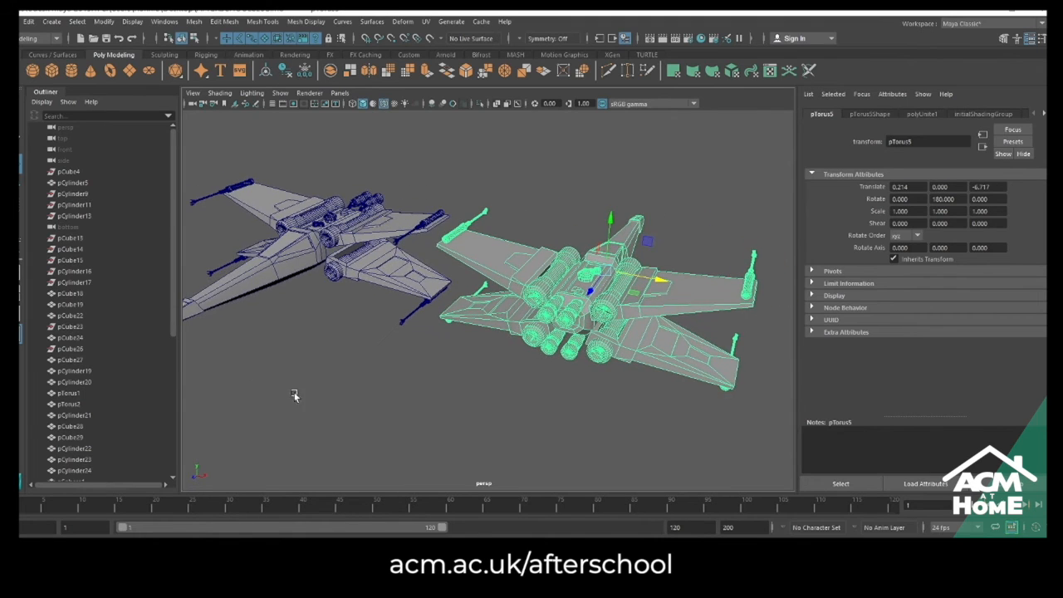
pyautogui.scroll(-1, 329, 366)
pyautogui.click(345, 378)
pyautogui.keyDown('alt'); pyautogui.moveTo(330, 341); pyautogui.dragTo(340, 354, button='middle'); pyautogui.keyUp('alt')
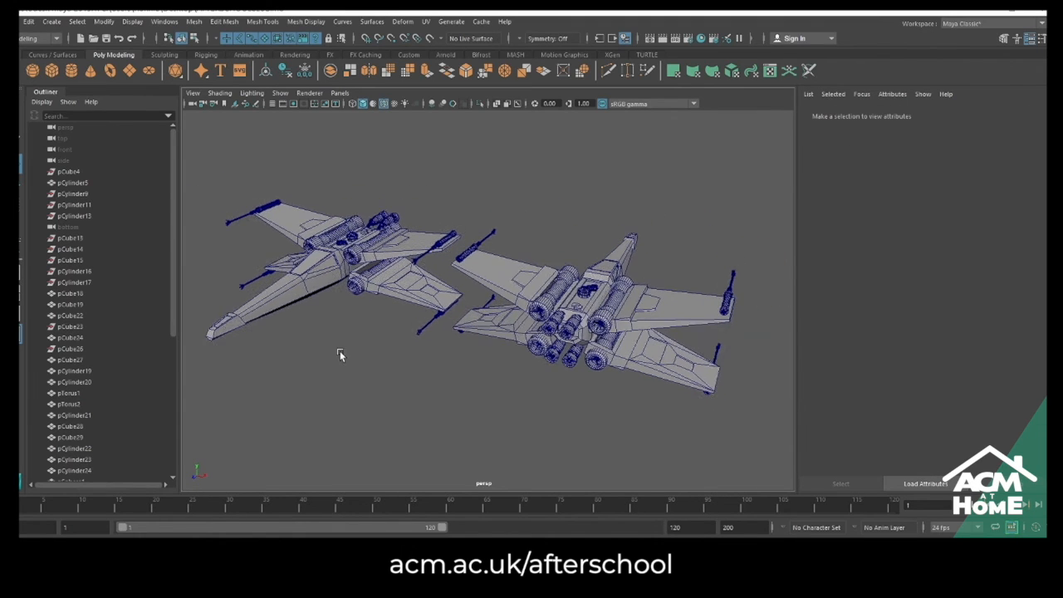
pyautogui.click(385, 103)
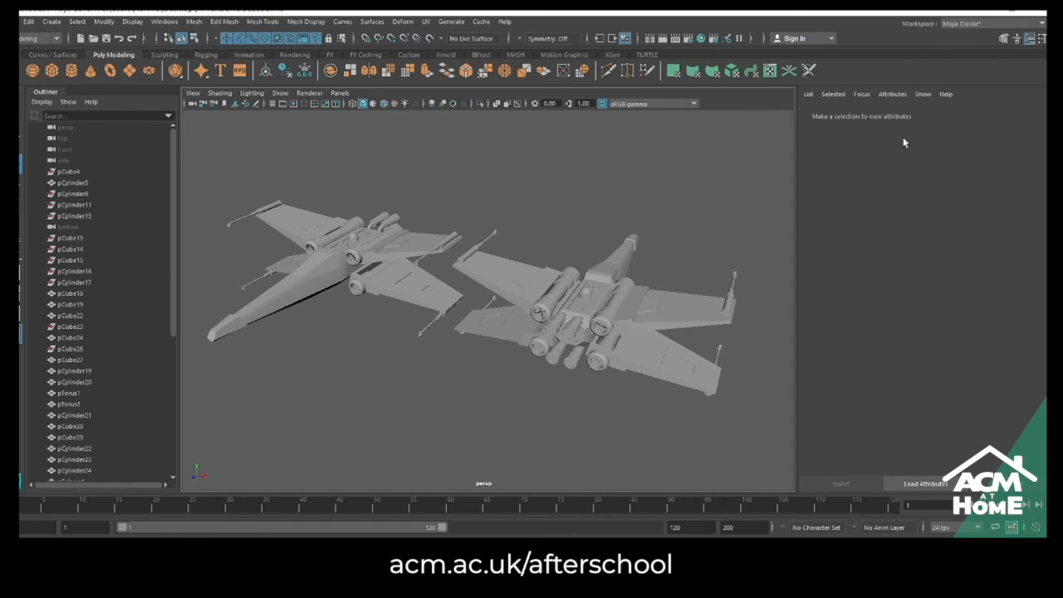